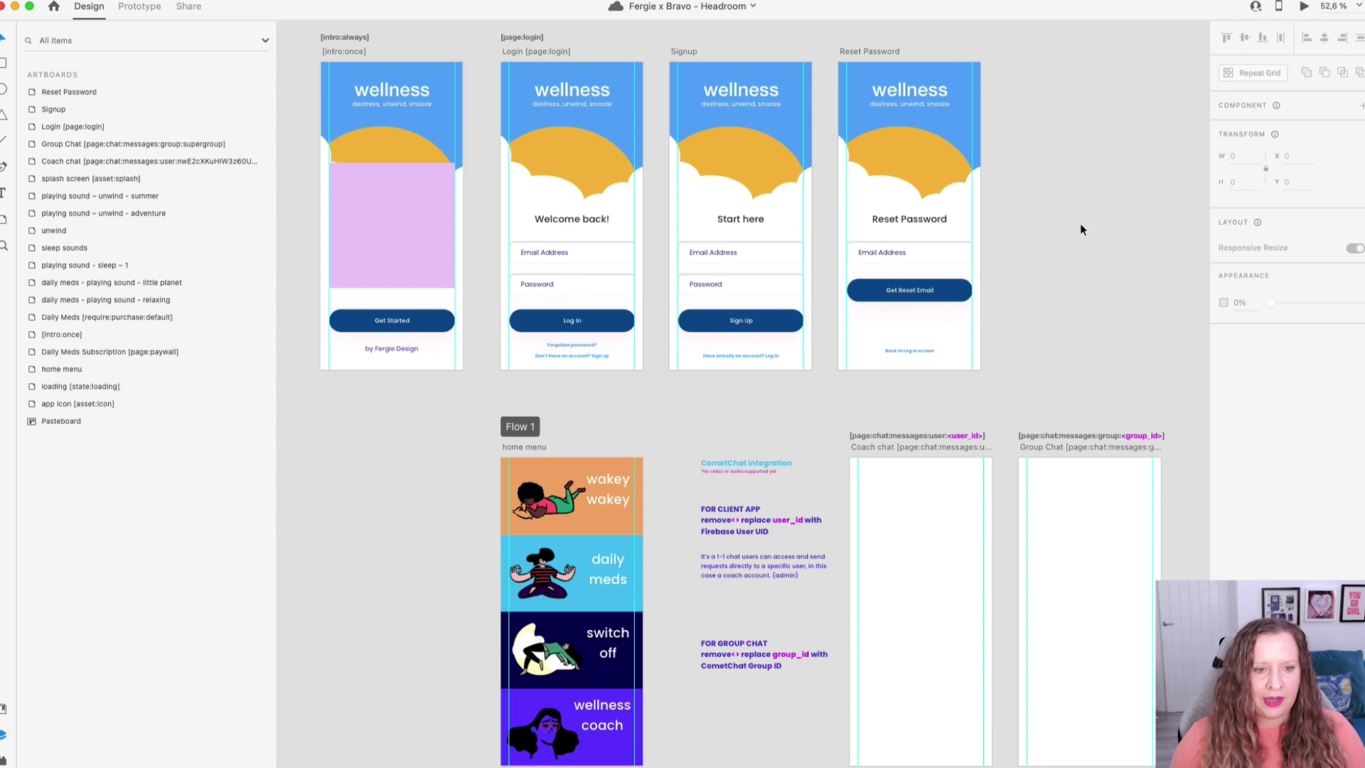
Zoom in on the Login, Signup and Reset Password screens and select the Login artboard.
scroll(1062, 199, "up", 5)
scroll(847, 307, "up", 5)
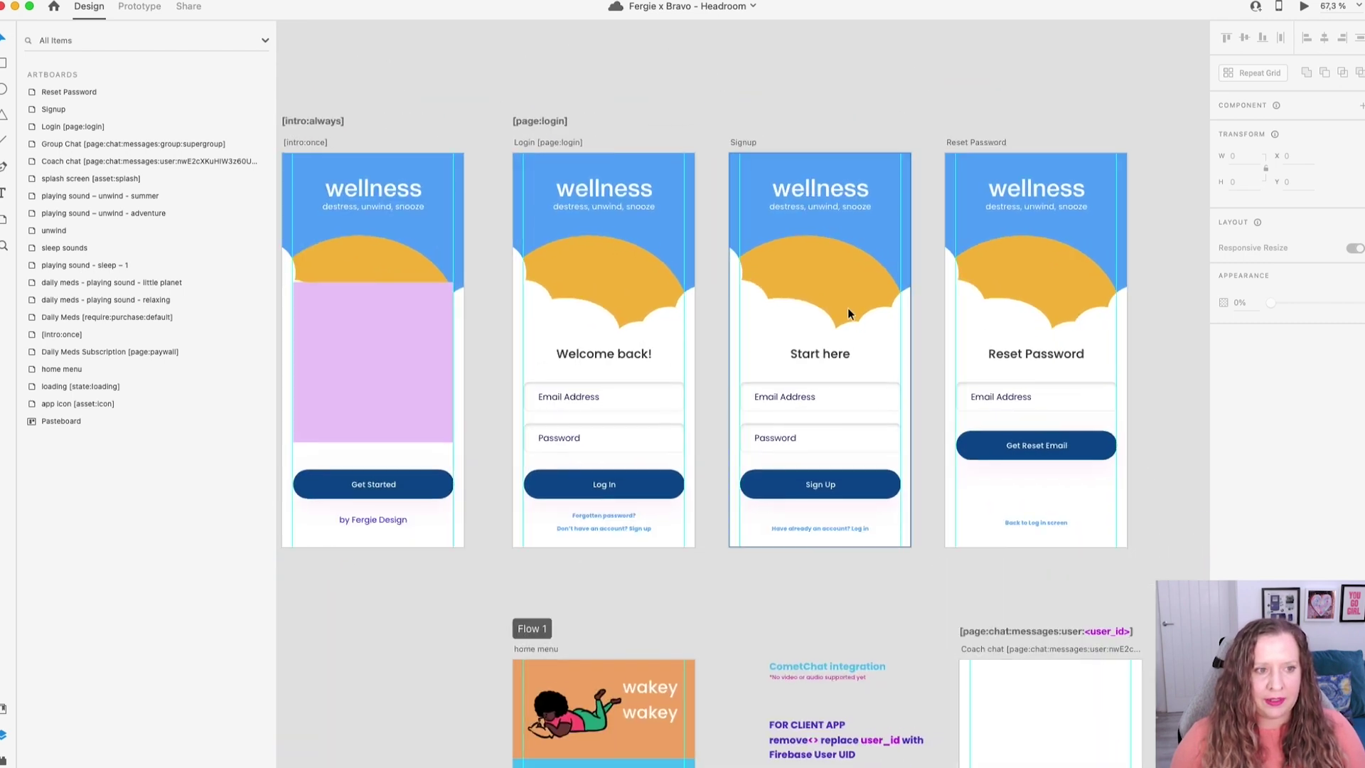
scroll(847, 307, "up", 4)
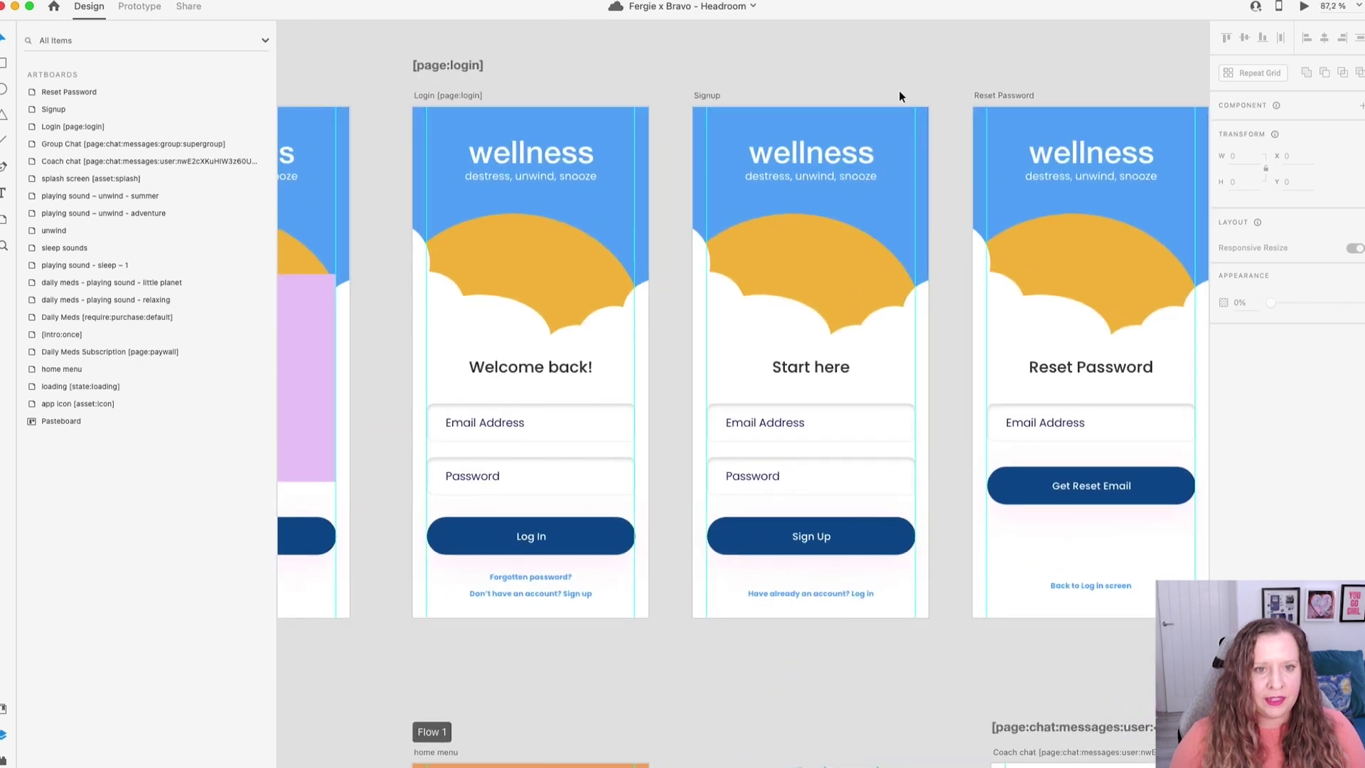
left_click_drag(950, 71, 884, 77)
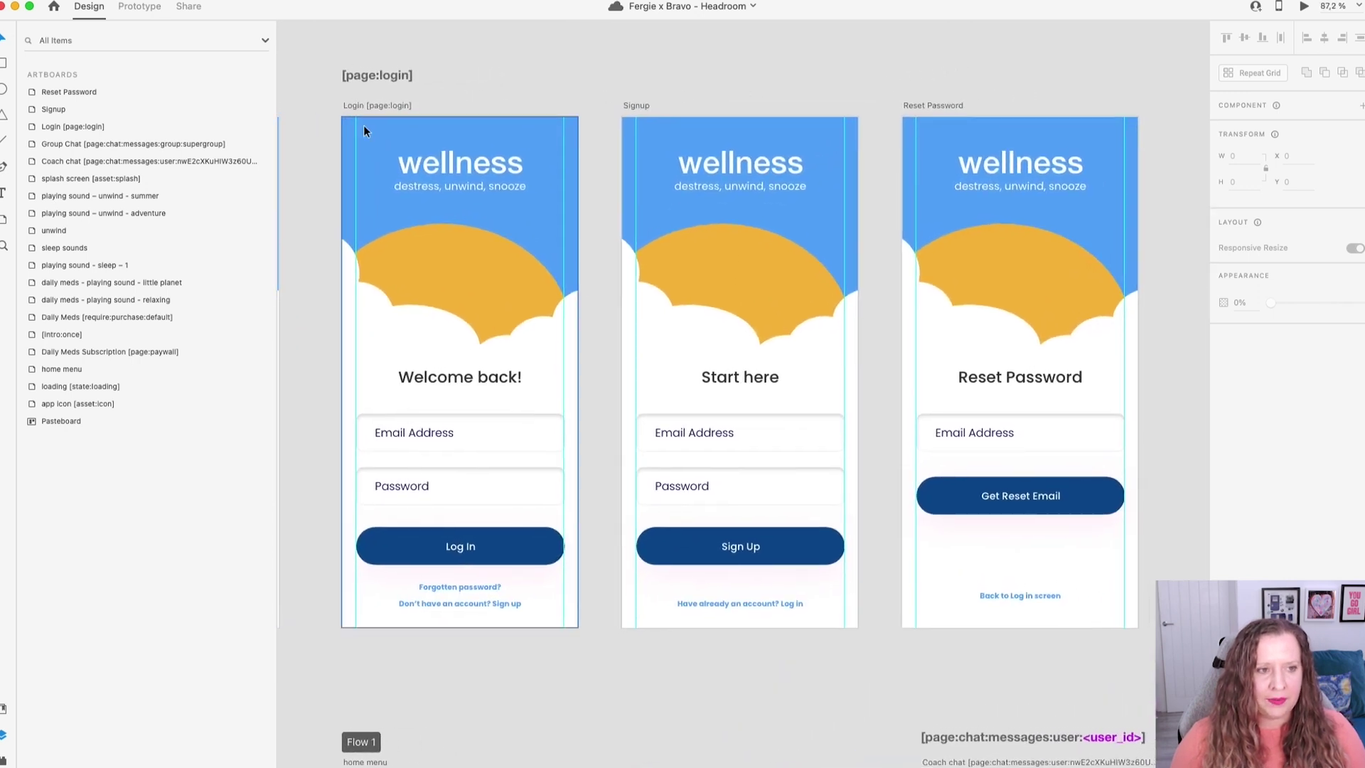
scroll(354, 122, "up", 2)
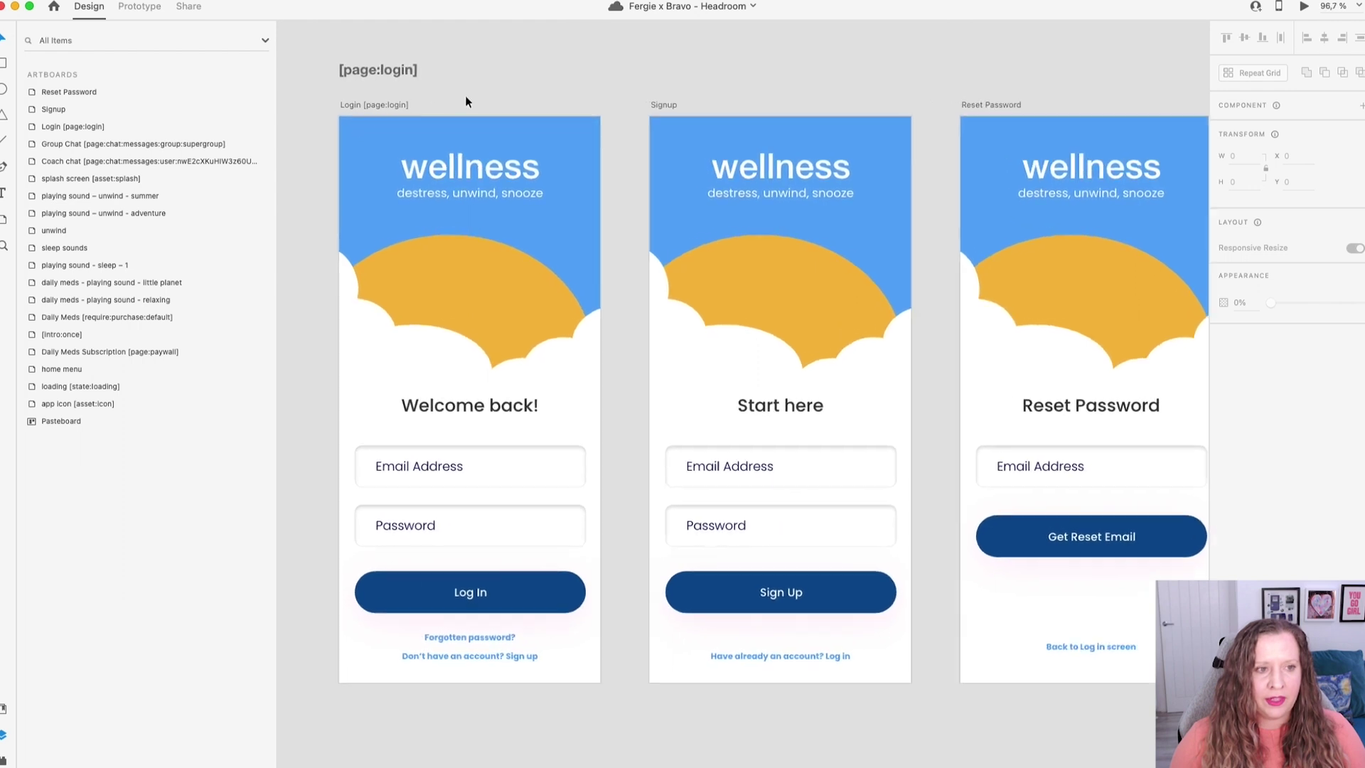
scroll(613, 75, "right", 2)
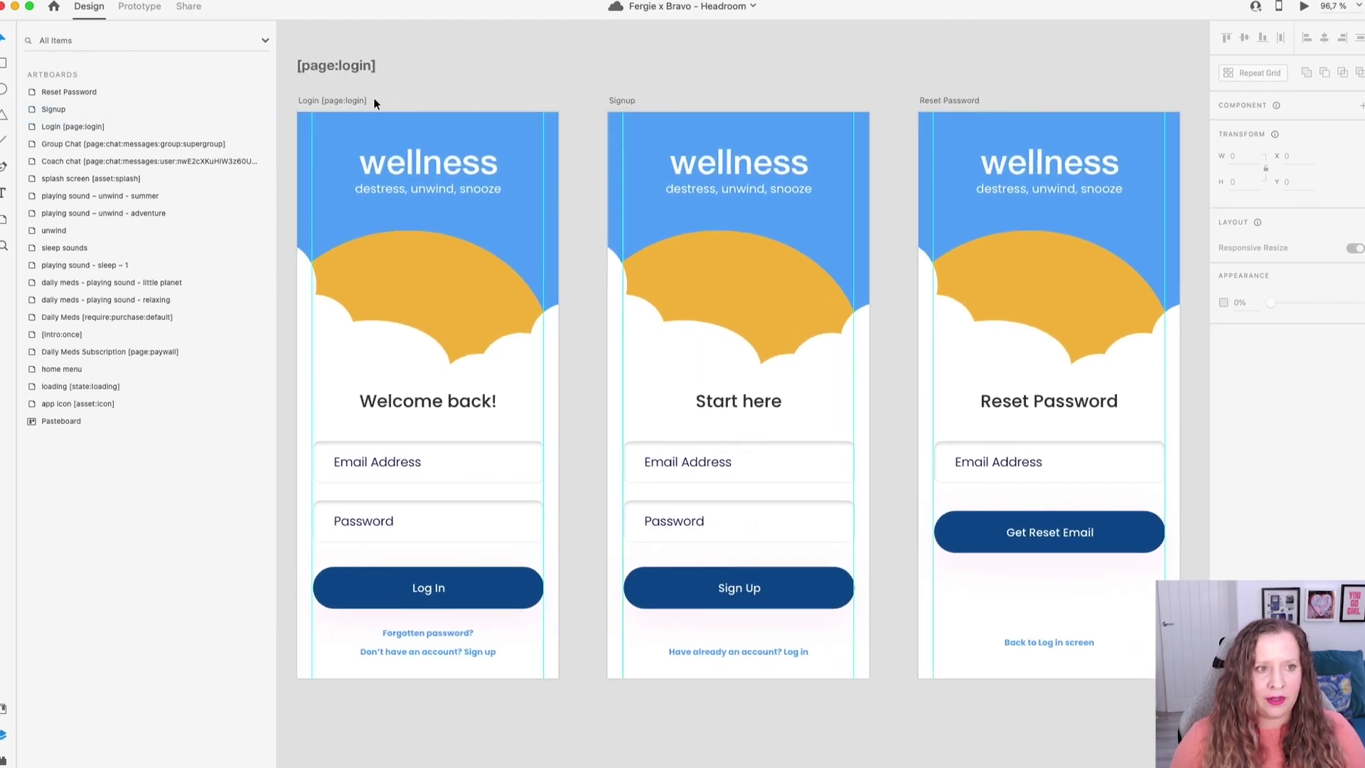
left_click(343, 101)
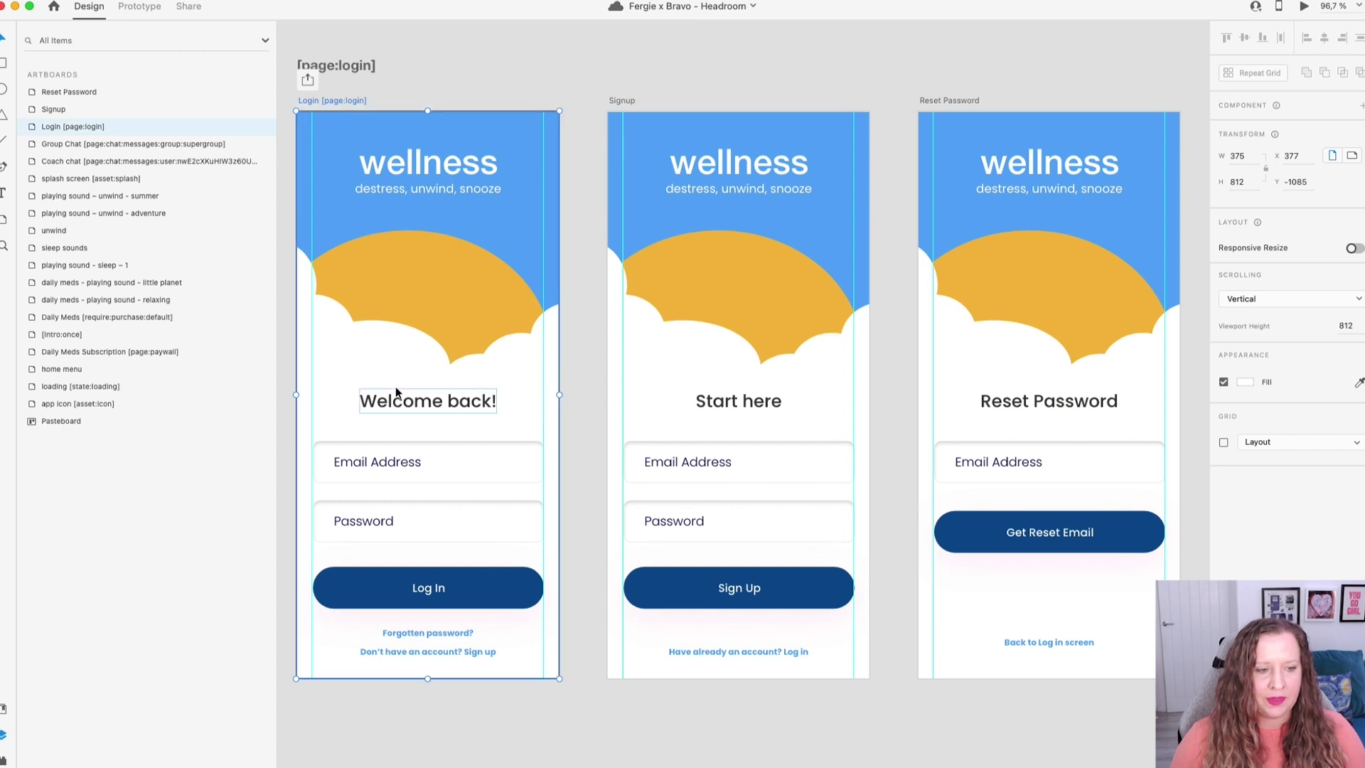
Inspect the Login screen's email input, password and login button layers in the Layers panel.
double_click(366, 467)
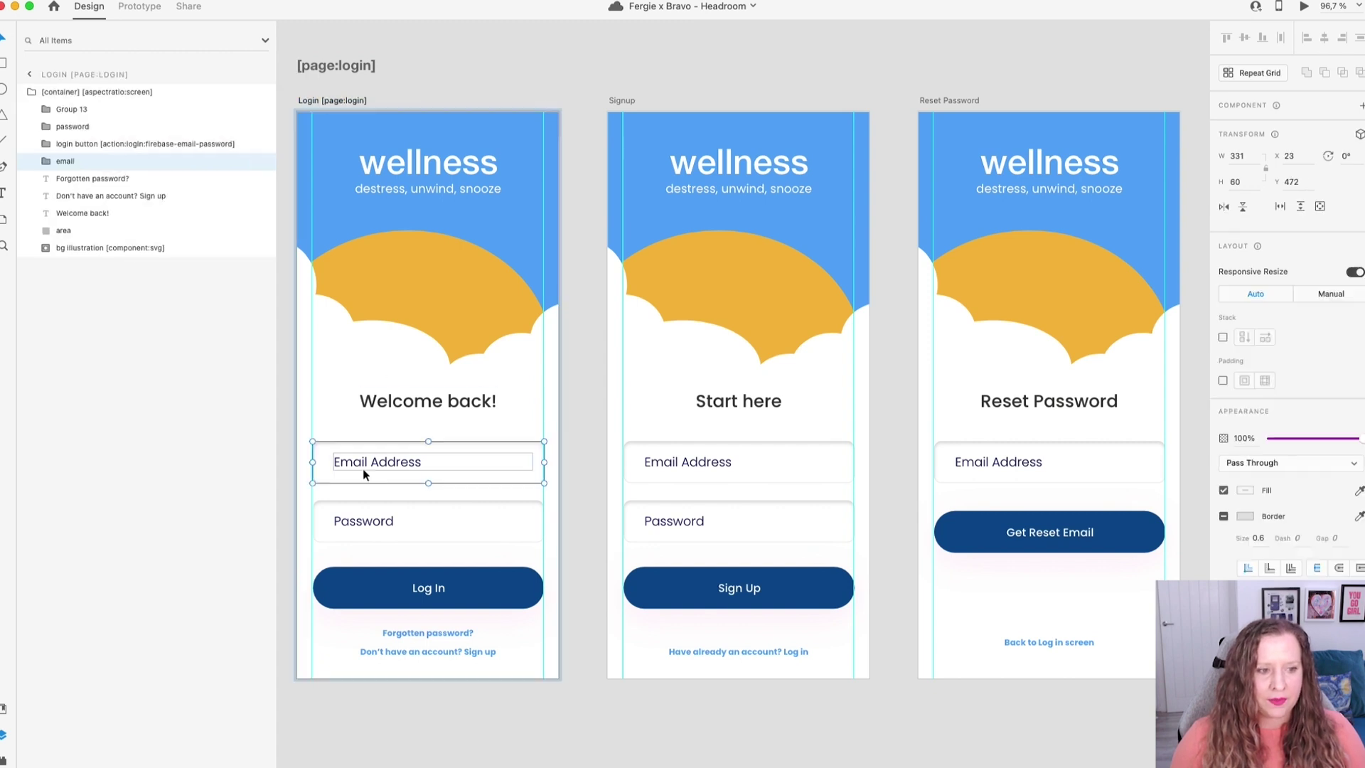
left_click(45, 160)
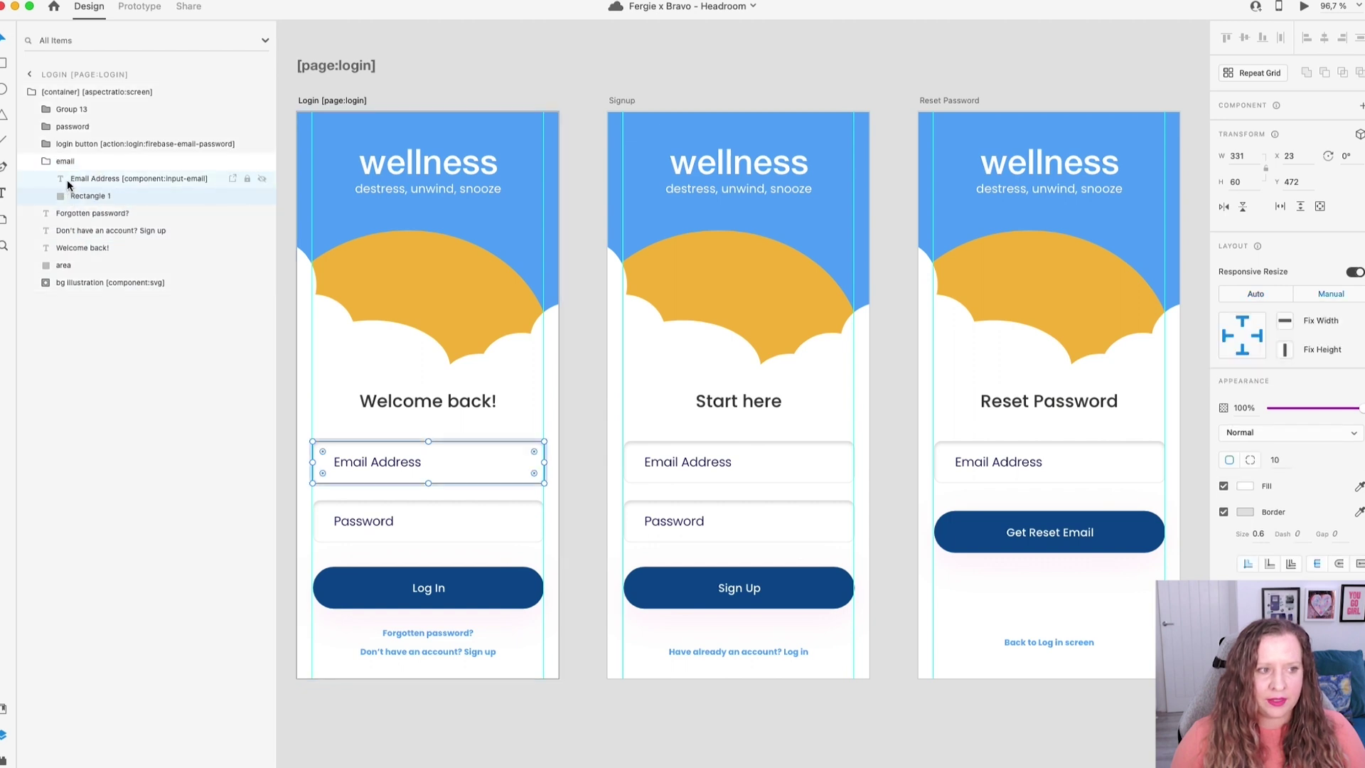
left_click(64, 182)
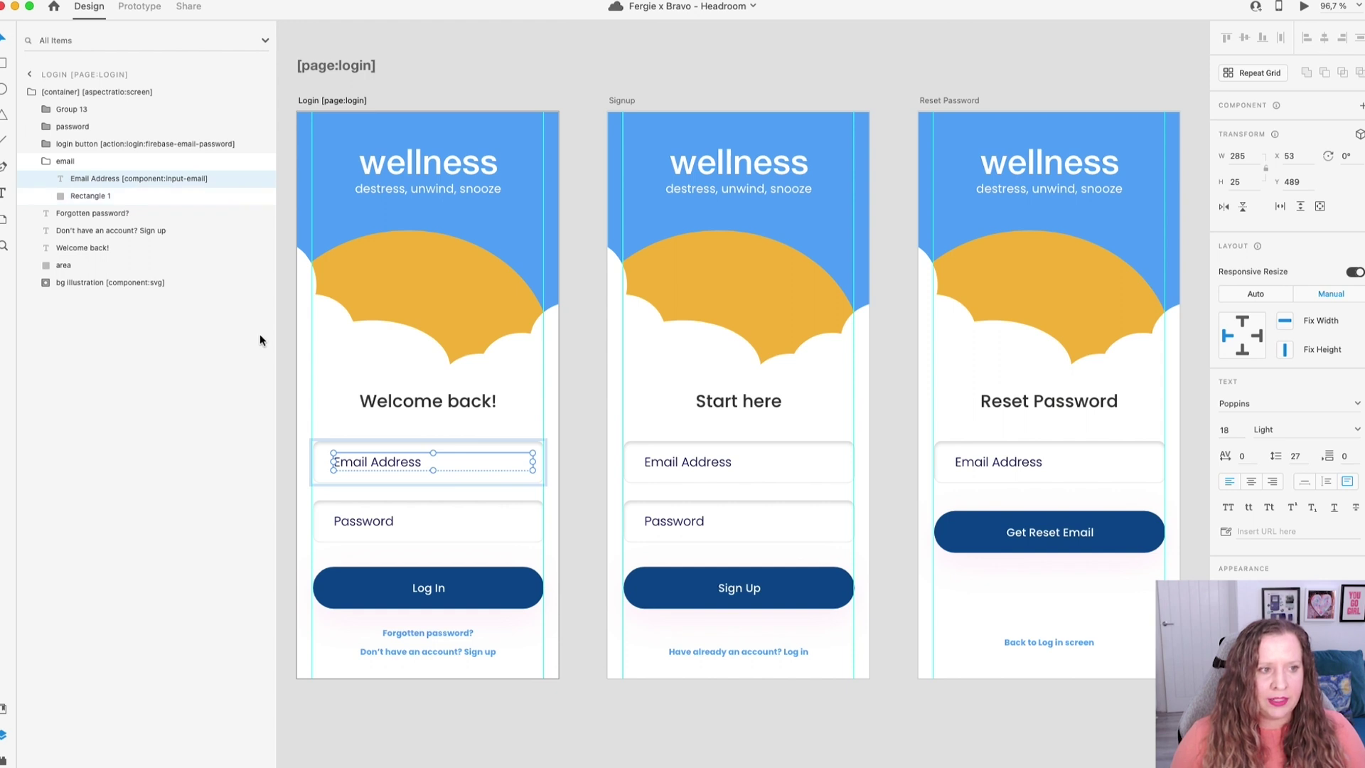
mouse_move(271, 180)
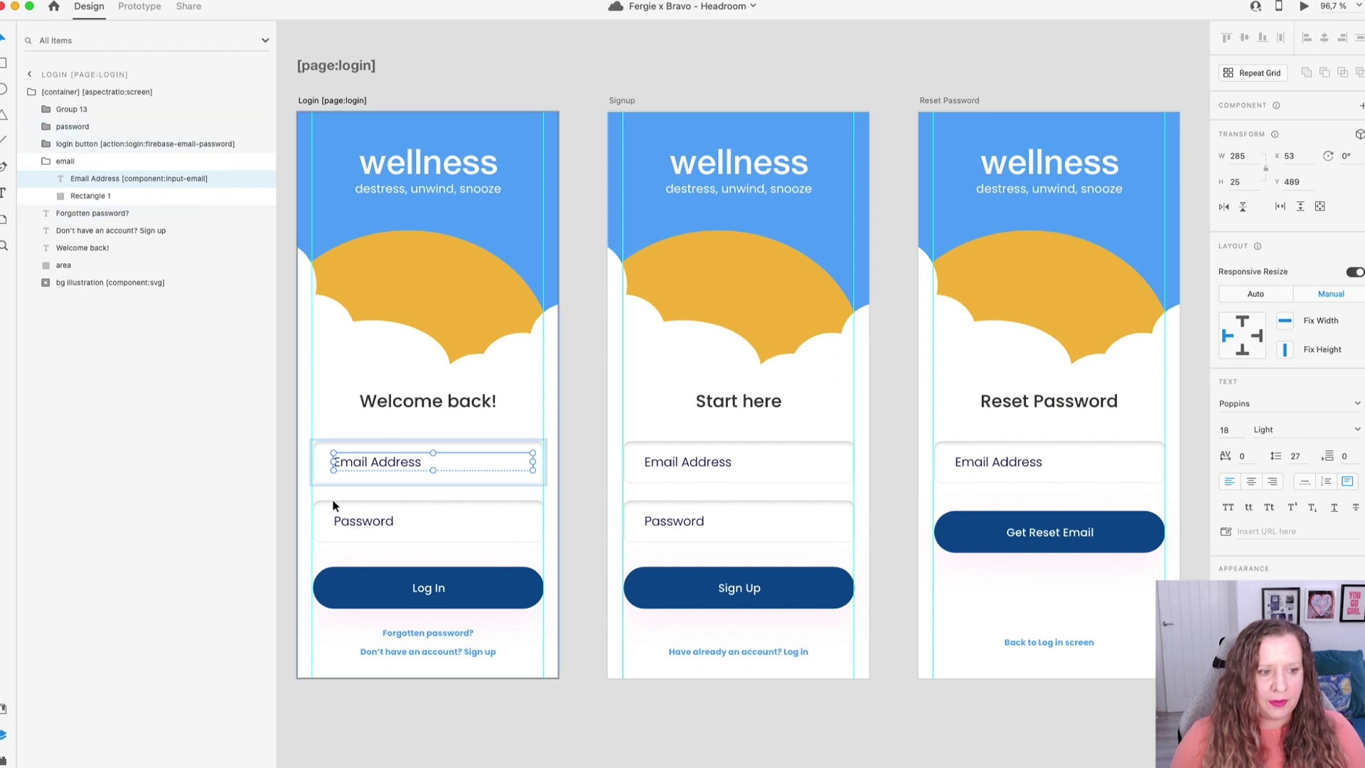
double_click(335, 522)
mouse_move(234, 151)
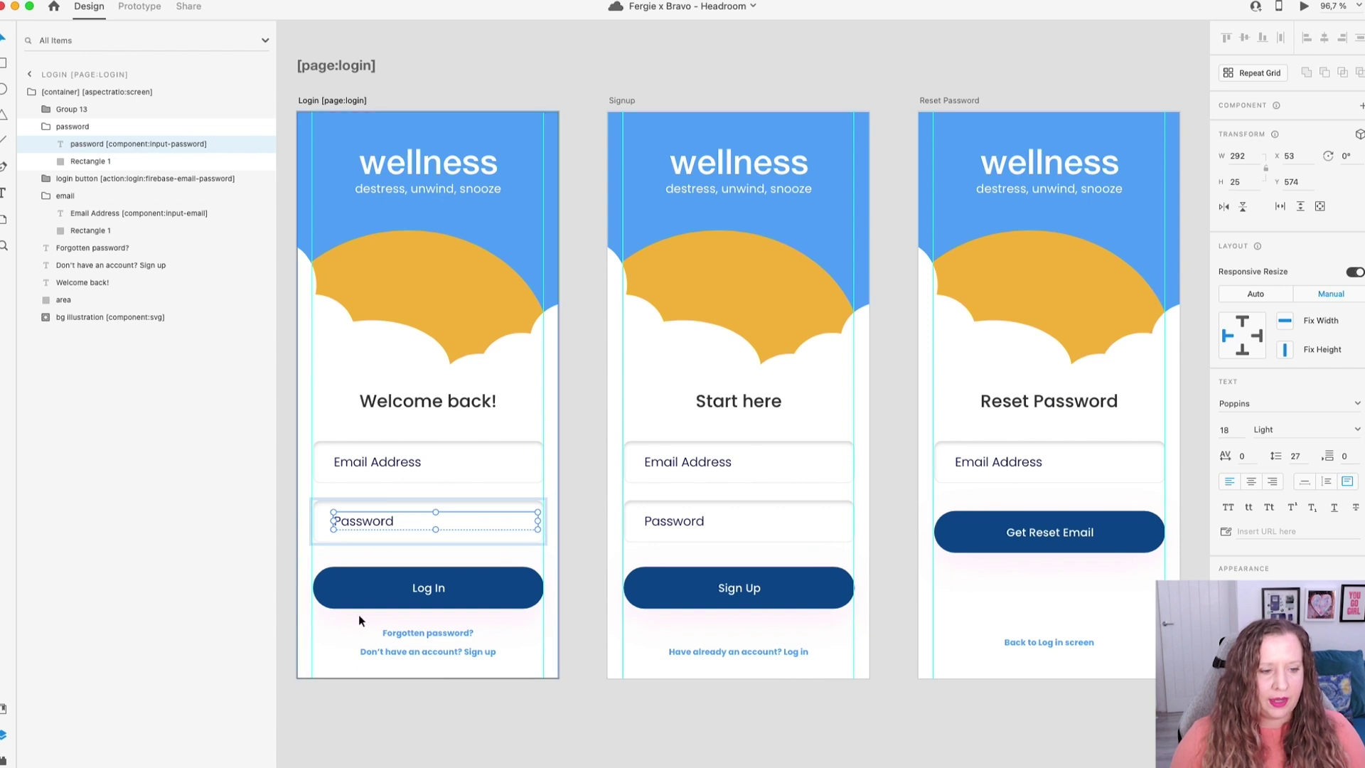
left_click(91, 180)
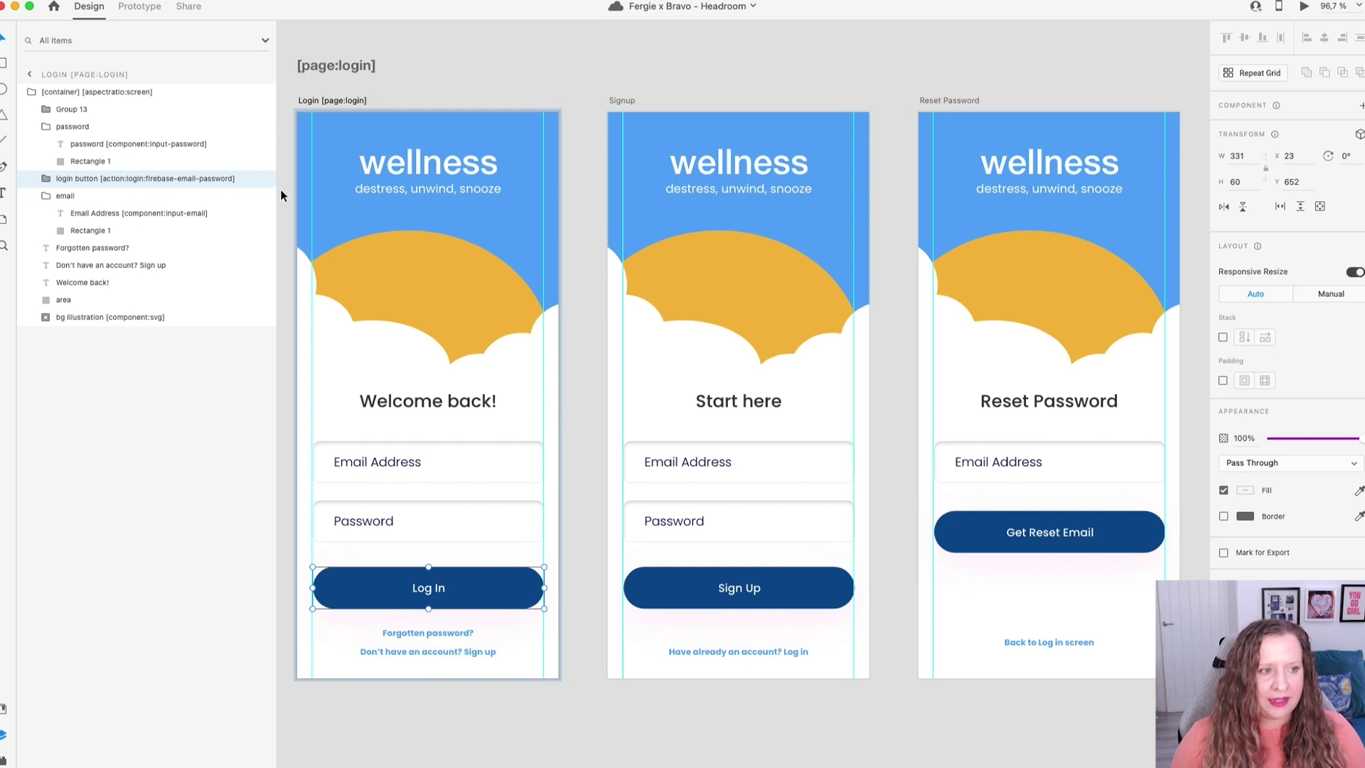
left_click(577, 604)
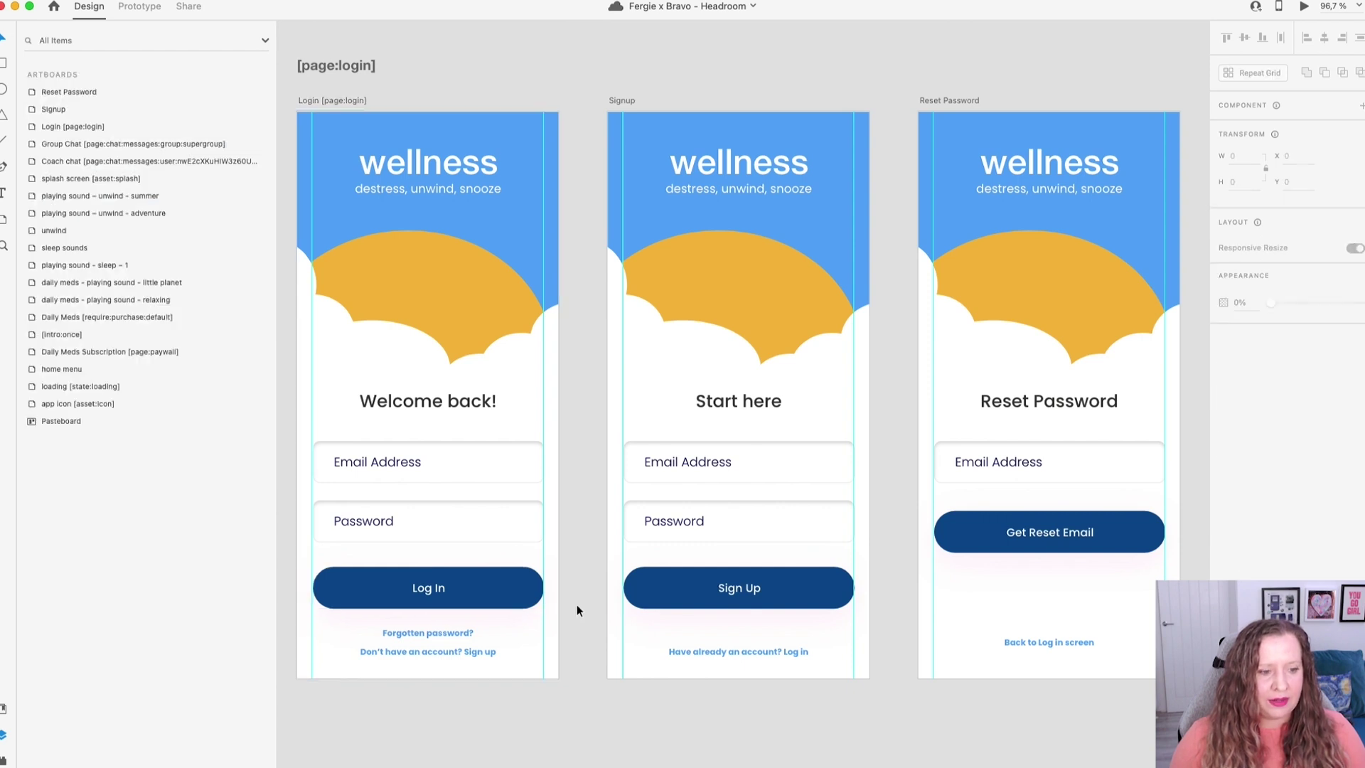
left_click(689, 462)
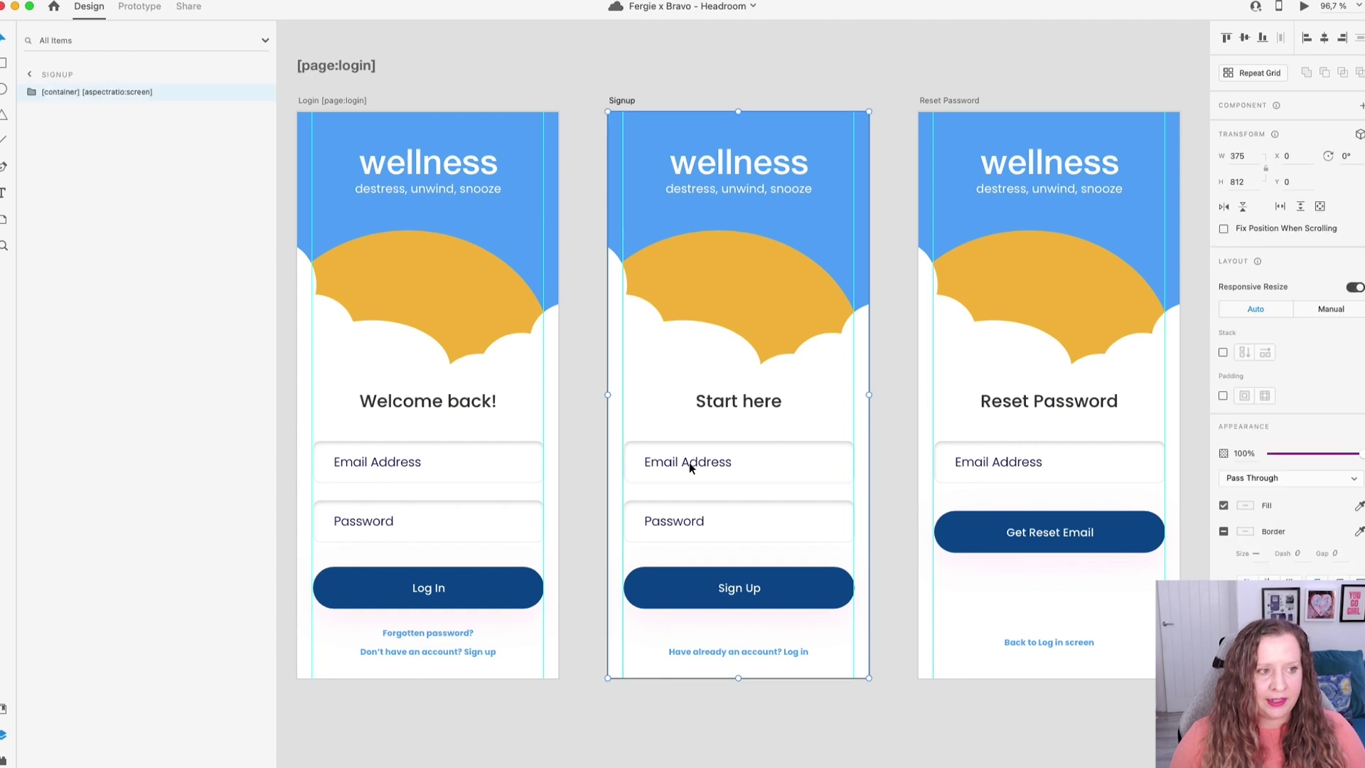
double_click(701, 462)
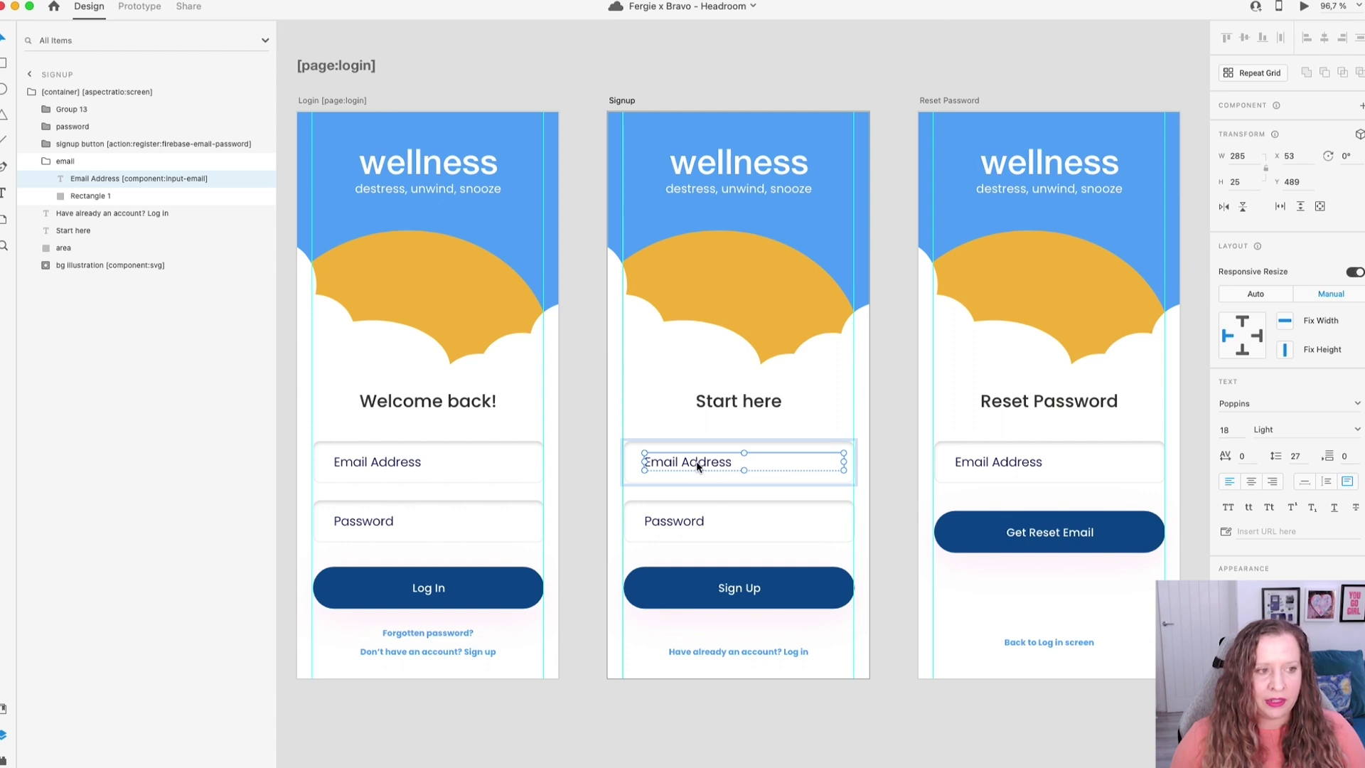
left_click(691, 523)
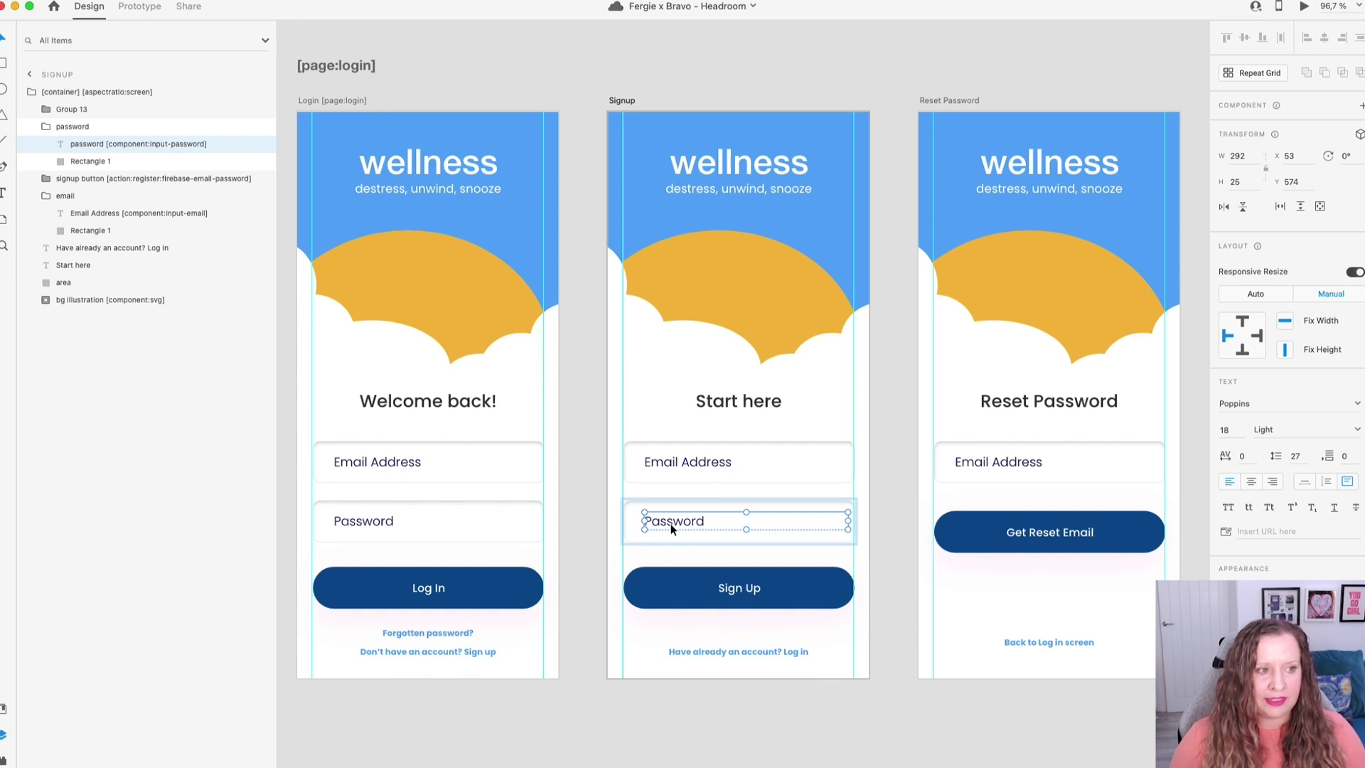
left_click(777, 594)
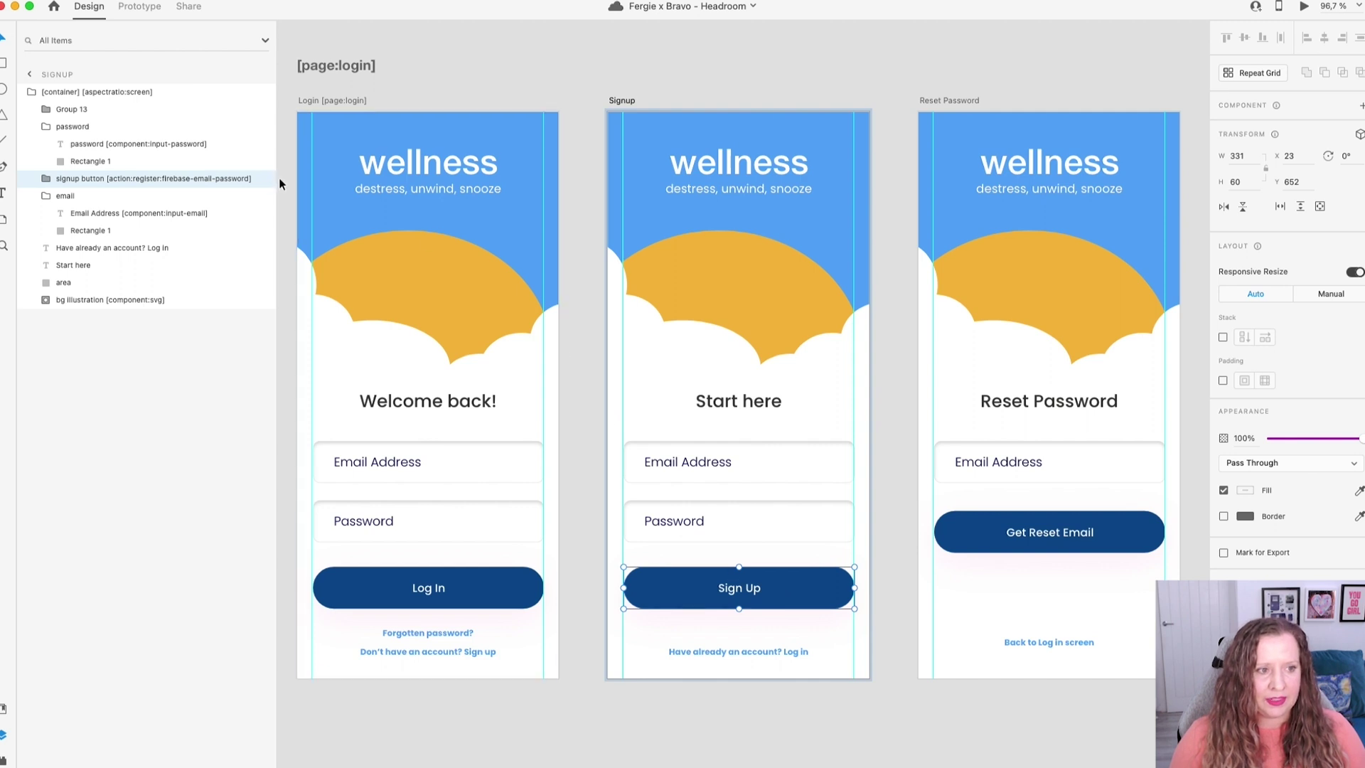
left_click(967, 100)
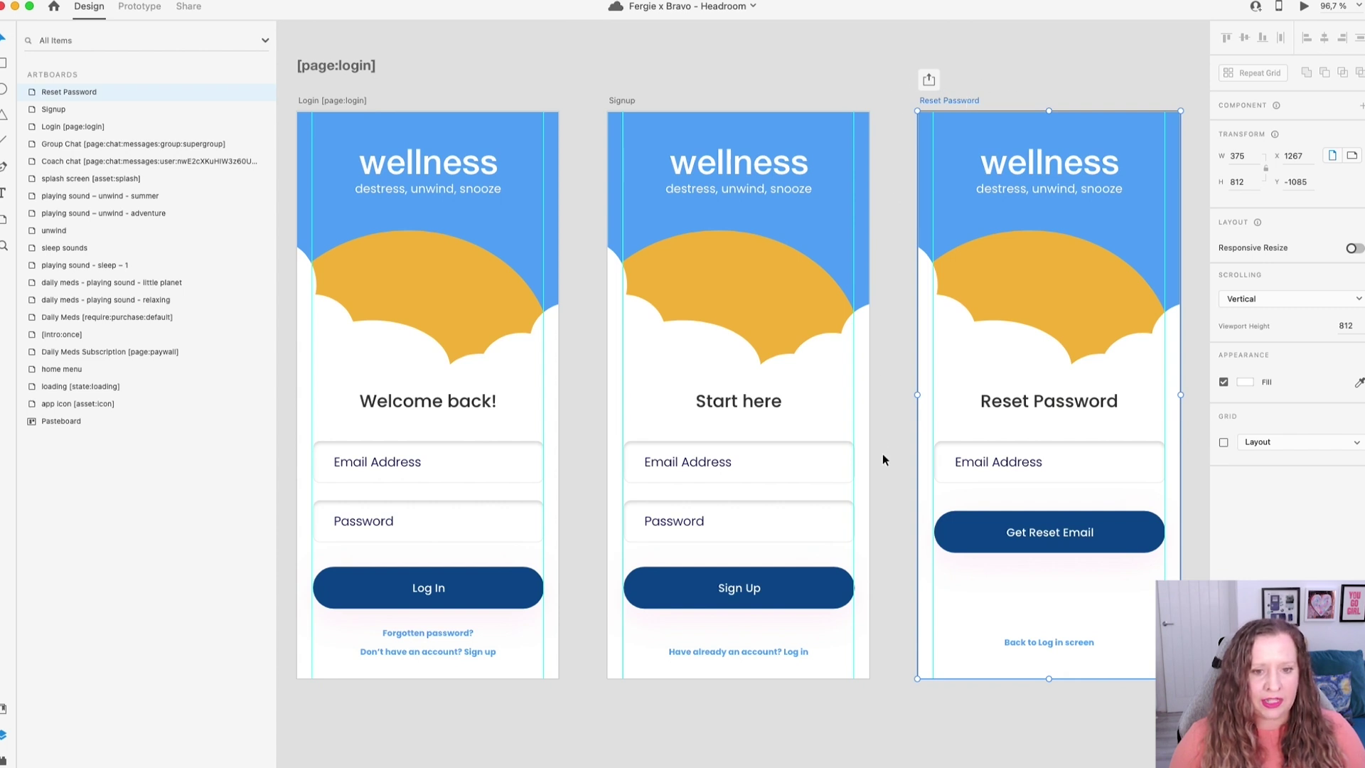
left_click(1029, 462)
double_click(1029, 462)
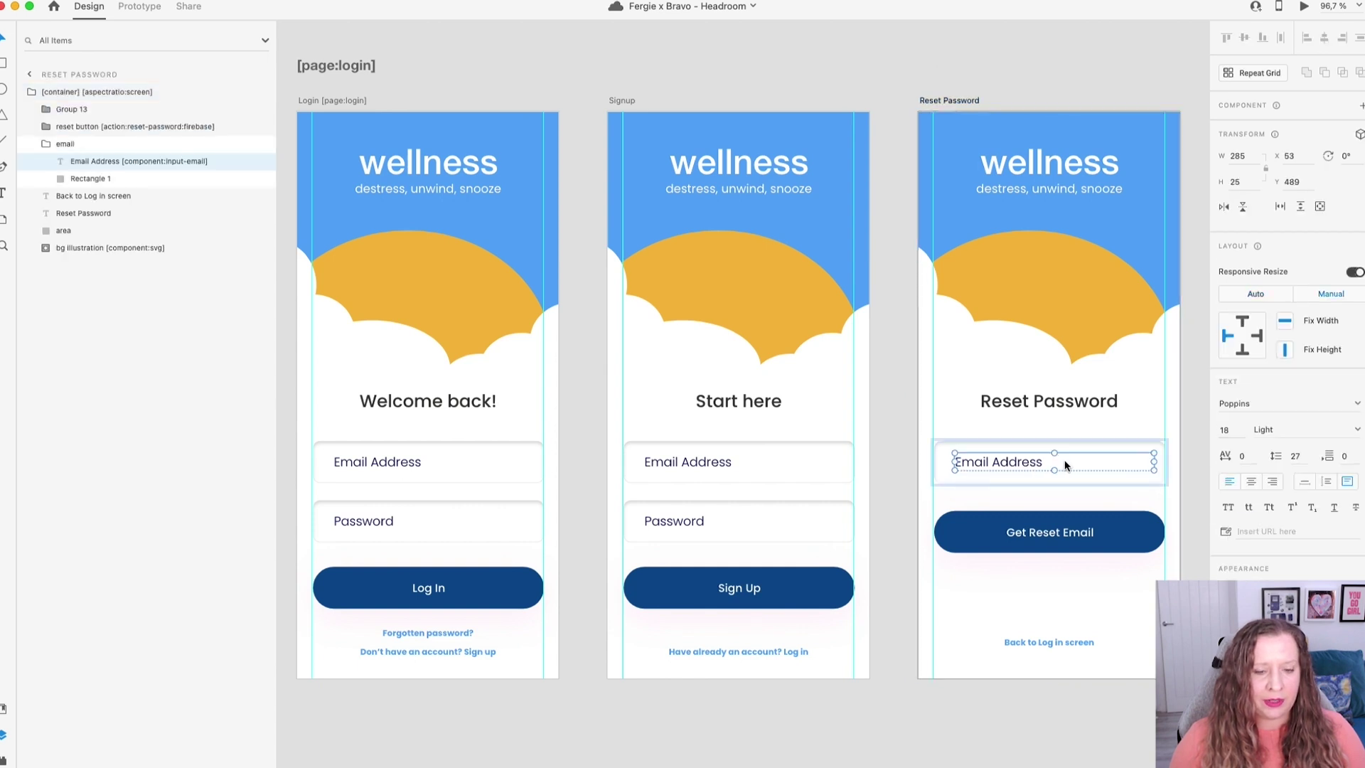
left_click(1136, 526)
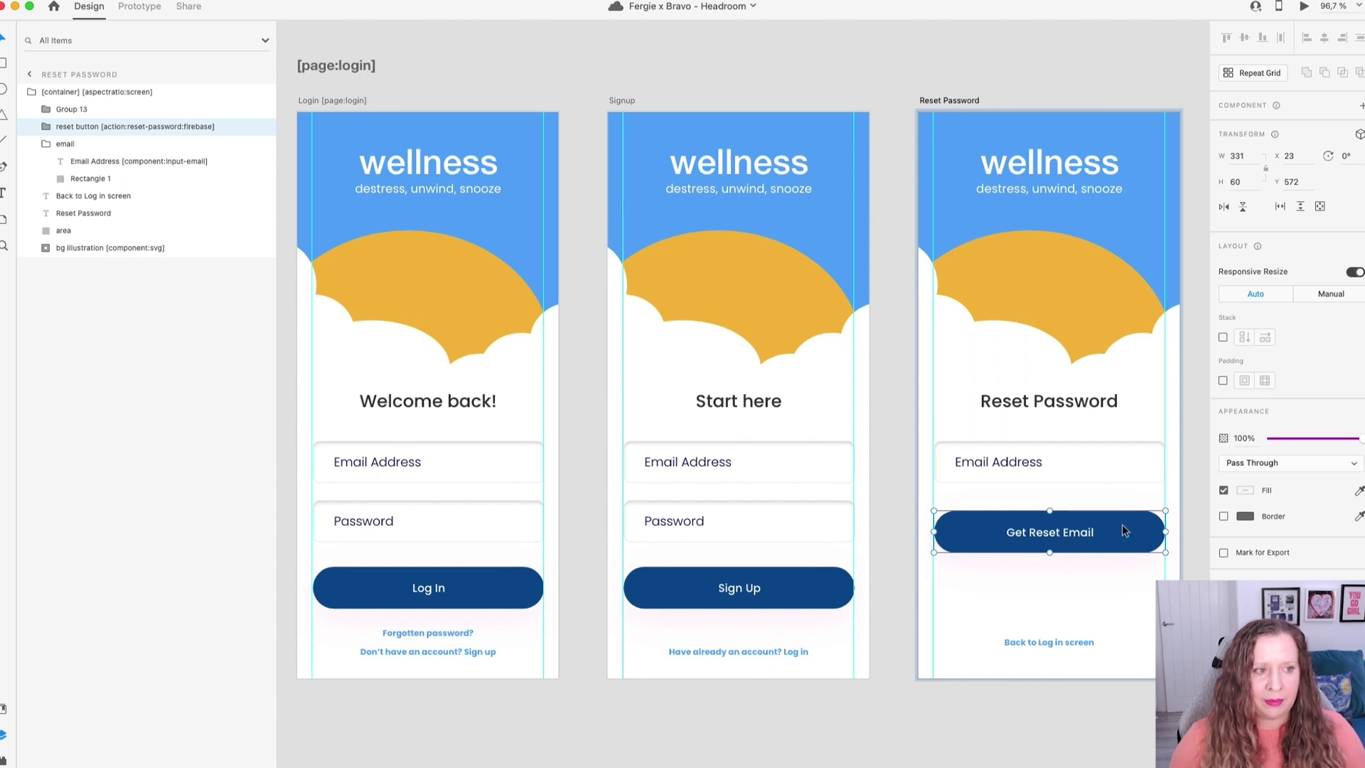
key("Escape")
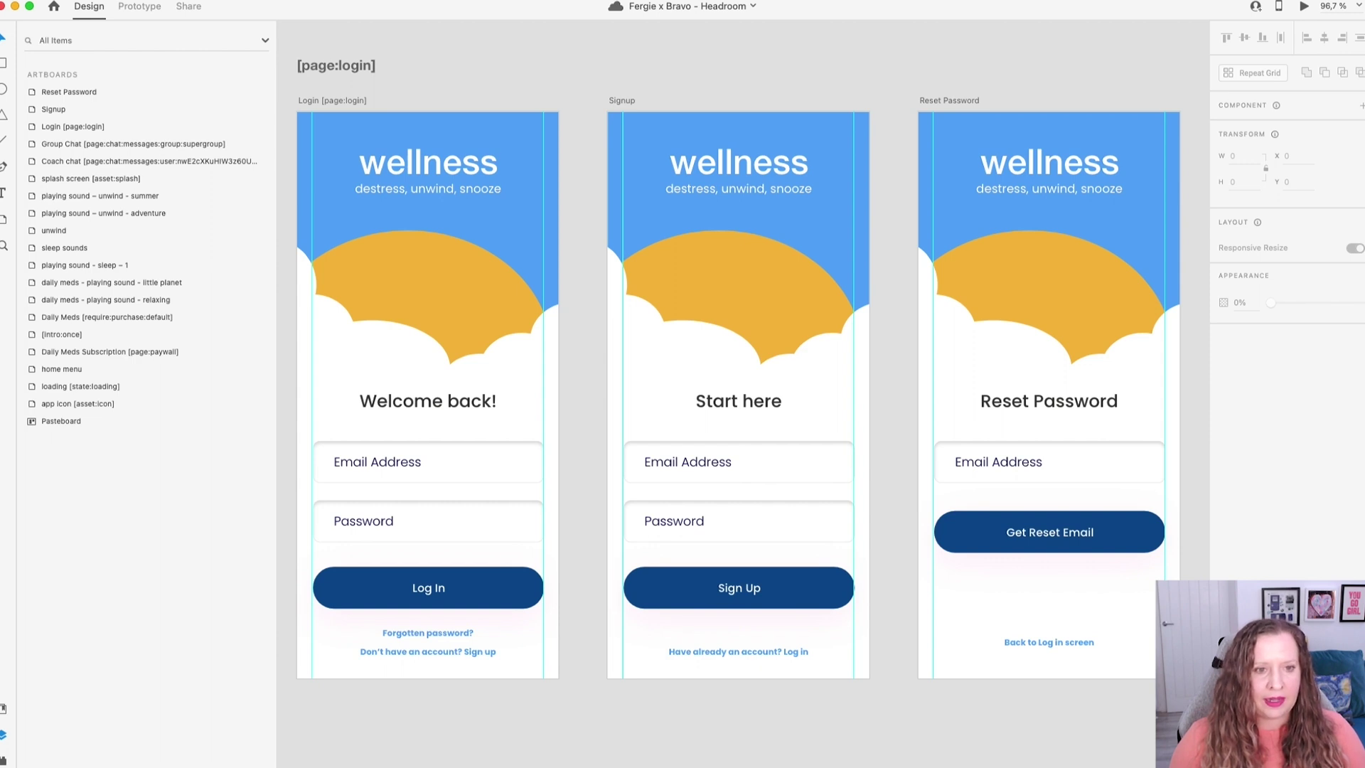
Pan to the home menu artboard beside the coach and group chat screens and review its tiles.
scroll(739, 398, "down", 3)
left_click_drag(1153, 704, 1003, 173)
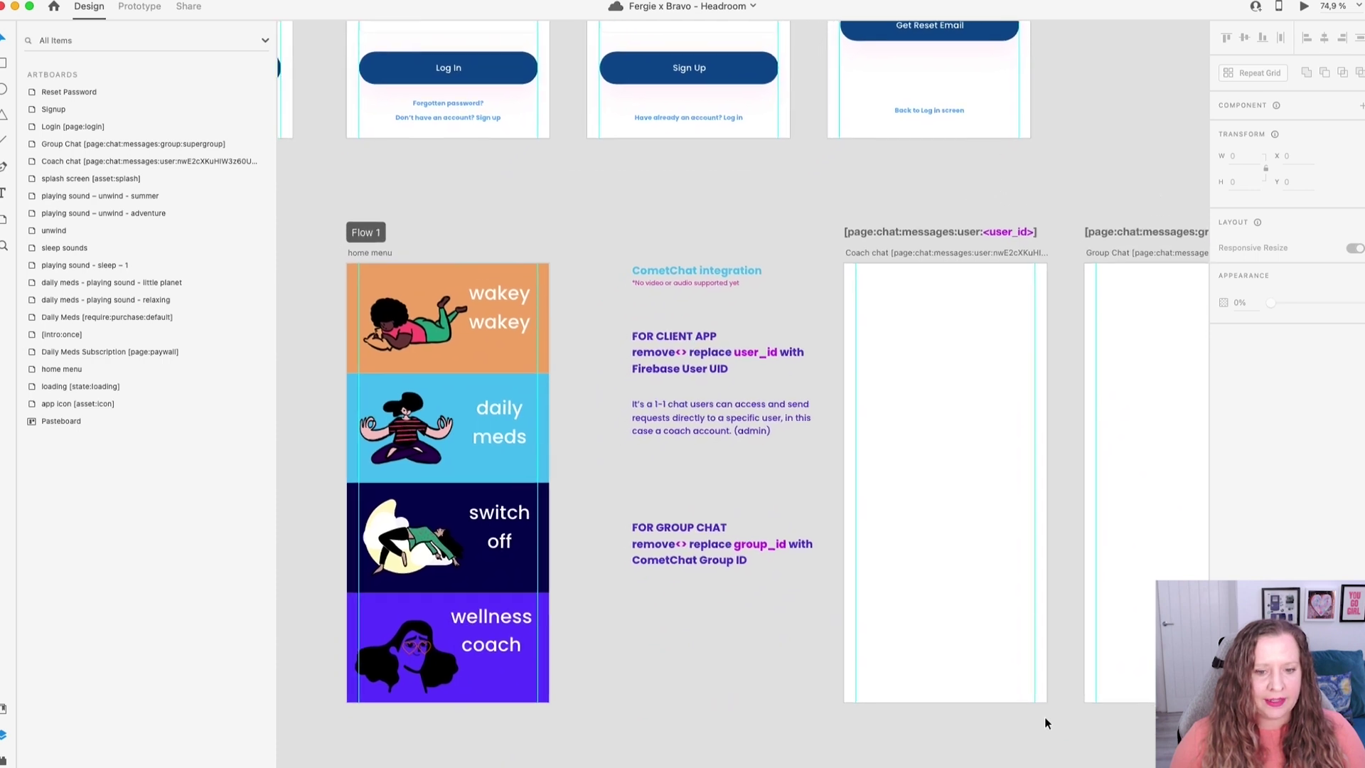
left_click_drag(1080, 735, 1039, 673)
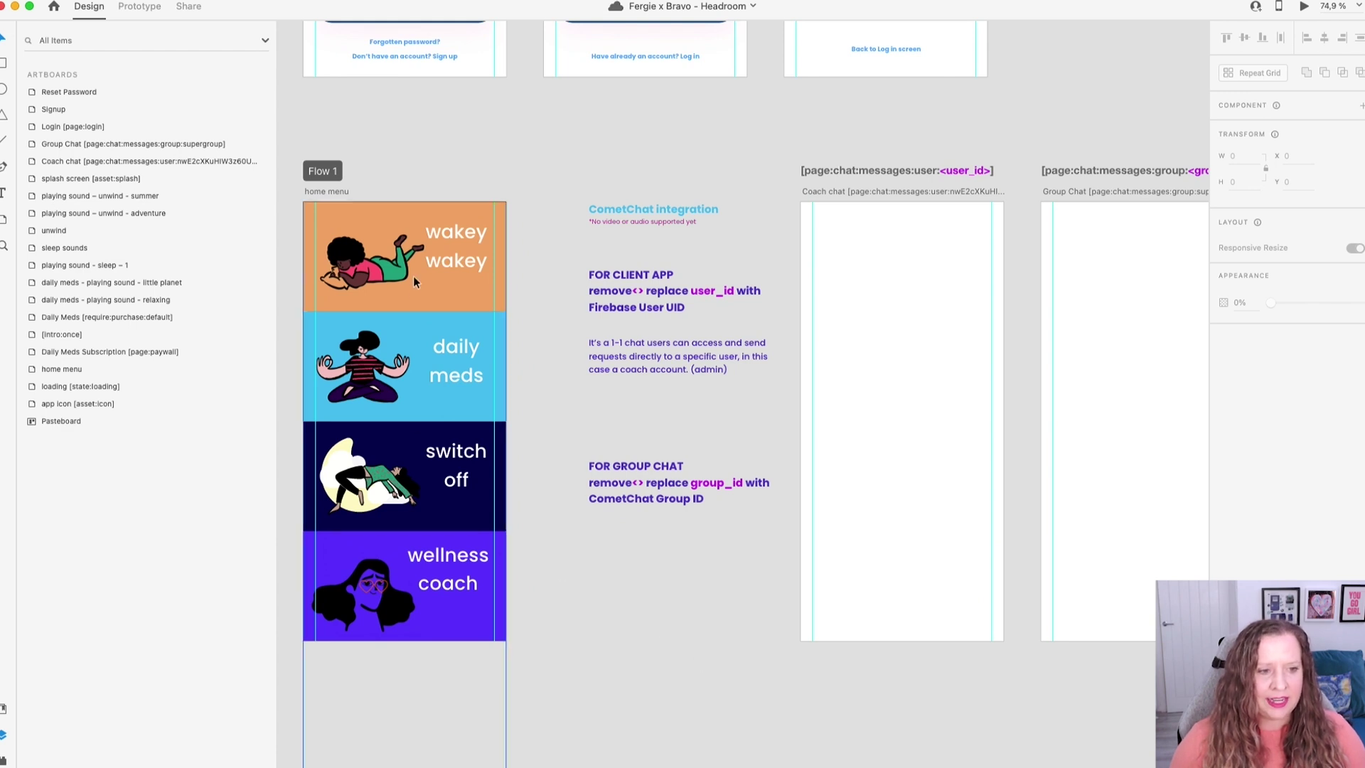
left_click(441, 558)
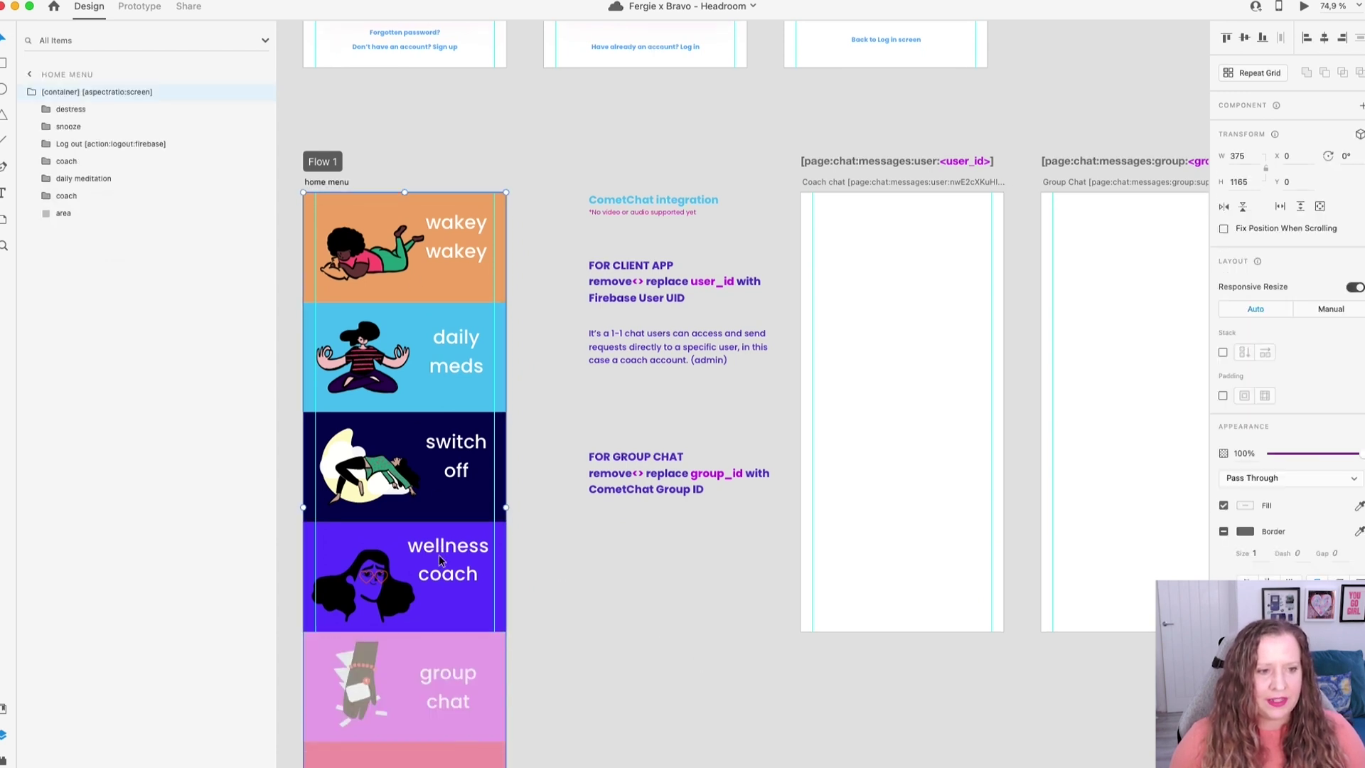
scroll(439, 560, "down", 1)
scroll(439, 559, "down", 1)
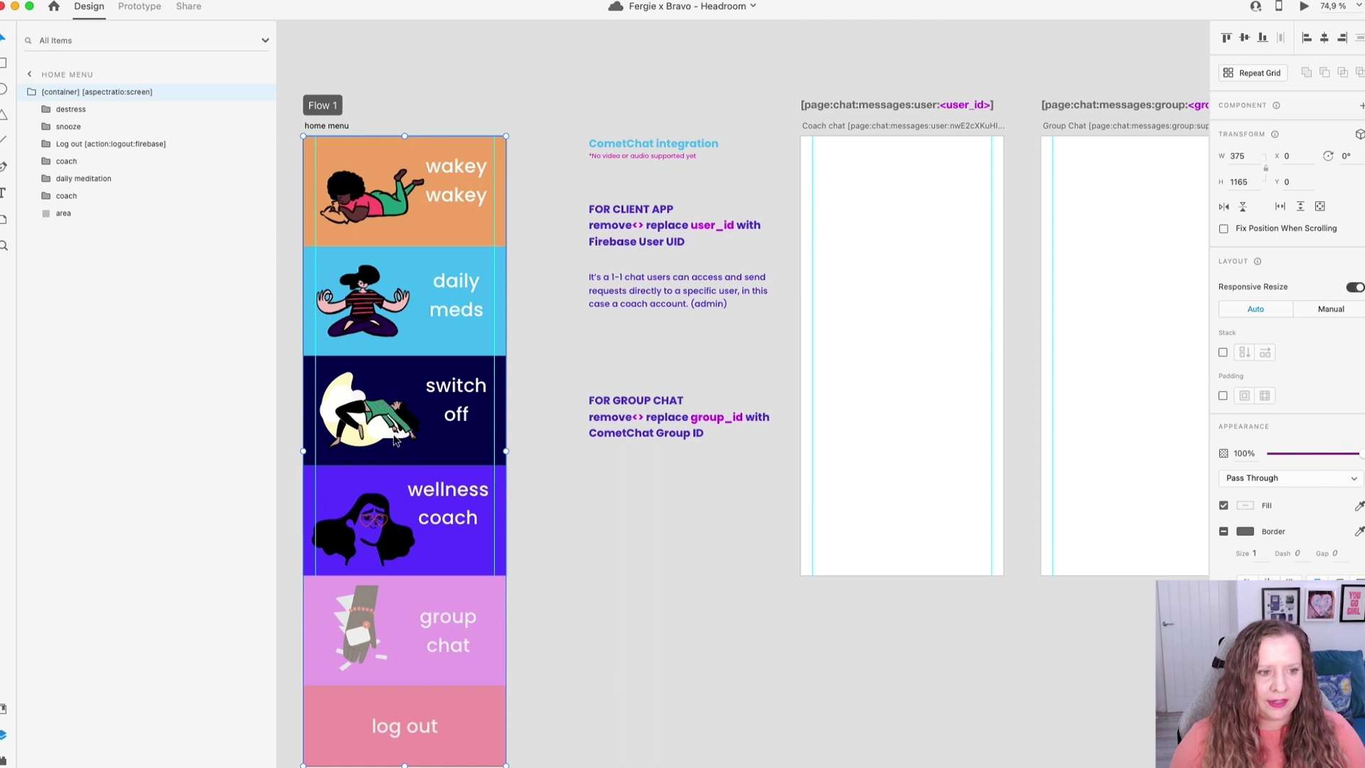
scroll(395, 439, "down", 1)
scroll(395, 439, "down", 2)
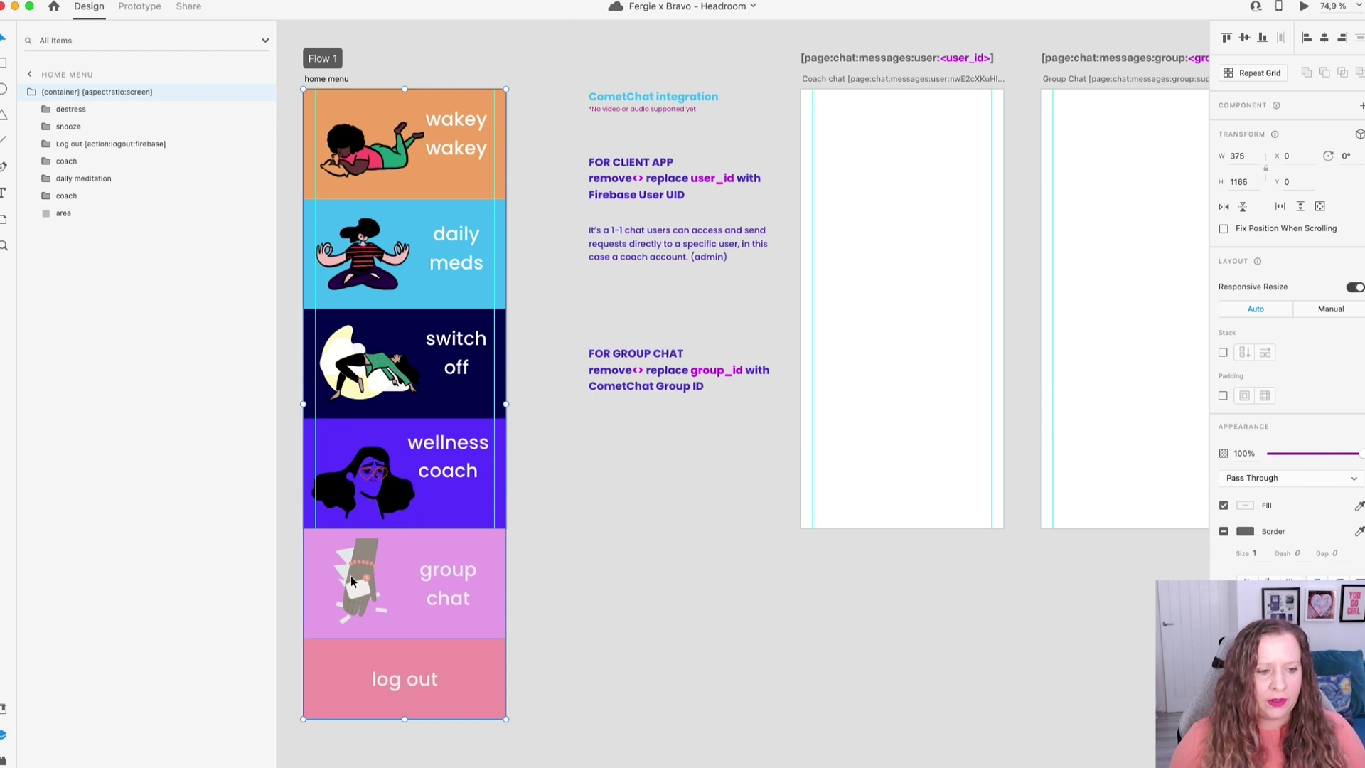
key("ctrl+z")
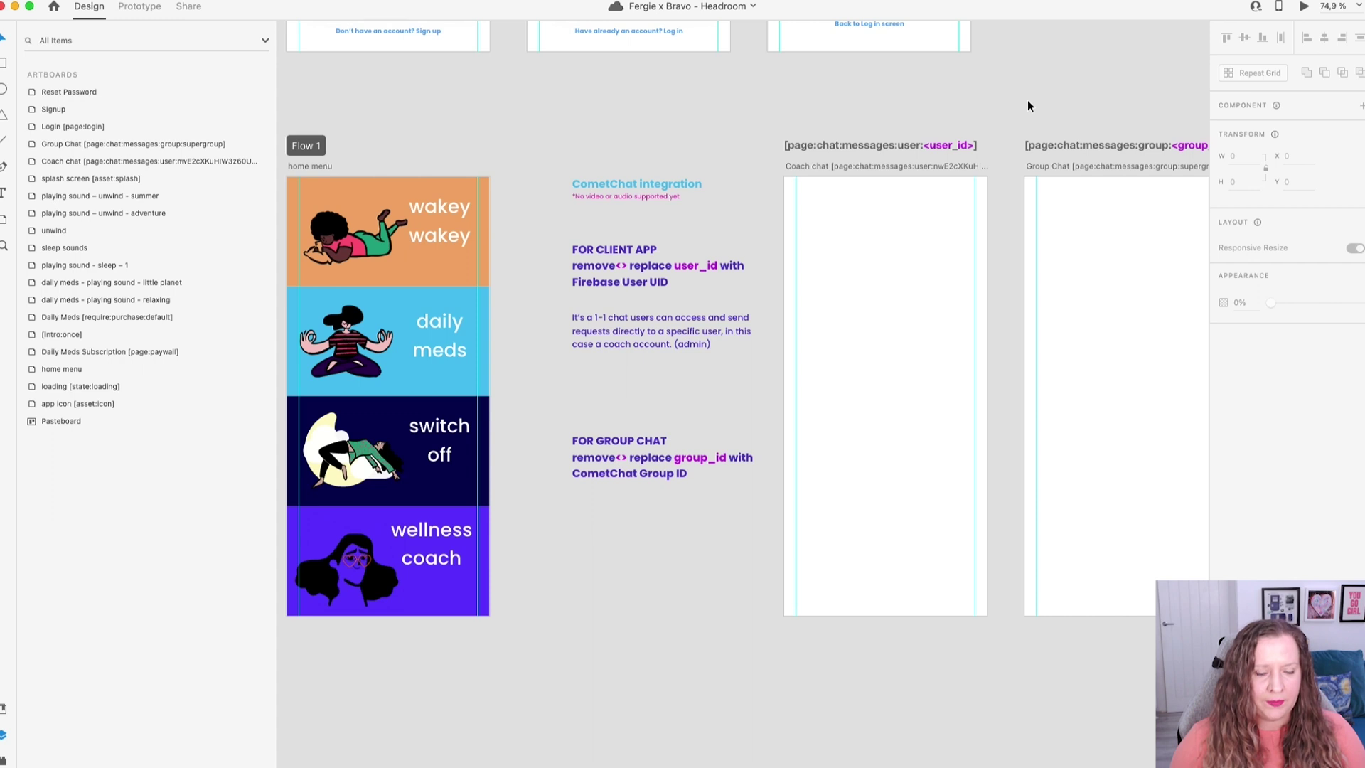
left_click_drag(1006, 251, 890, 290)
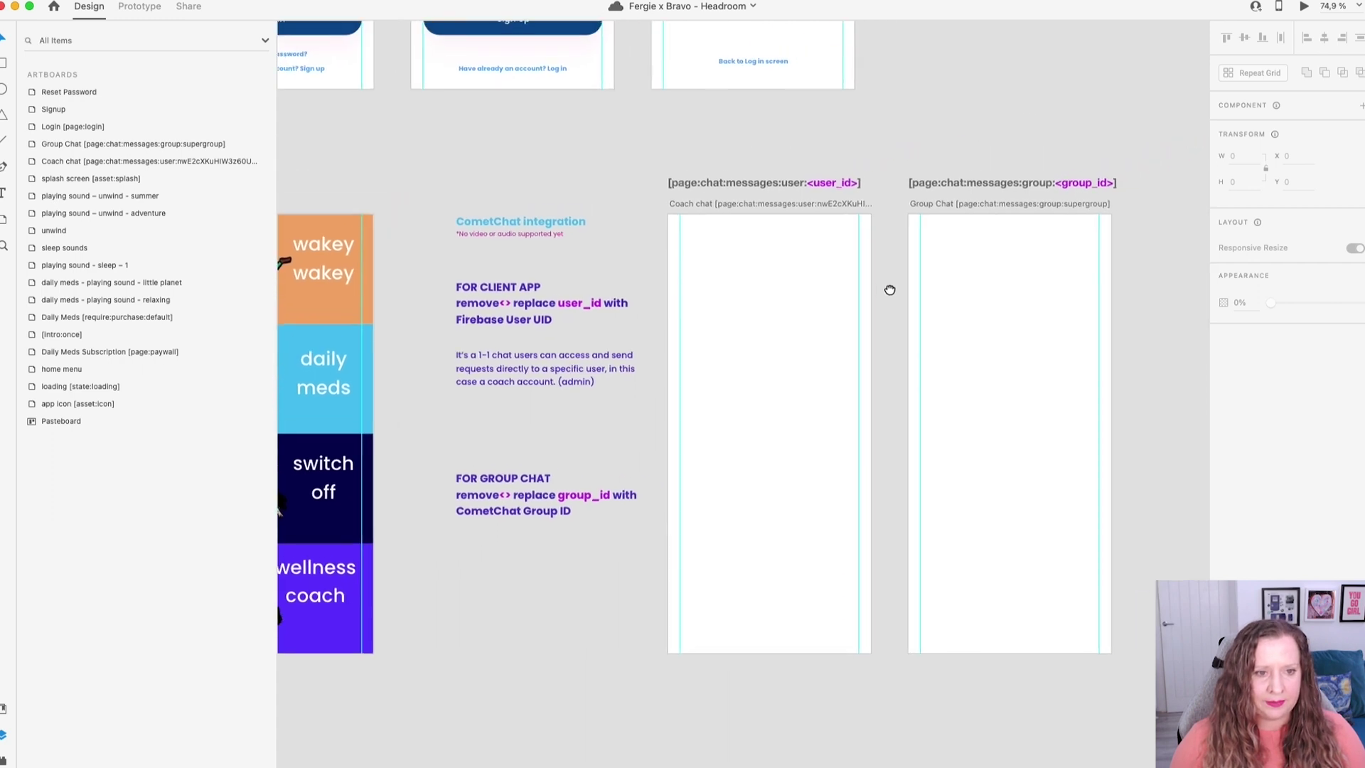
scroll(736, 413, "up", 5)
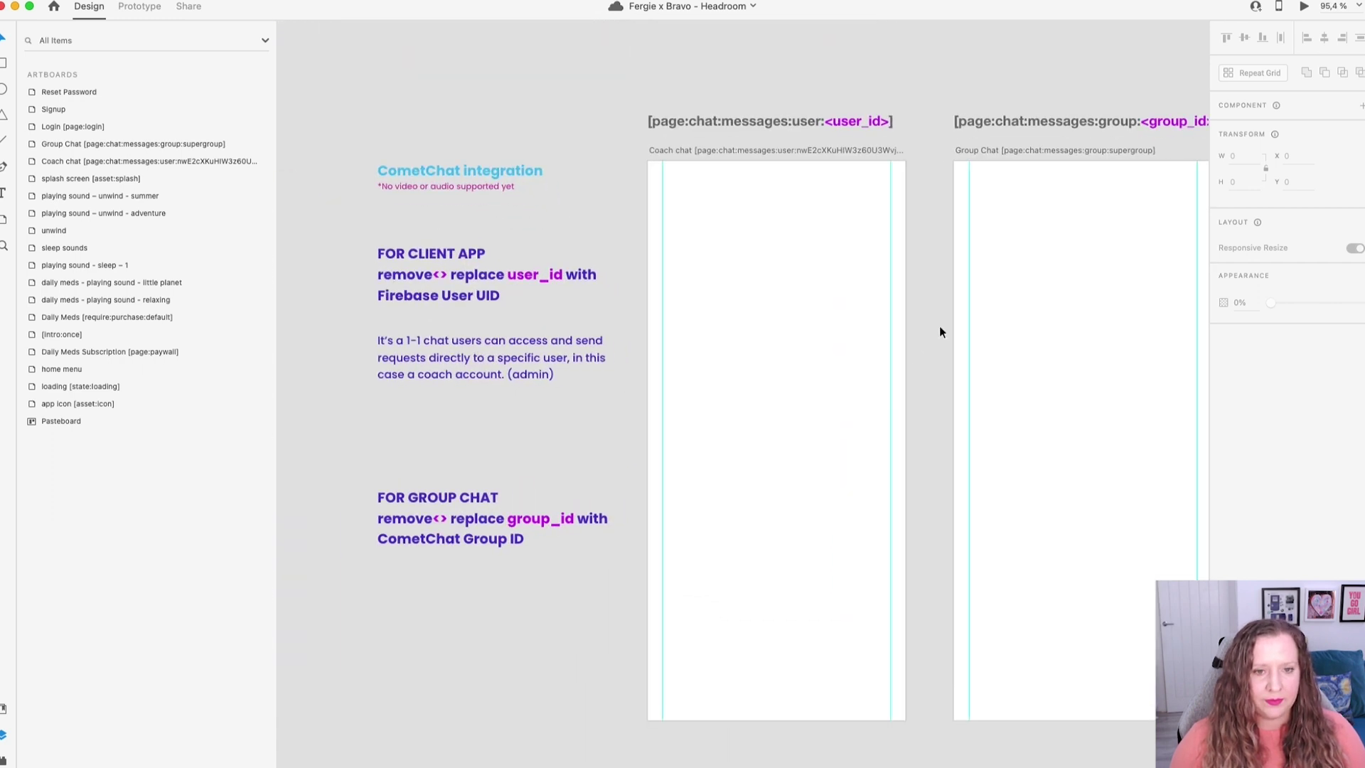
scroll(500, 176, "down", 4)
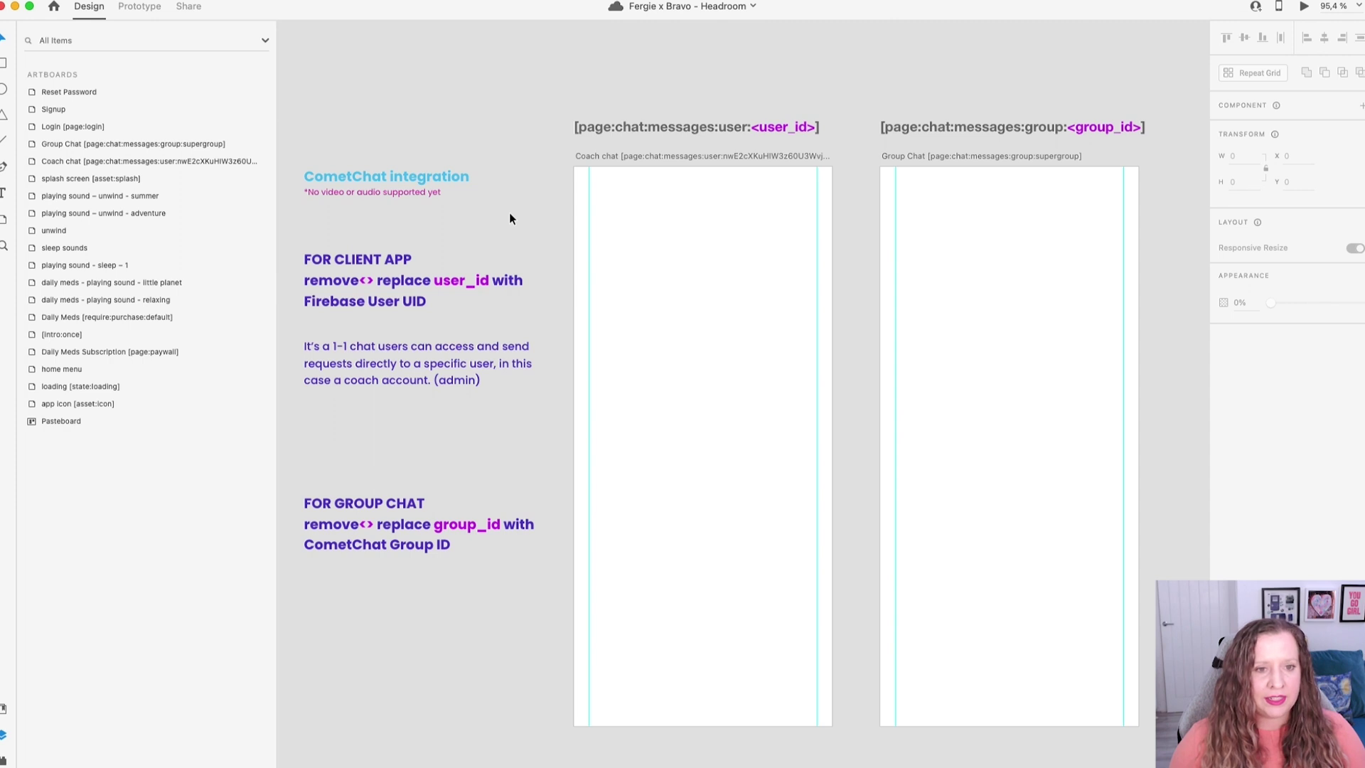
scroll(704, 160, "up", 2)
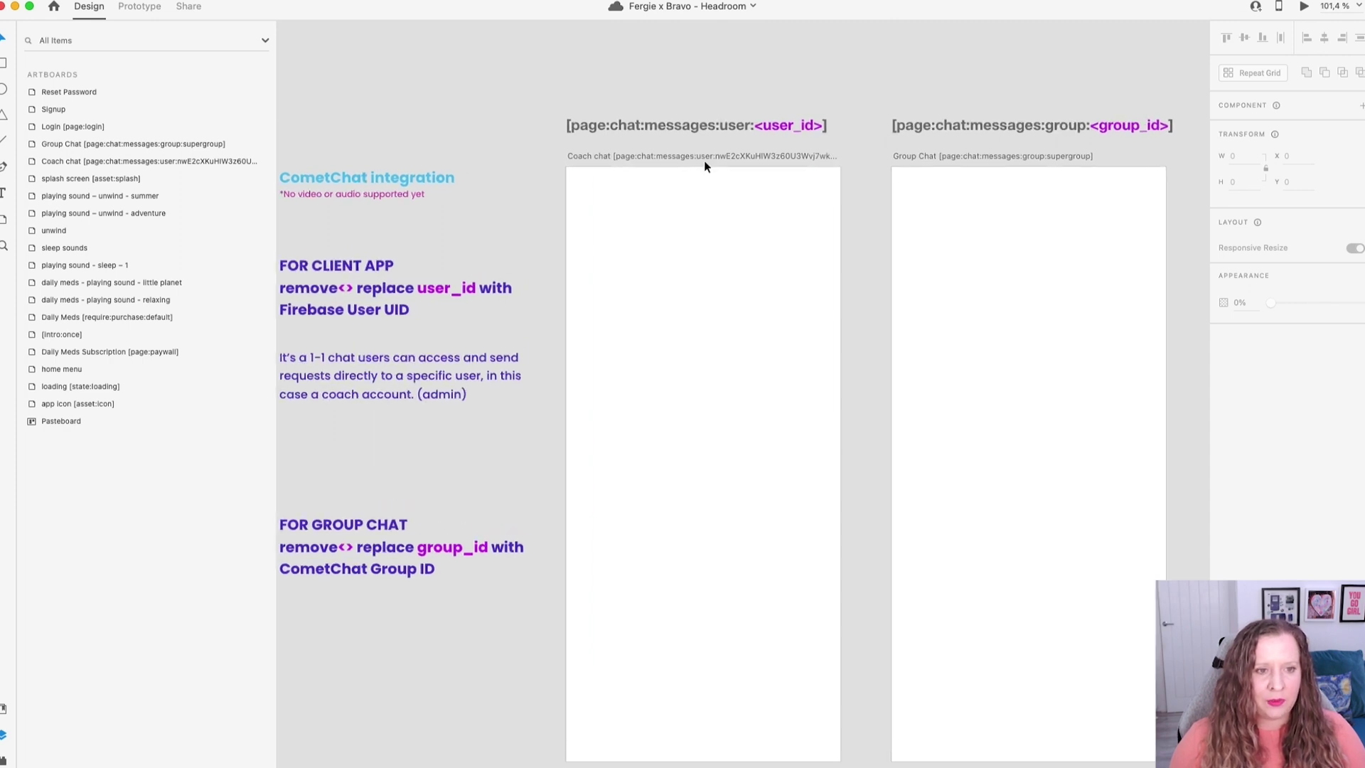
scroll(705, 163, "up", 2)
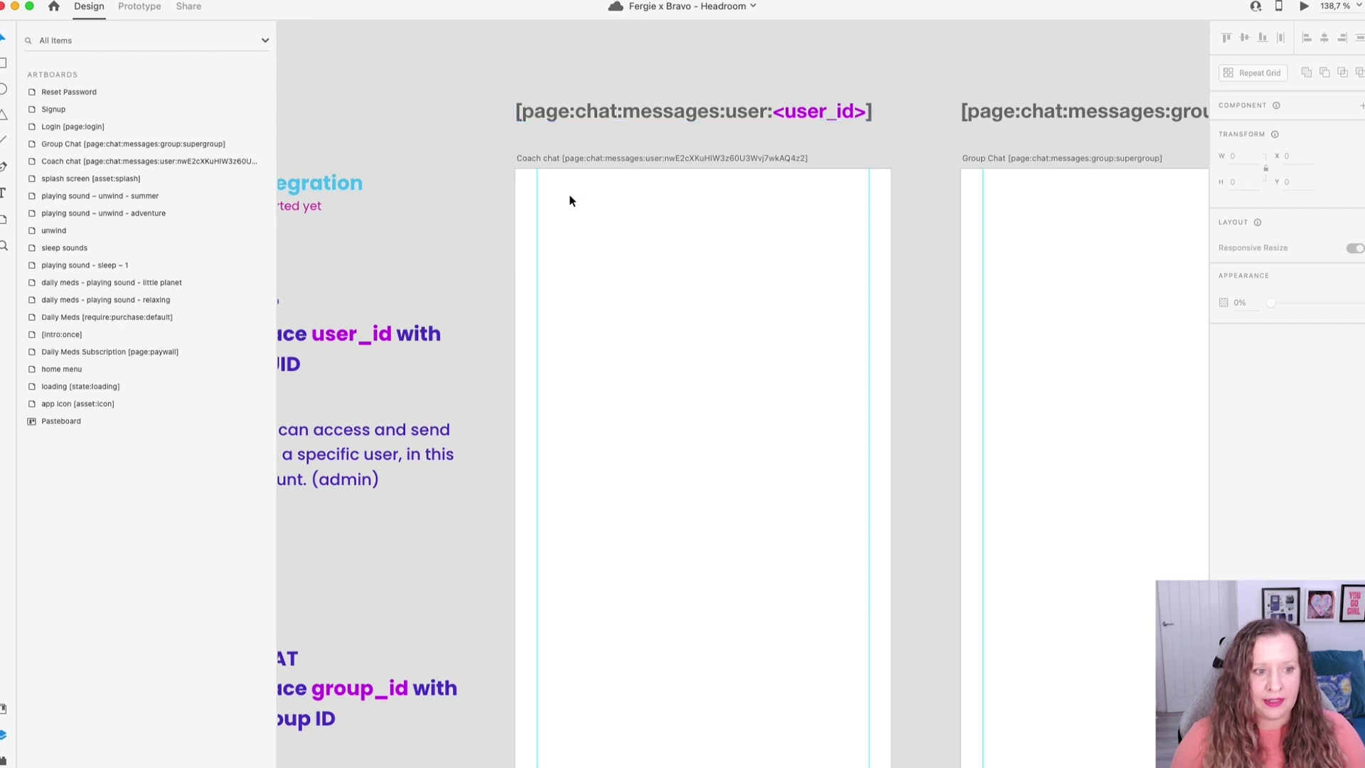
left_click_drag(494, 204, 683, 189)
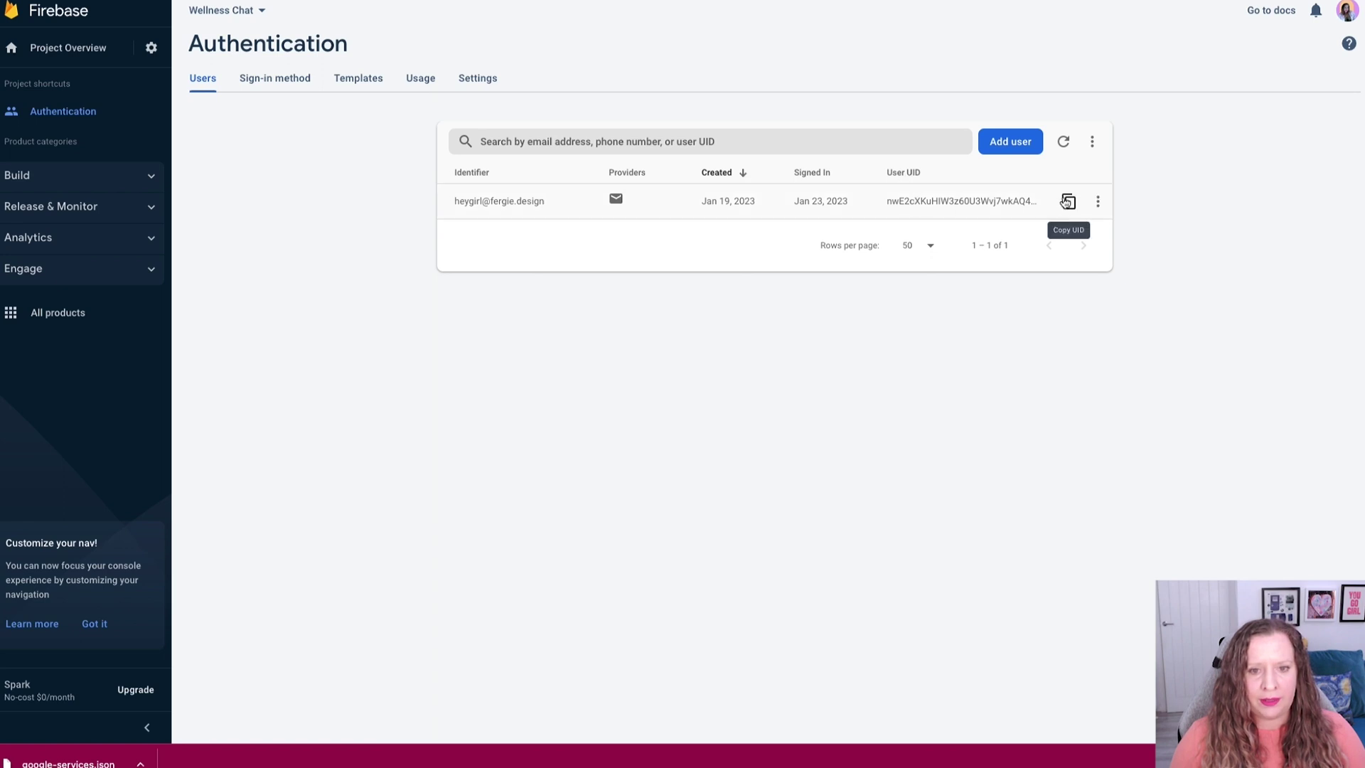
Copy the test user's User UID and go back to Adobe XD.
left_click(1069, 202)
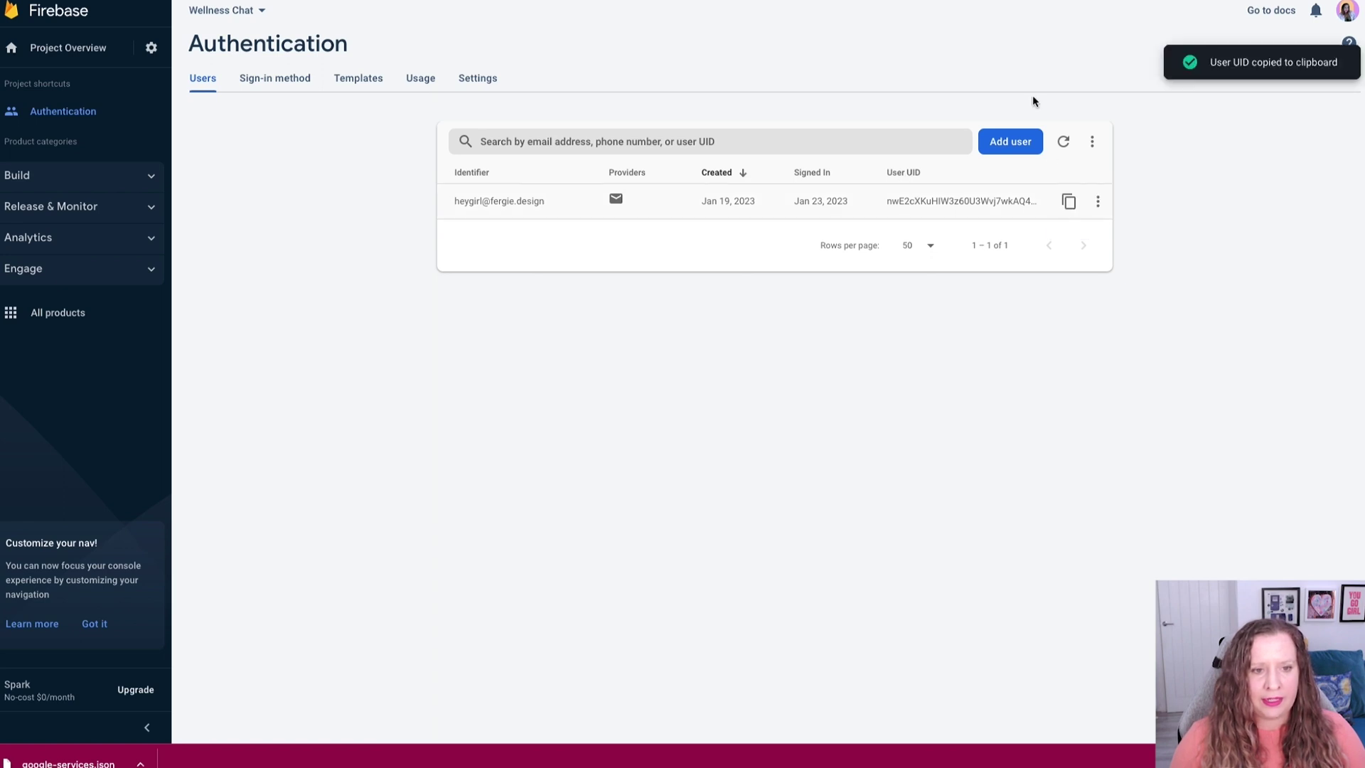
key("super+Tab")
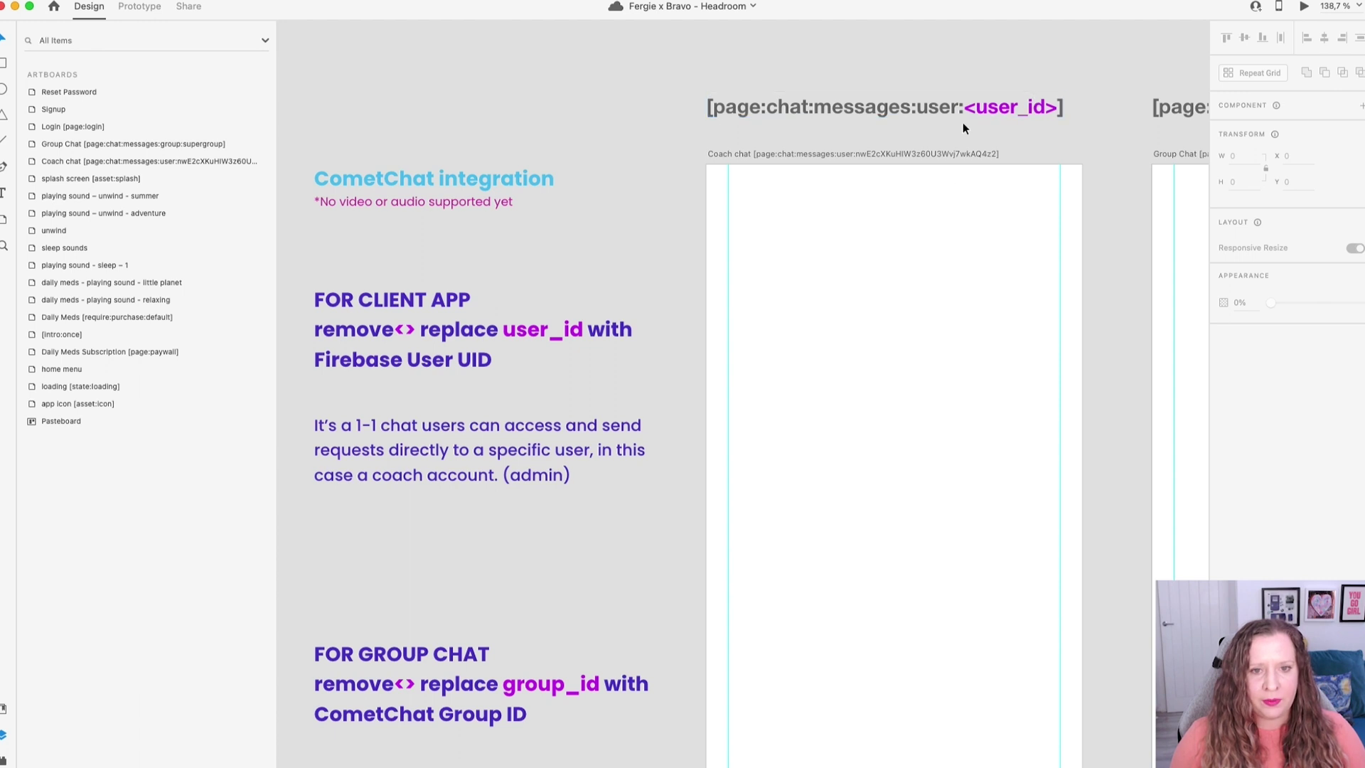
double_click(970, 107)
left_click(965, 106)
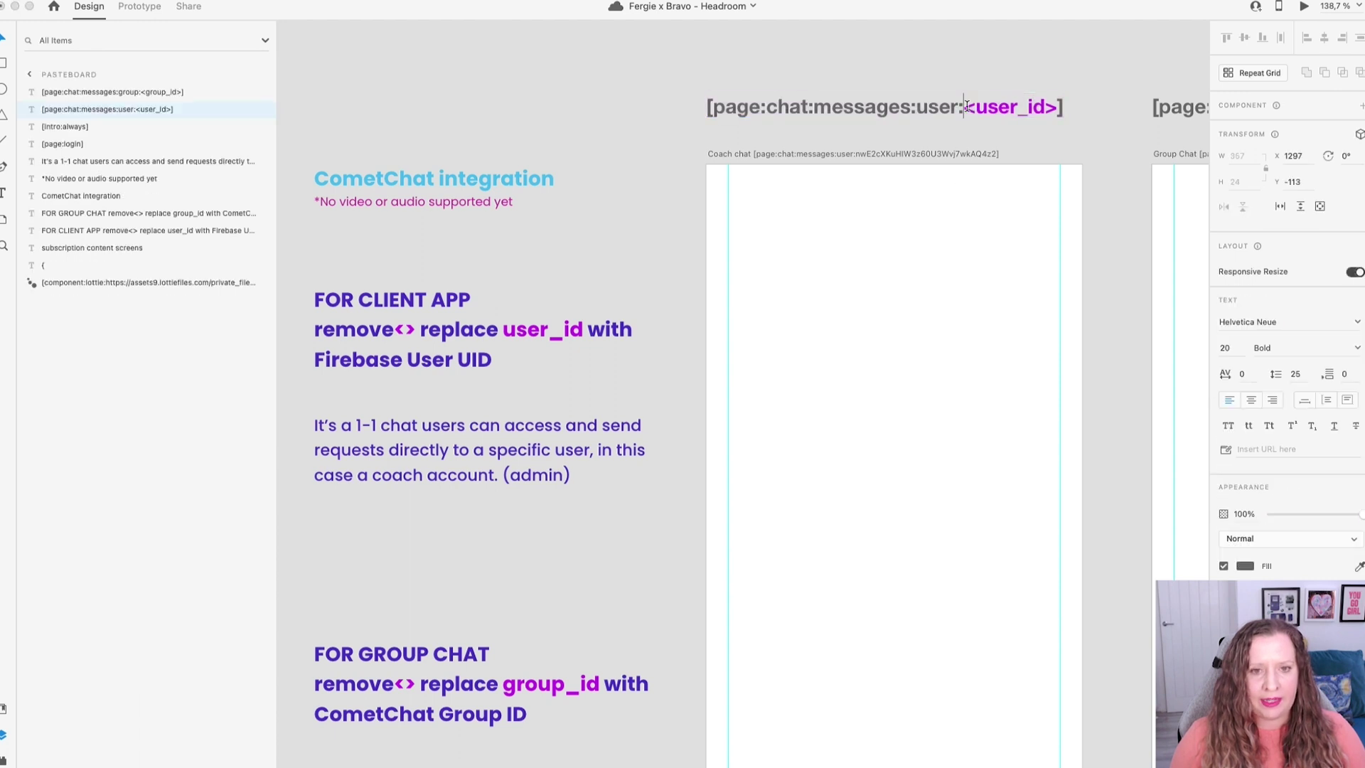
left_click(1057, 107, "shift")
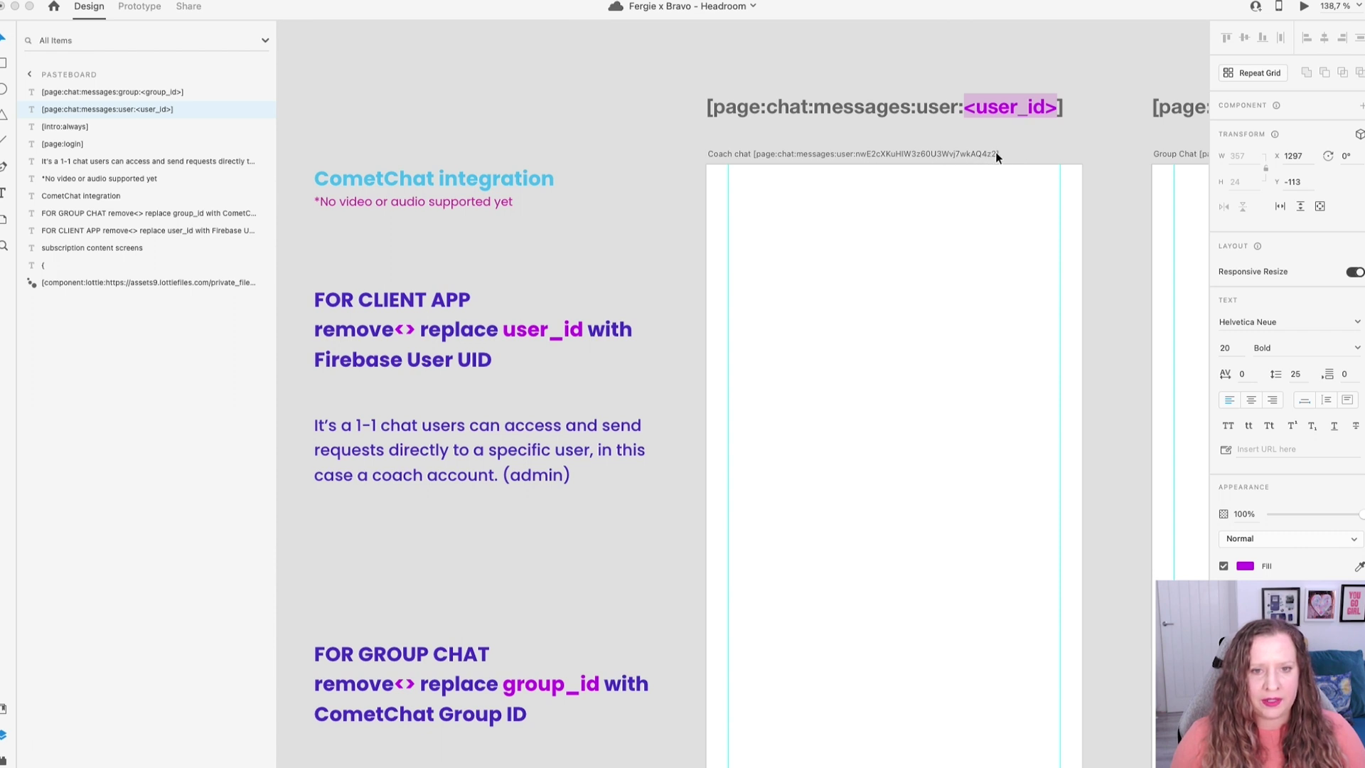
key("Escape")
key("Escape")
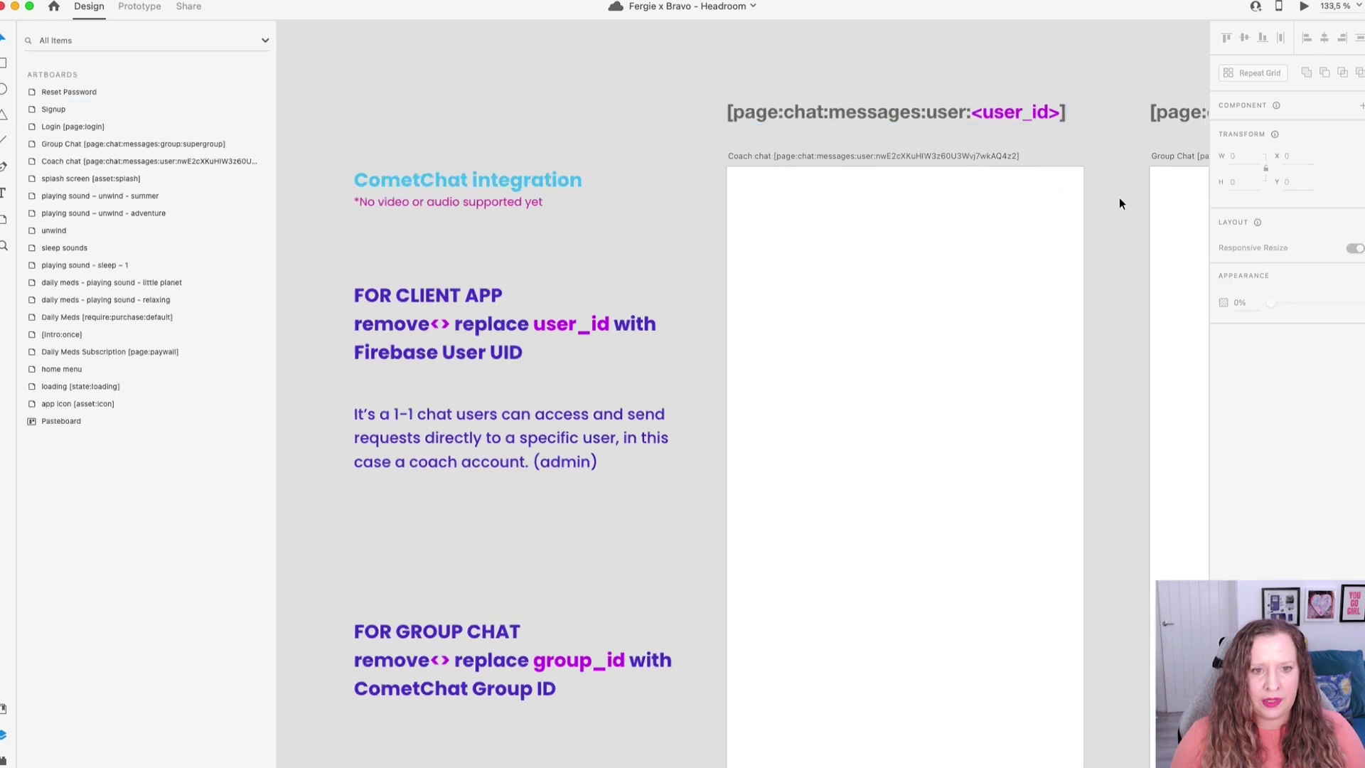
scroll(1119, 199, "down", 2)
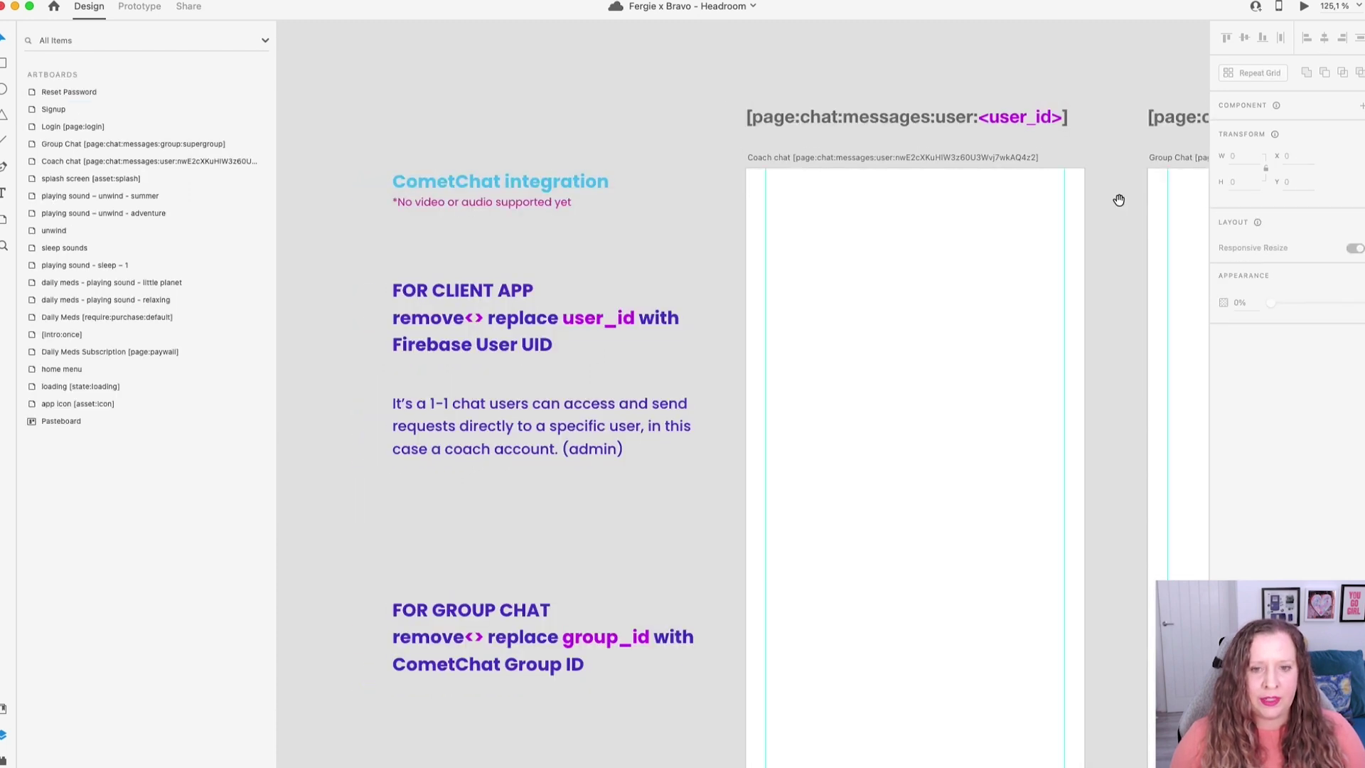
left_click_drag(1118, 203, 692, 185)
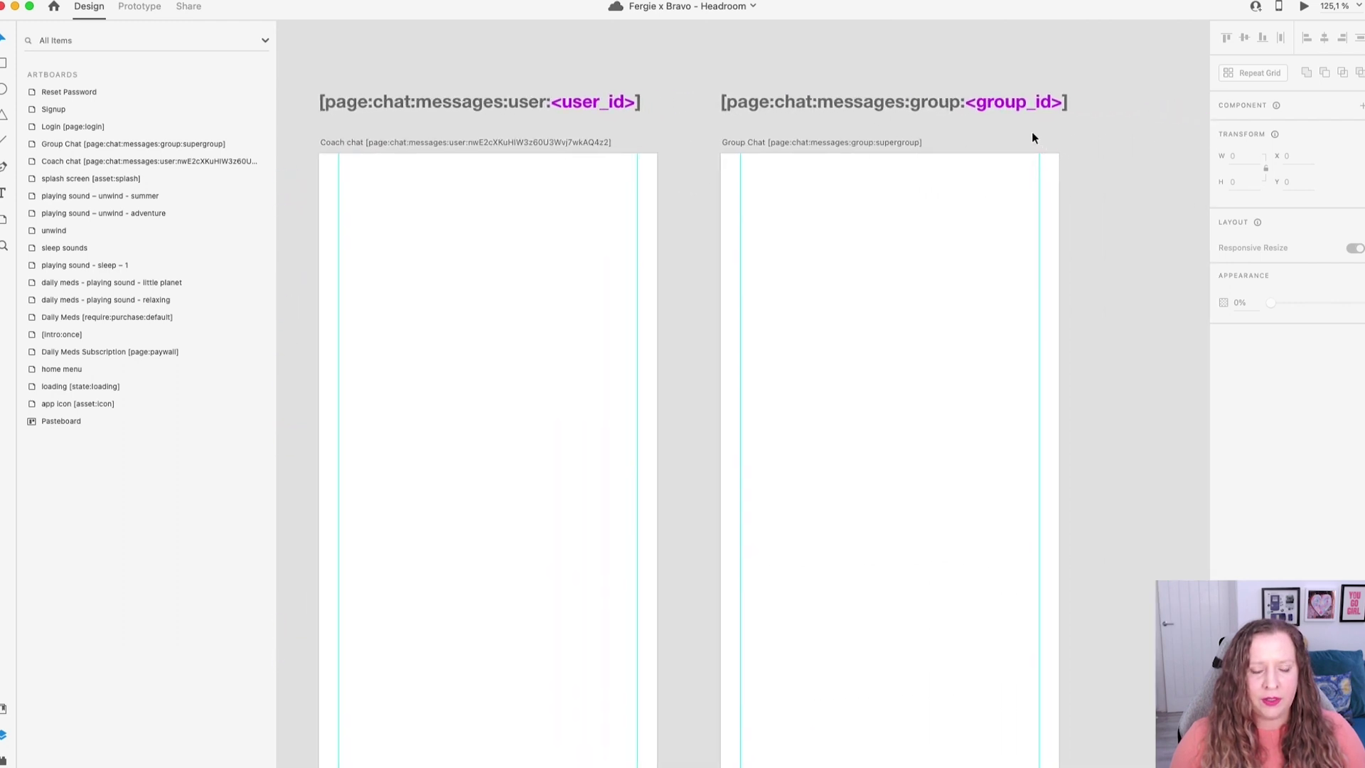
scroll(1031, 131, "up", 2)
left_click(739, 144)
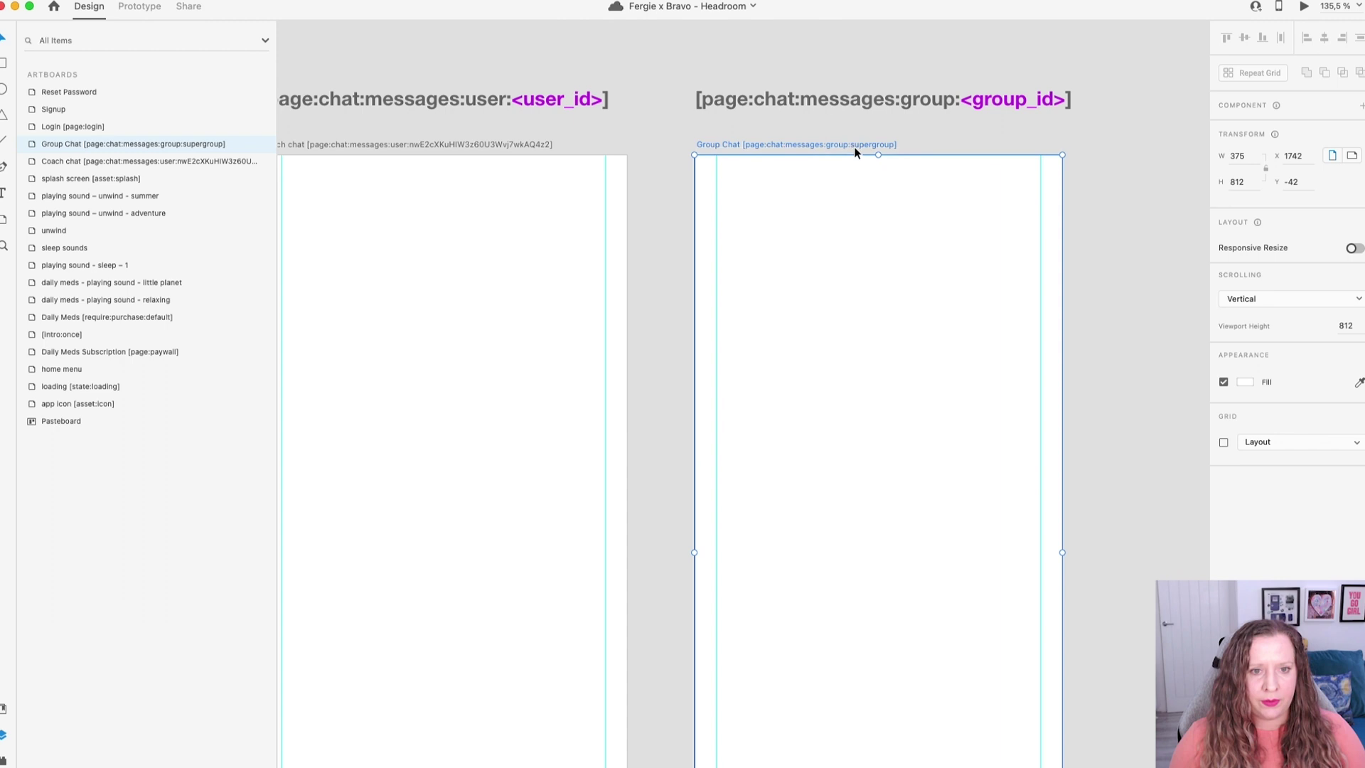
In Prototype mode, check the wellness coach and group chat tiles link to Coach chat and Group Chat.
left_click(910, 136)
key("super+0")
left_click(144, 8)
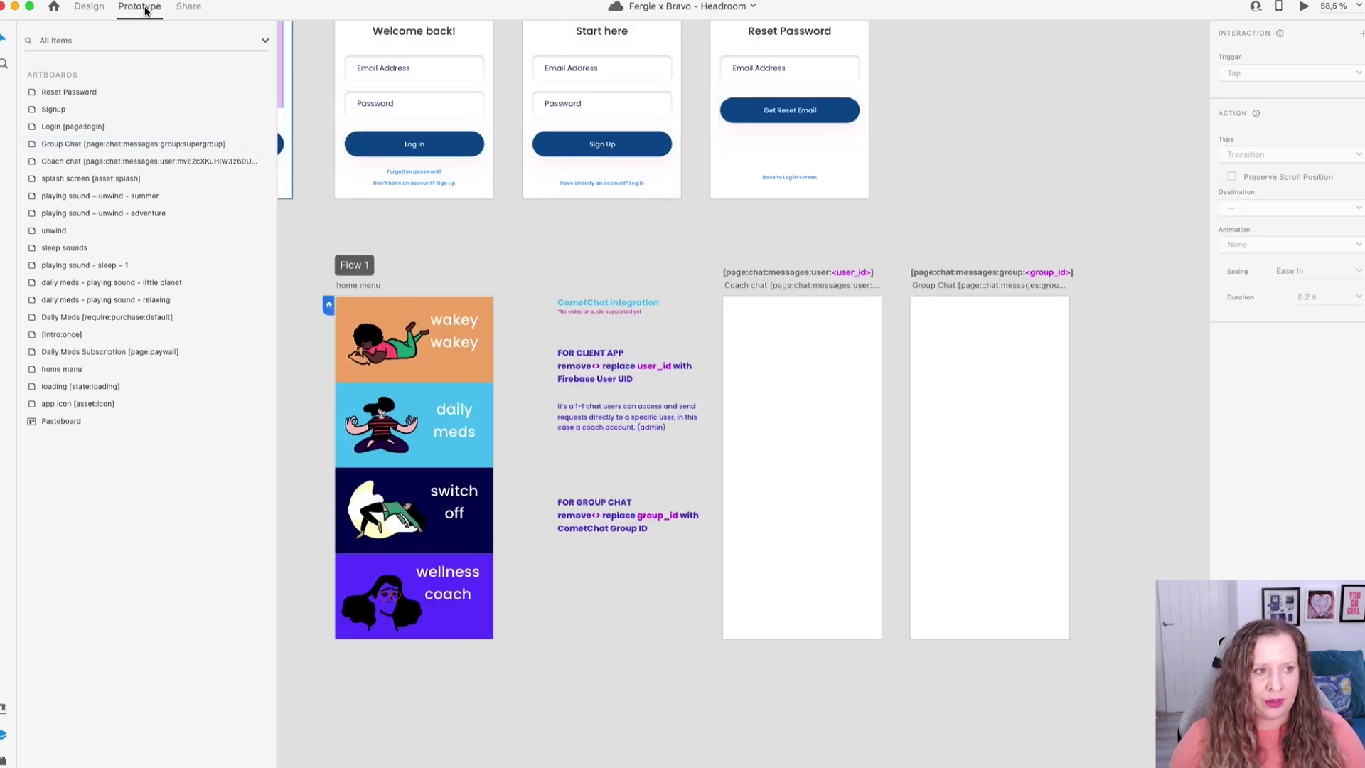
left_click(468, 579)
left_click(436, 610)
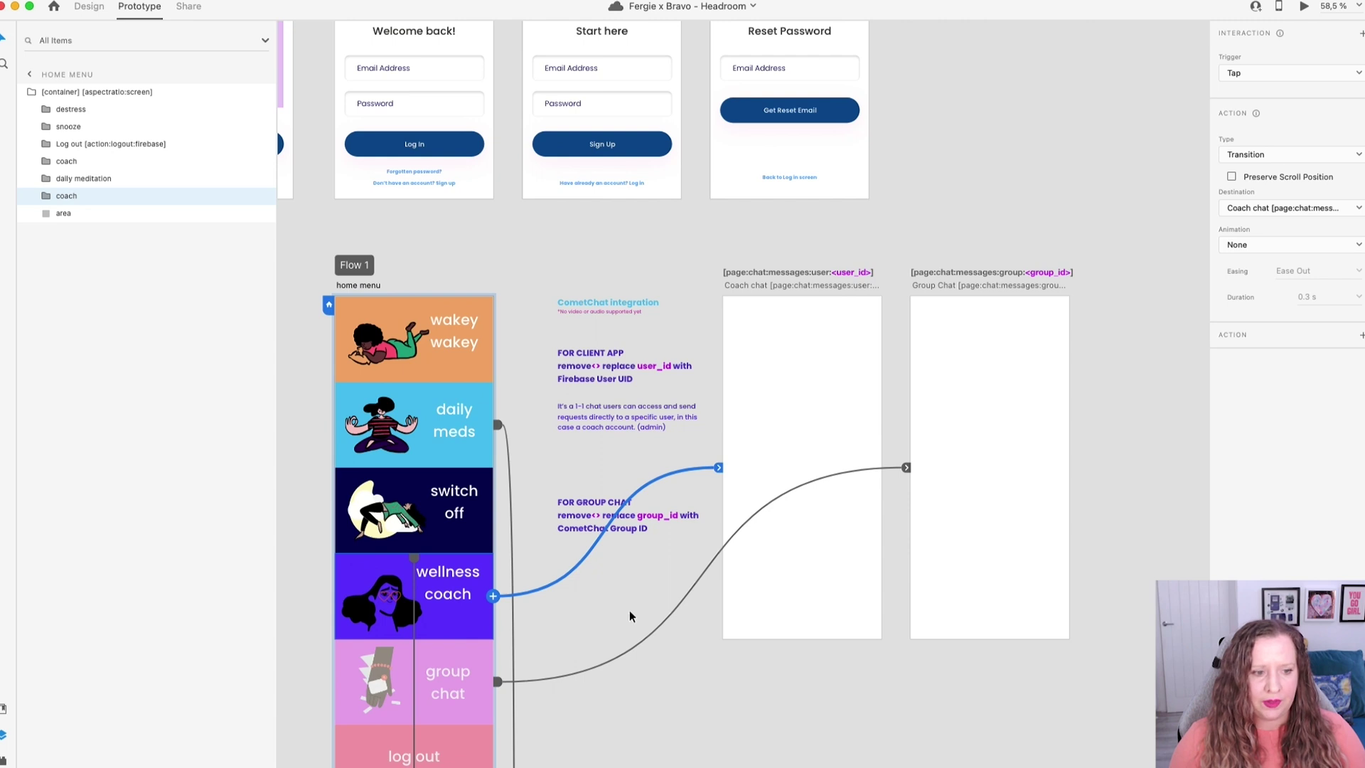
left_click(421, 681)
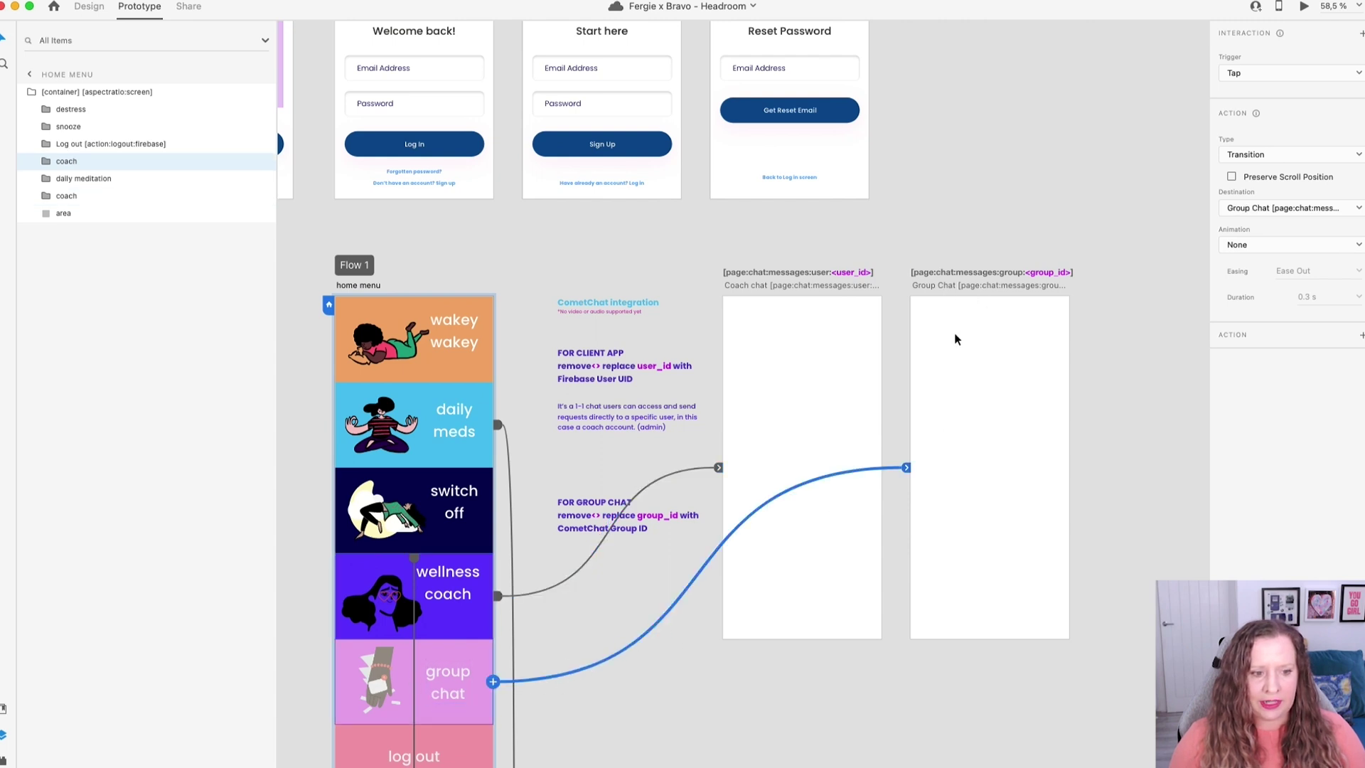
scroll(936, 488, "down", 8)
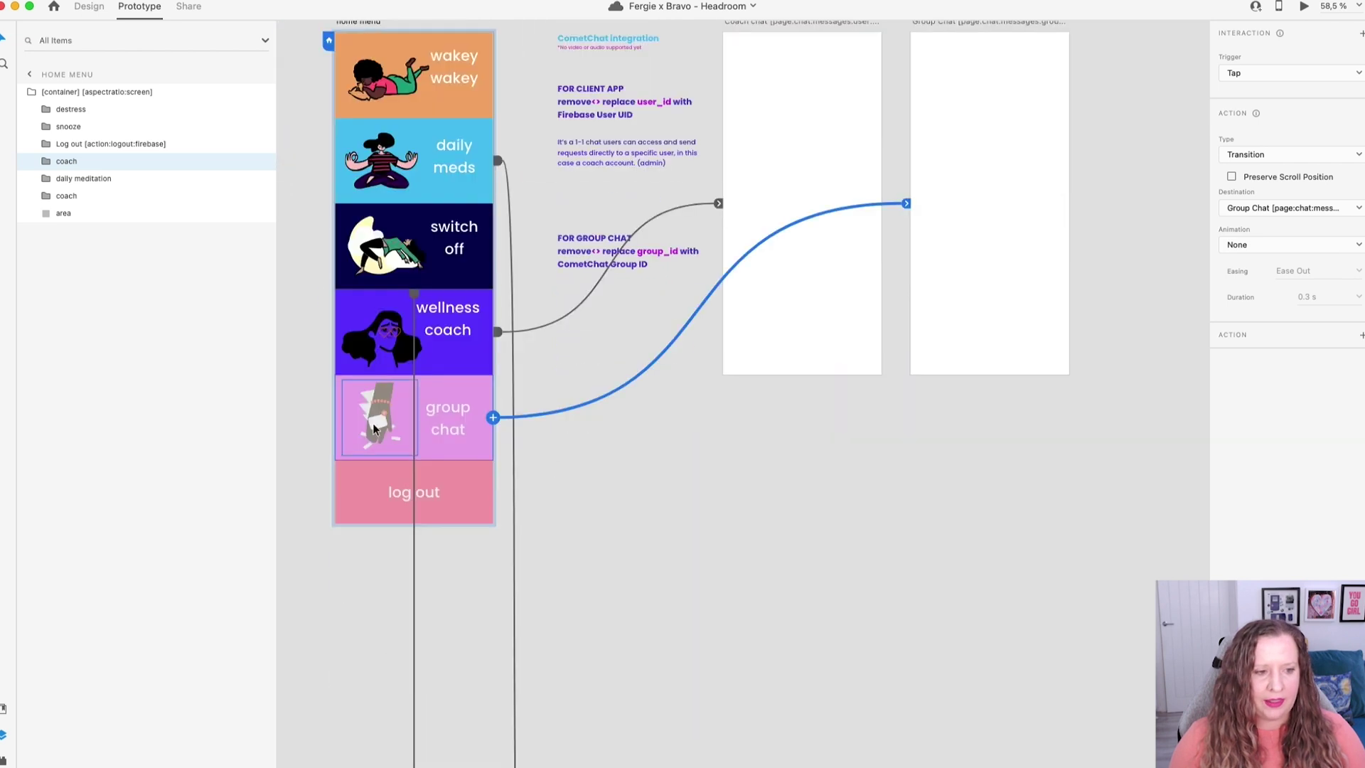
scroll(352, 499, "up", 3)
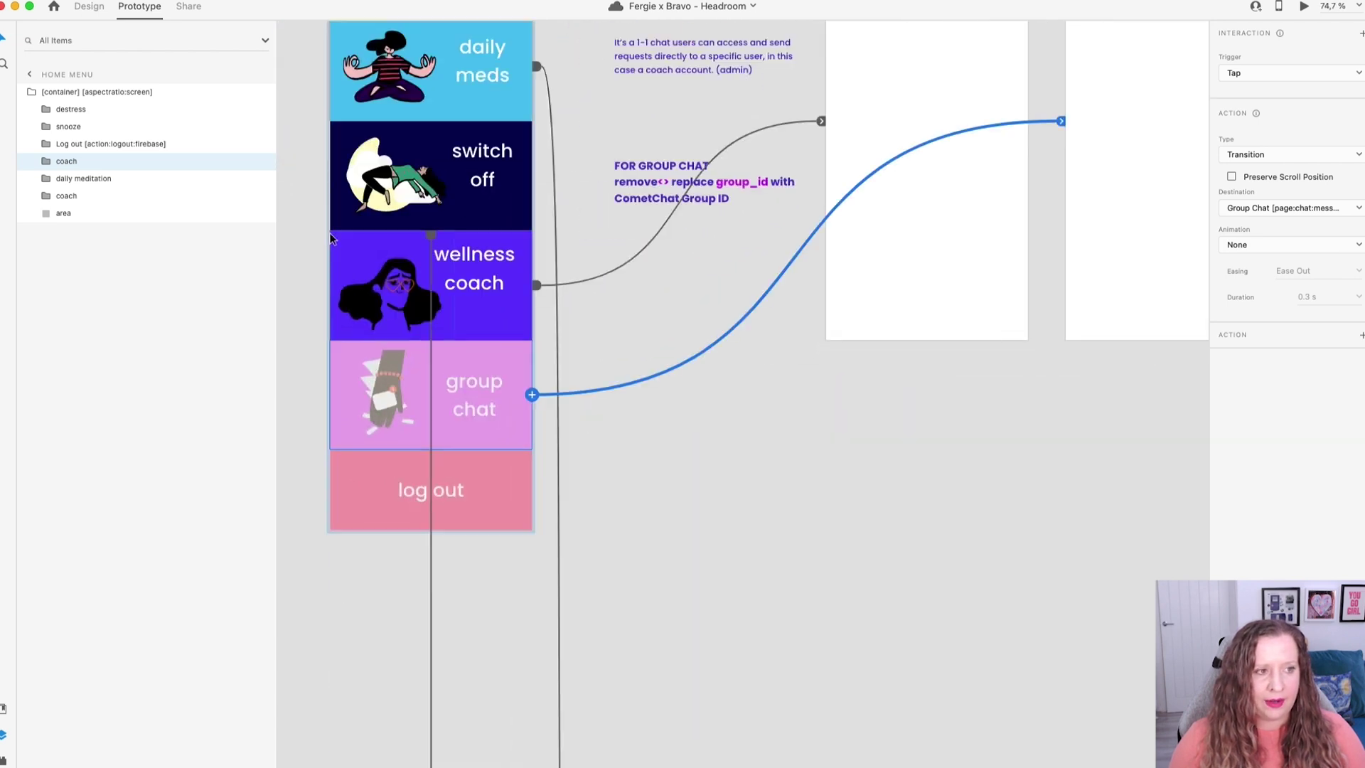
Return to Design mode and switch to the Wellness Coach app document.
left_click(90, 15)
left_click(362, 494)
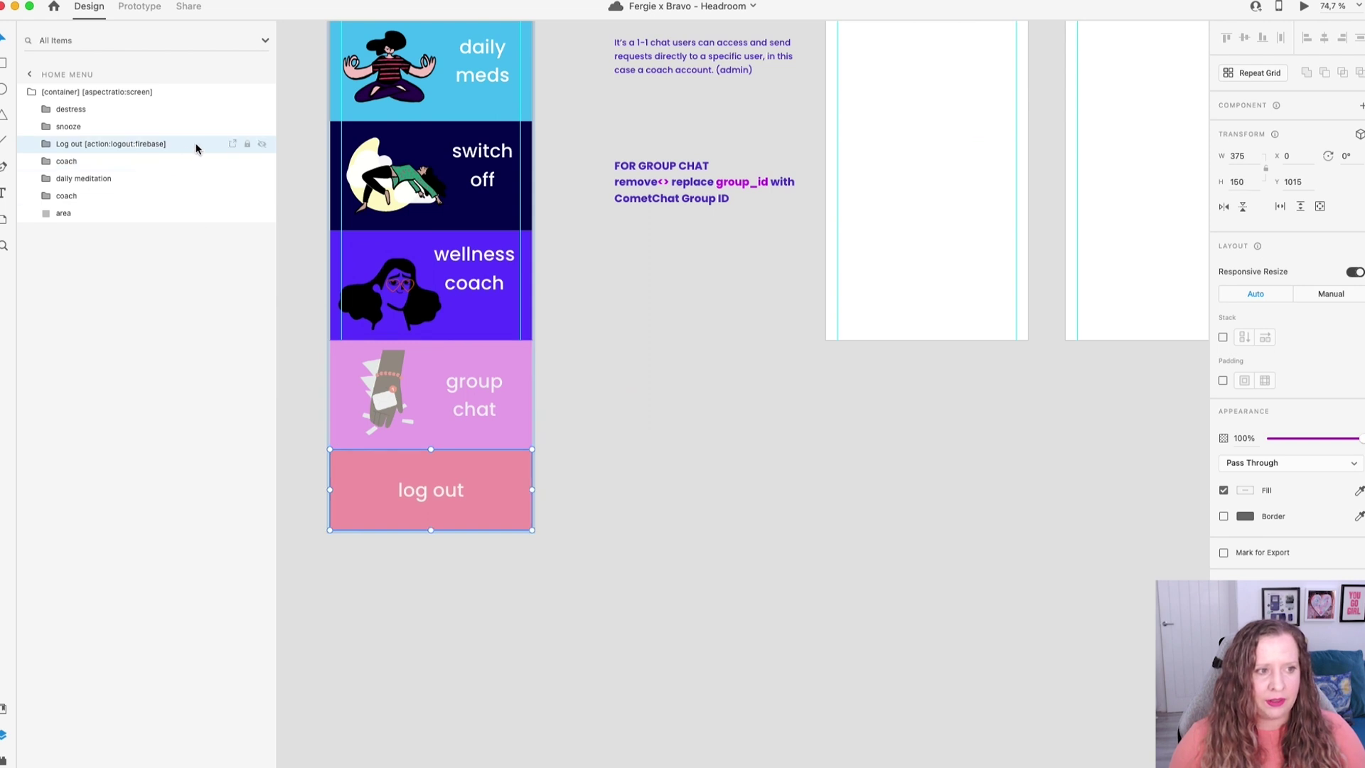
scroll(545, 476, "up", 3)
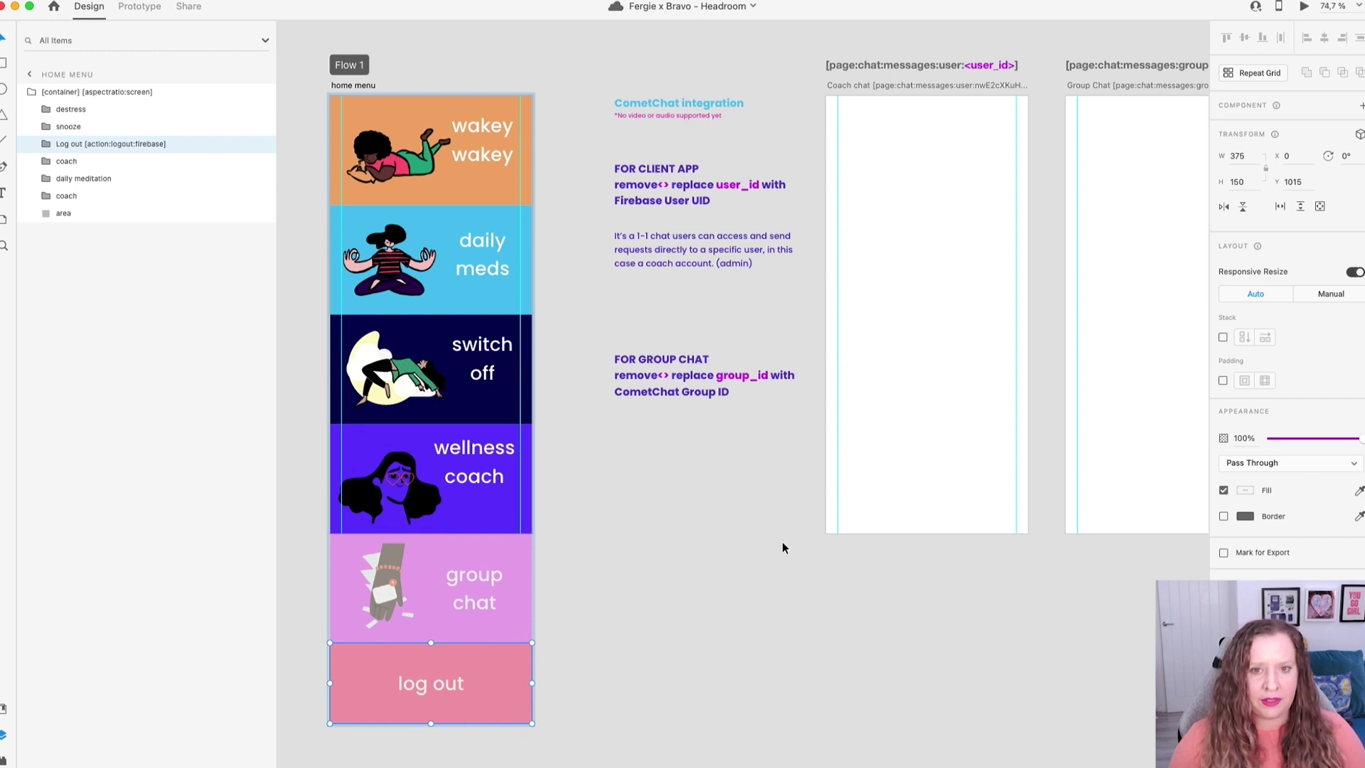
key("Escape")
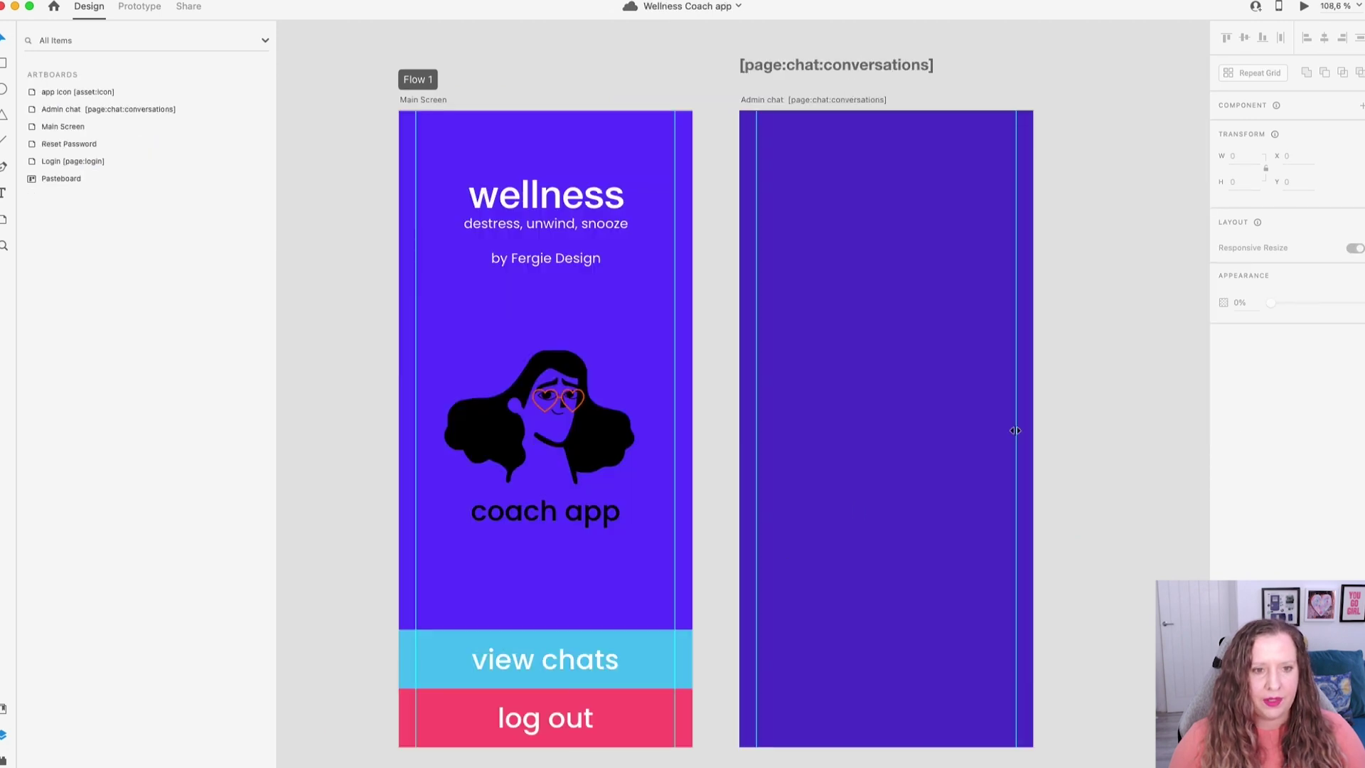
Wire the view chats button to the Admin chat artboard with a tap transition.
scroll(1131, 510, "down", 2)
scroll(1132, 510, "up", 10)
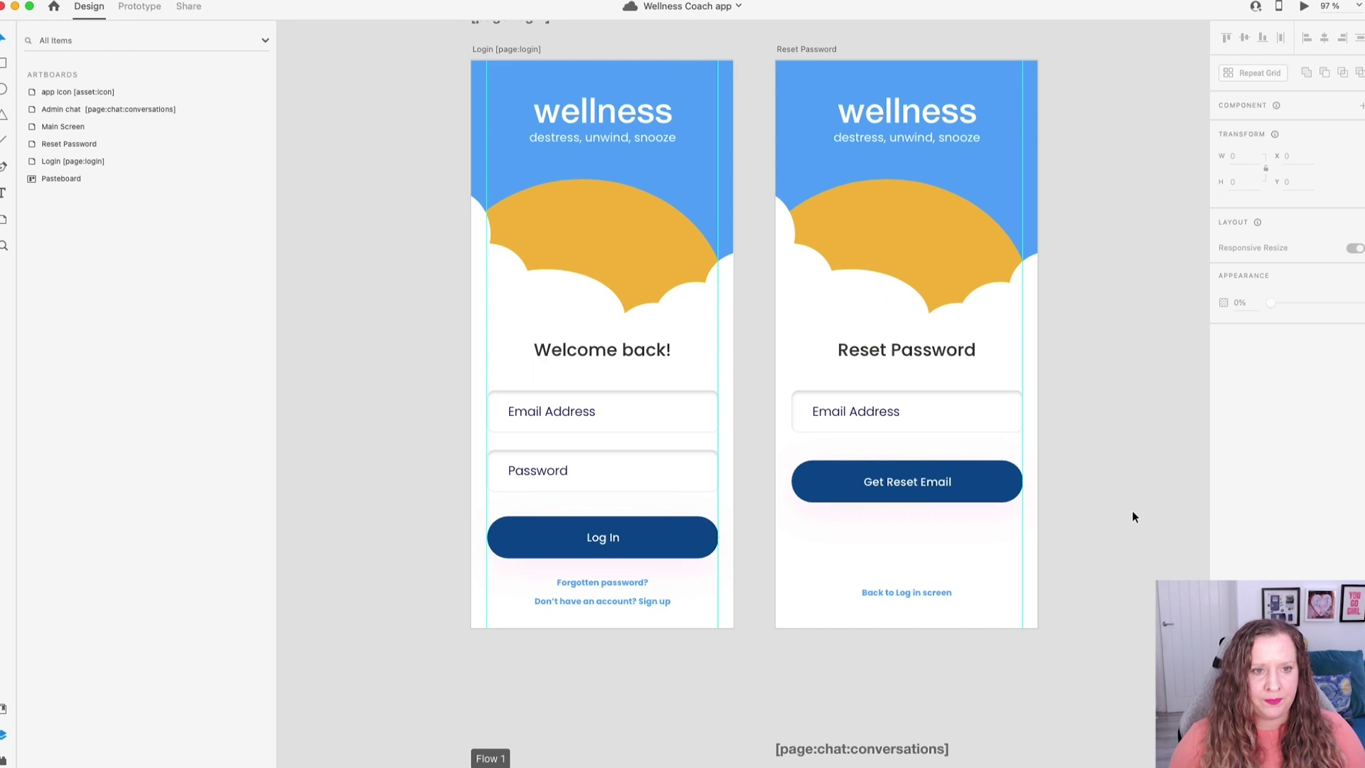
scroll(1132, 512, "up", 1)
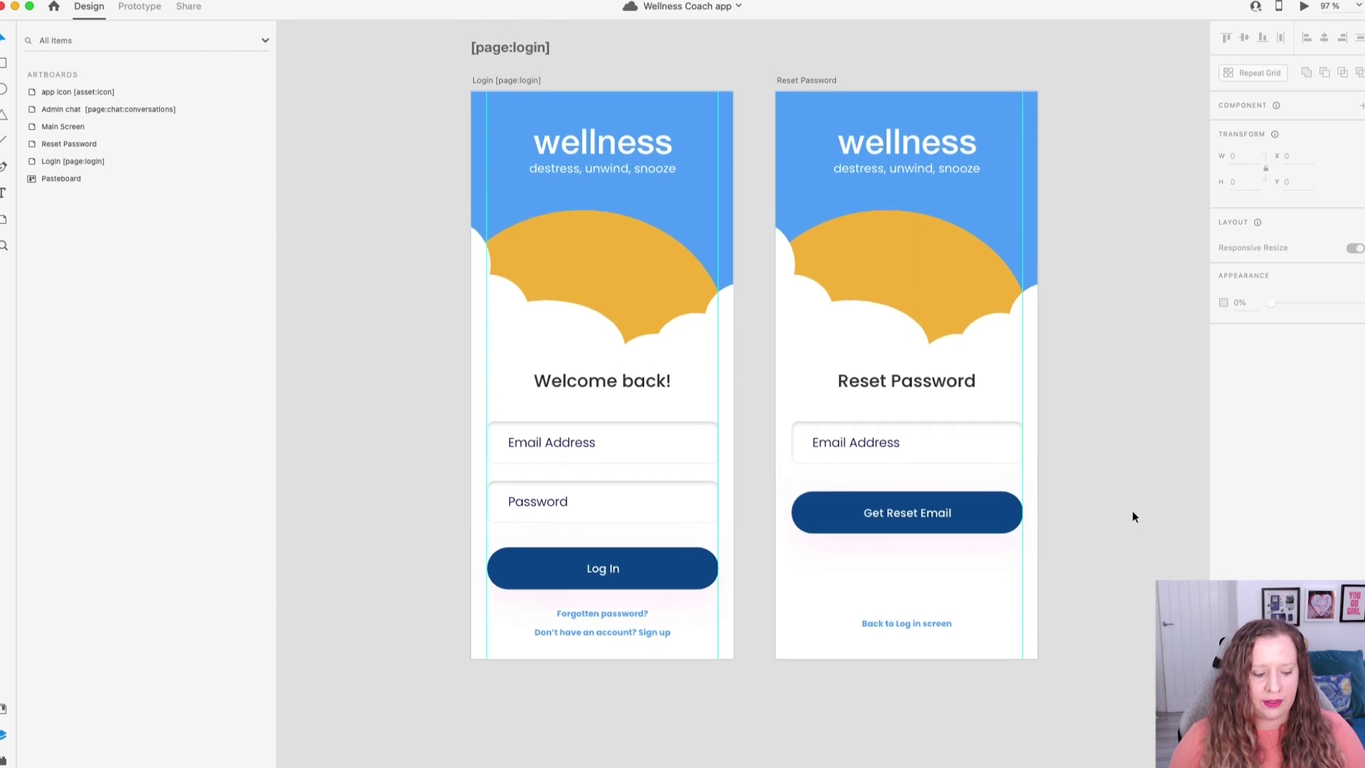
scroll(1117, 558, "down", 5)
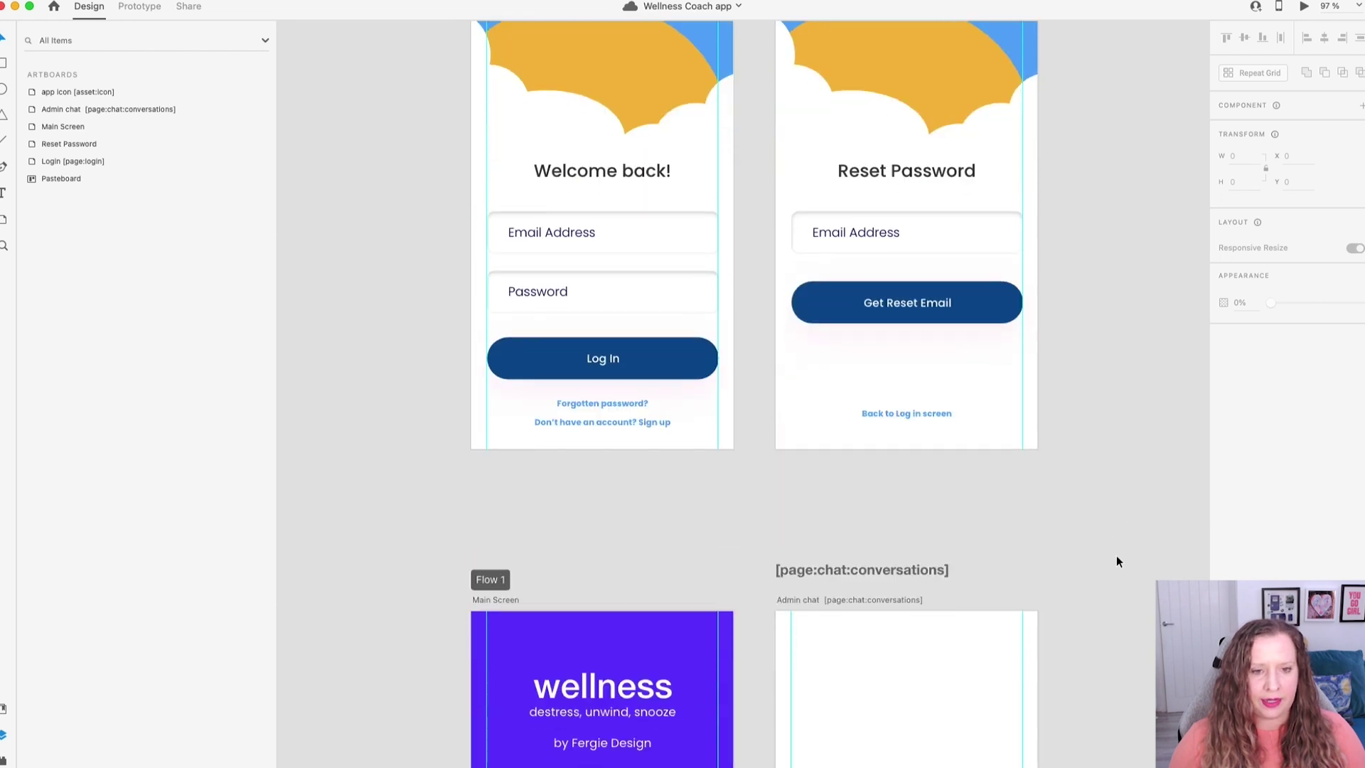
scroll(1116, 562, "down", 10)
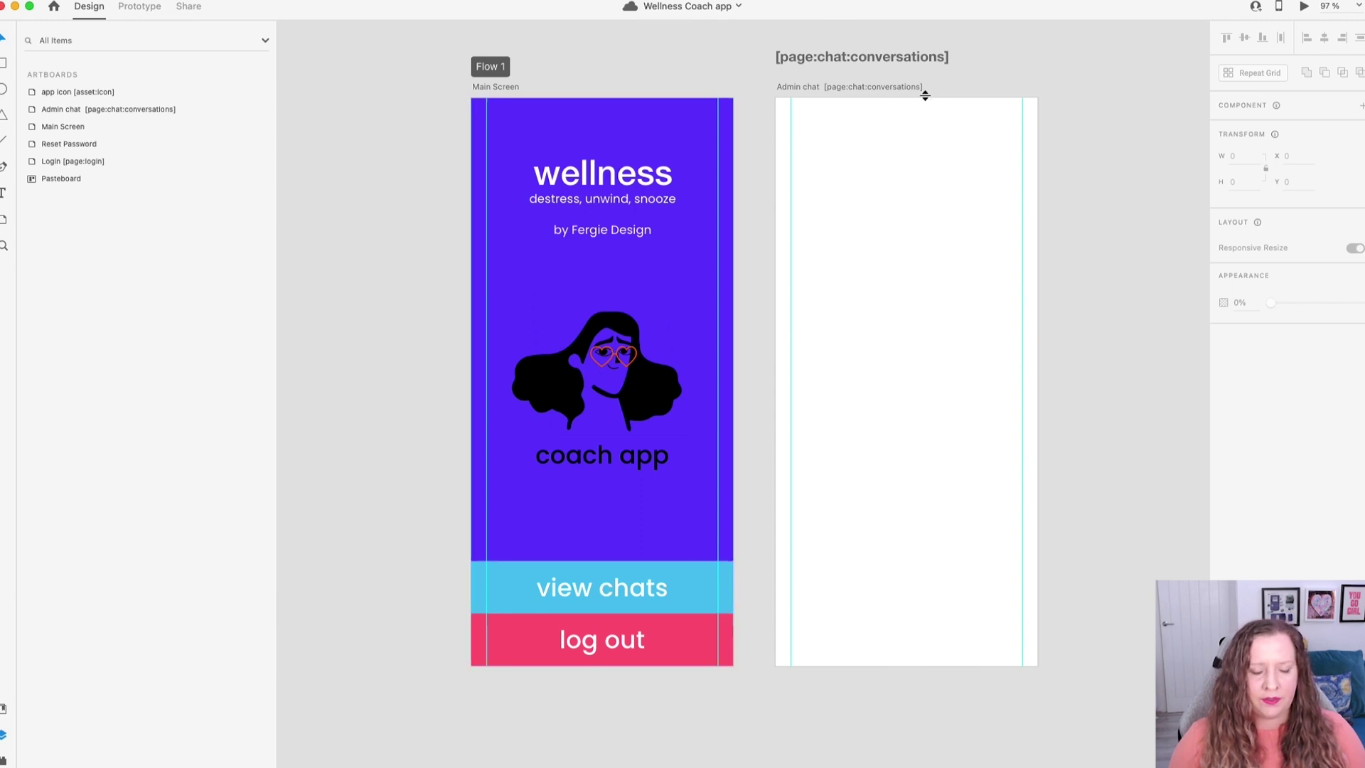
scroll(966, 80, "up", 3)
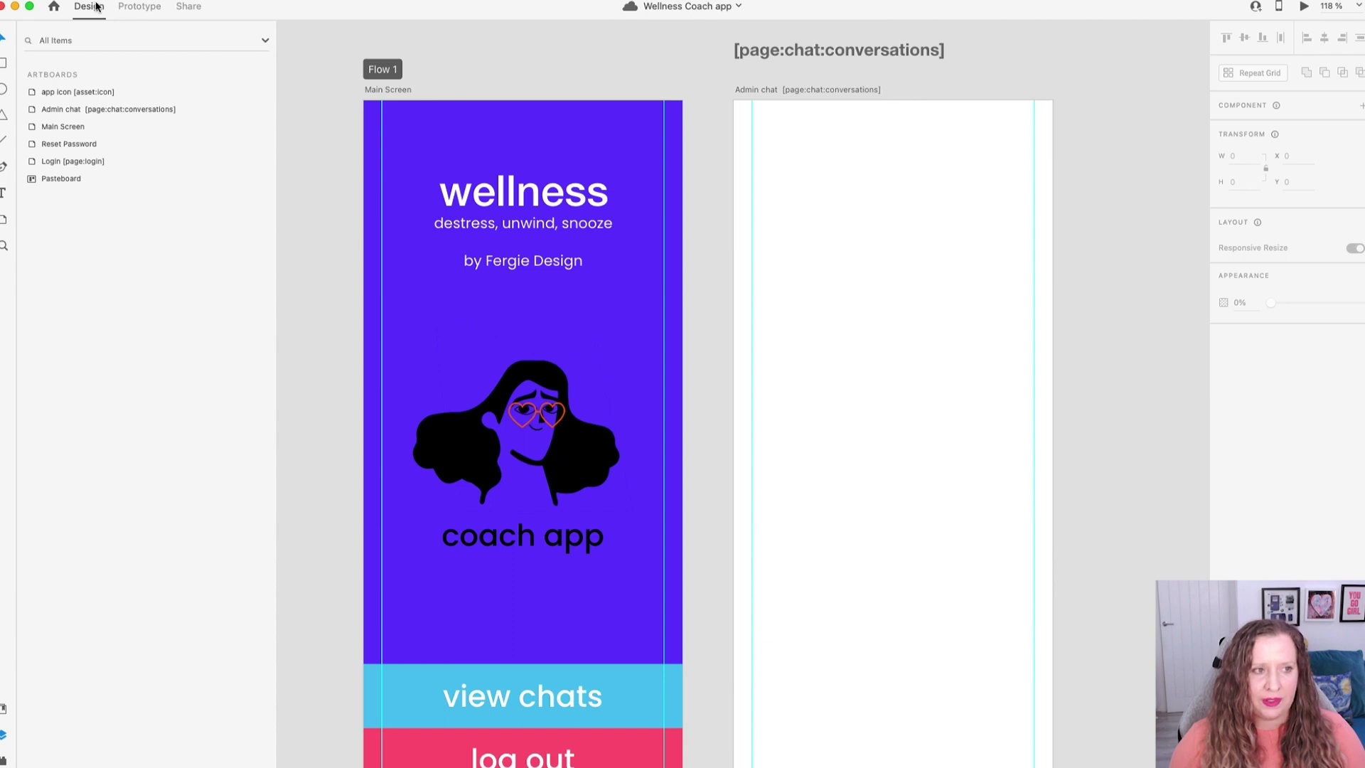
left_click(140, 7)
left_click(672, 685)
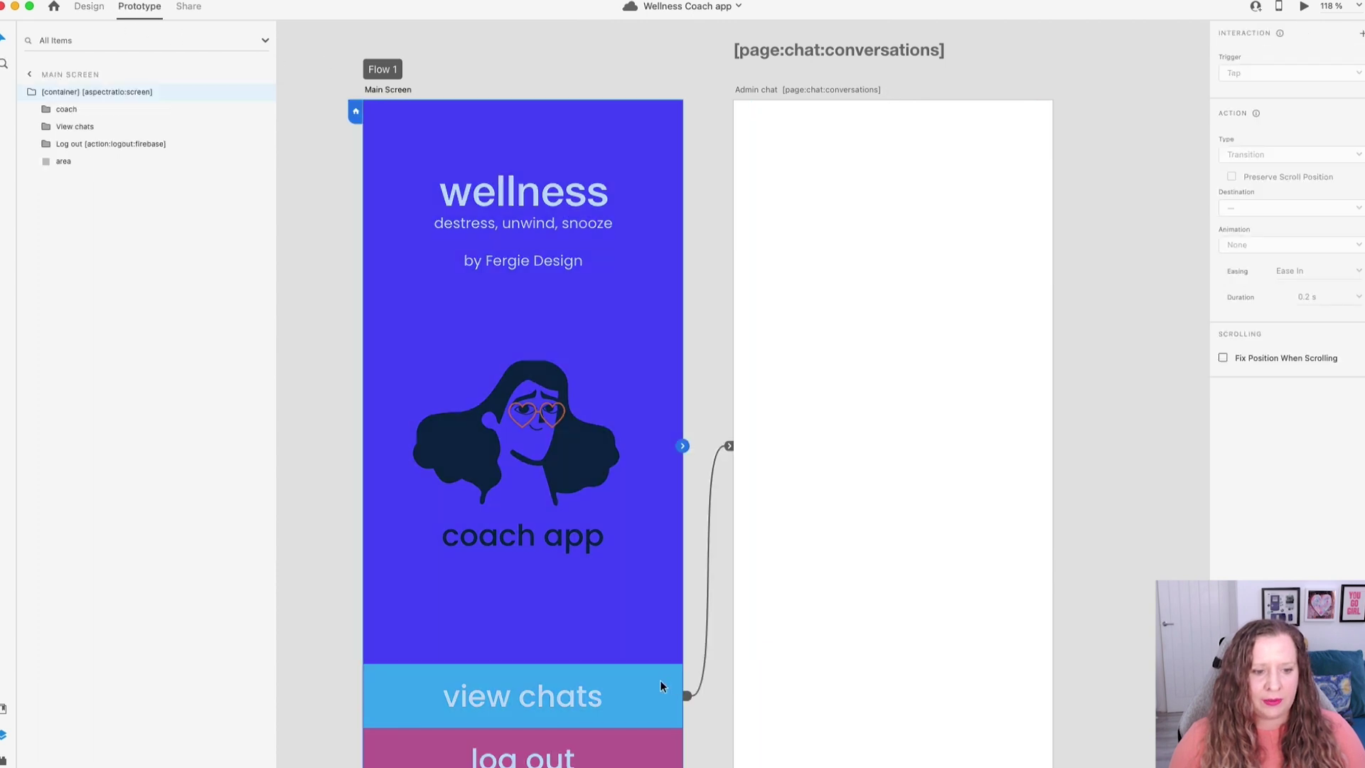
left_click_drag(683, 696, 740, 672)
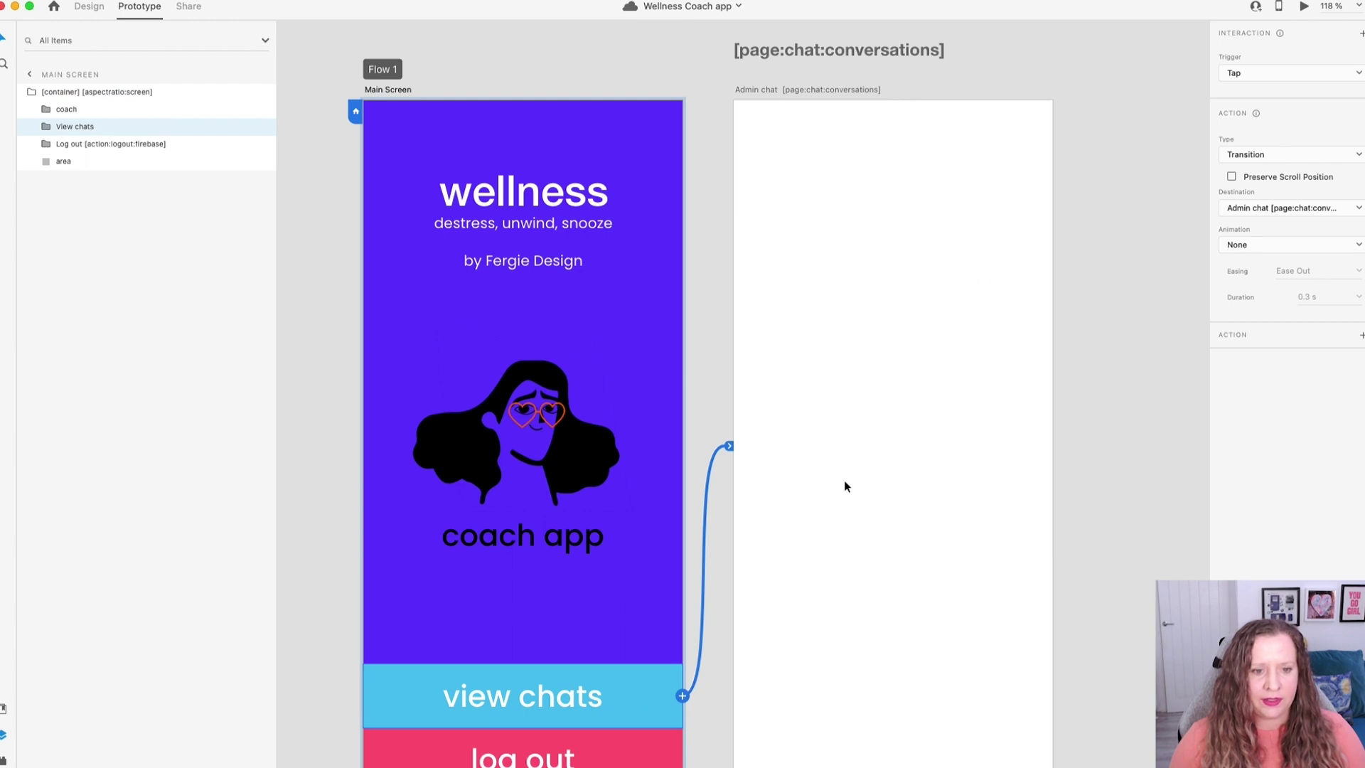
scroll(844, 486, "down", 3)
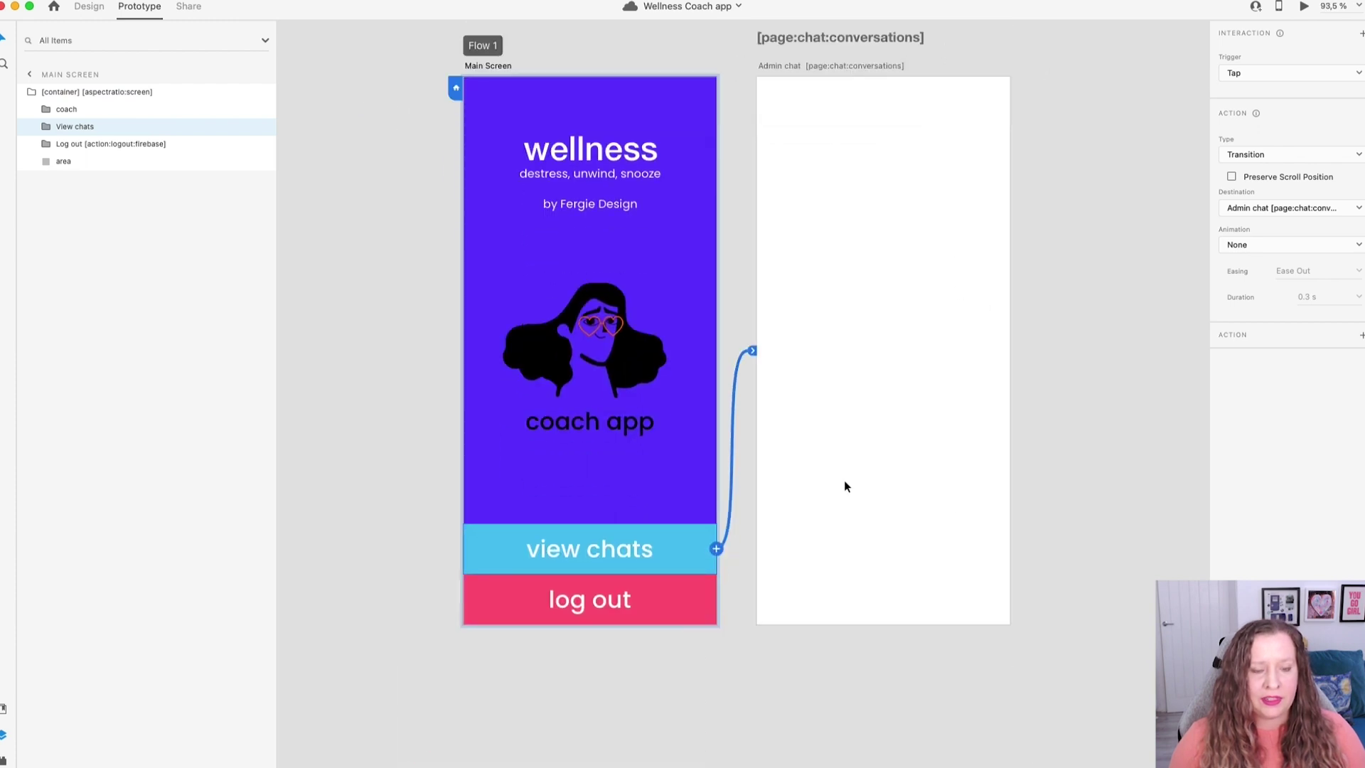
scroll(839, 475, "up", 1)
Return to Design mode, show all artboards, and deselect the Admin chat artboard.
left_click(89, 6)
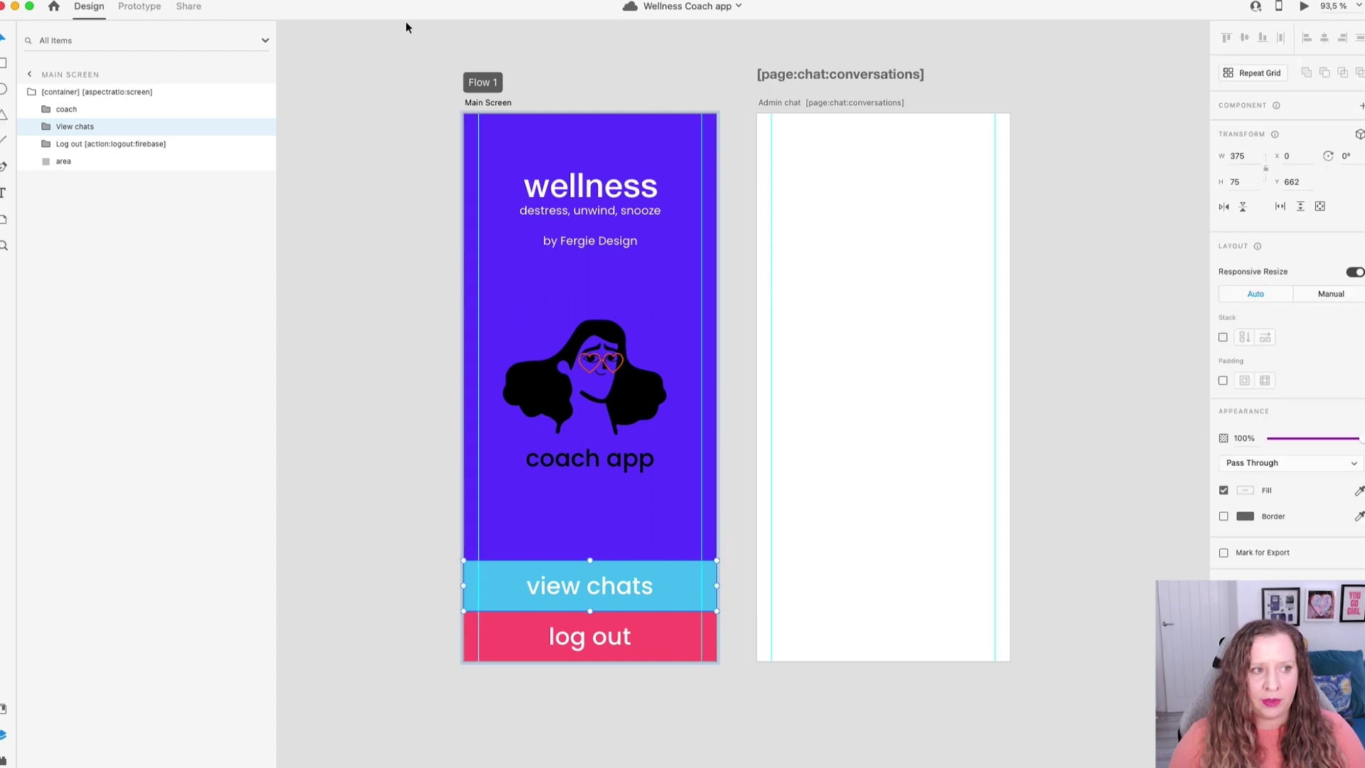
left_click(873, 102)
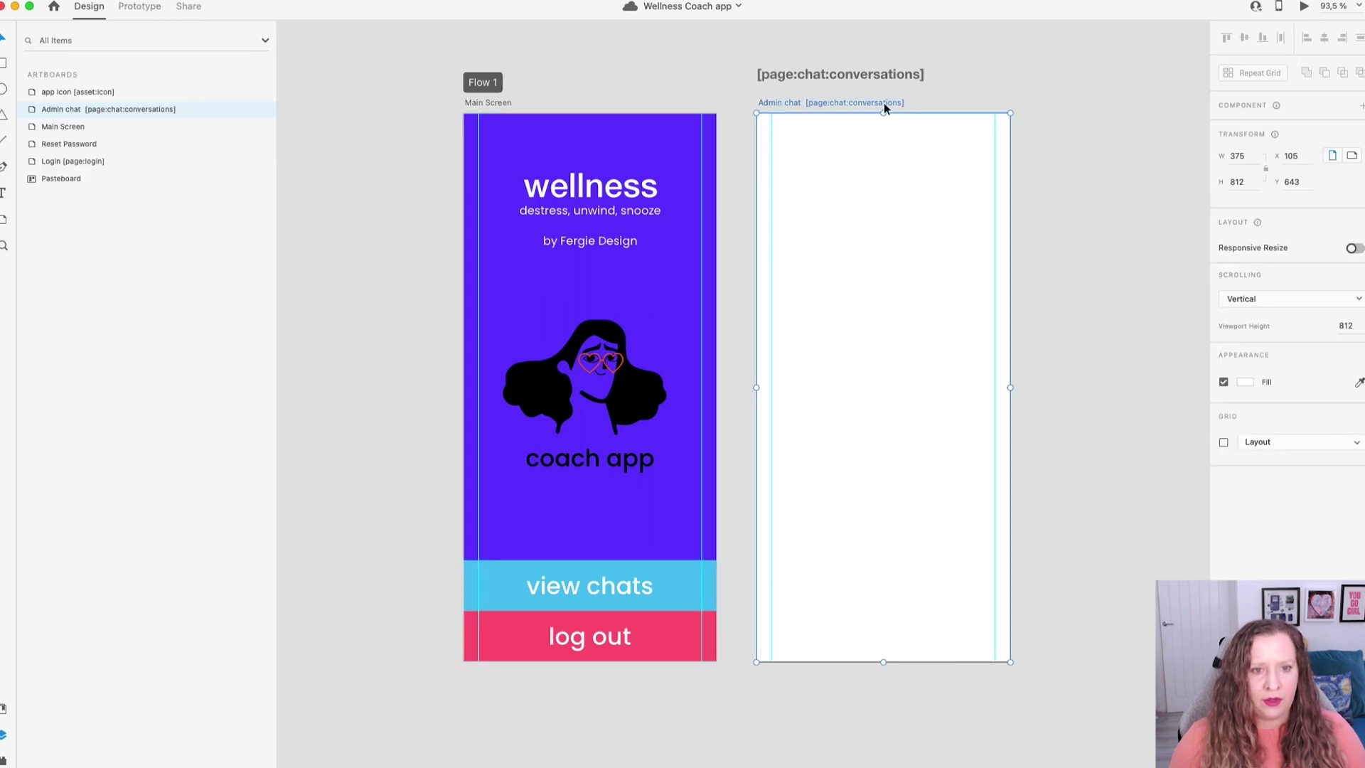
left_click(30, 111)
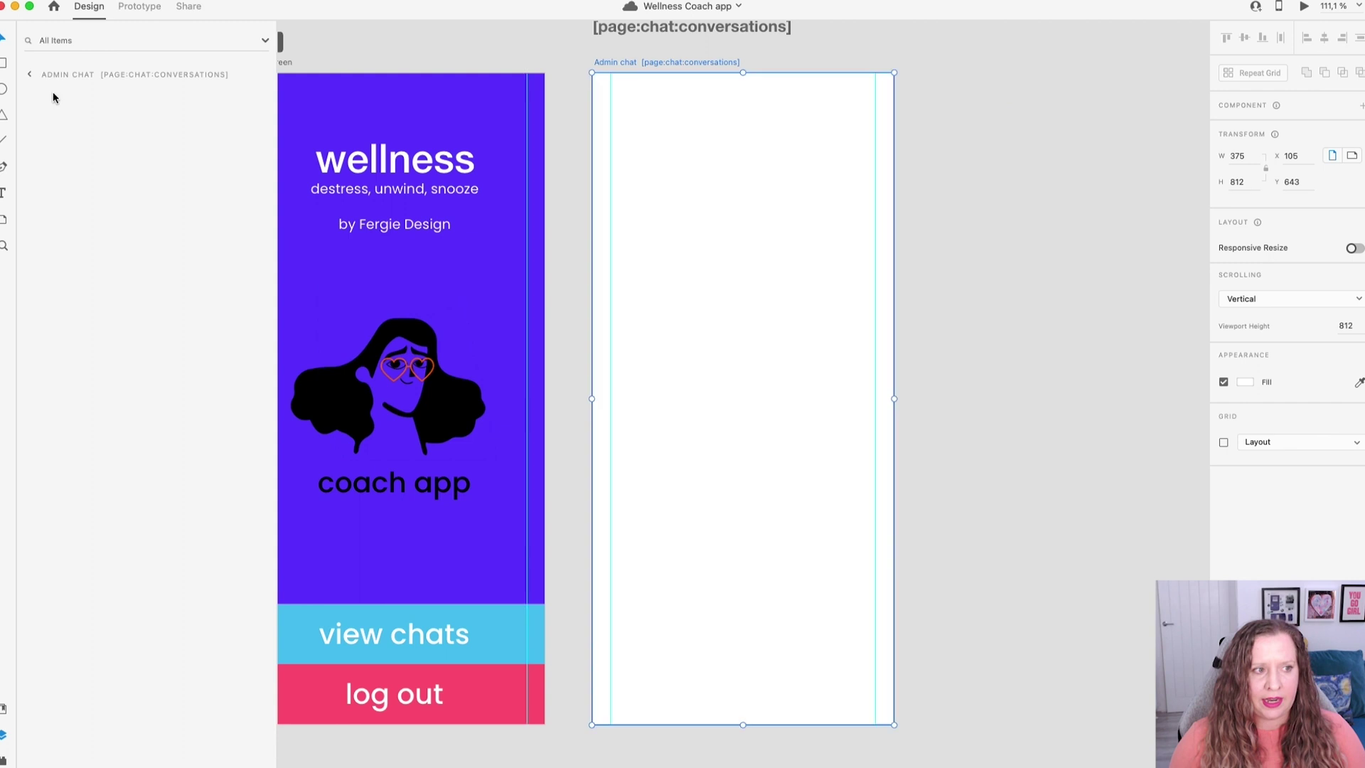
key("Escape")
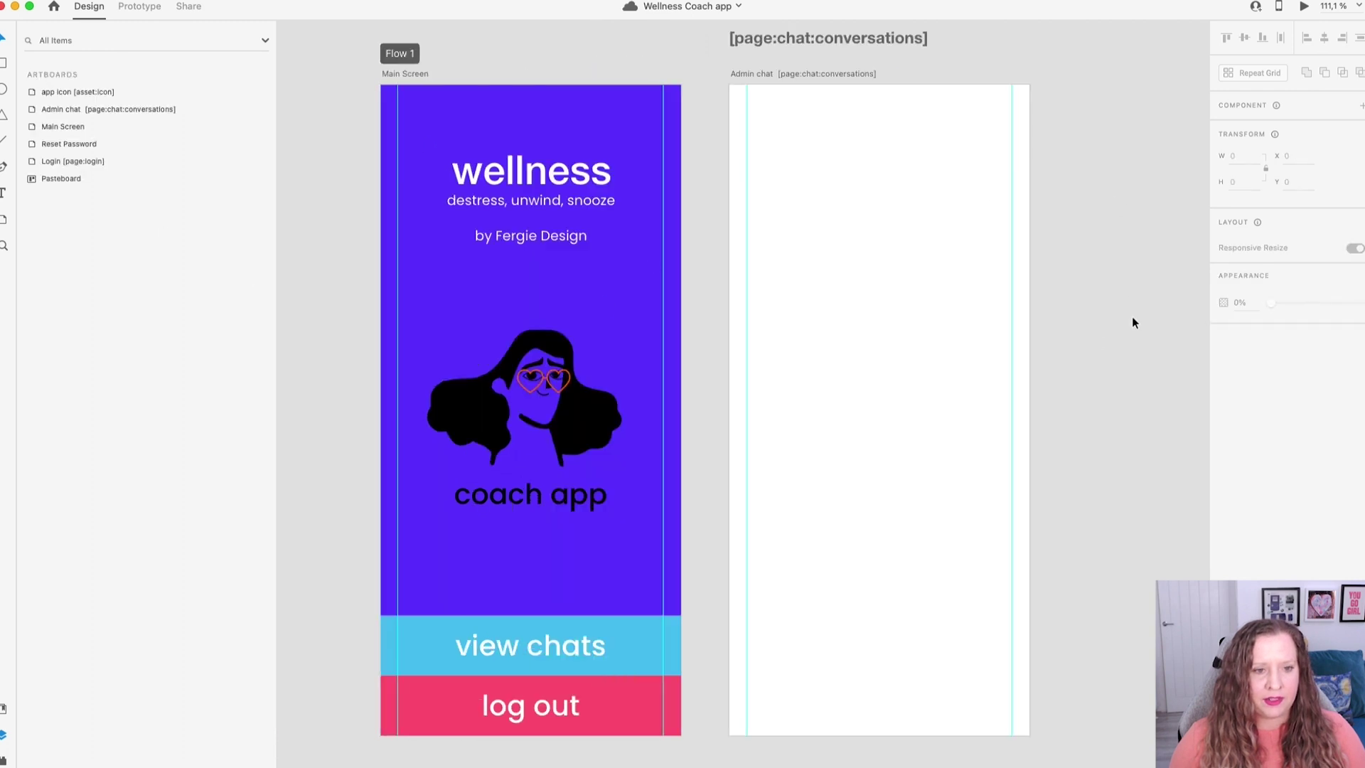
Open the Bravo Studio plugin panel, then pan to the home menu and CometChat integration notes.
key("alt+super+p")
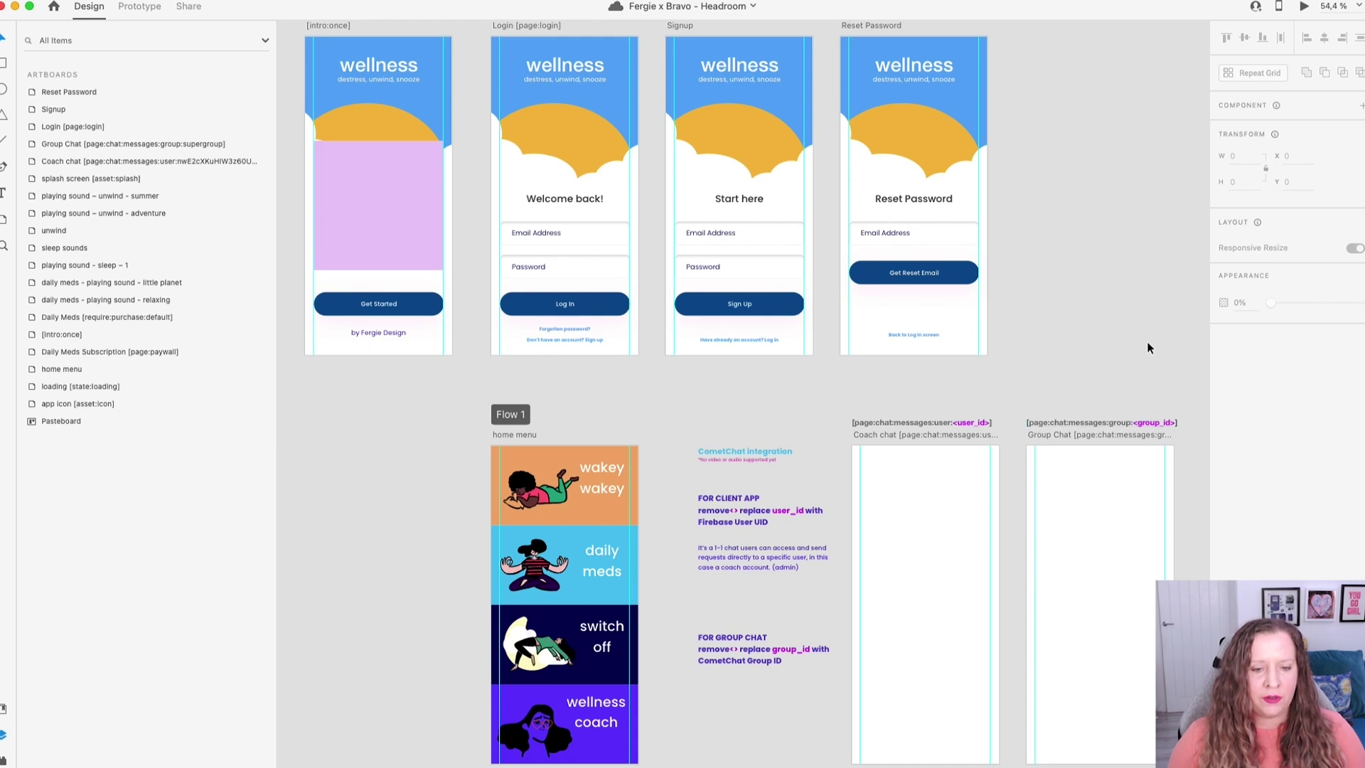
scroll(1076, 449, "up", 3)
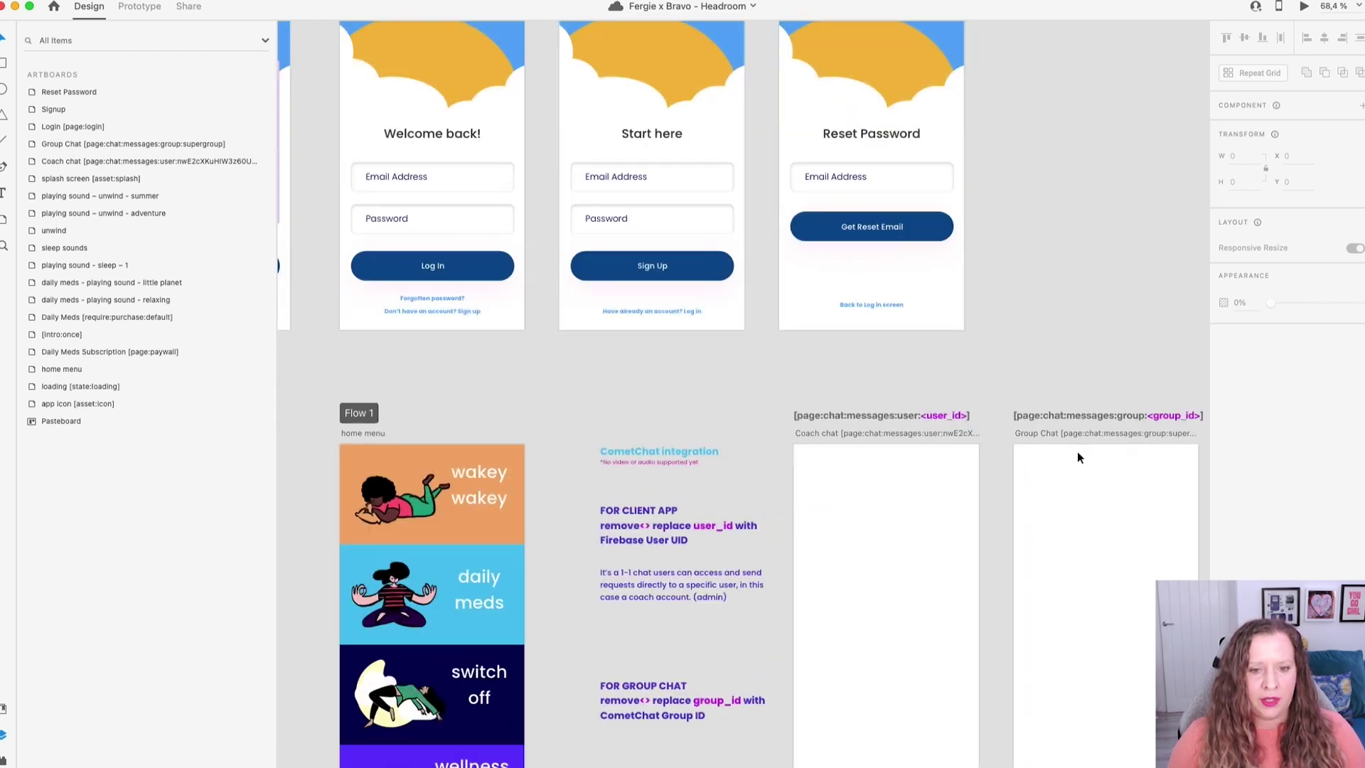
scroll(1032, 359, "down", 2)
scroll(1032, 359, "right", 4)
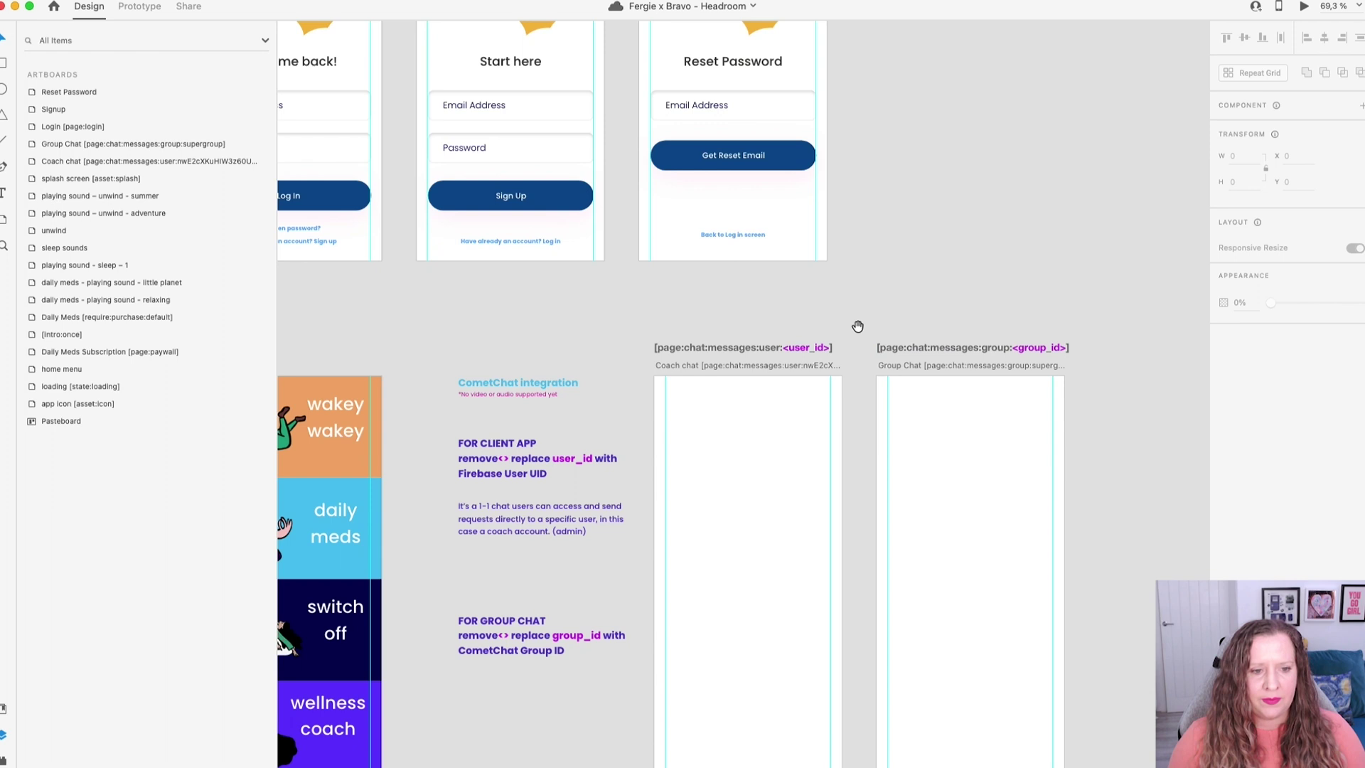
left_click_drag(862, 324, 971, 282)
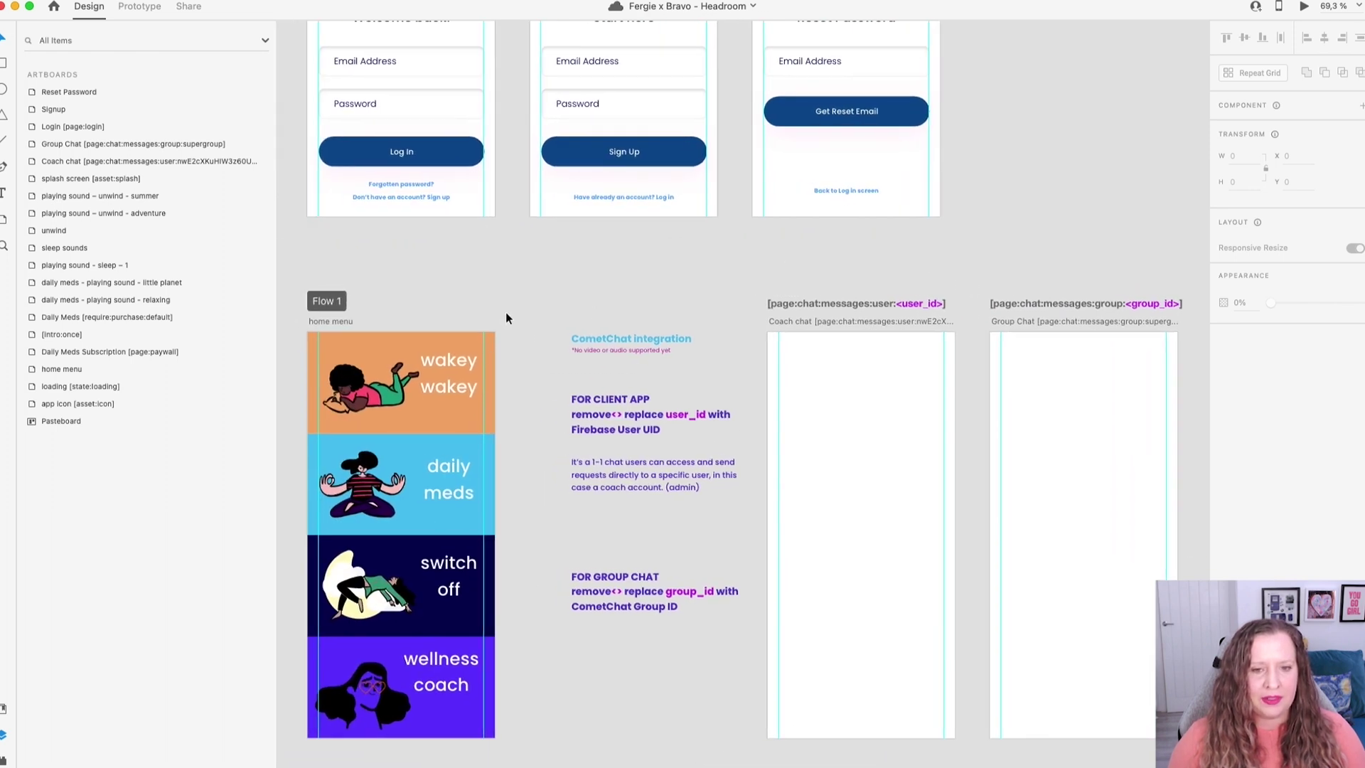
scroll(505, 313, "down", 2)
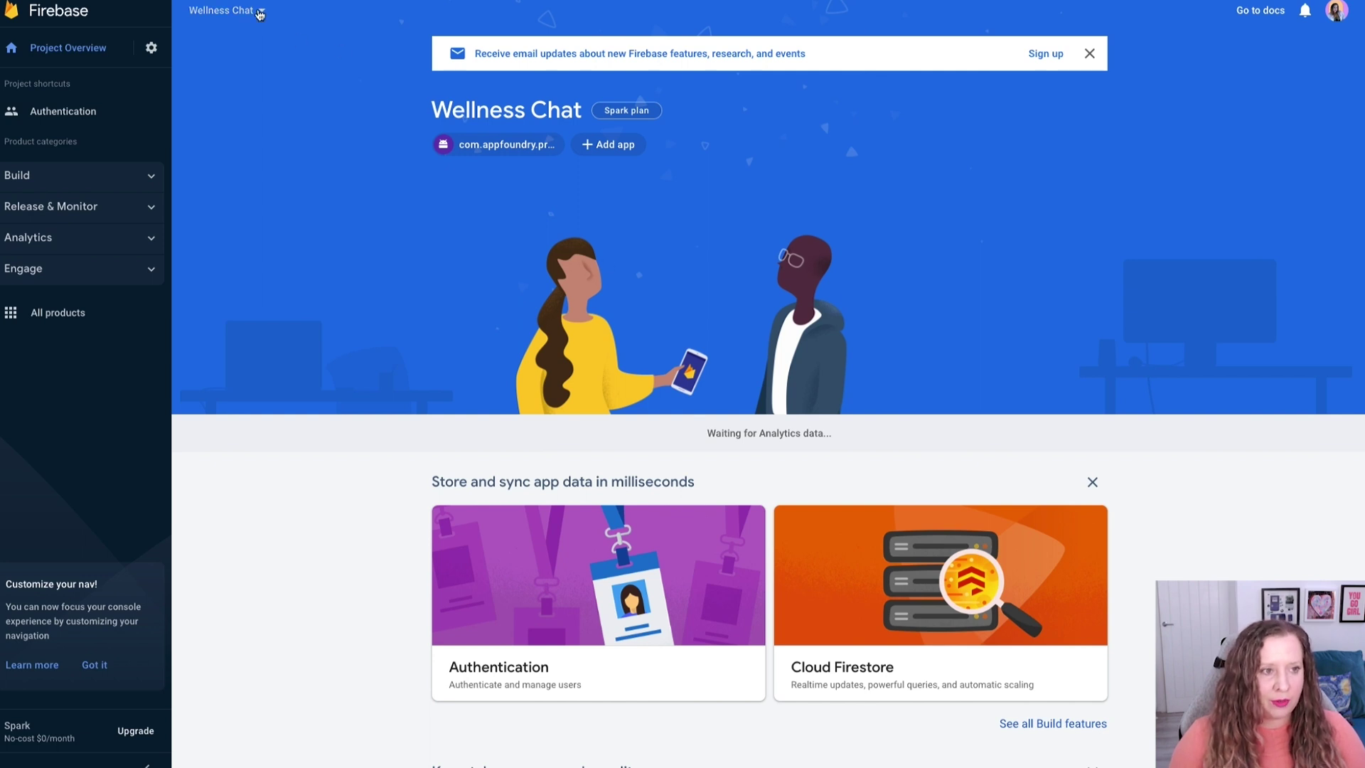
Create a Firebase project named 'Coach chat' with Google Analytics switched off and open its console.
left_click(260, 15)
left_click(240, 72)
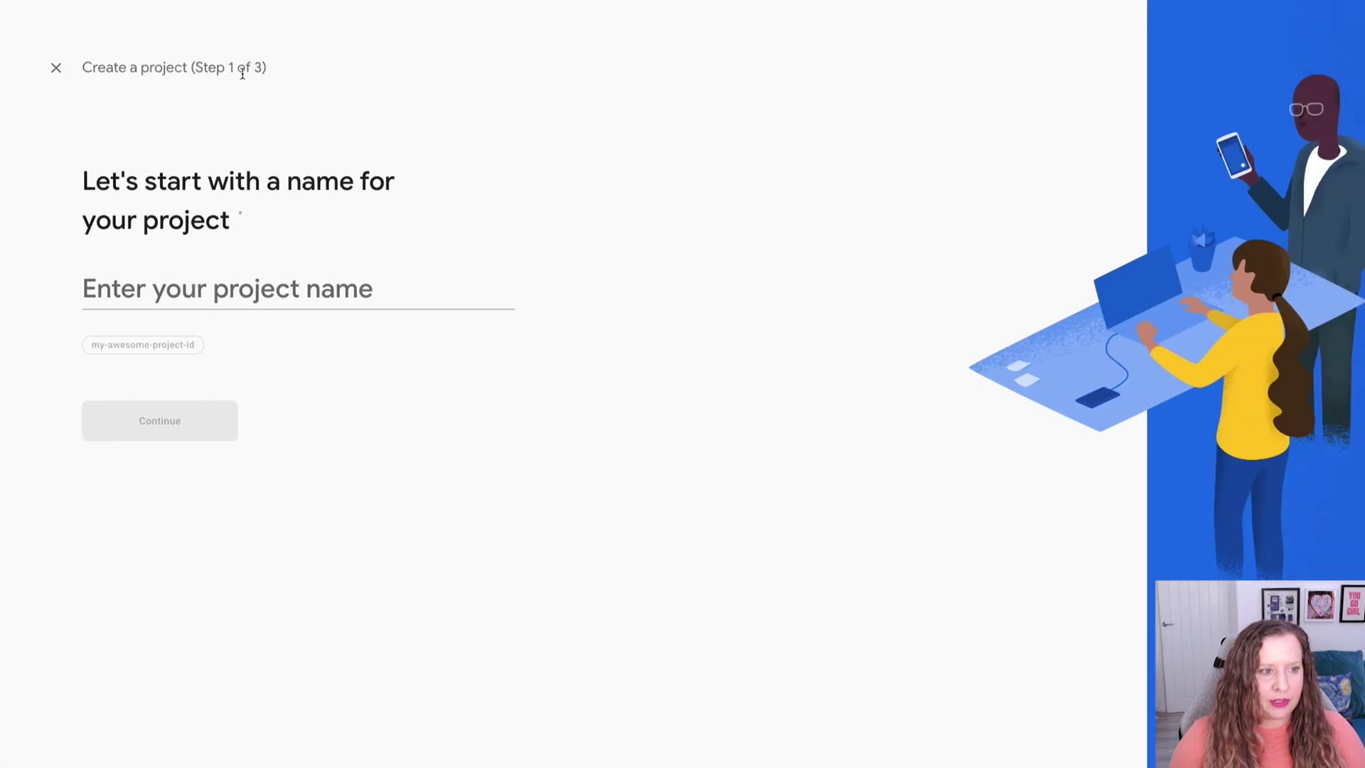
left_click(284, 286)
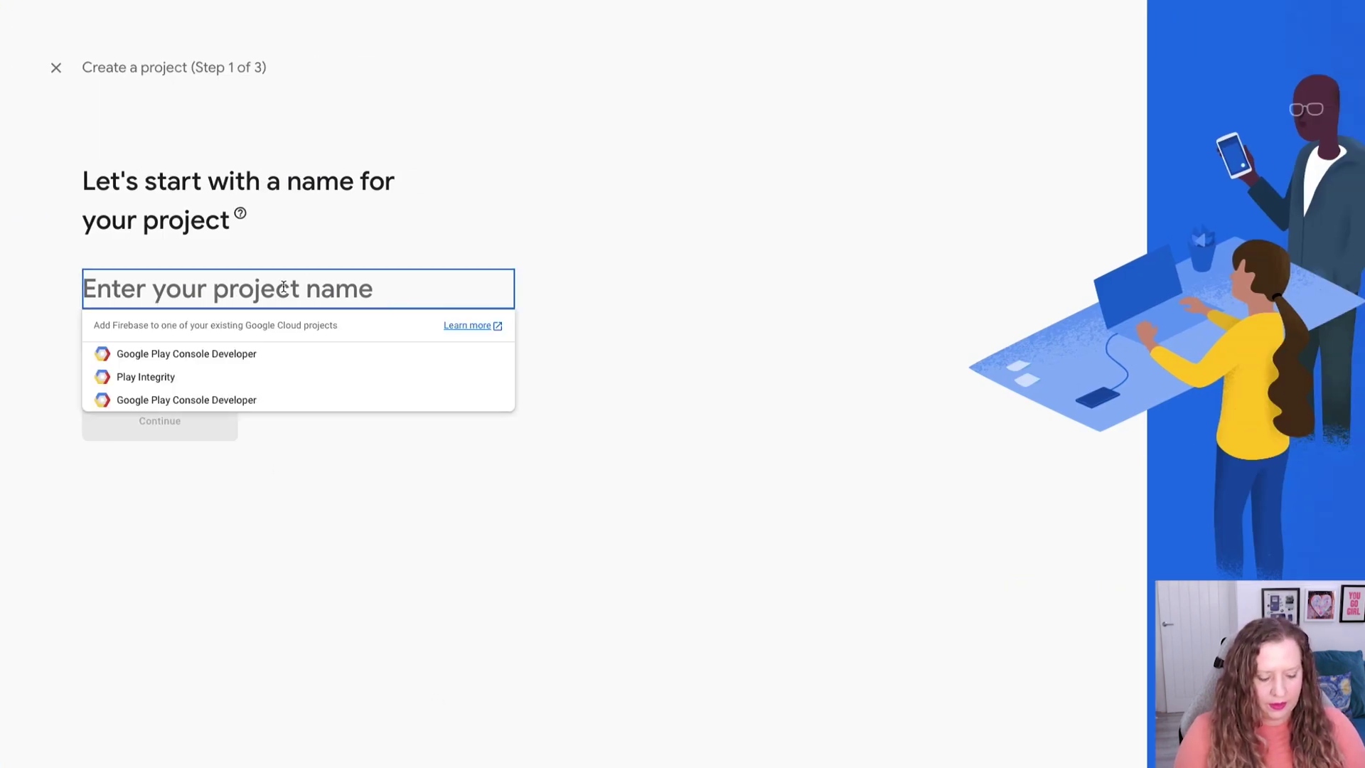
type("Coach chat")
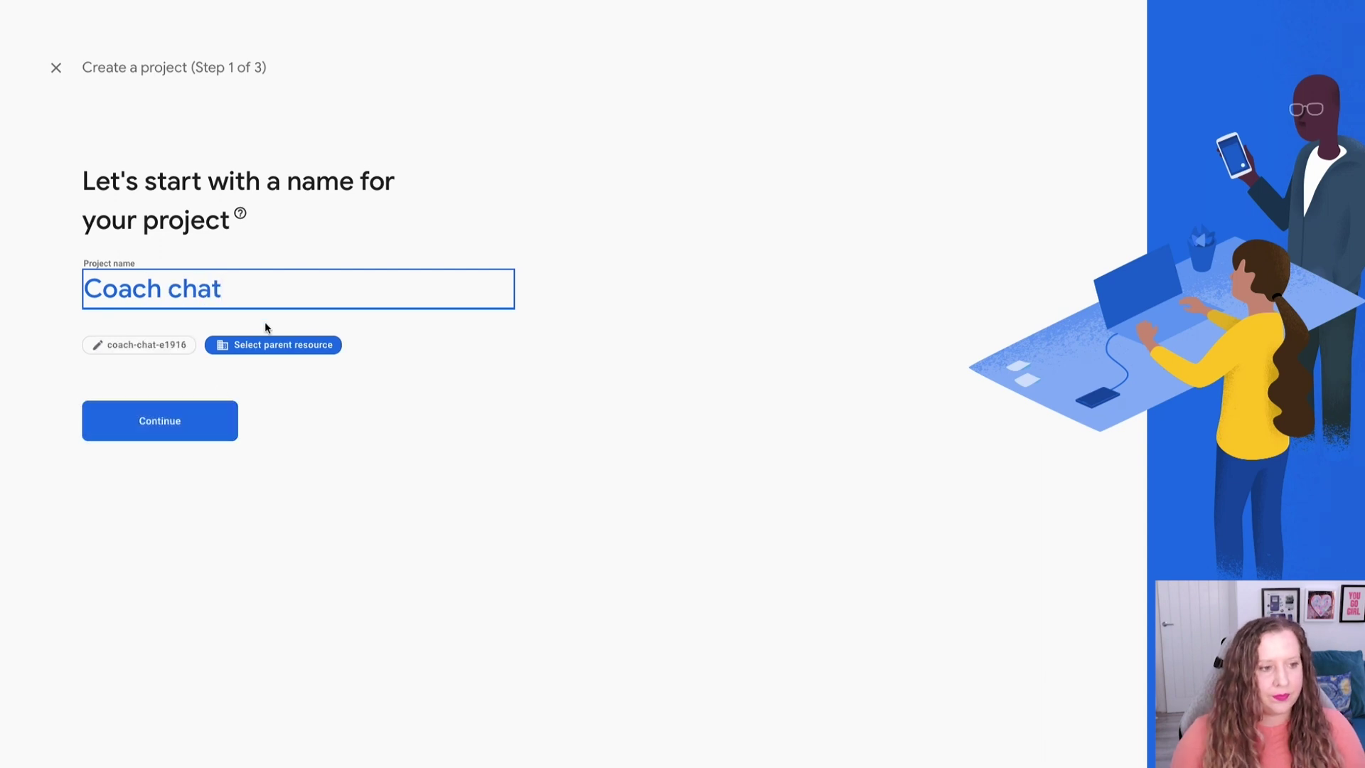
left_click(196, 429)
left_click(95, 505)
left_click(96, 505)
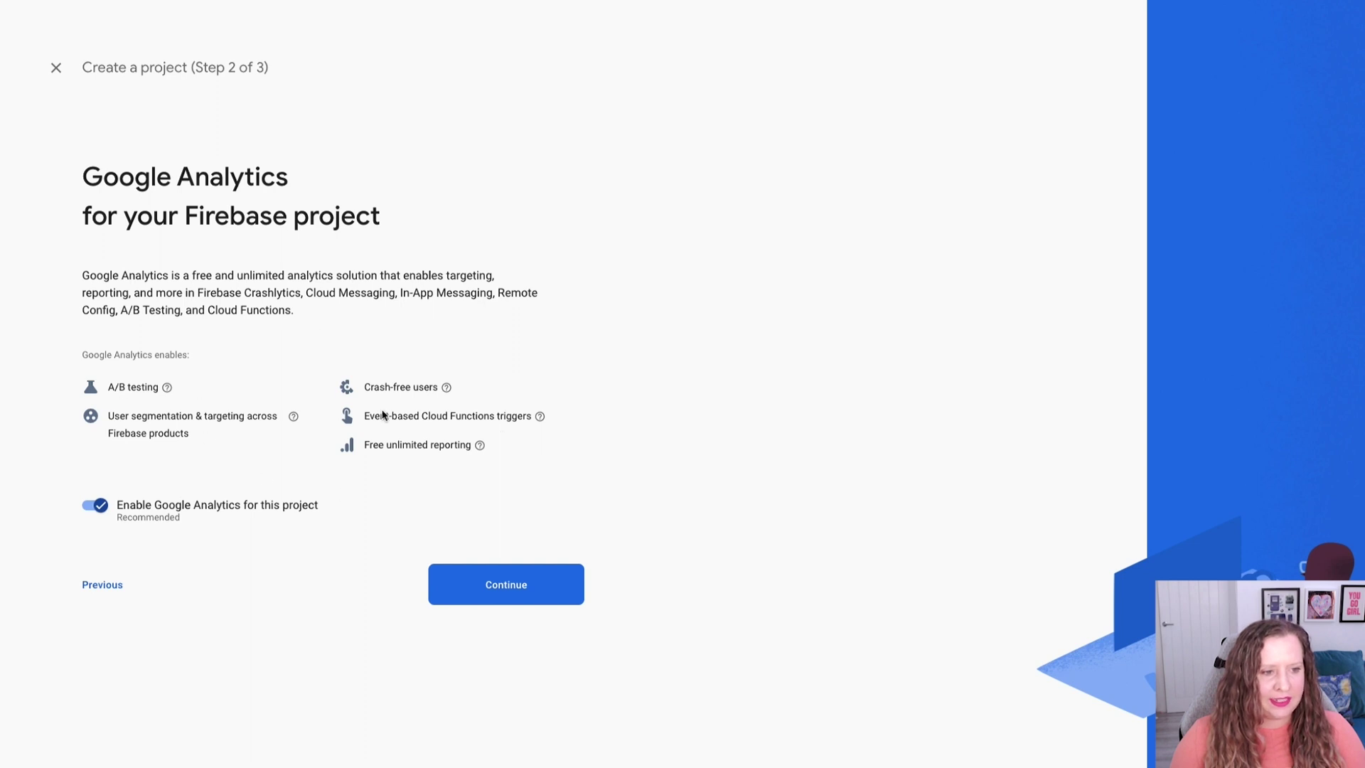
left_click(148, 507)
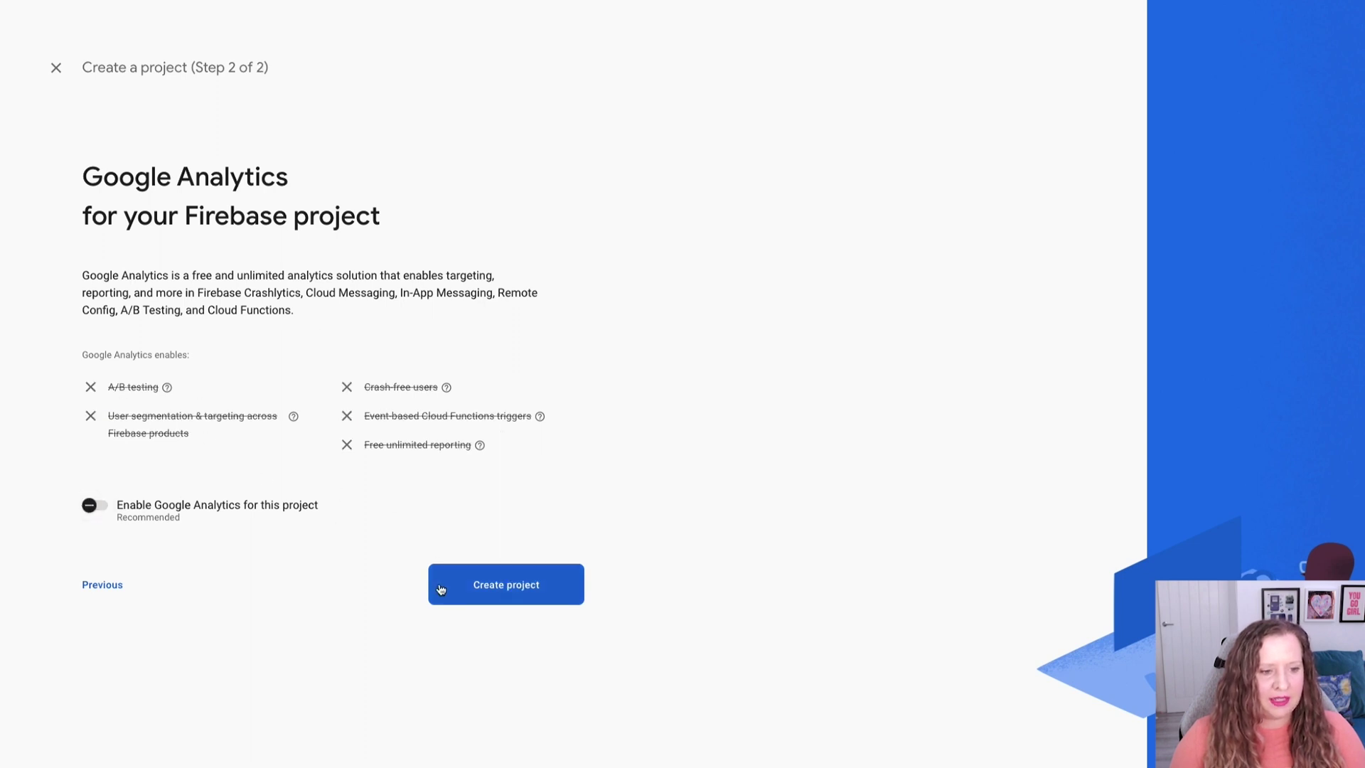
left_click(519, 590)
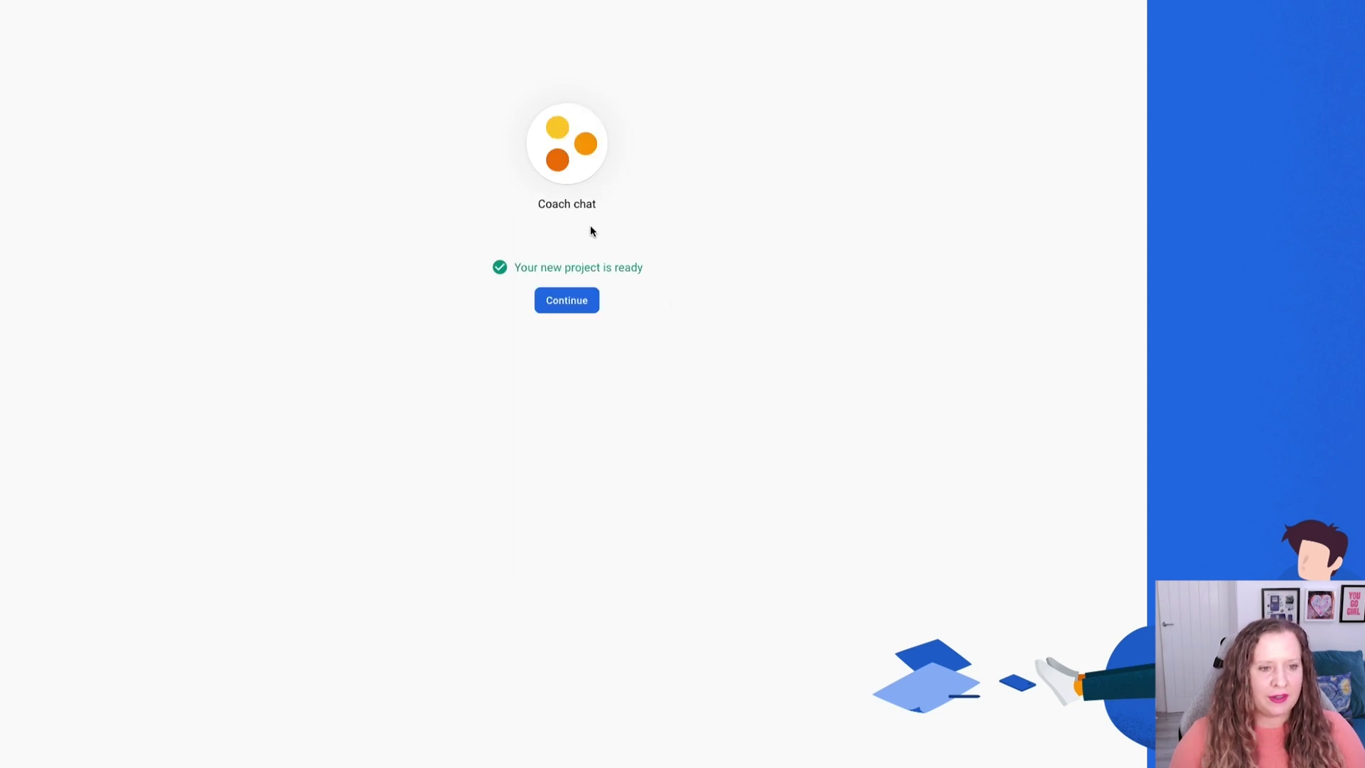
left_click(577, 310)
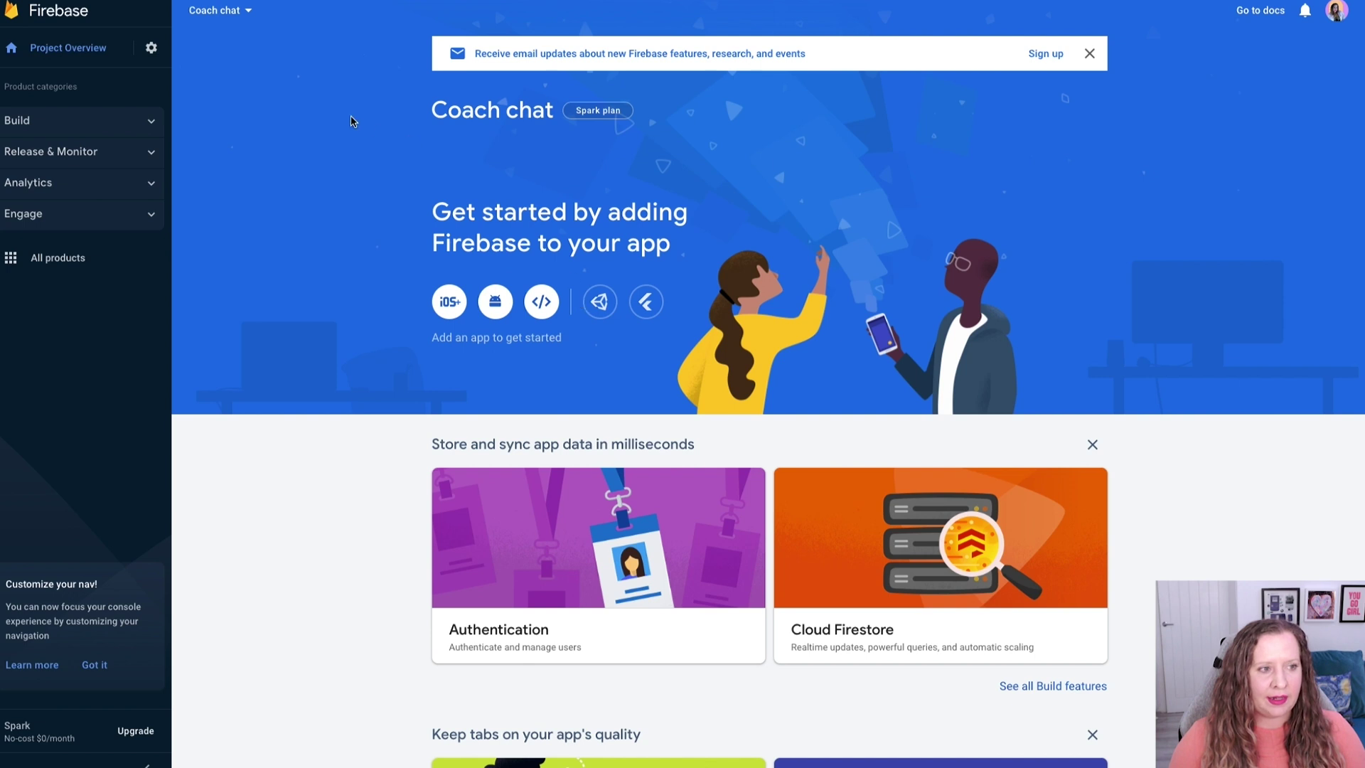
Turn on the Email/Password provider under Build > Authentication and save it.
left_click(151, 121)
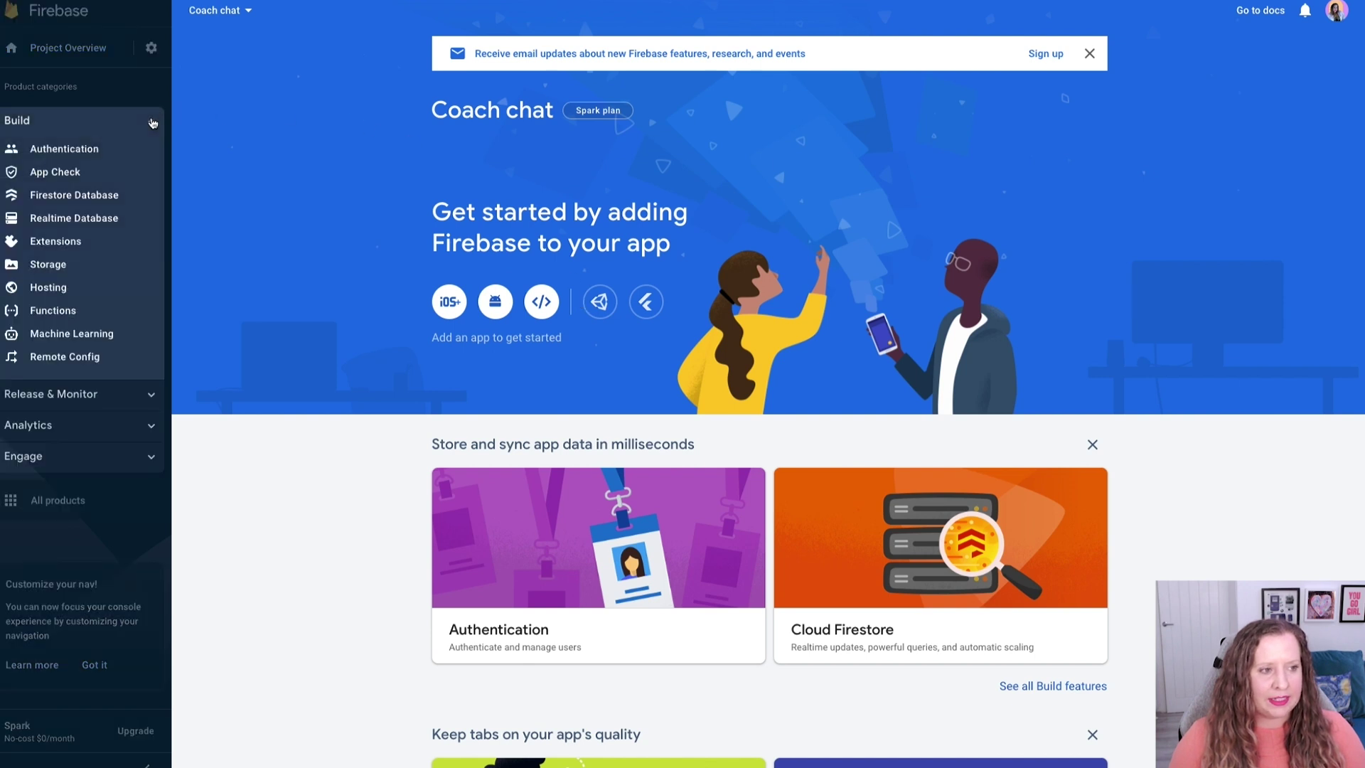
left_click(82, 149)
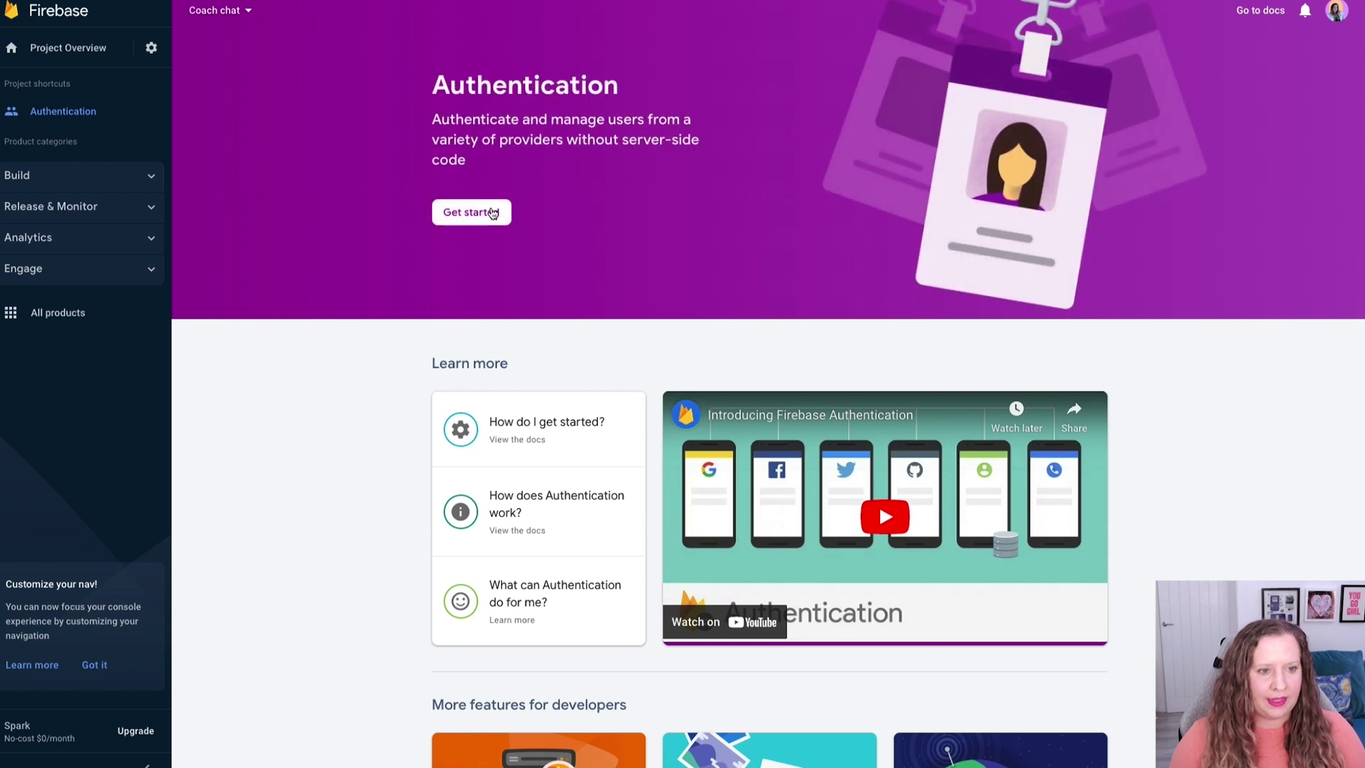
left_click(490, 212)
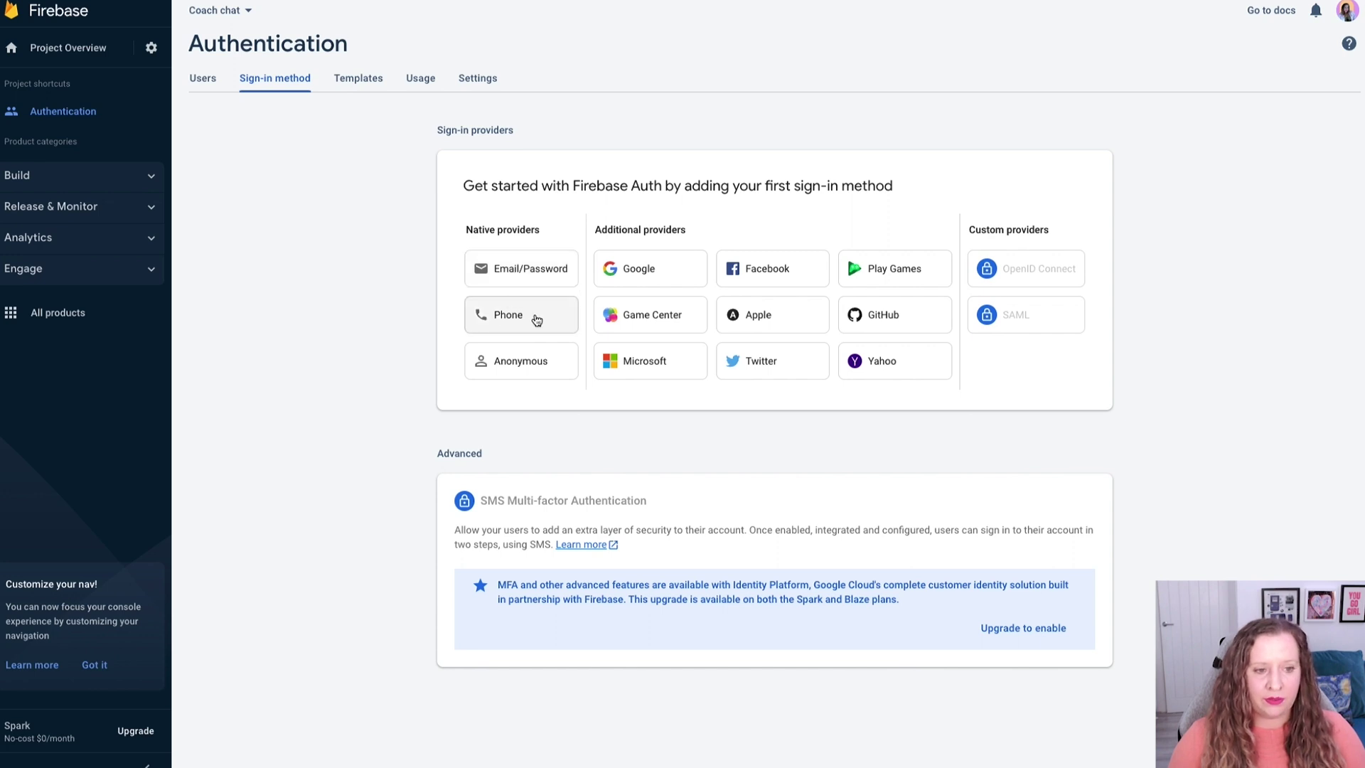
left_click(534, 279)
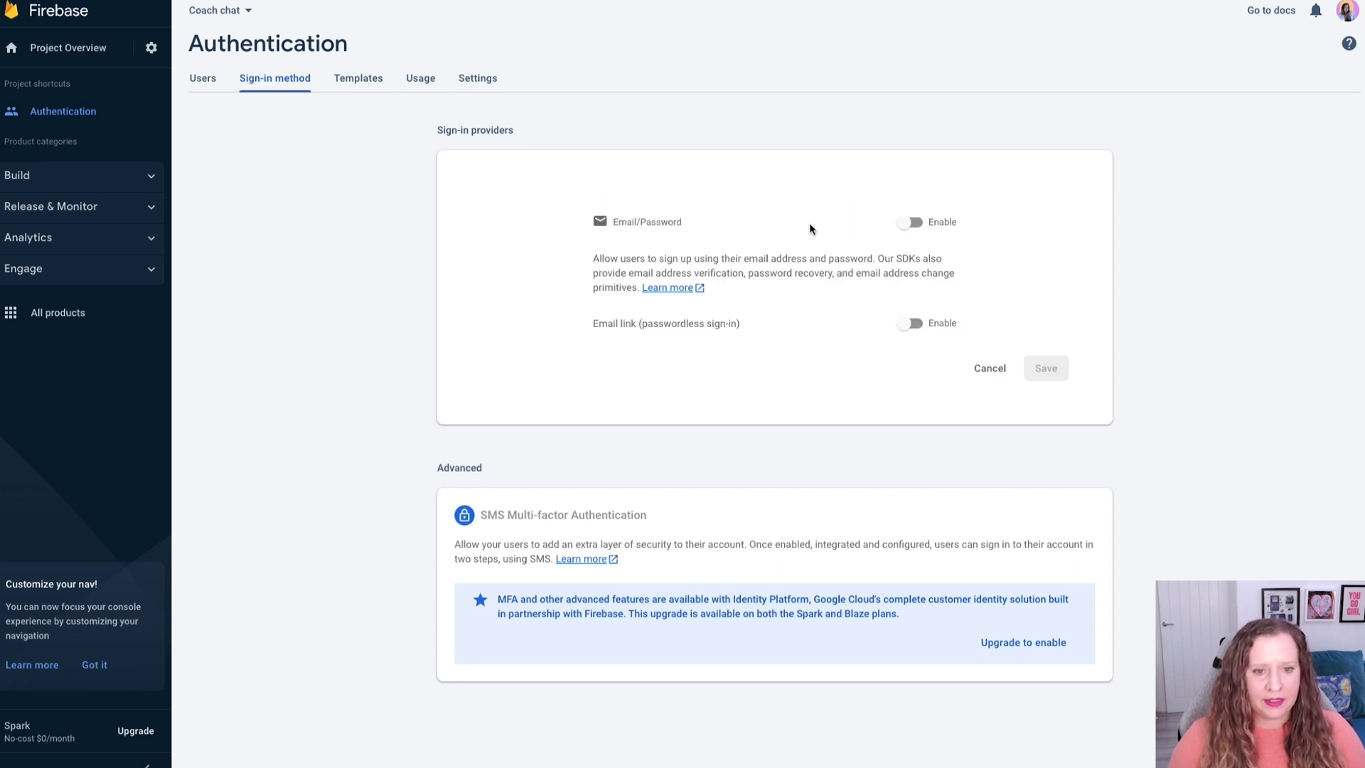
left_click(917, 223)
left_click(1043, 369)
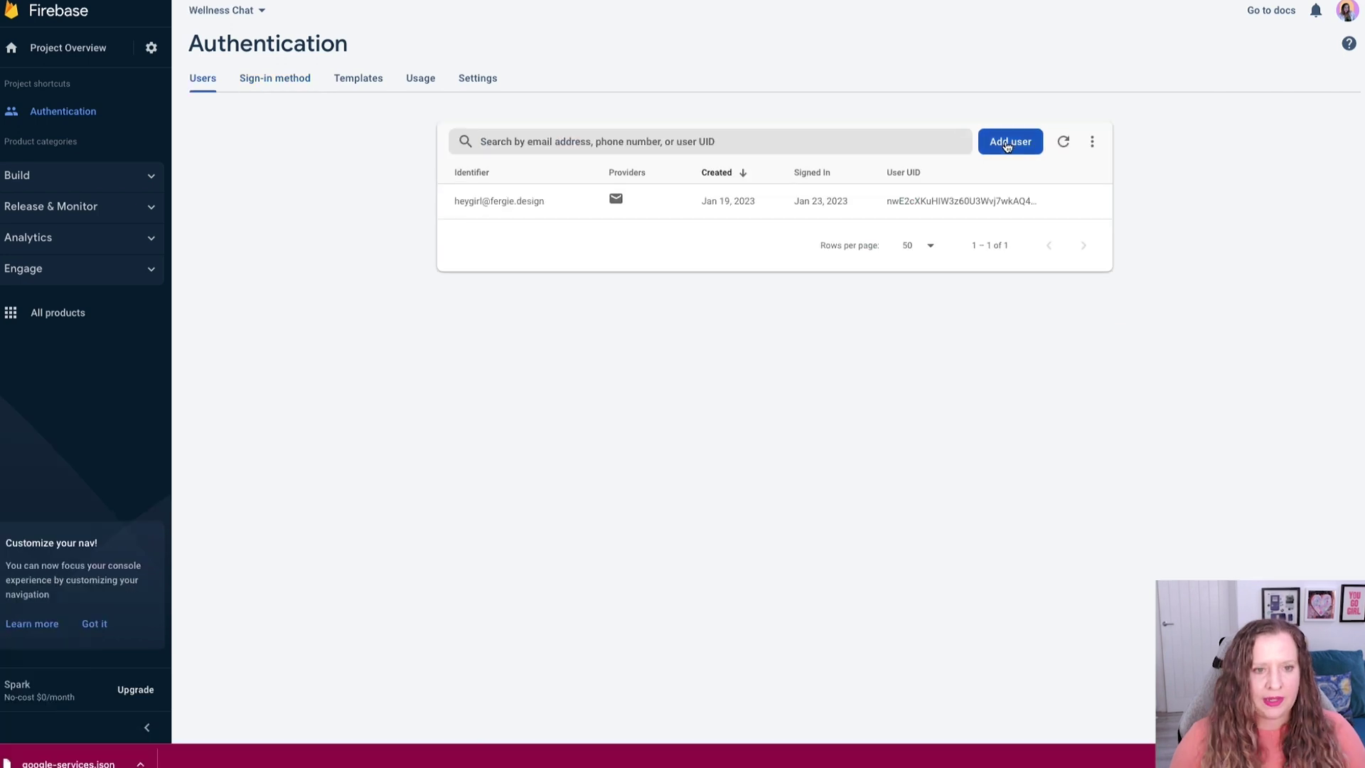
left_click(1007, 145)
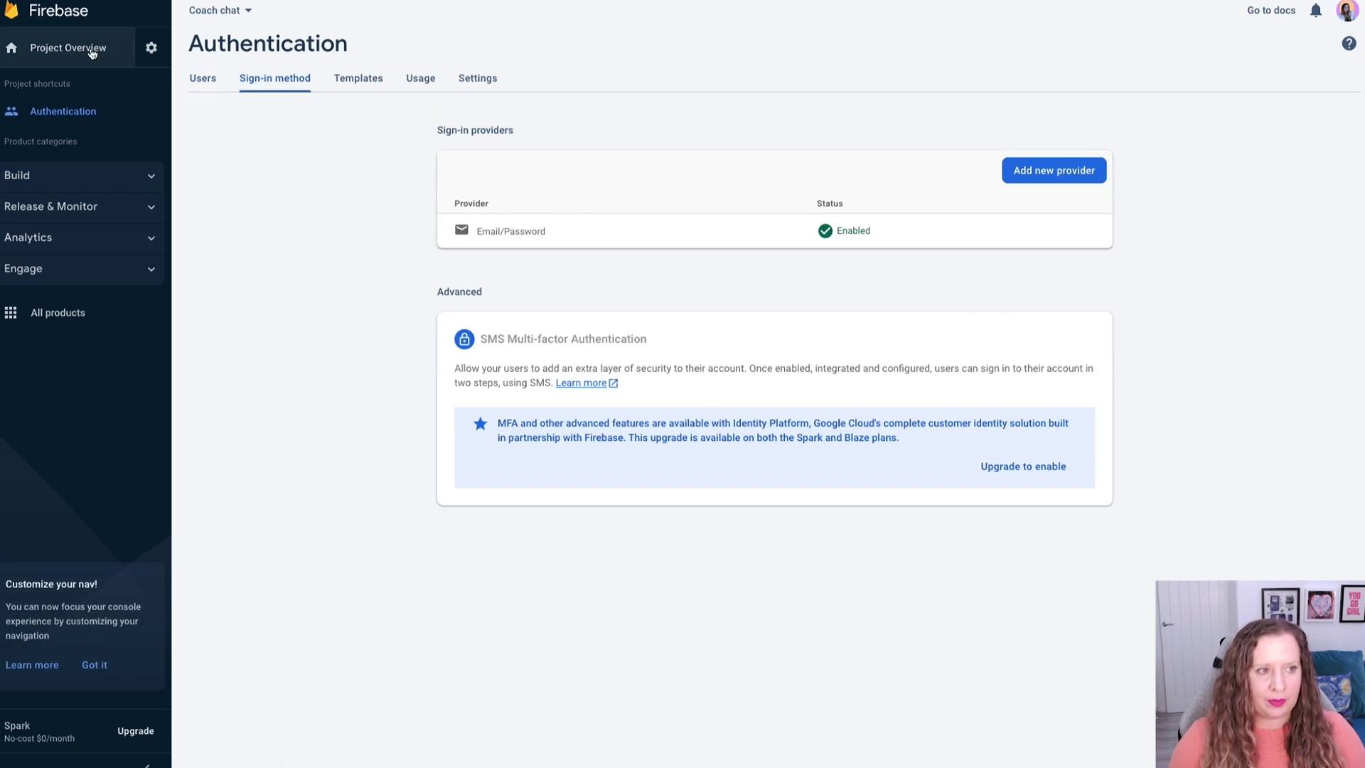
Register Android app com.appfoundry.previewer with nickname 'Wellness Coach App' in the Coach chat project.
left_click(93, 51)
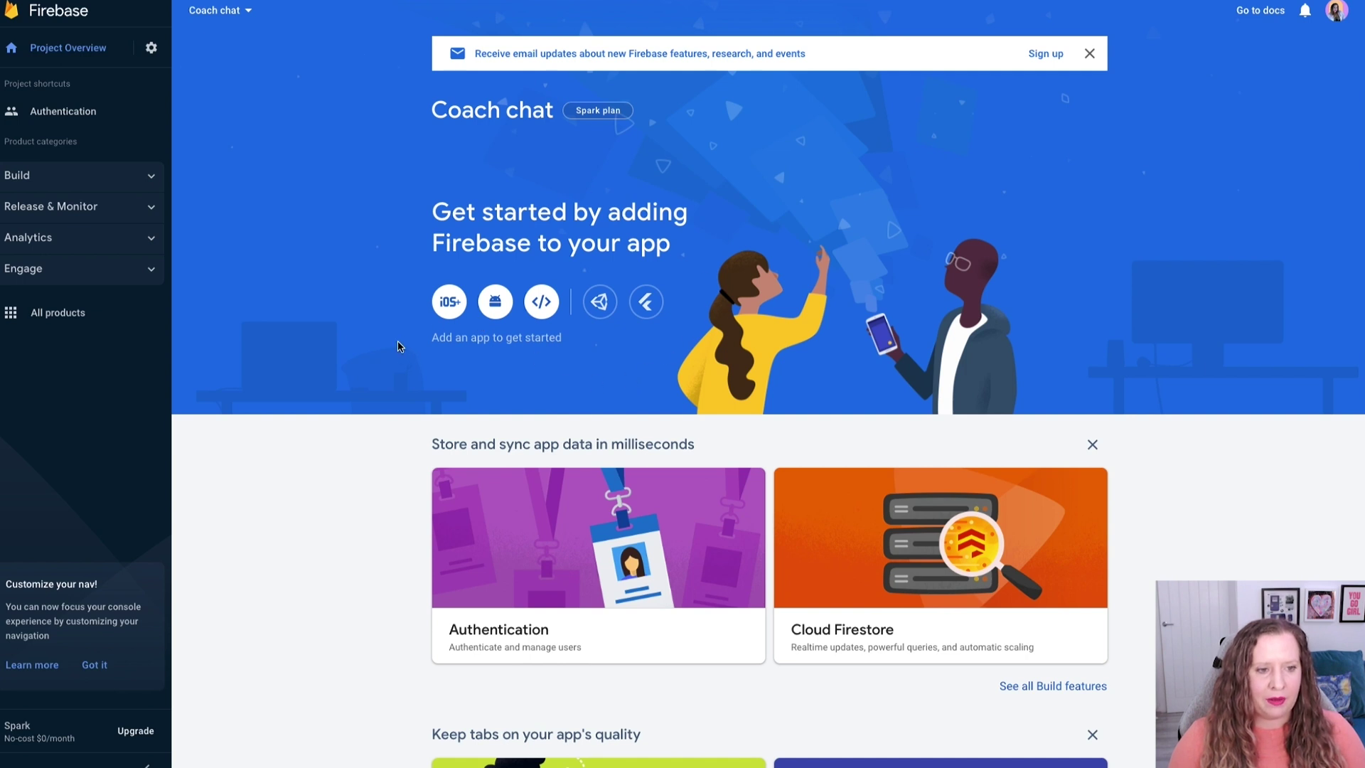
left_click(494, 303)
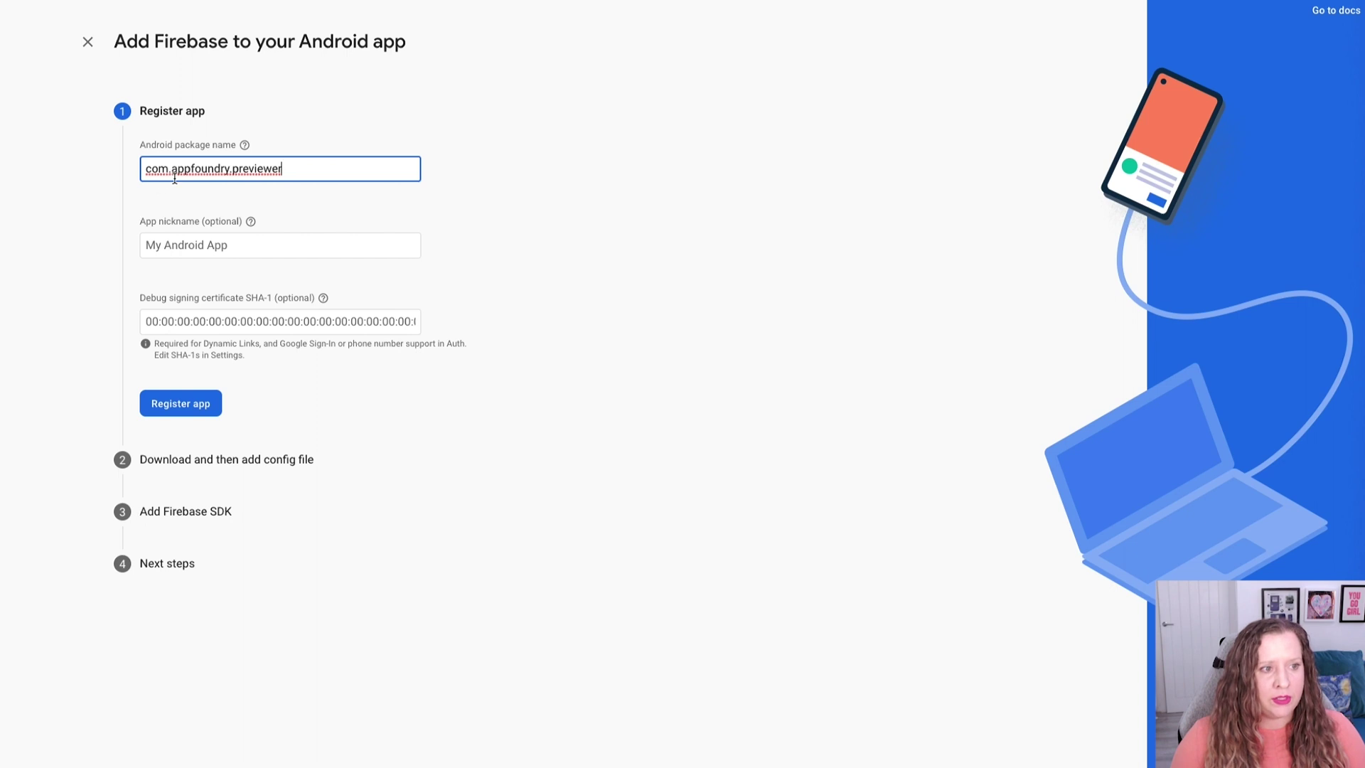
key("Tab")
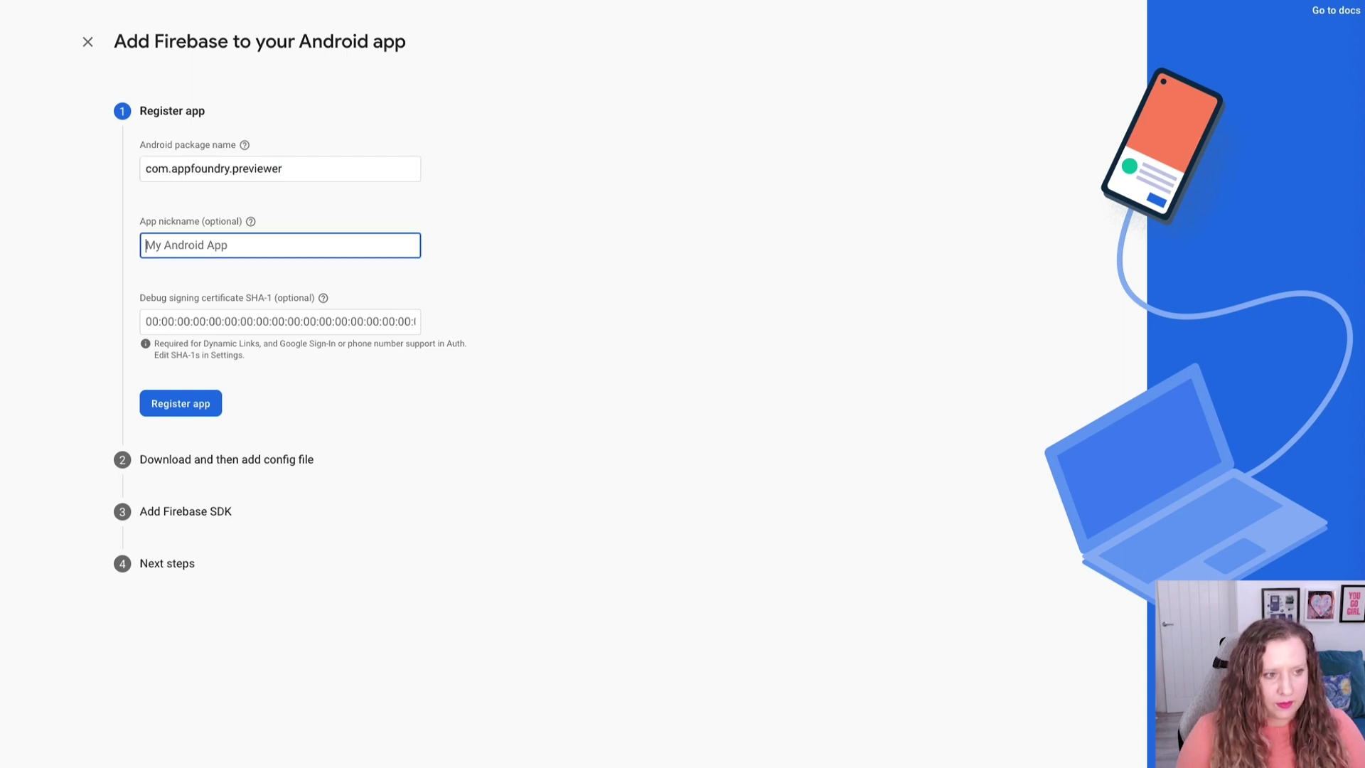
type("Well")
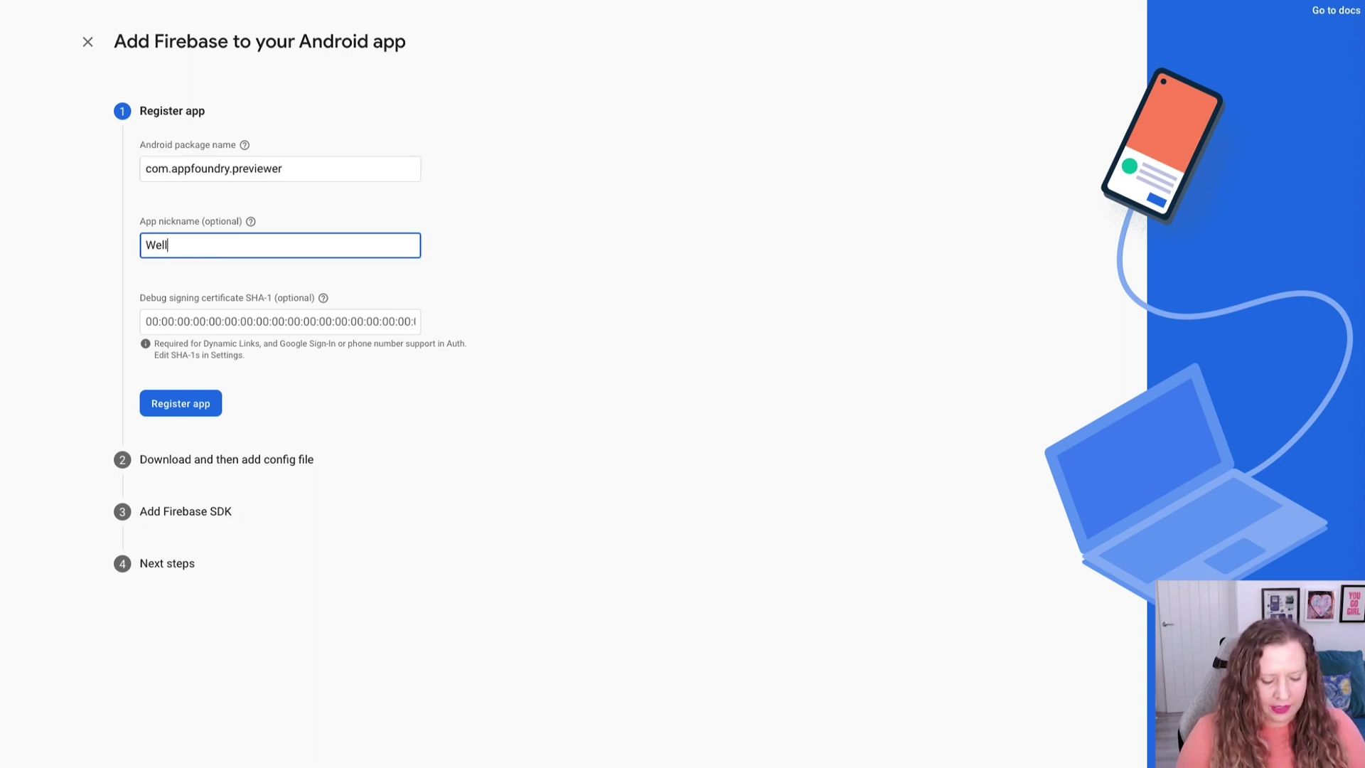
type("ness Coach App")
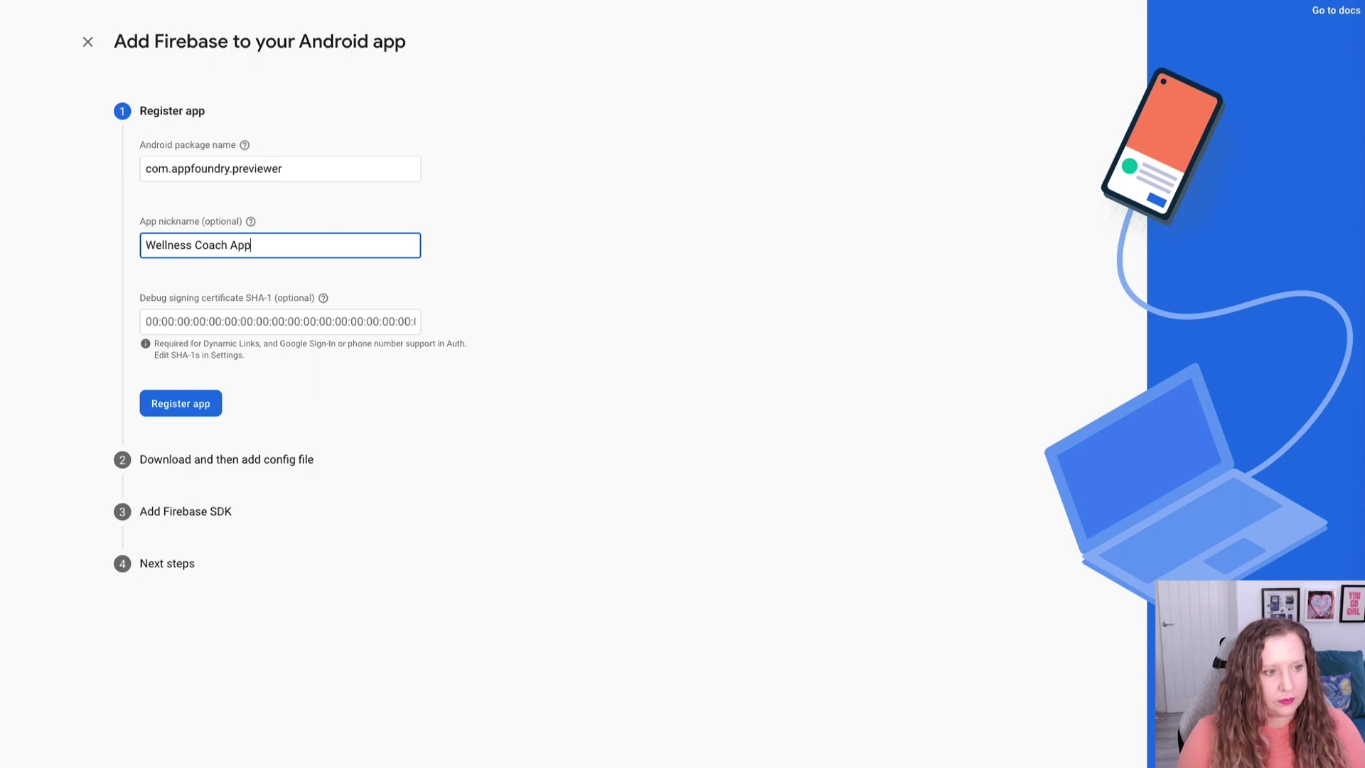
left_click(167, 411)
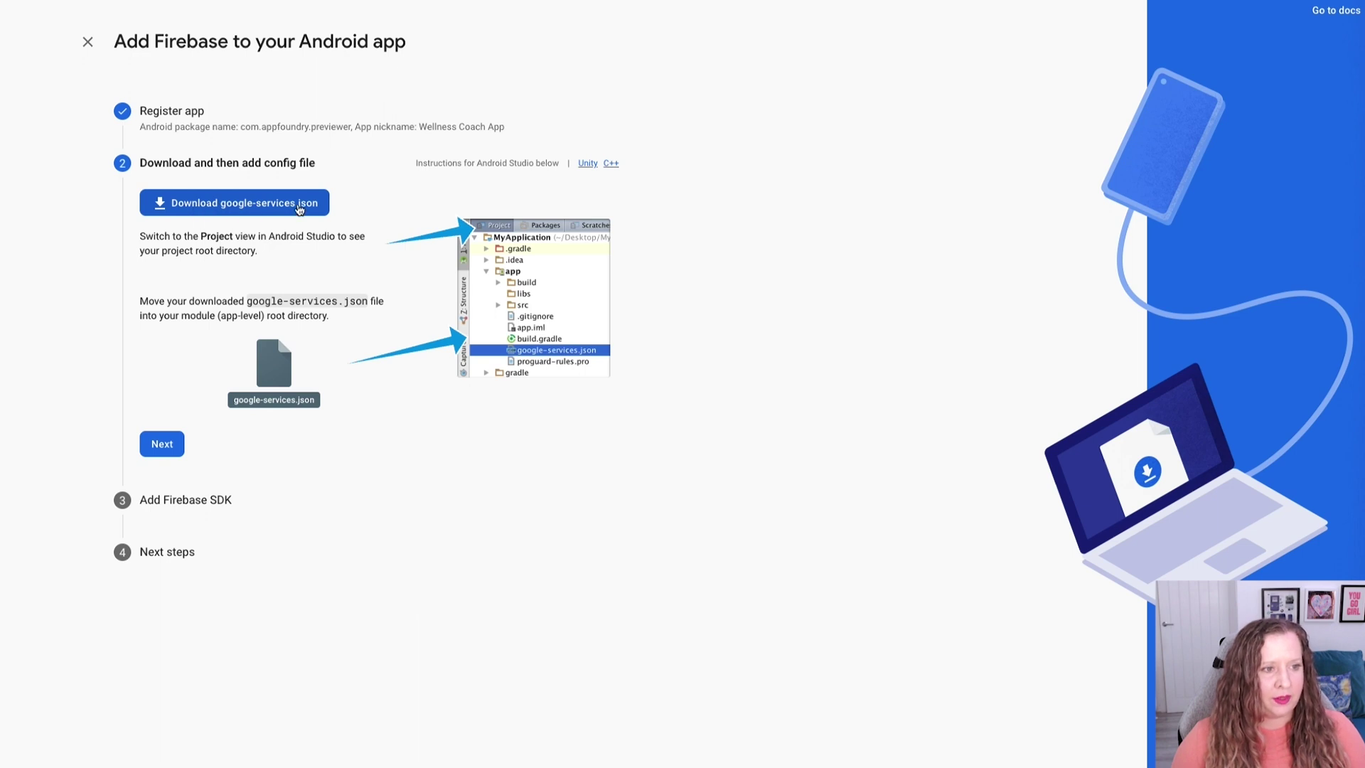
Download google-services.json and finish the remaining setup steps back to the console.
left_click(251, 210)
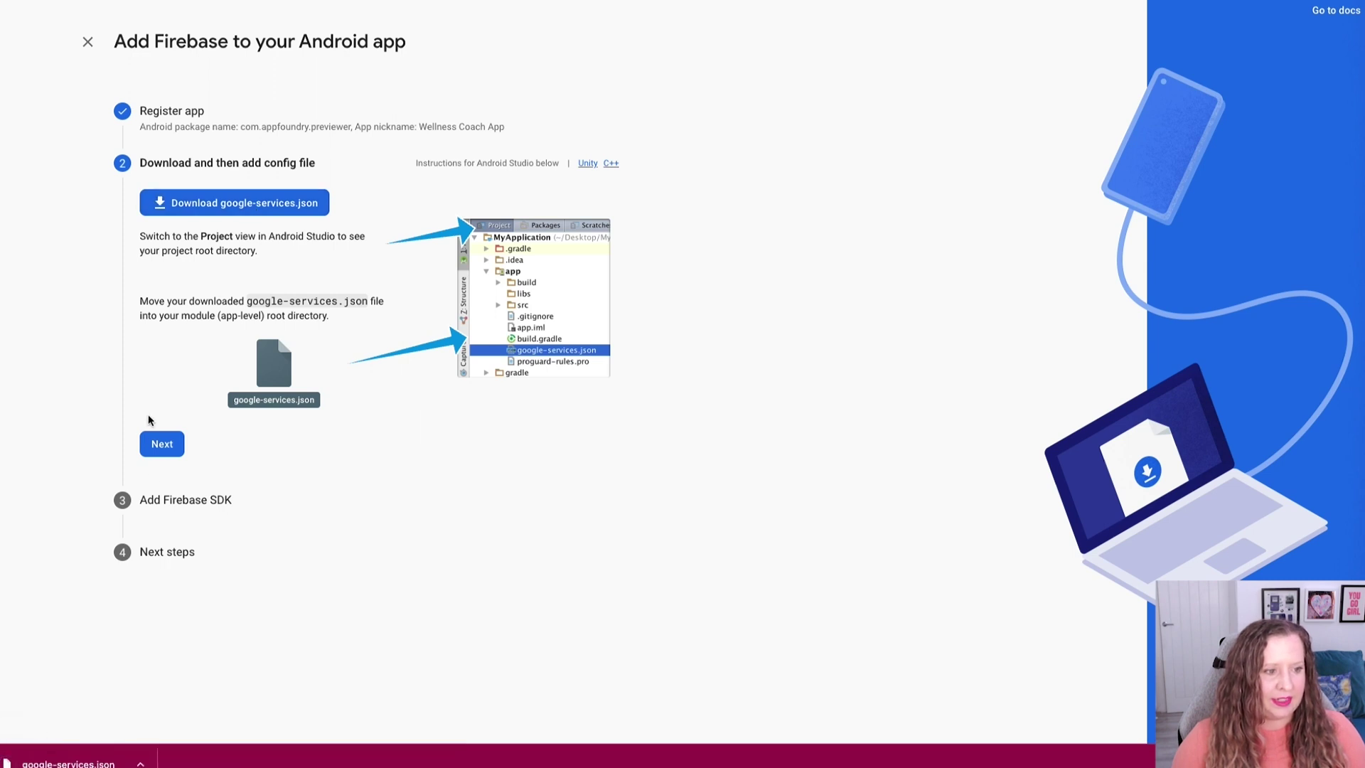
left_click(162, 445)
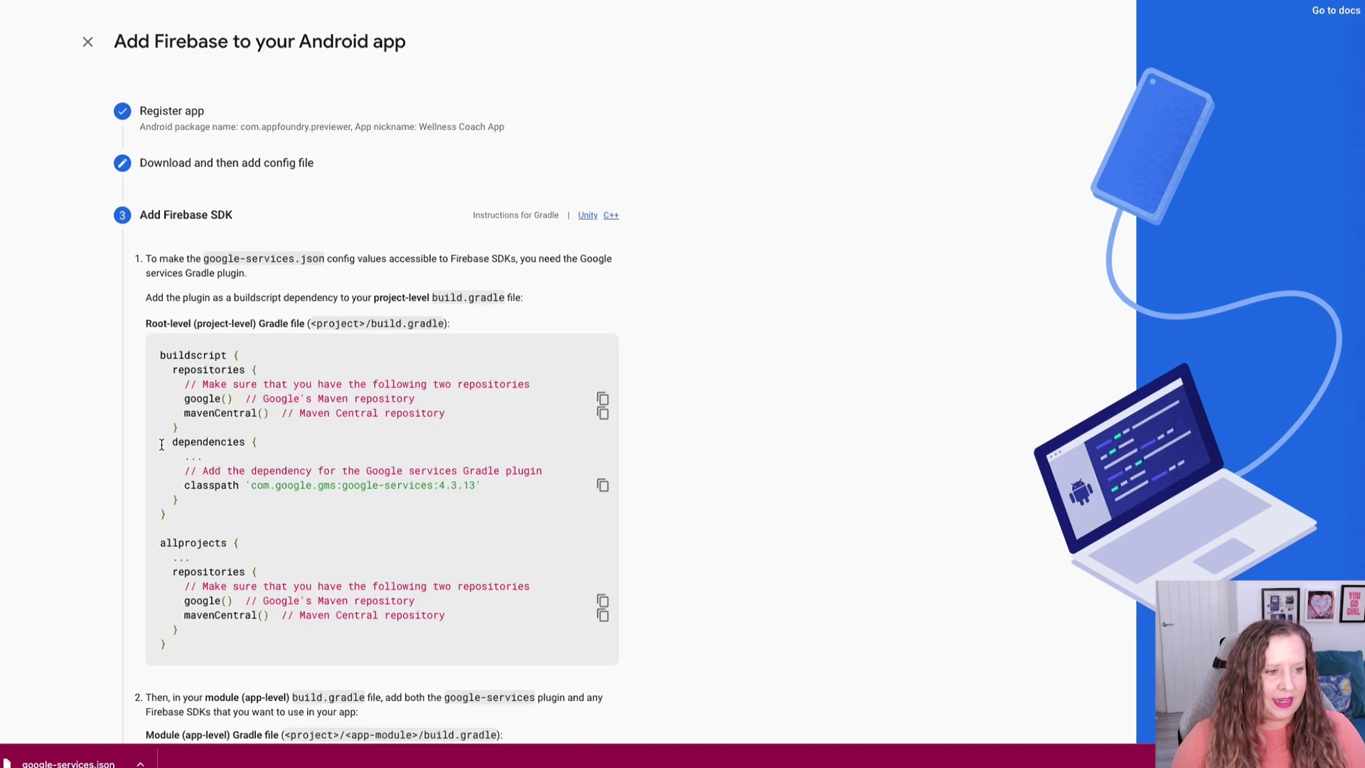
scroll(146, 610, "down", 6)
left_click(222, 650)
left_click(259, 441)
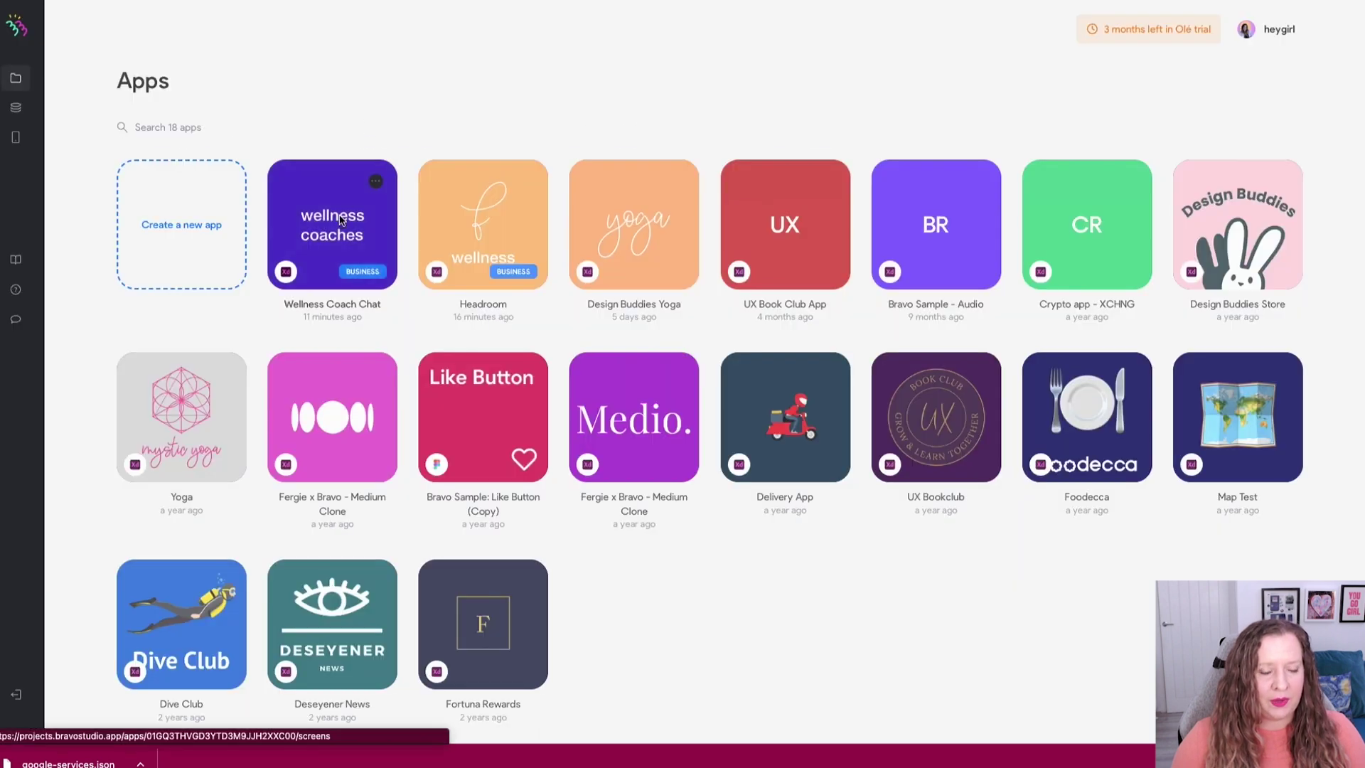
Upload google-services.json for Android in Wellness Coach Chat's Firebase settings, then open the Chat integration.
left_click(333, 217)
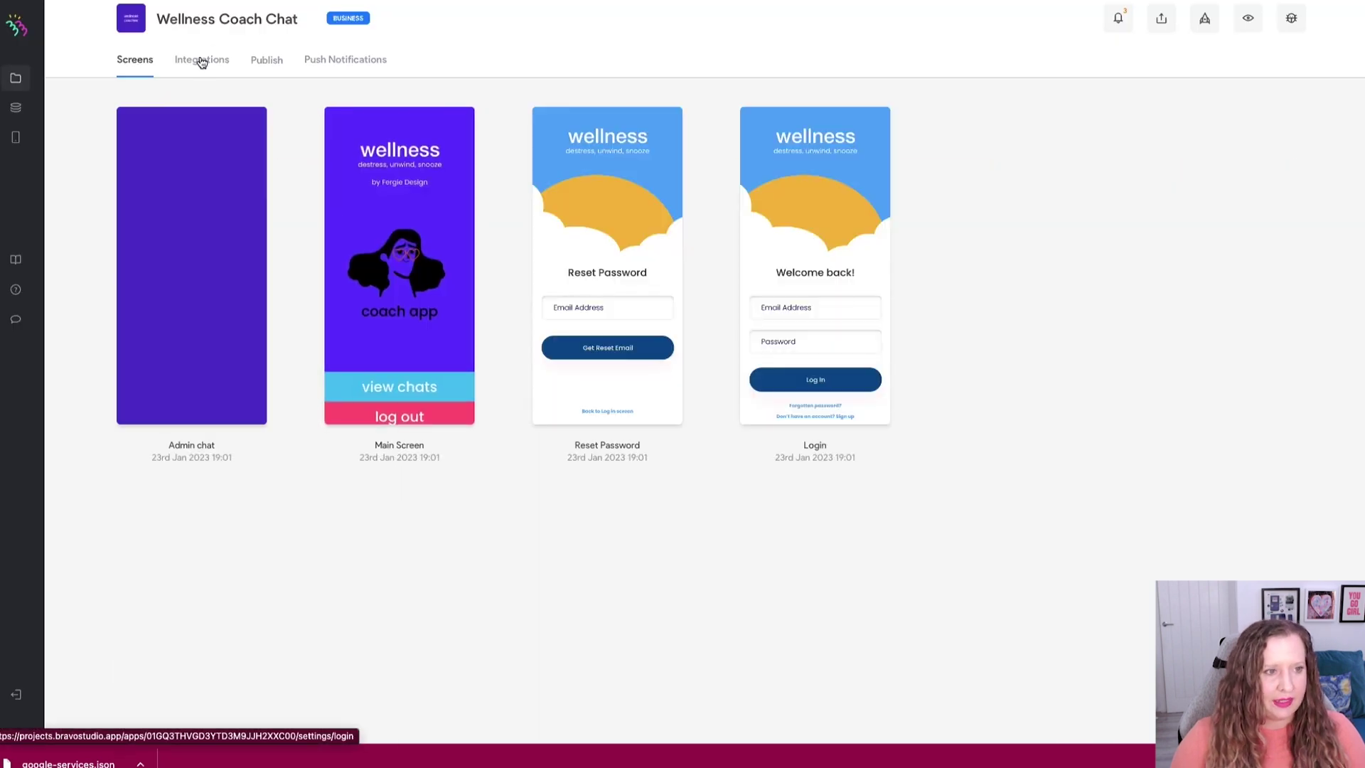
left_click(202, 63)
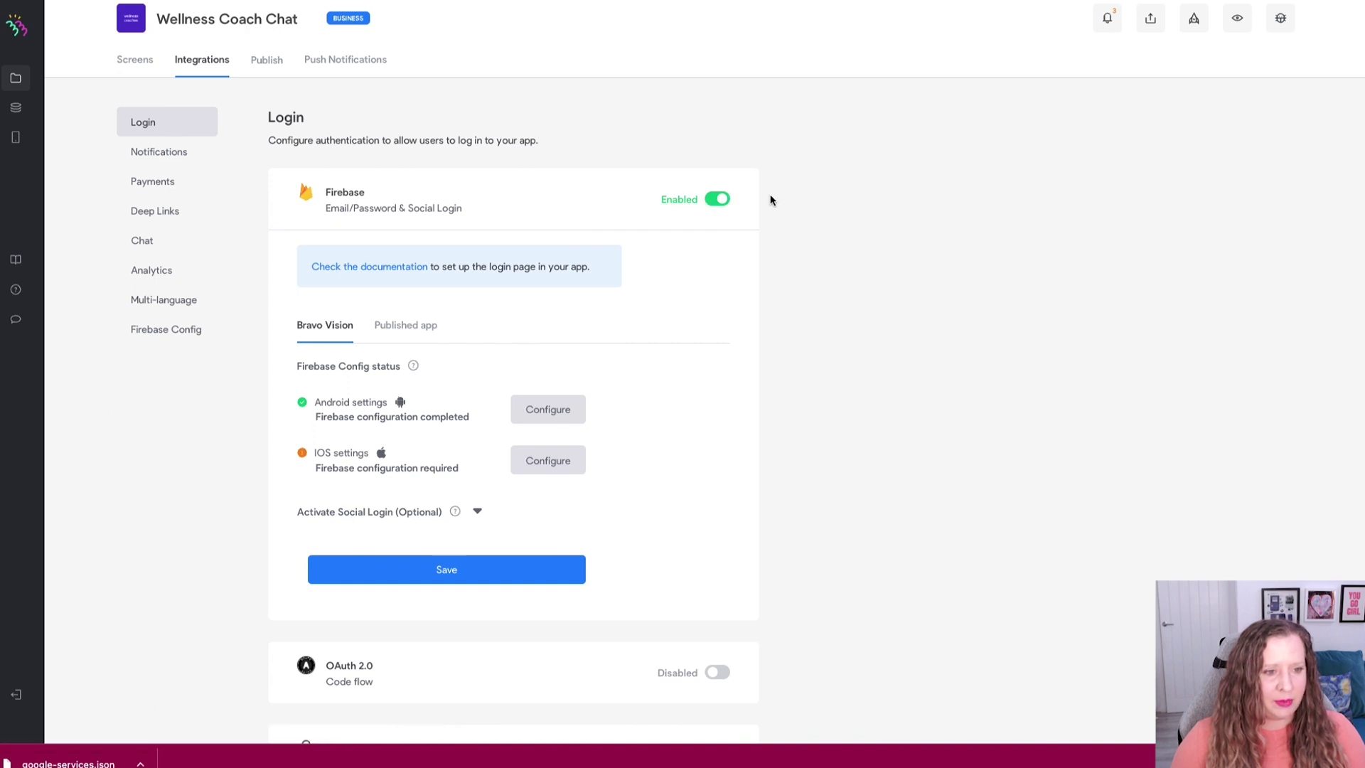
scroll(526, 369, "down", 1)
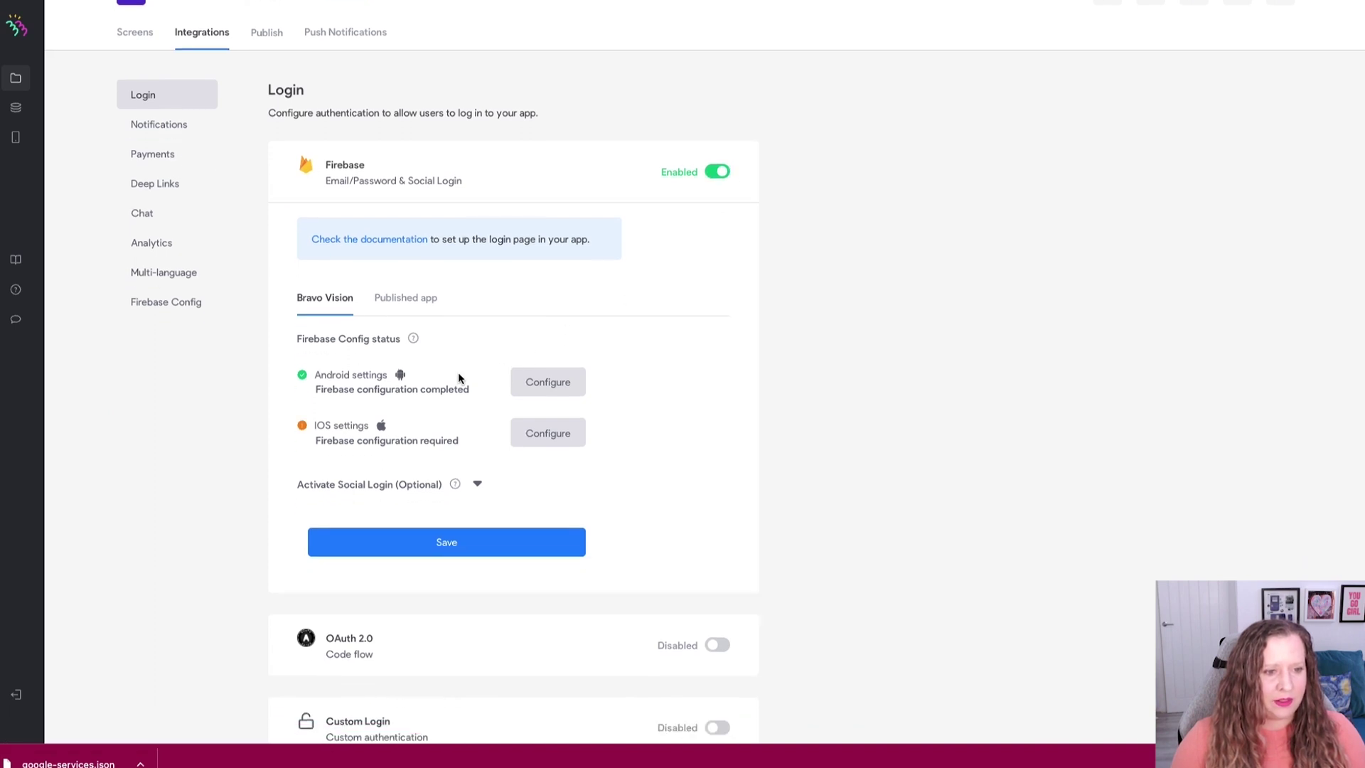
left_click(558, 382)
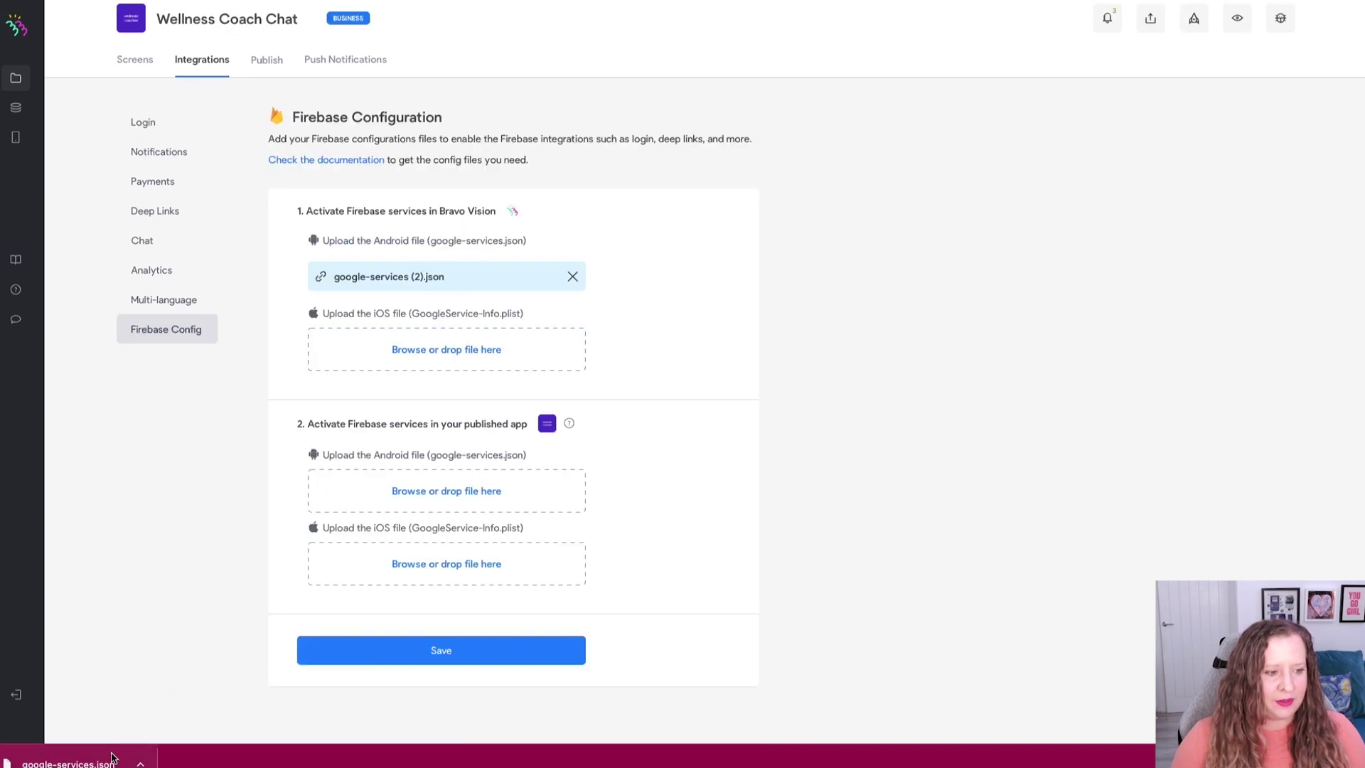
left_click_drag(69, 762, 128, 753)
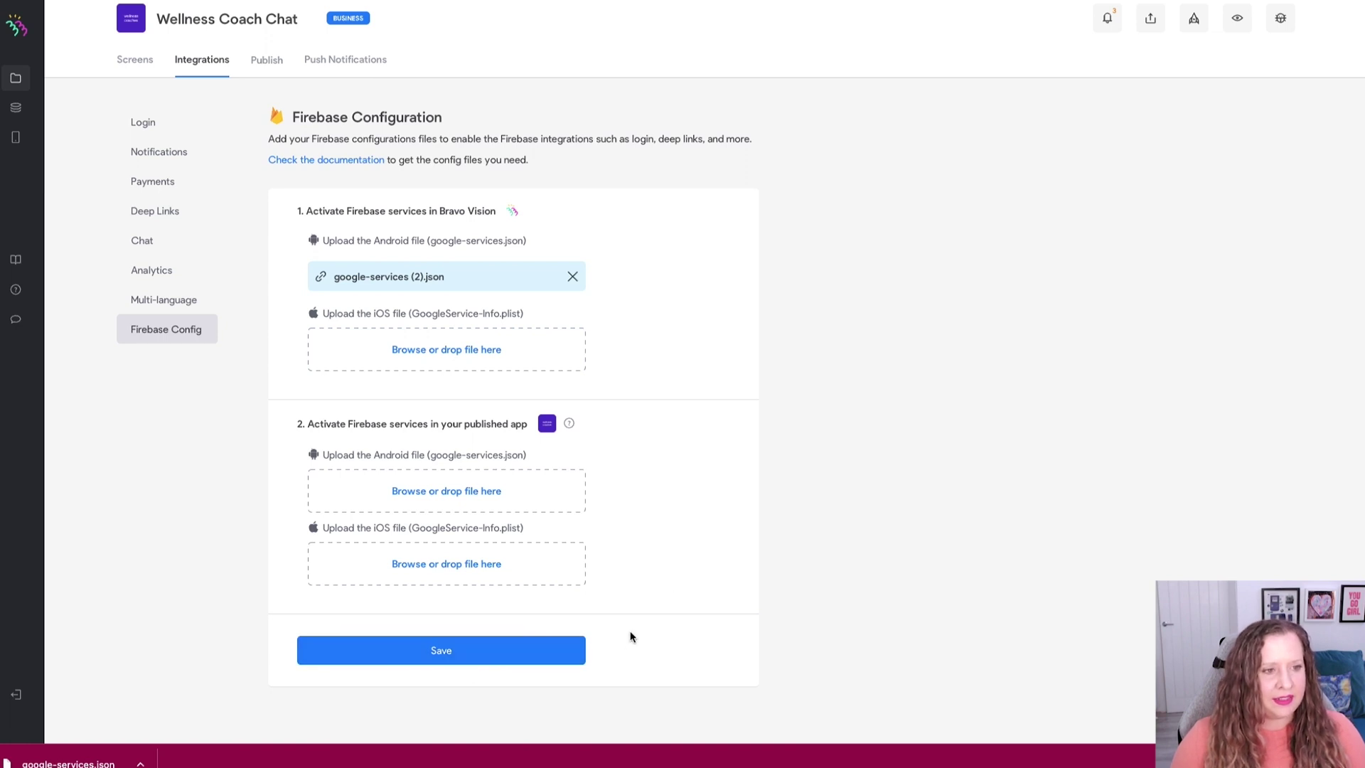
left_click(145, 241)
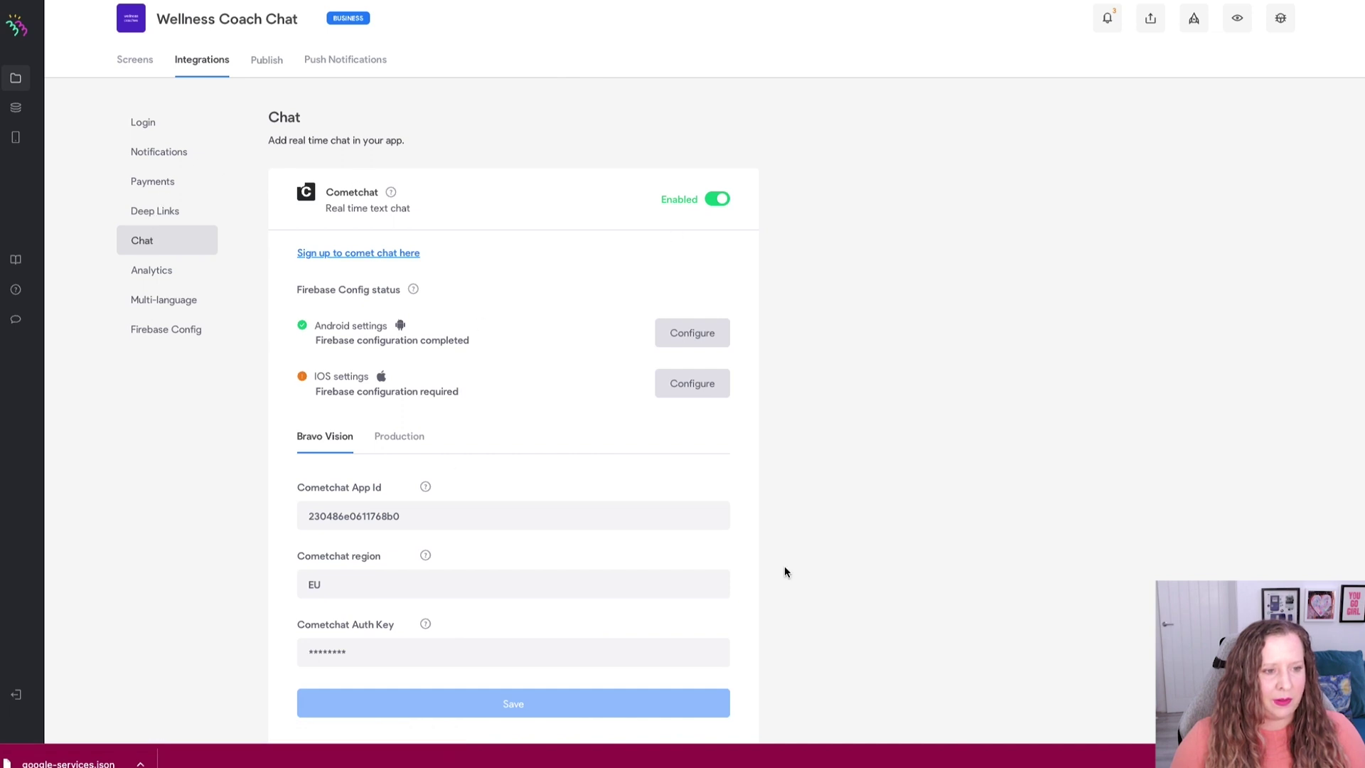
key("ctrl+Tab")
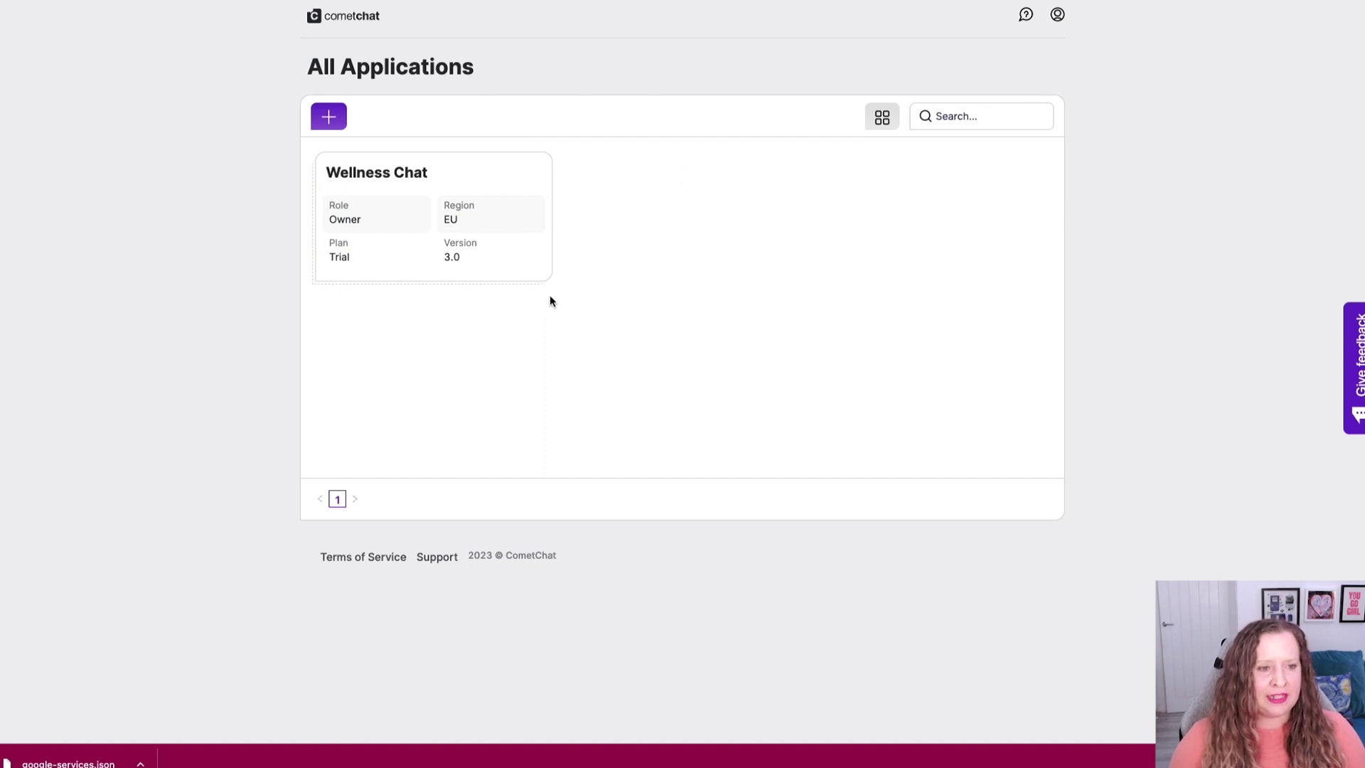
Create the CometChat app 'Wellness Coaches' with EU region and Healthcare use case, then open its dashboard.
left_click(327, 123)
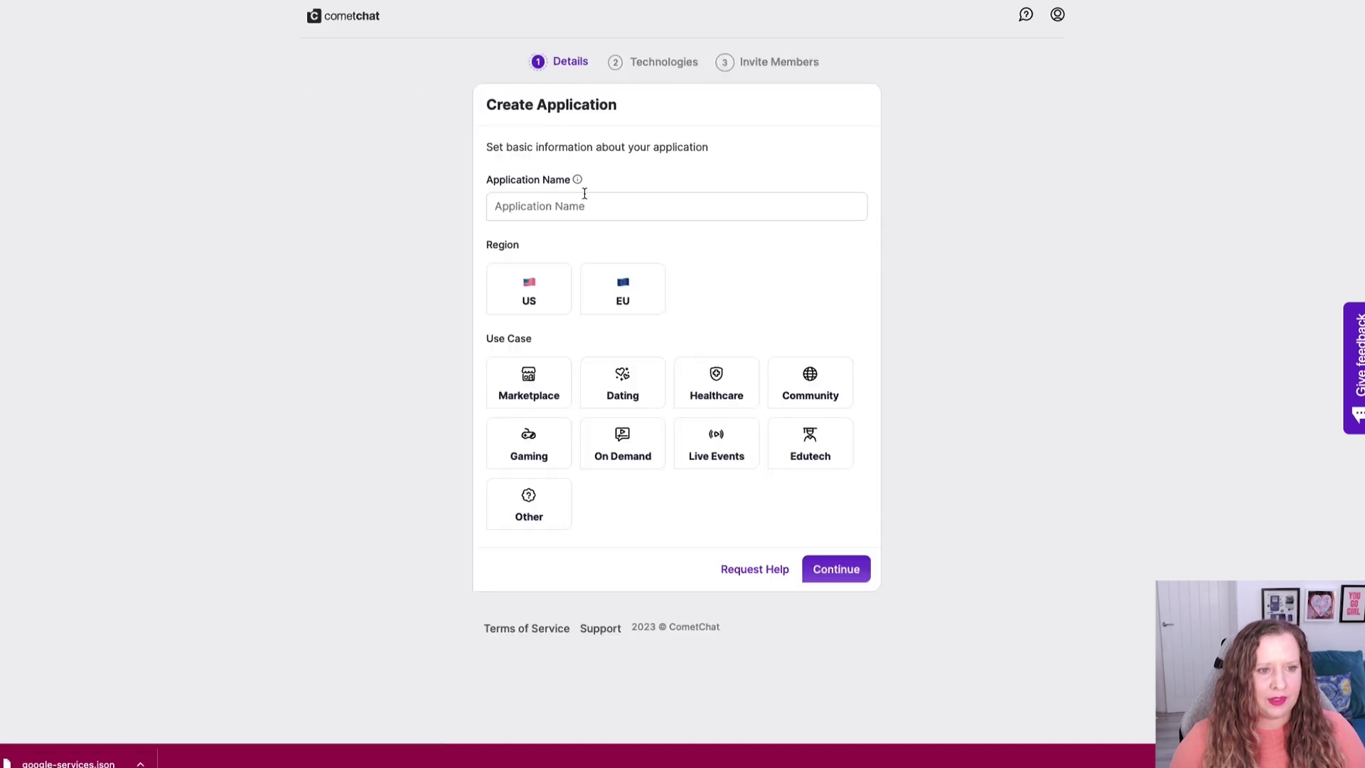
left_click(585, 193)
type("Wellness Coaches")
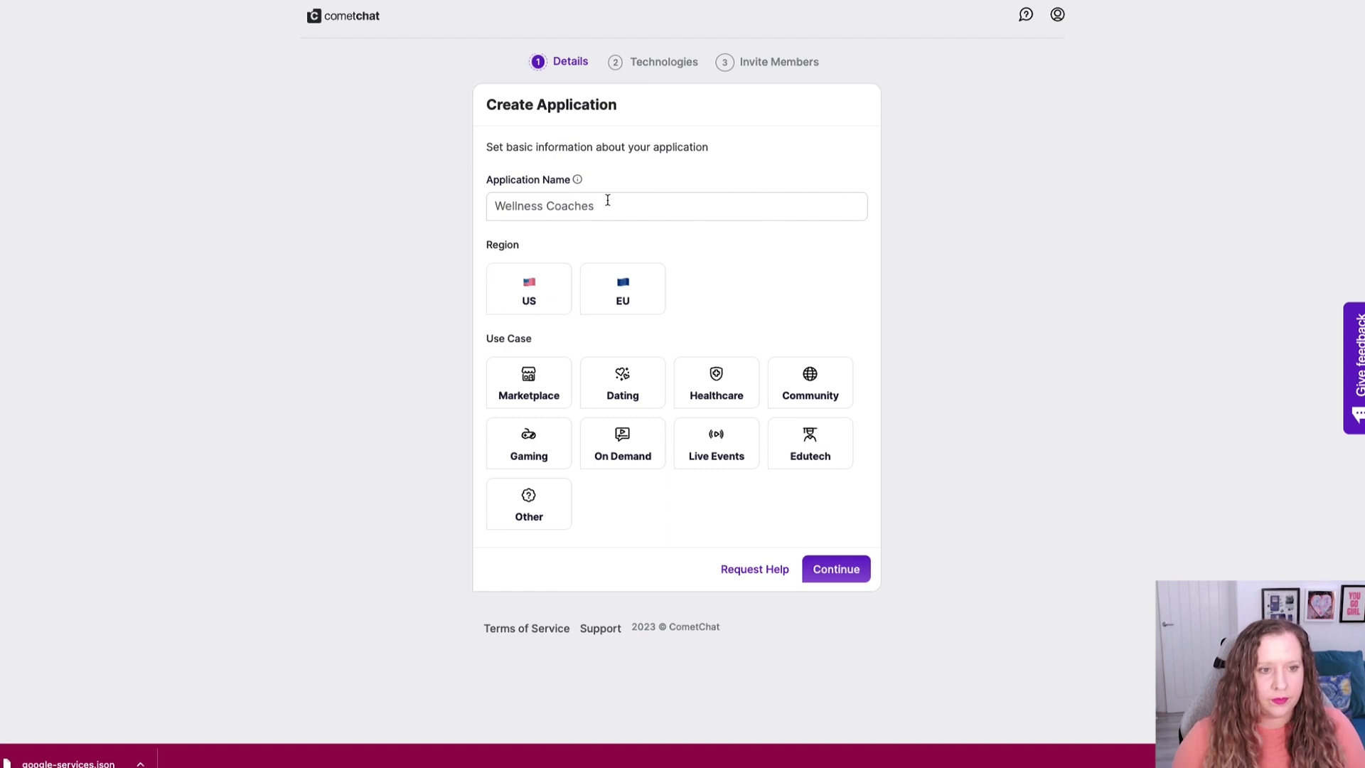
left_click(623, 298)
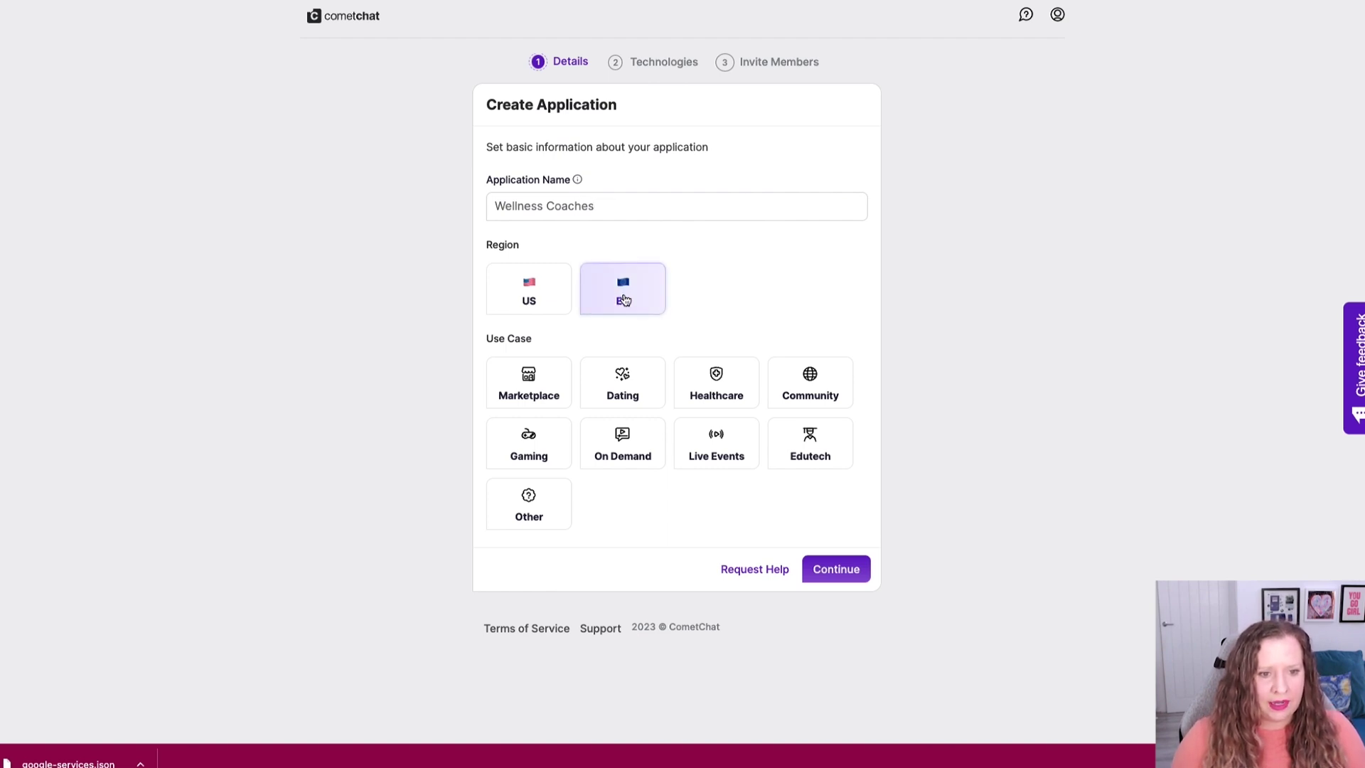
left_click(718, 380)
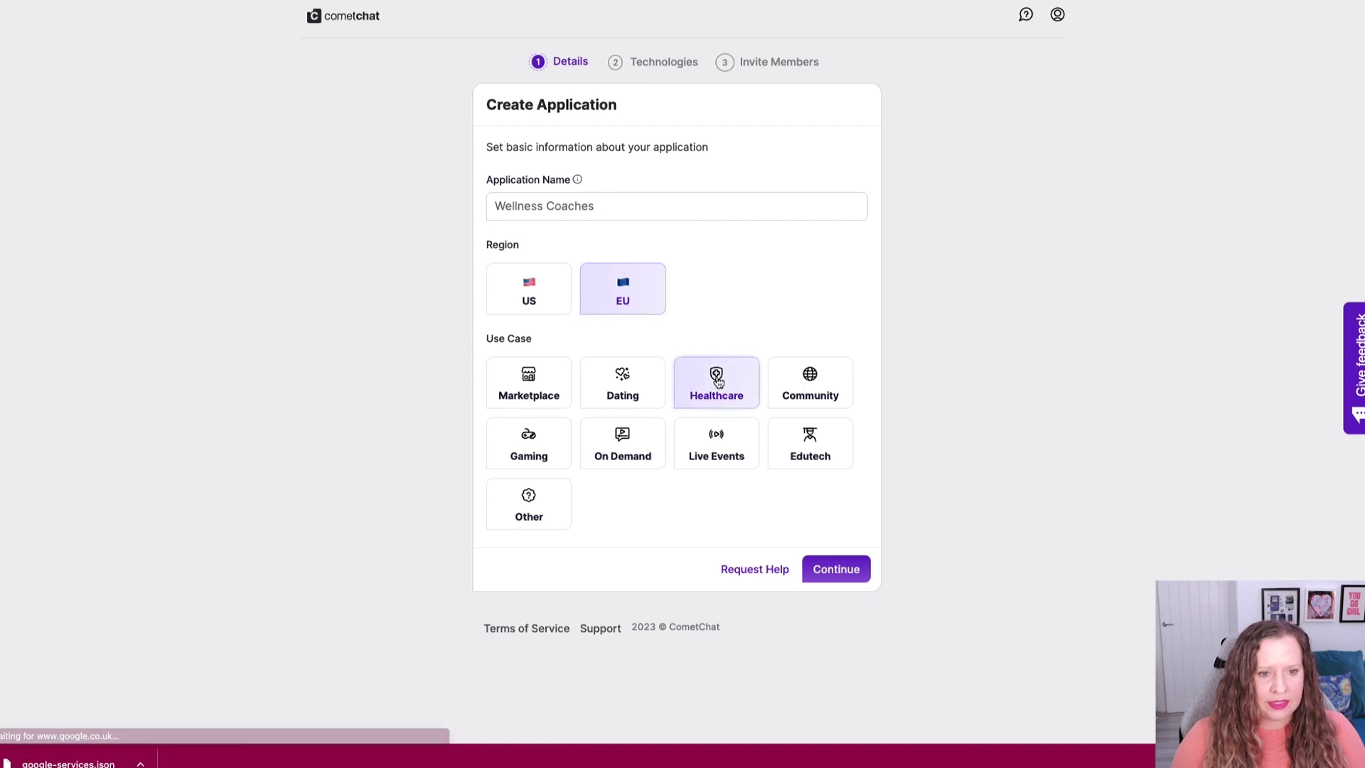
left_click(833, 567)
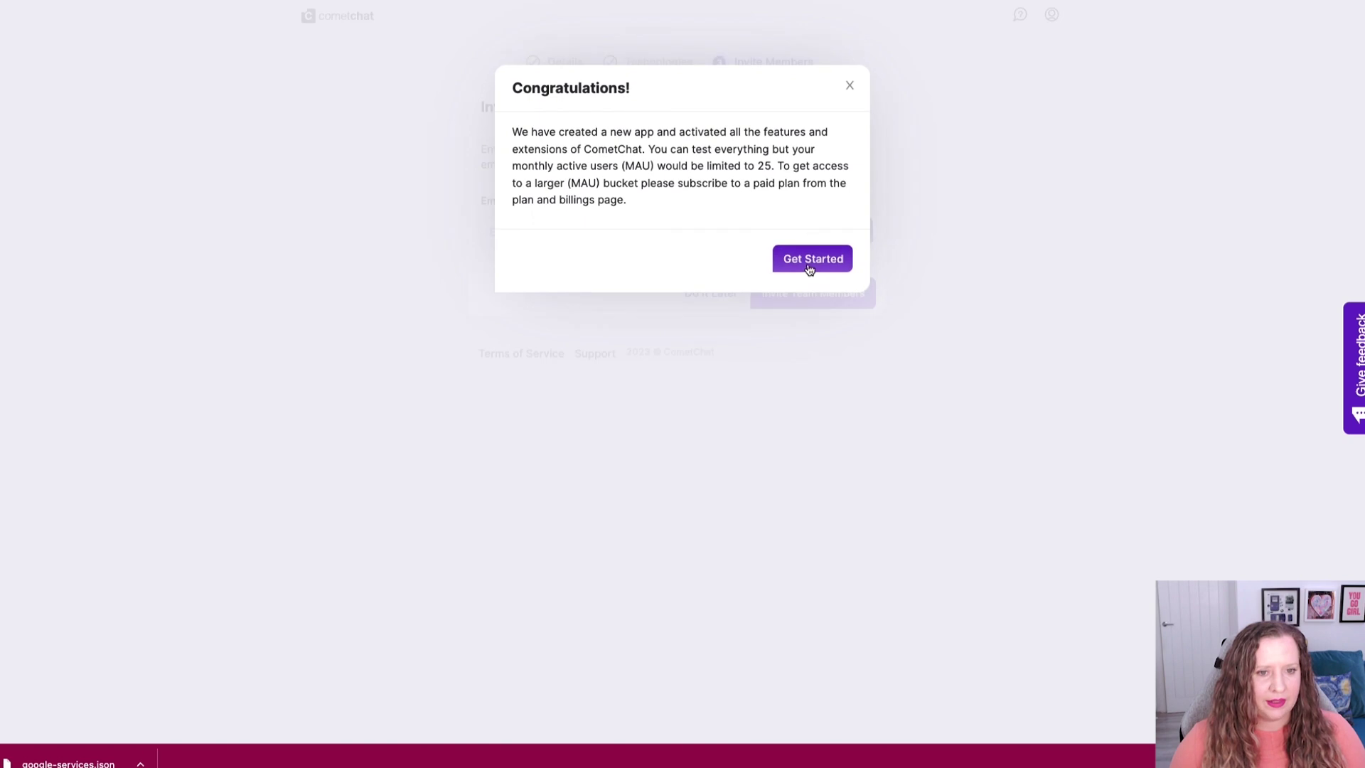
left_click(808, 267)
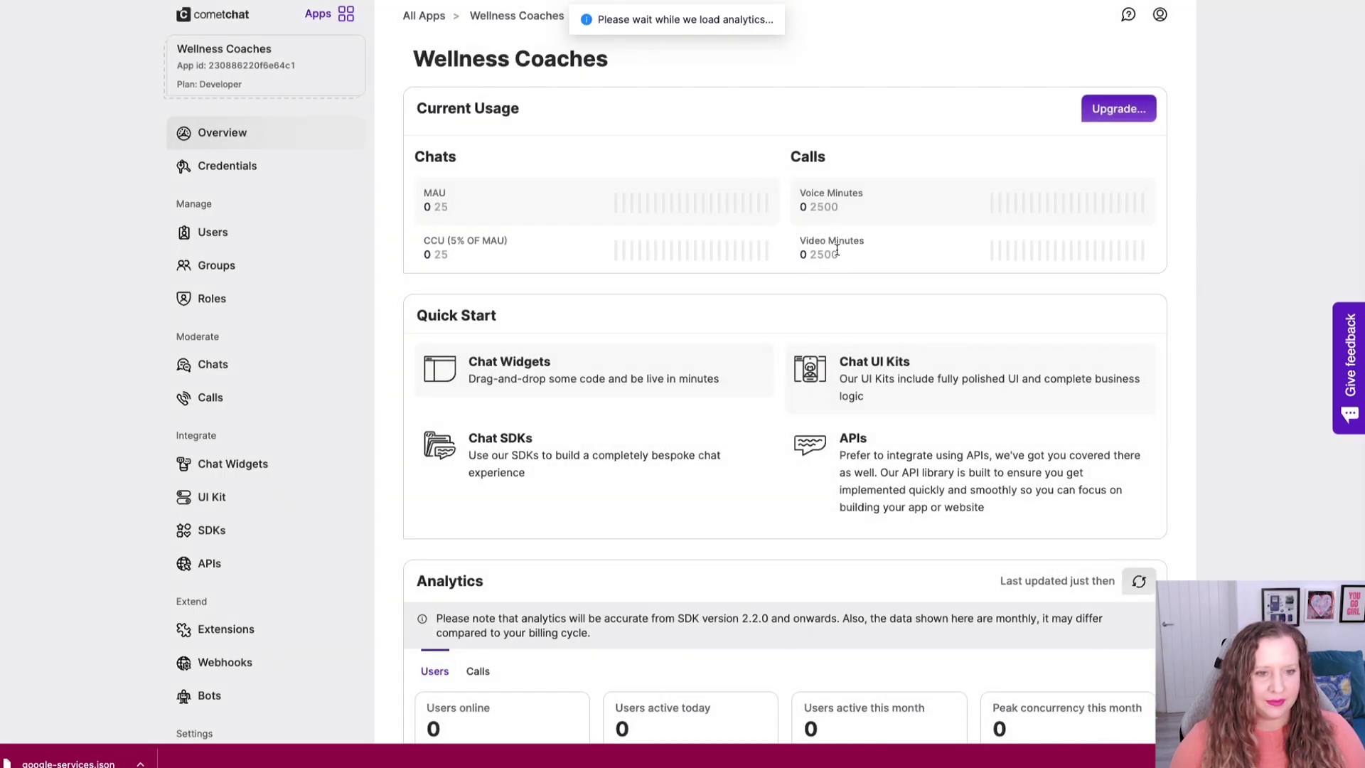
Browse the app's Groups, Users, Roles, and chat moderation pages (live chats, history), ending on Roles.
left_click(245, 264)
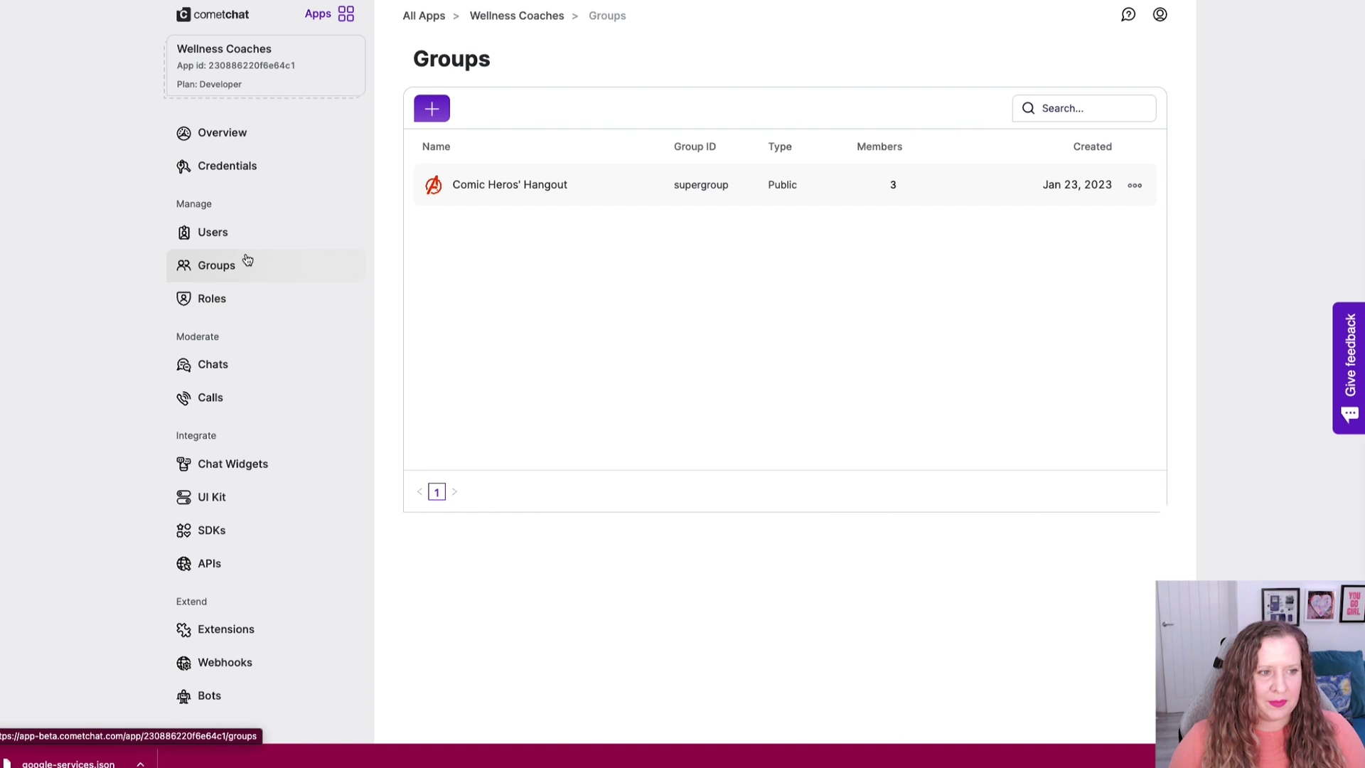
left_click(244, 233)
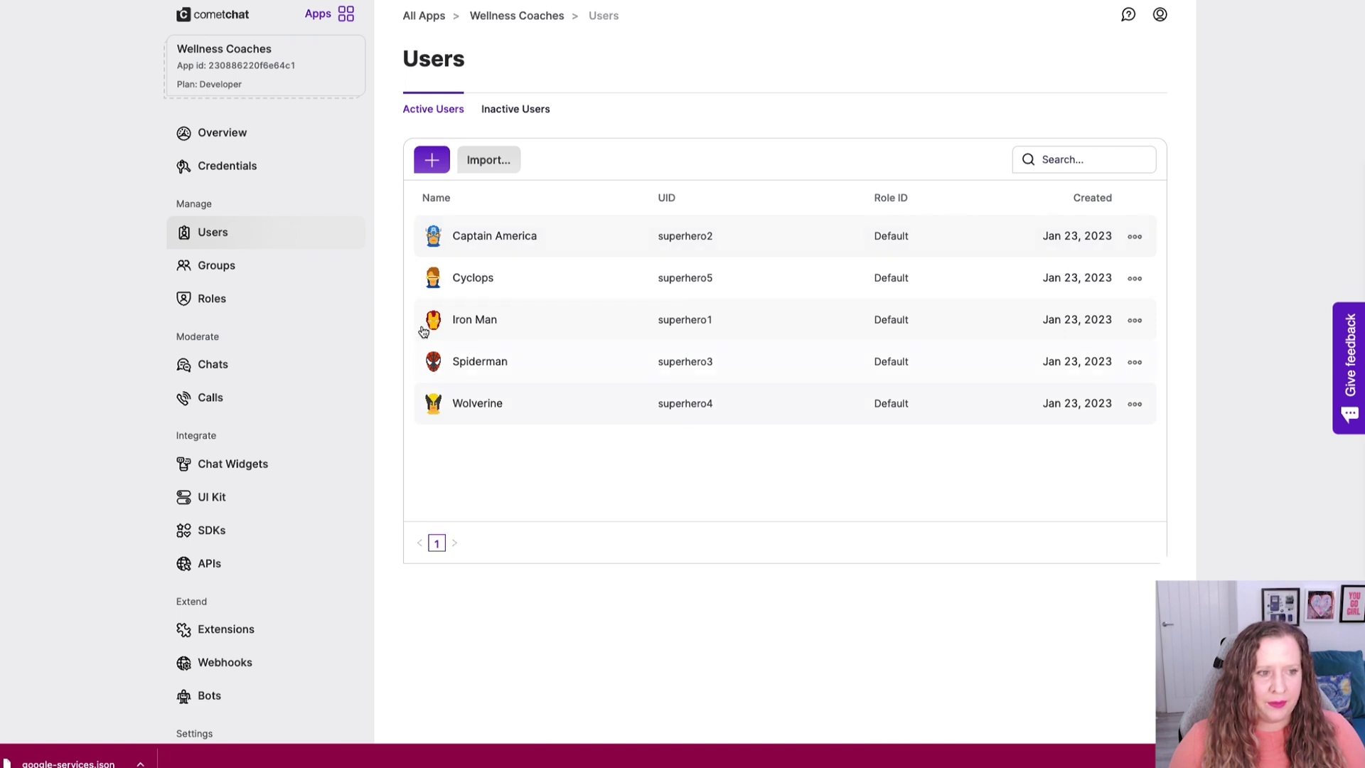
left_click(237, 271)
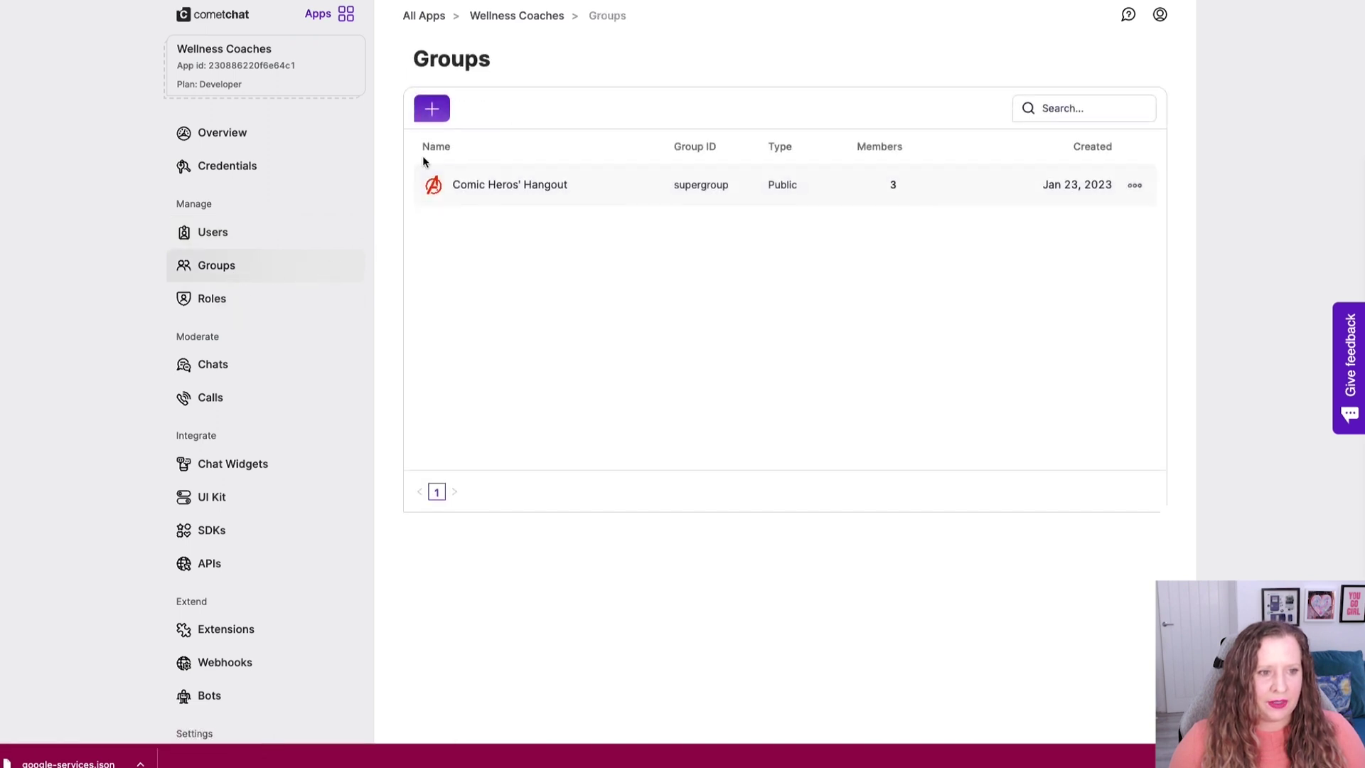
left_click(246, 305)
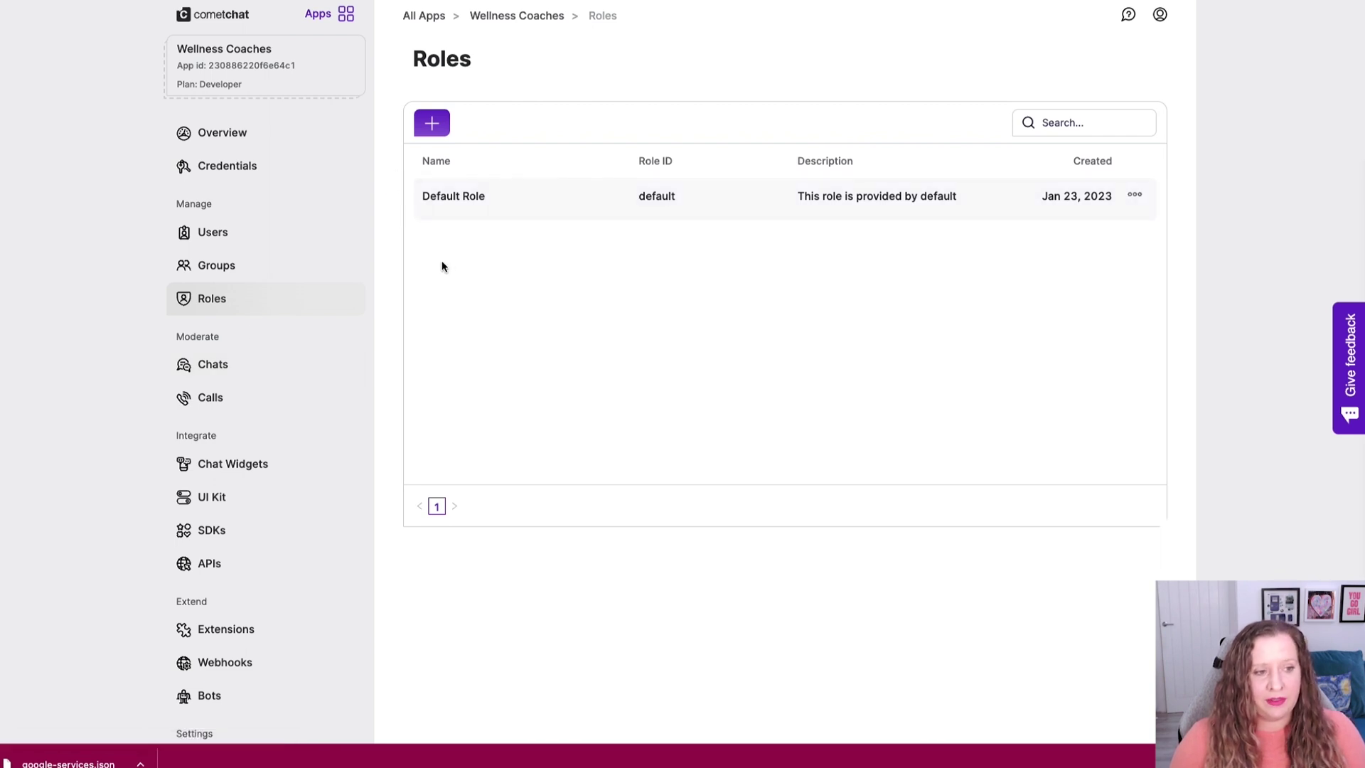
left_click(251, 368)
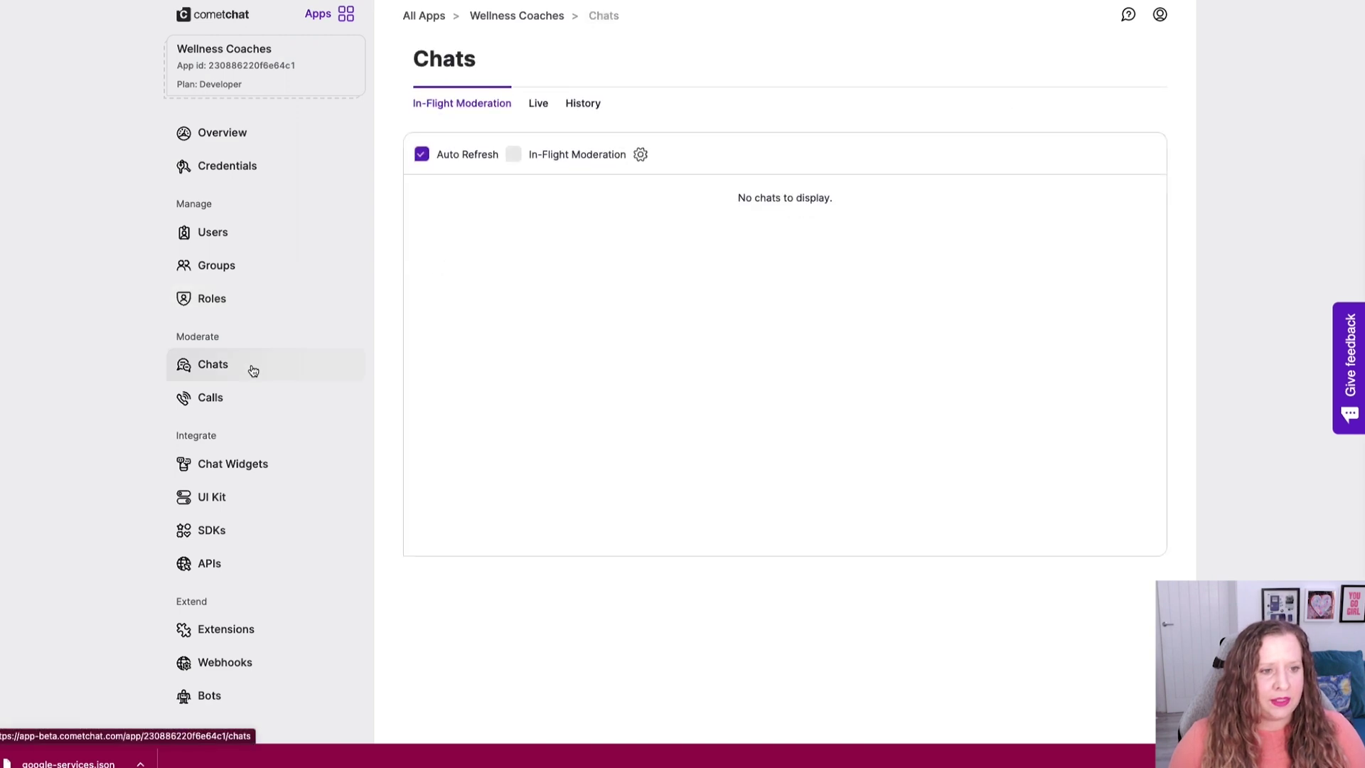
left_click(537, 104)
left_click(574, 104)
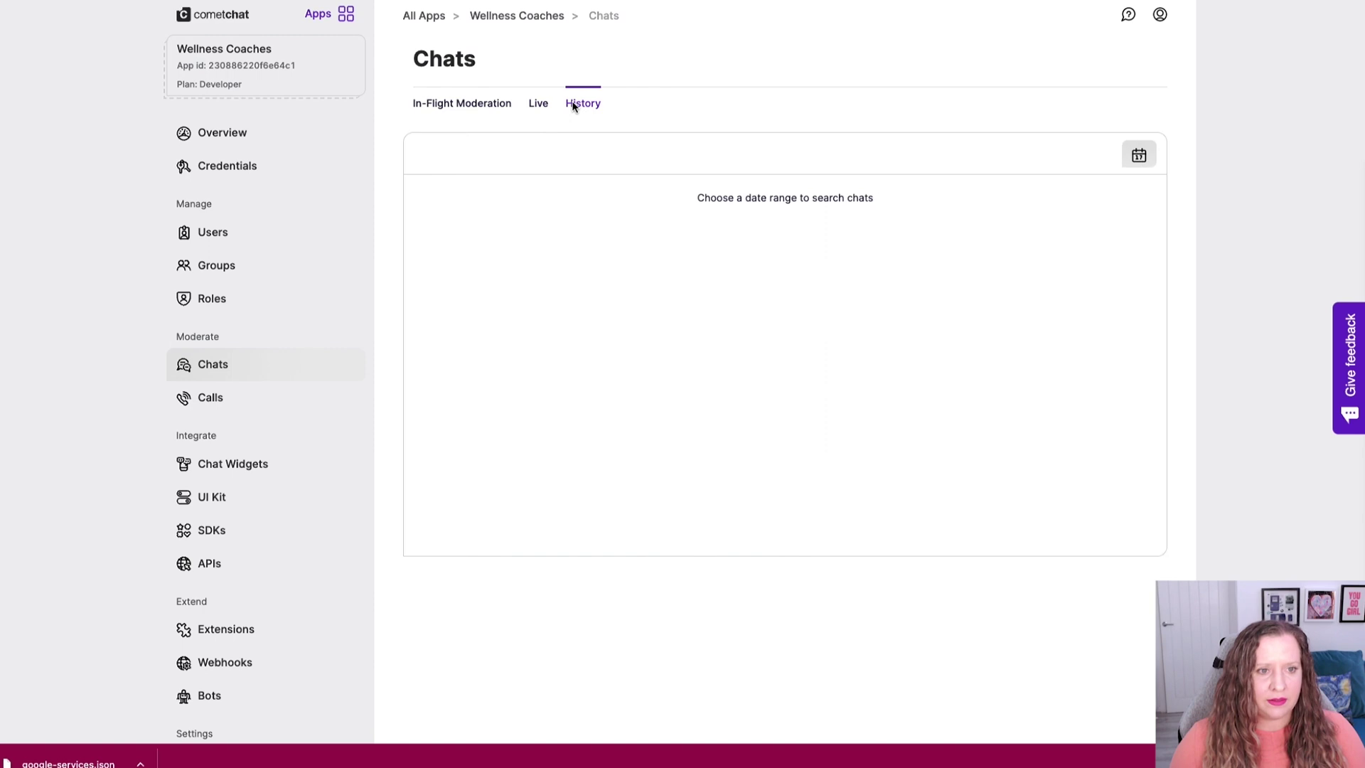
left_click(487, 104)
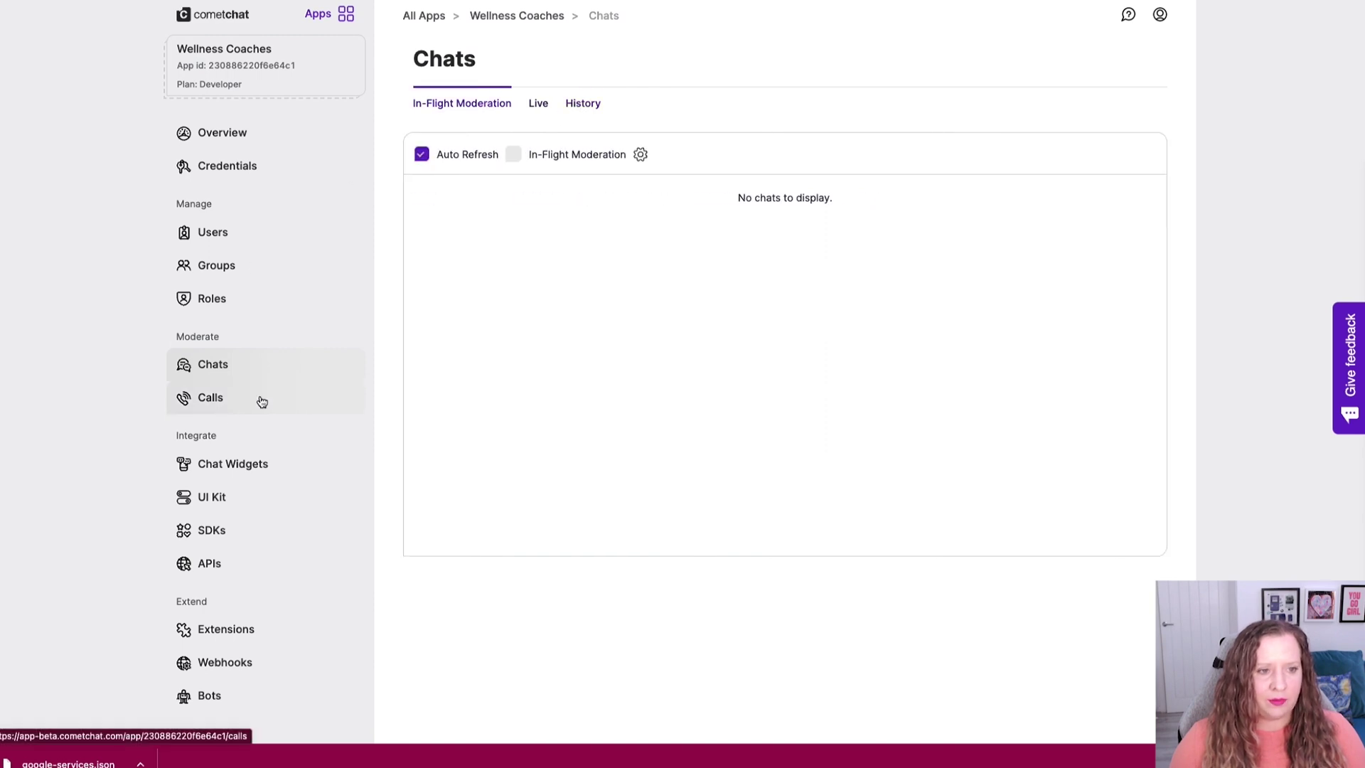
left_click(206, 298)
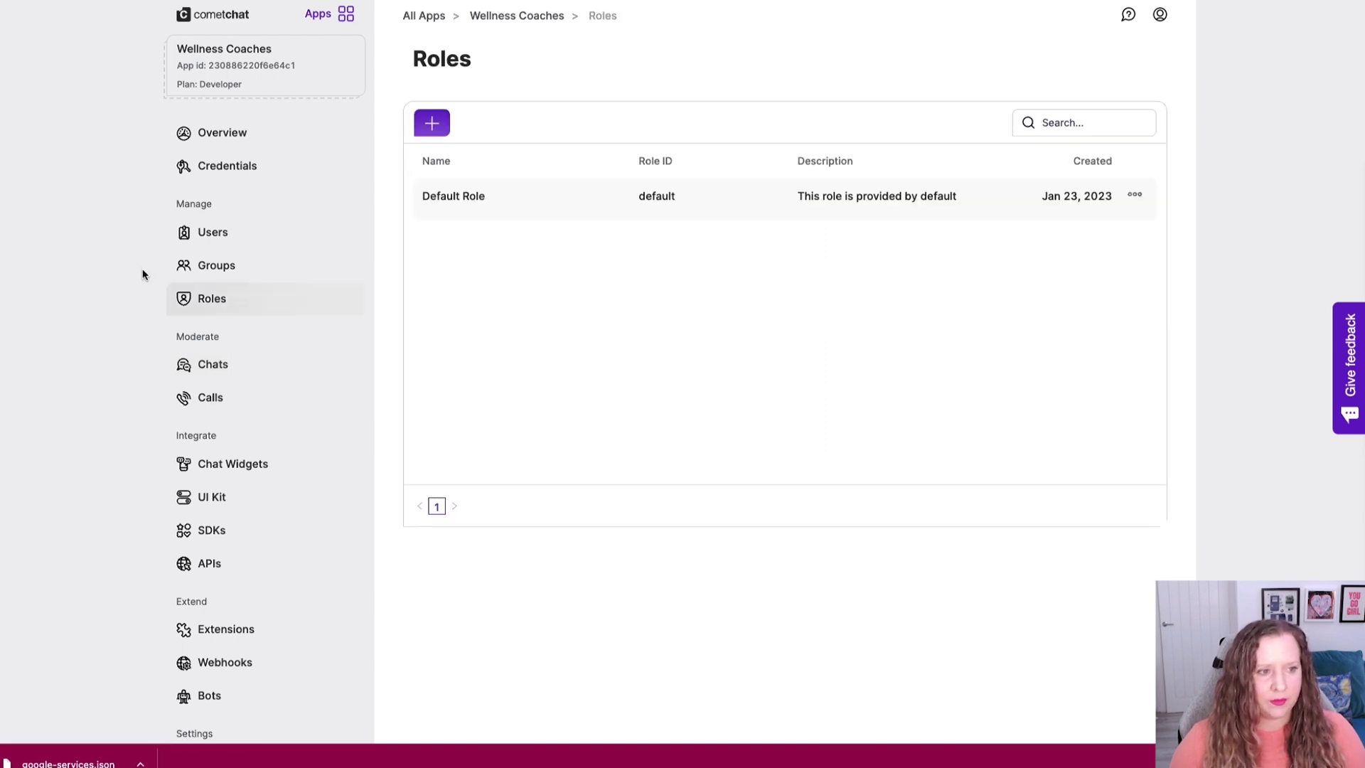
Add a new role with Role ID 'admin' and name 'Coach', and save it.
left_click(435, 128)
type("admin")
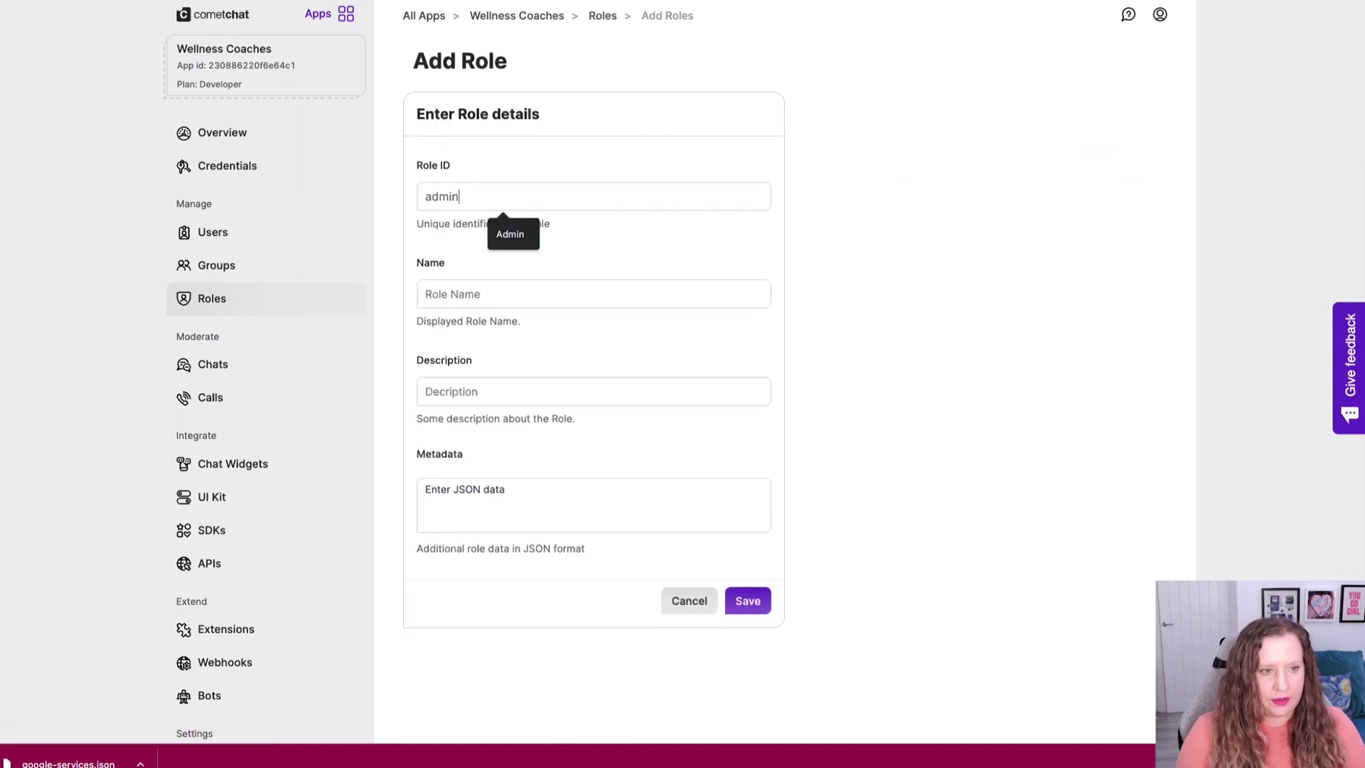
key("Tab")
type("Coach")
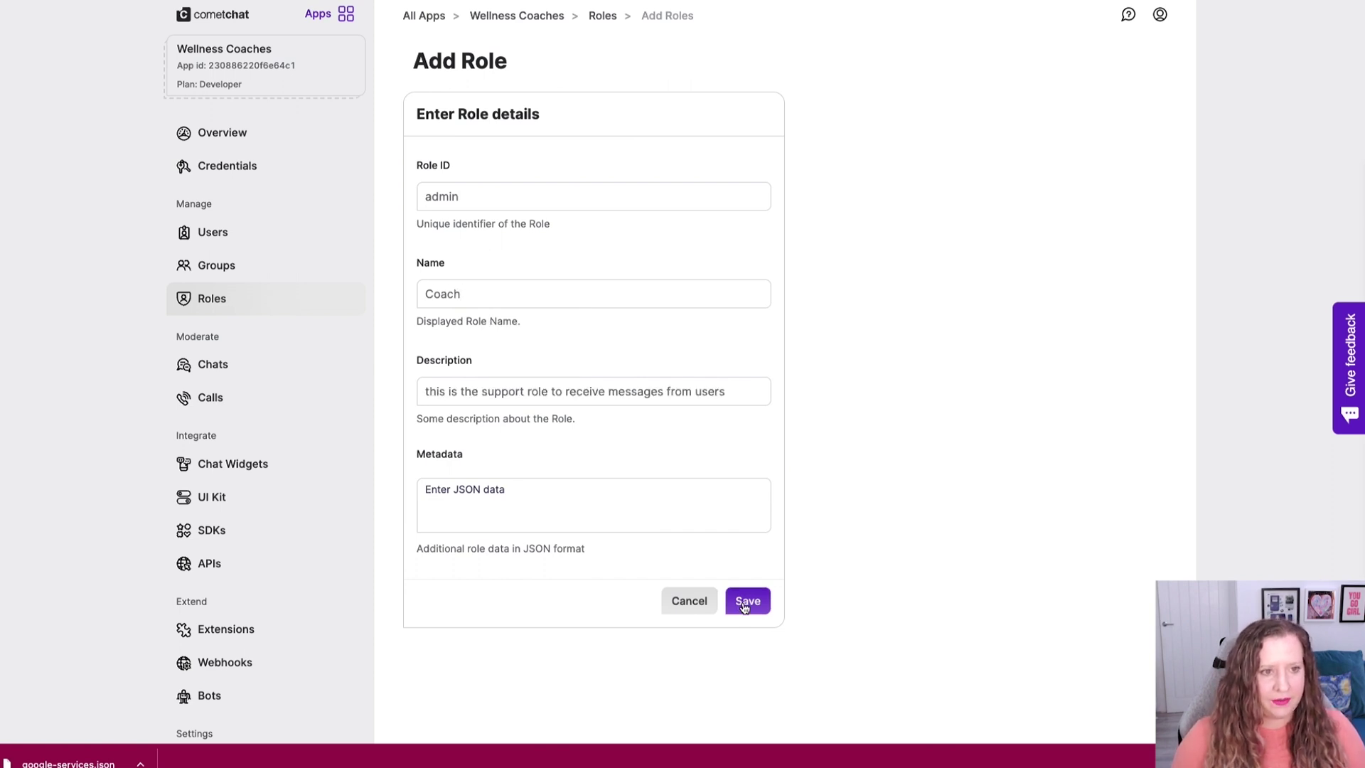
left_click(743, 601)
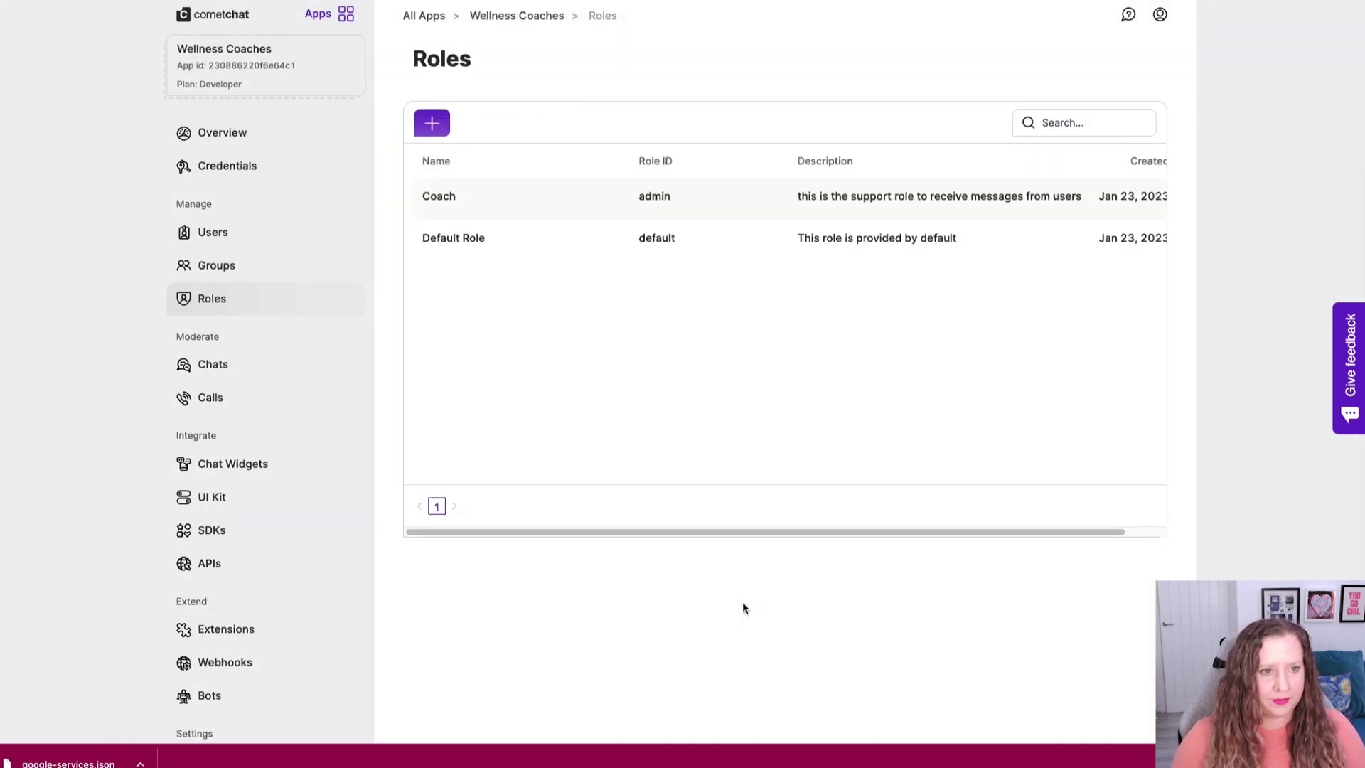
Review the Coach role's permissions and general details.
left_click(599, 199)
left_click(492, 107)
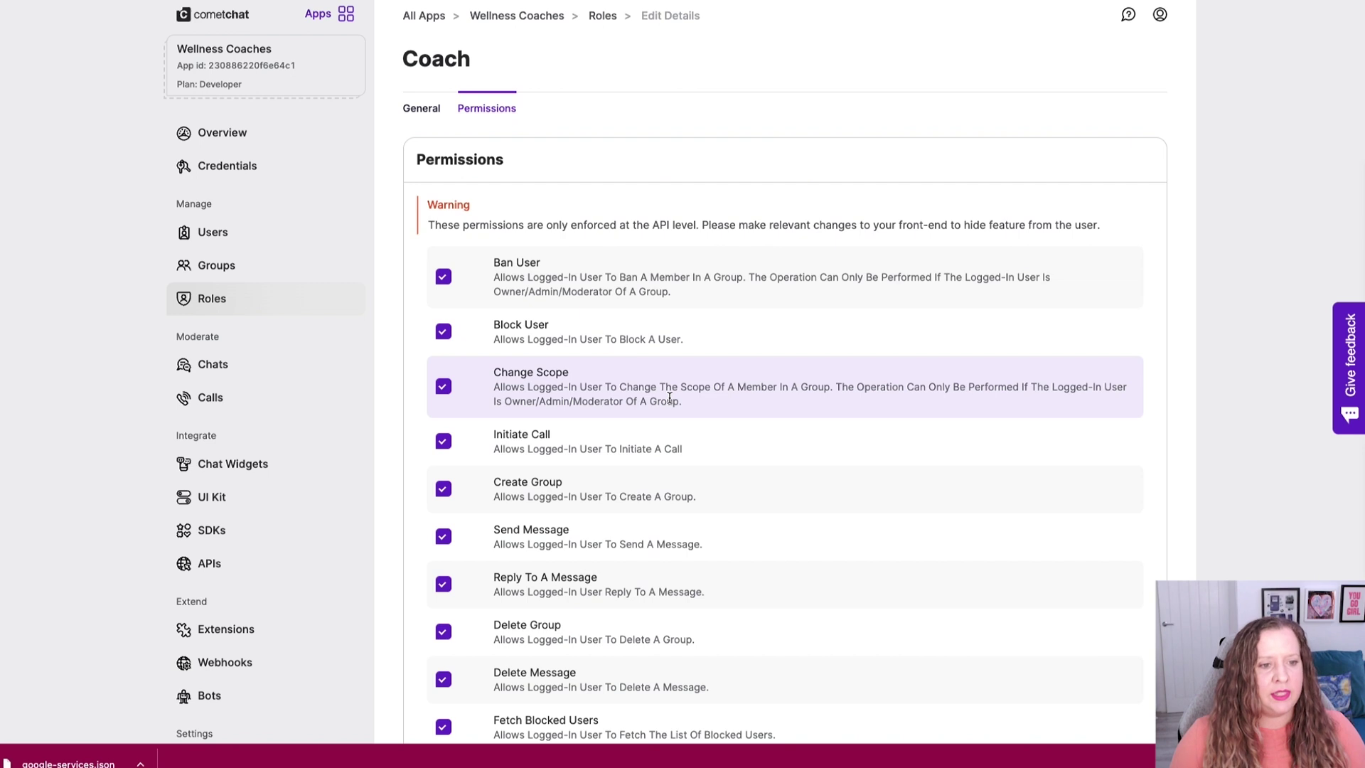
scroll(669, 398, "down", 2)
scroll(670, 398, "down", 15)
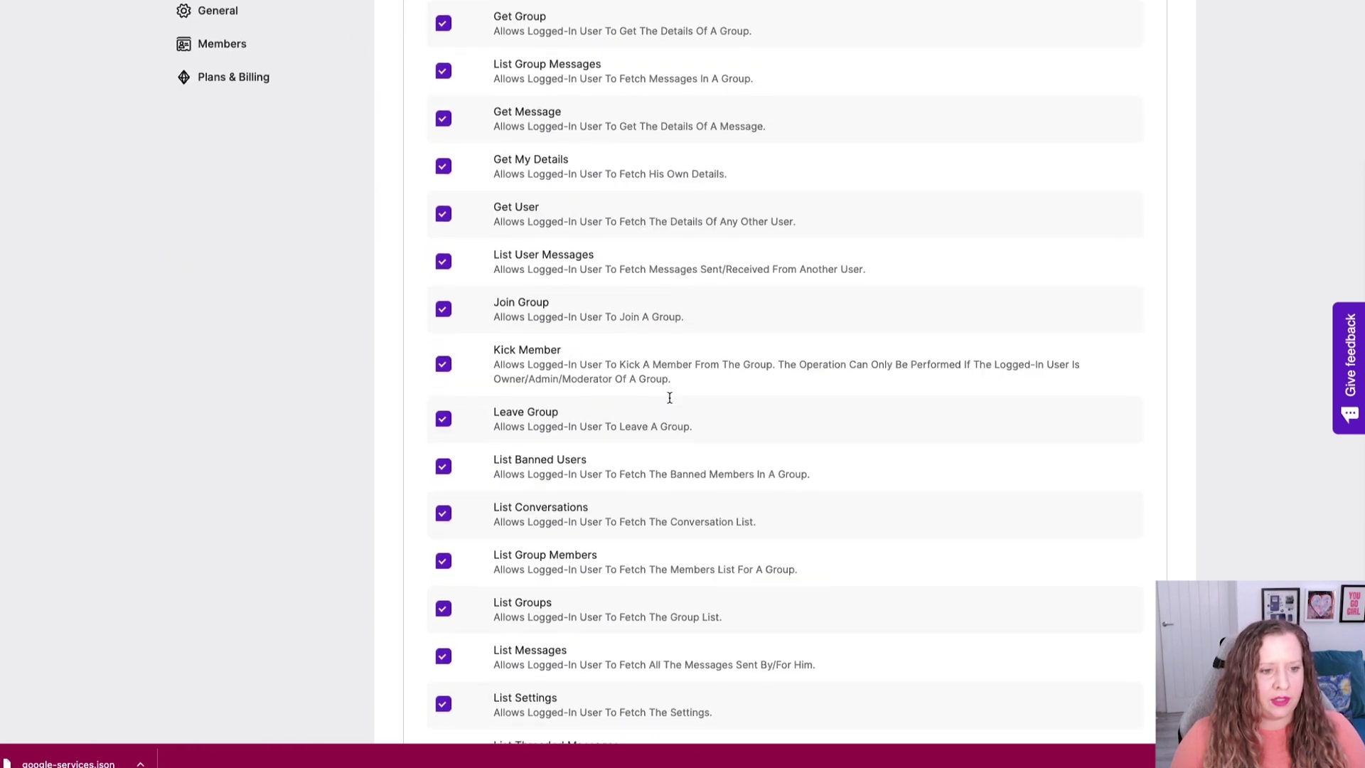
scroll(670, 398, "down", 5)
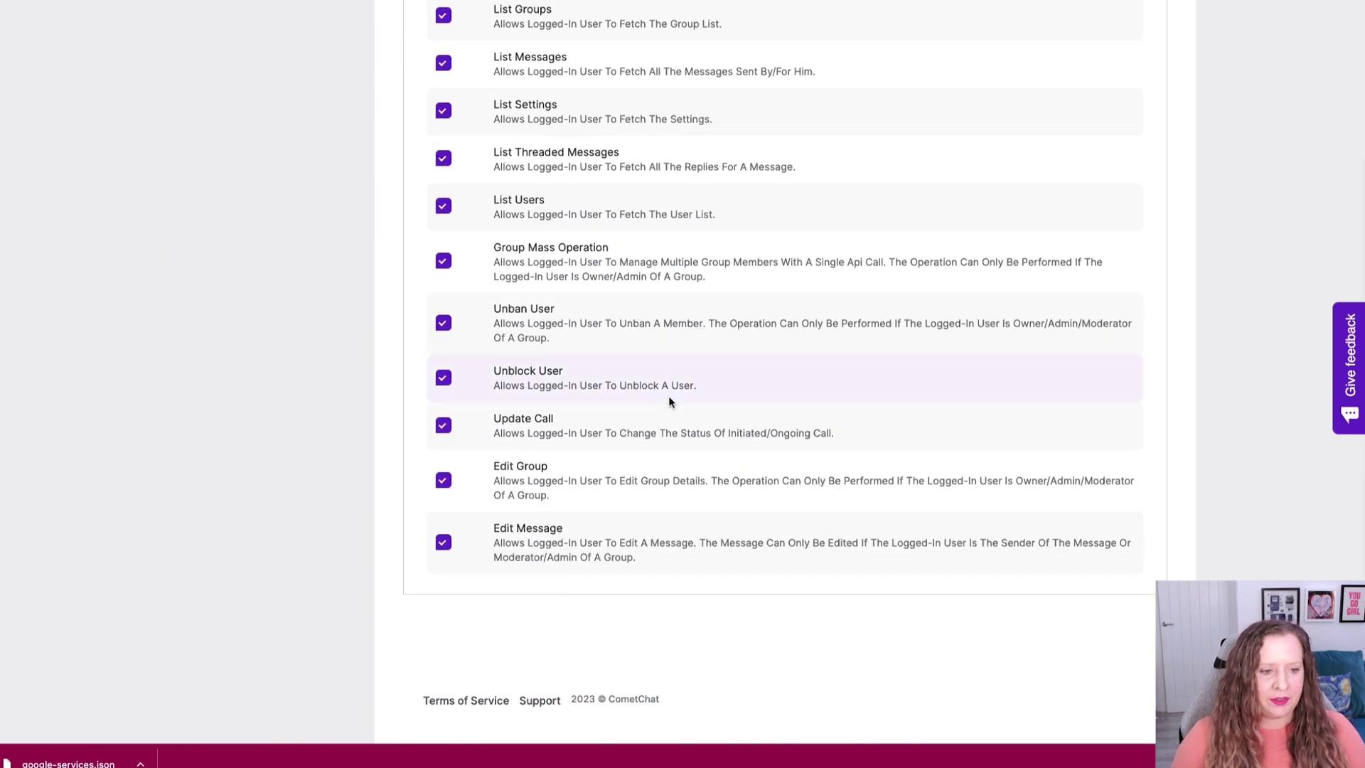
scroll(668, 395, "up", 6)
scroll(669, 398, "up", 15)
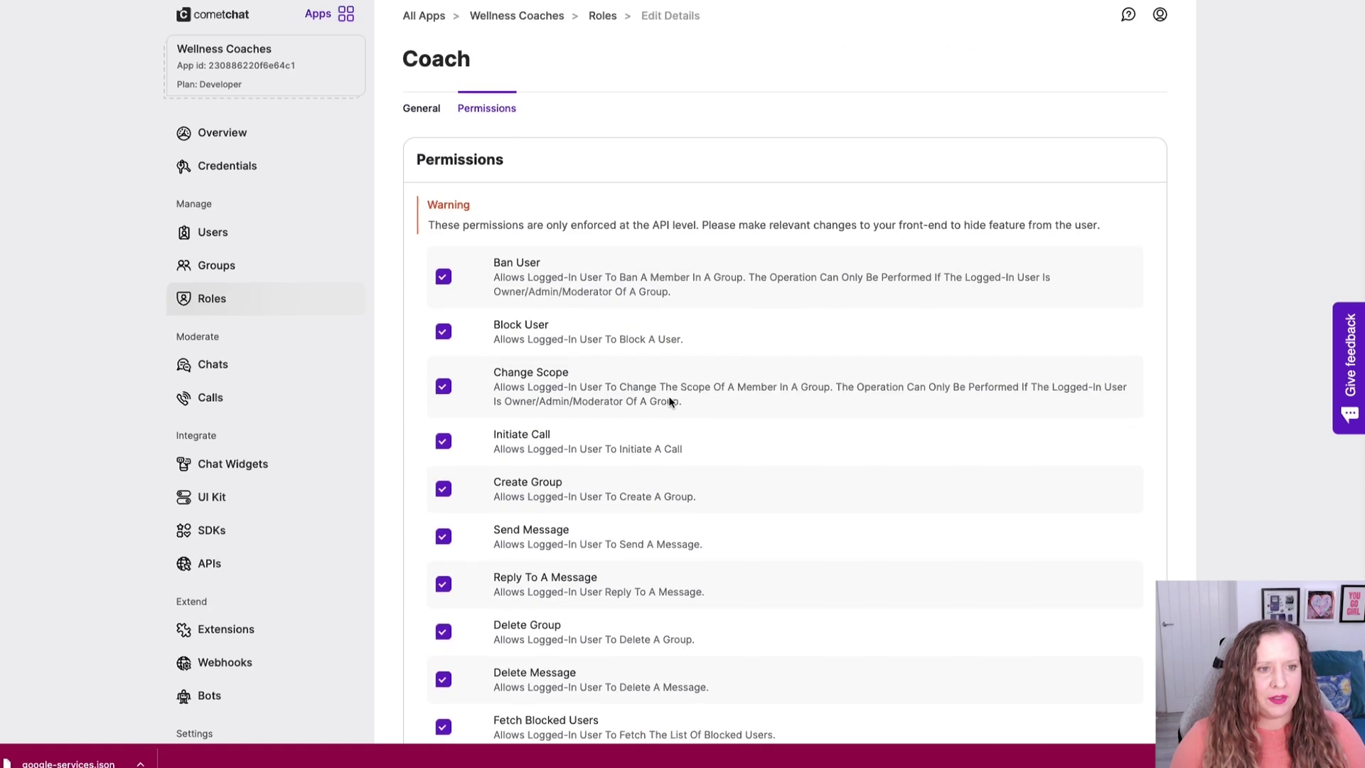
left_click(424, 109)
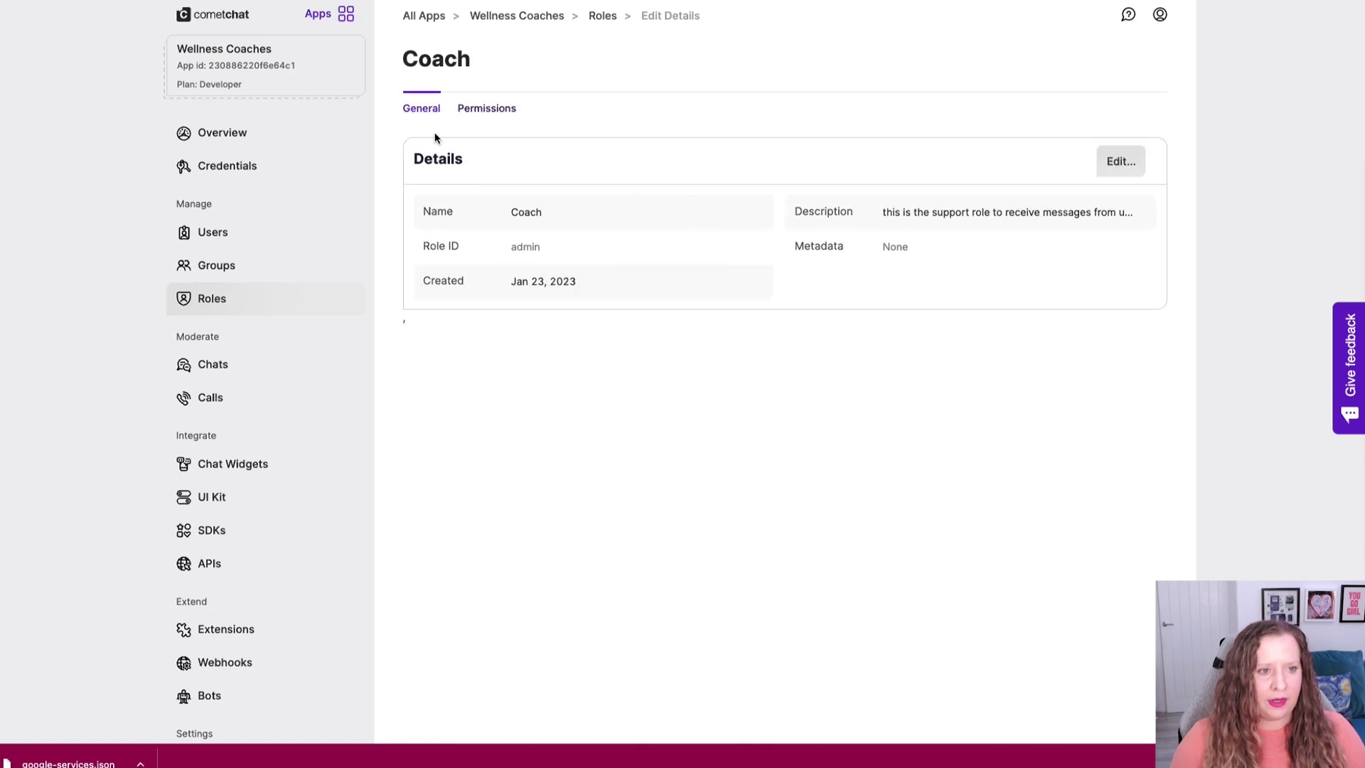
Open the Default Role's permissions and revoke Ban User and Block User.
left_click(211, 297)
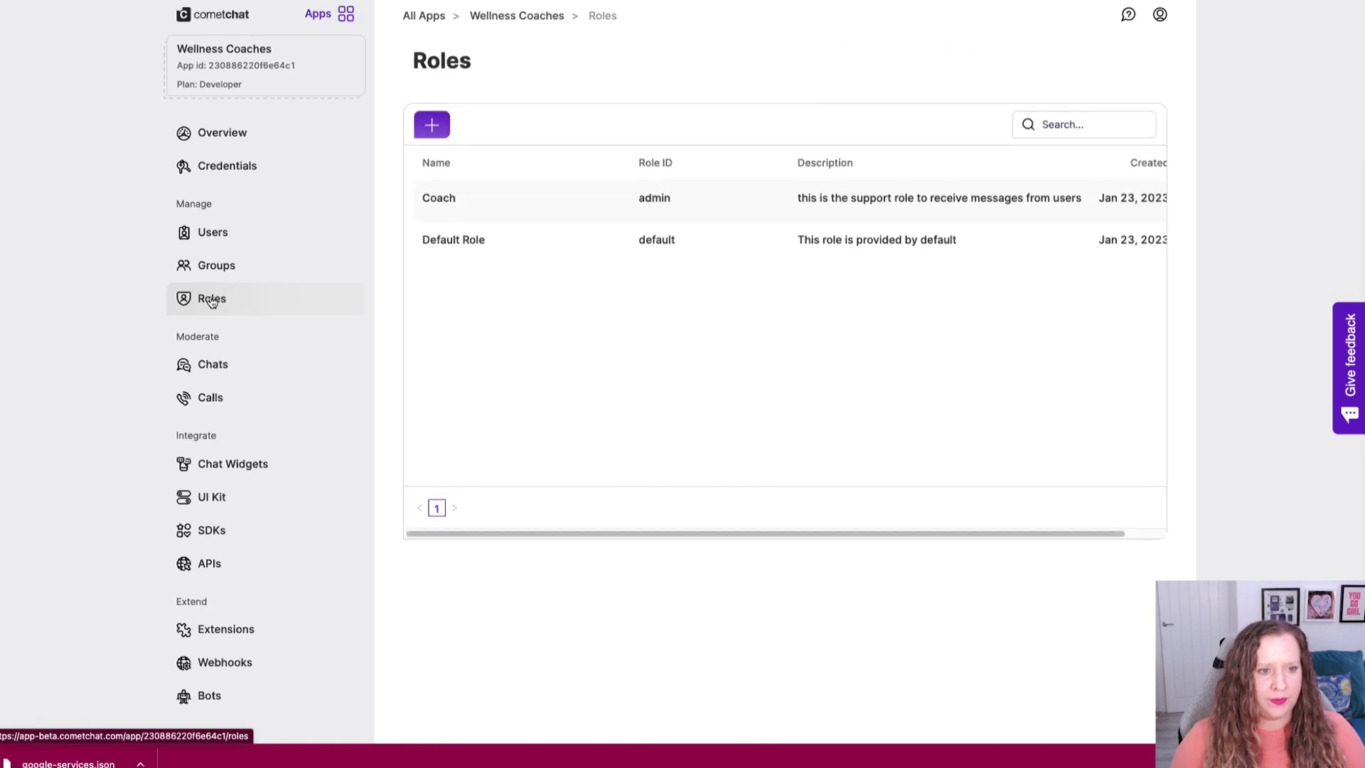
left_click(474, 238)
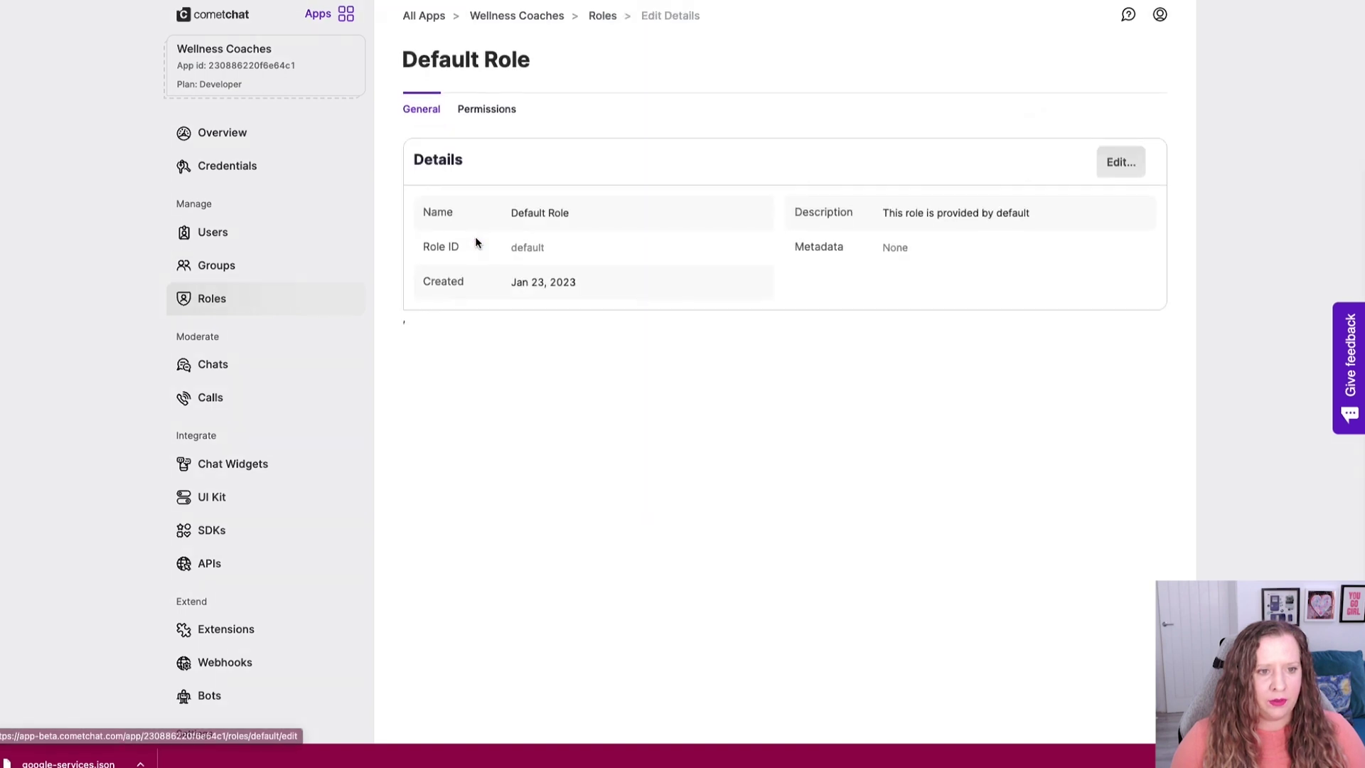
left_click(484, 109)
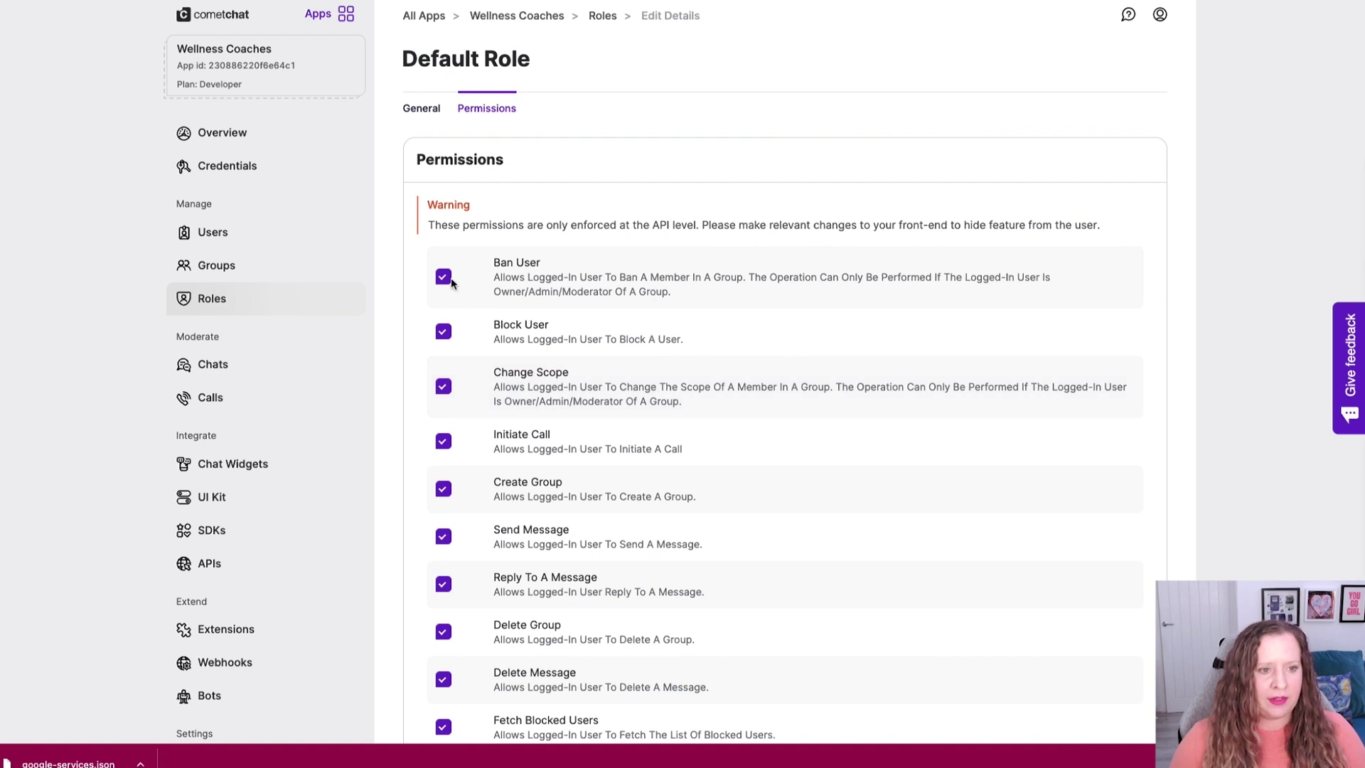
scroll(527, 347, "down", 4)
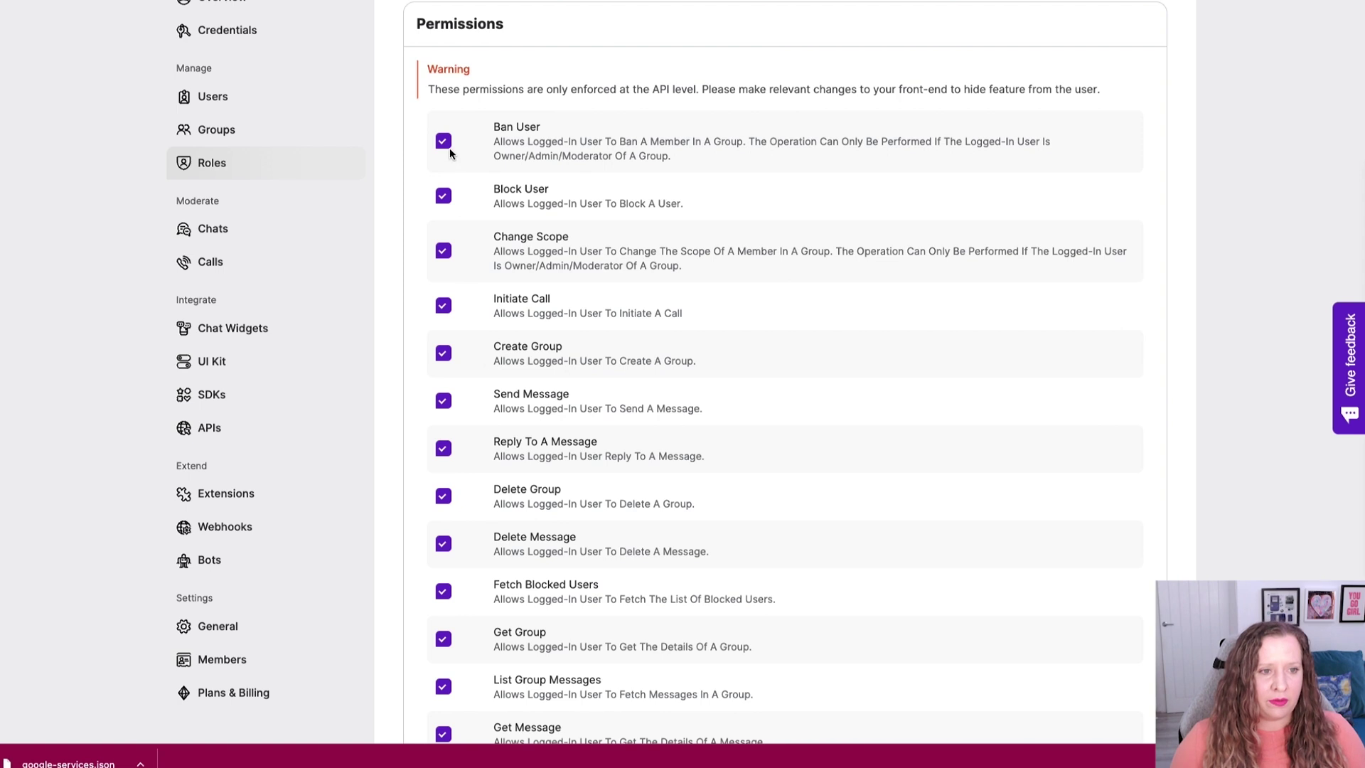
left_click(444, 196)
left_click(445, 142)
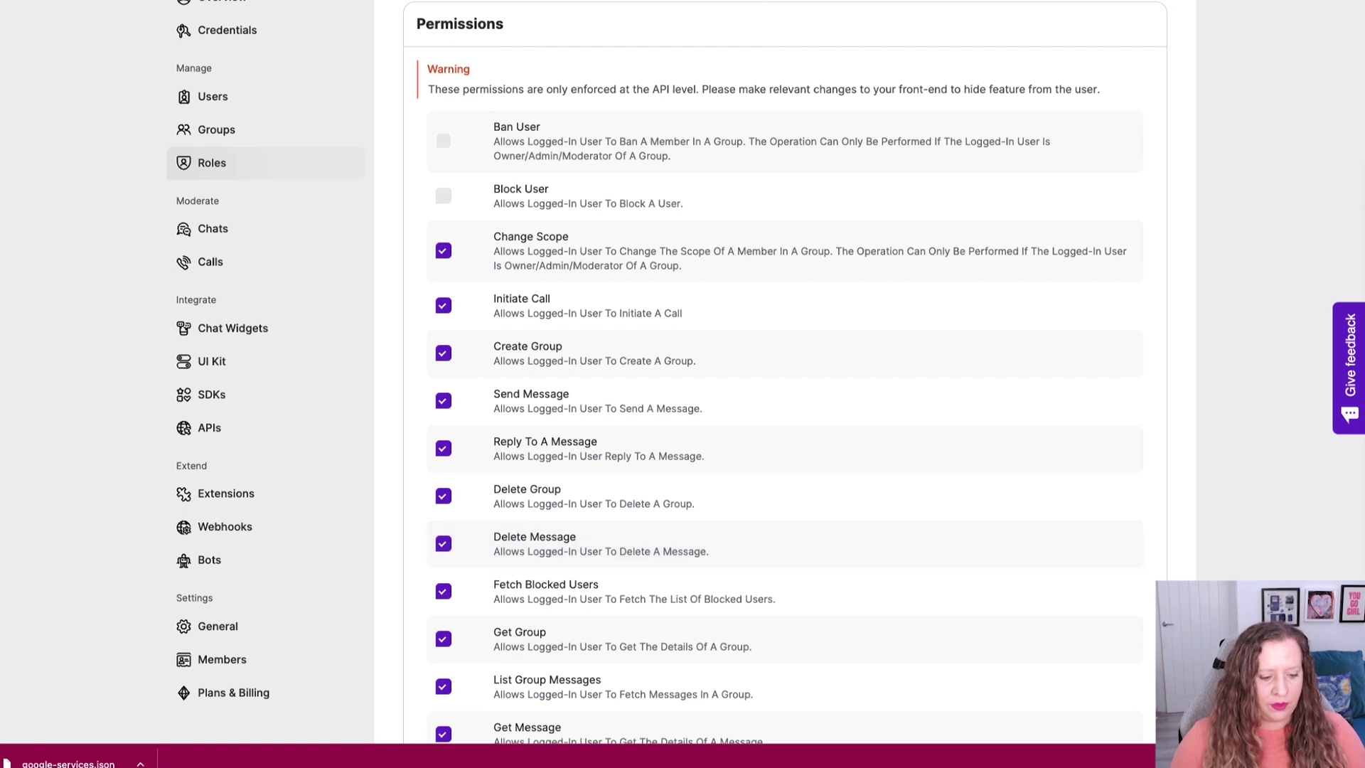
Also revoke List Users, Group Mass Operation, Unban User and Kick Member for the Default Role.
scroll(580, 363, "down", 15)
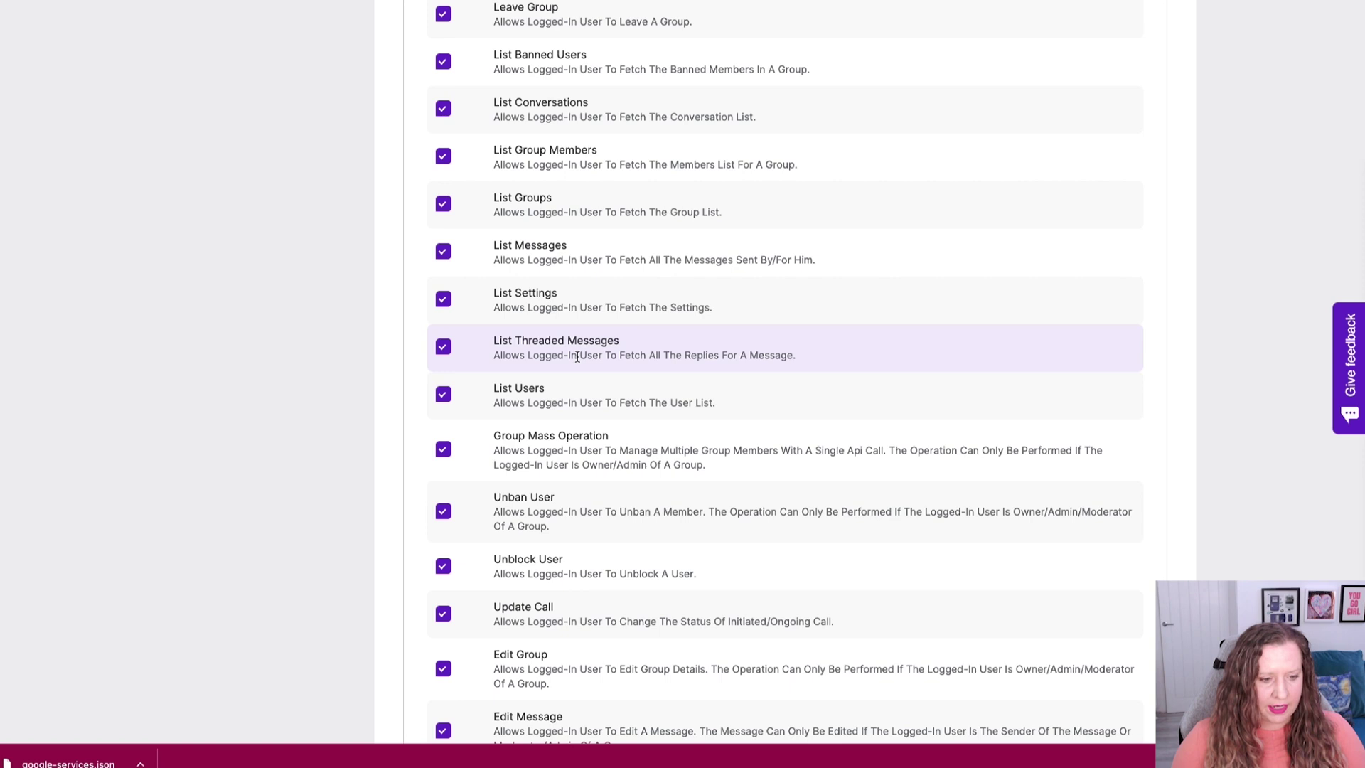
scroll(577, 357, "down", 1)
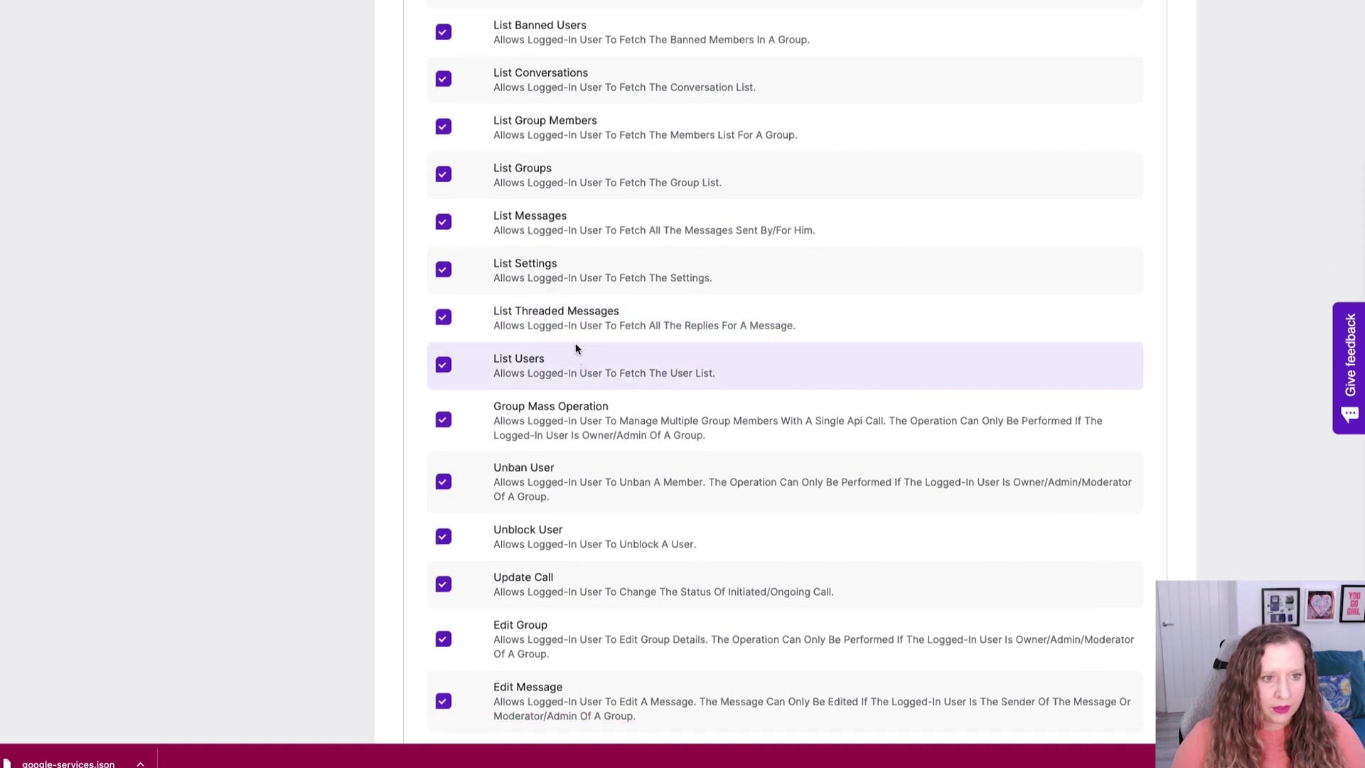
scroll(575, 352, "up", 4)
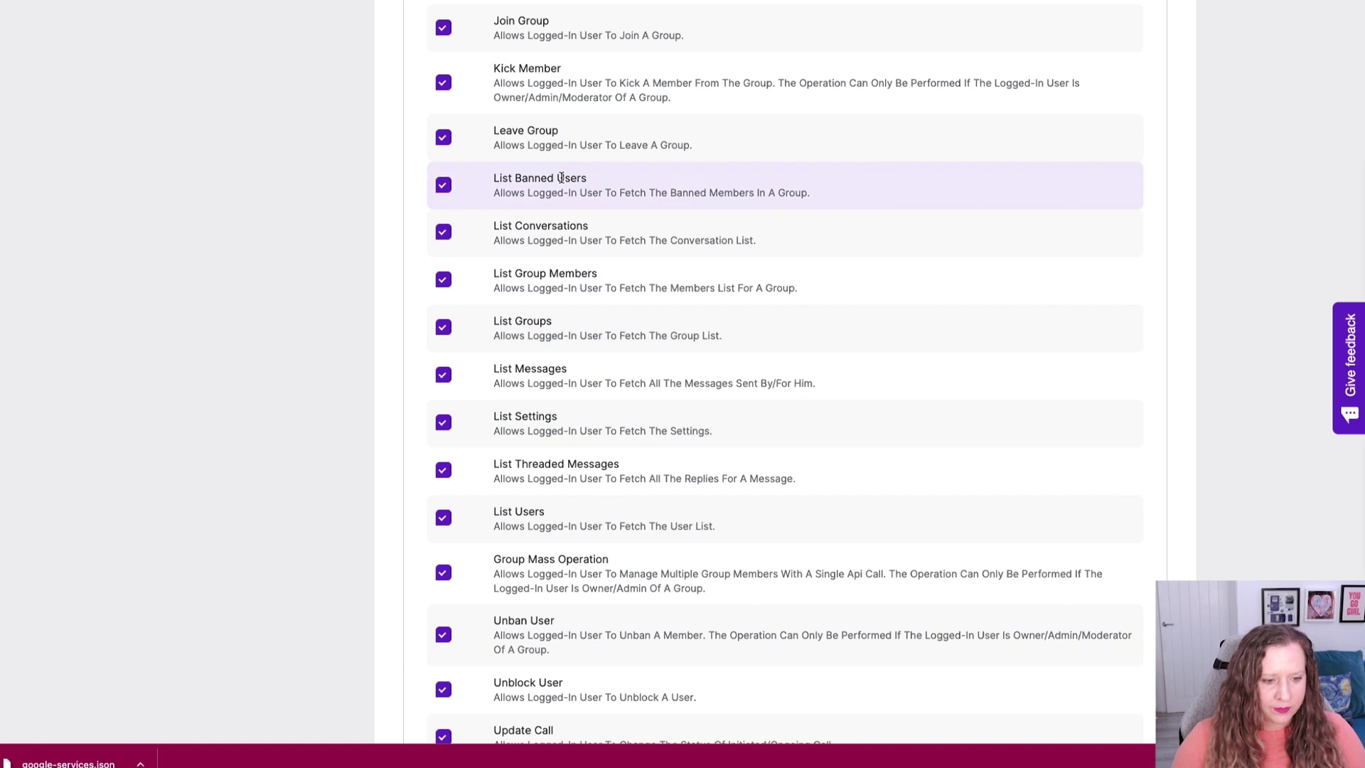
left_click(443, 517)
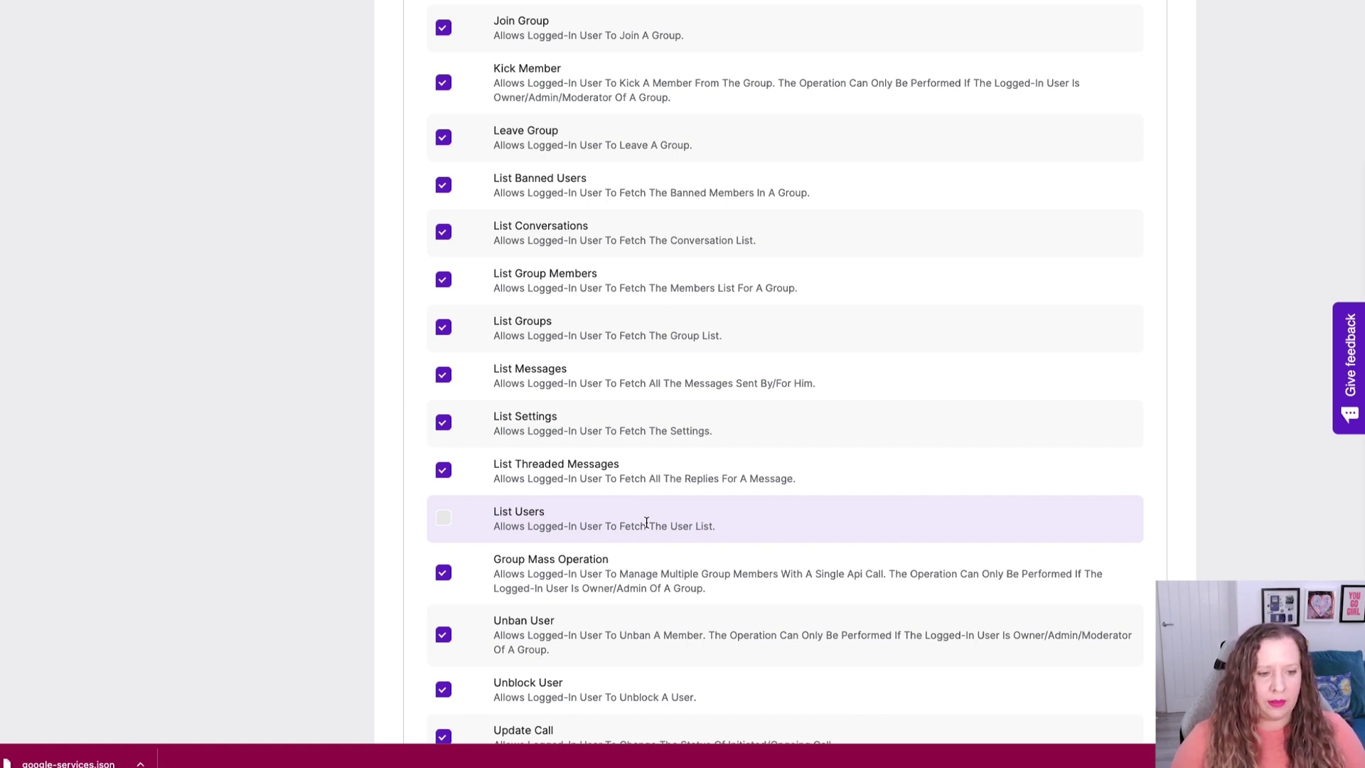
scroll(646, 522, "down", 4)
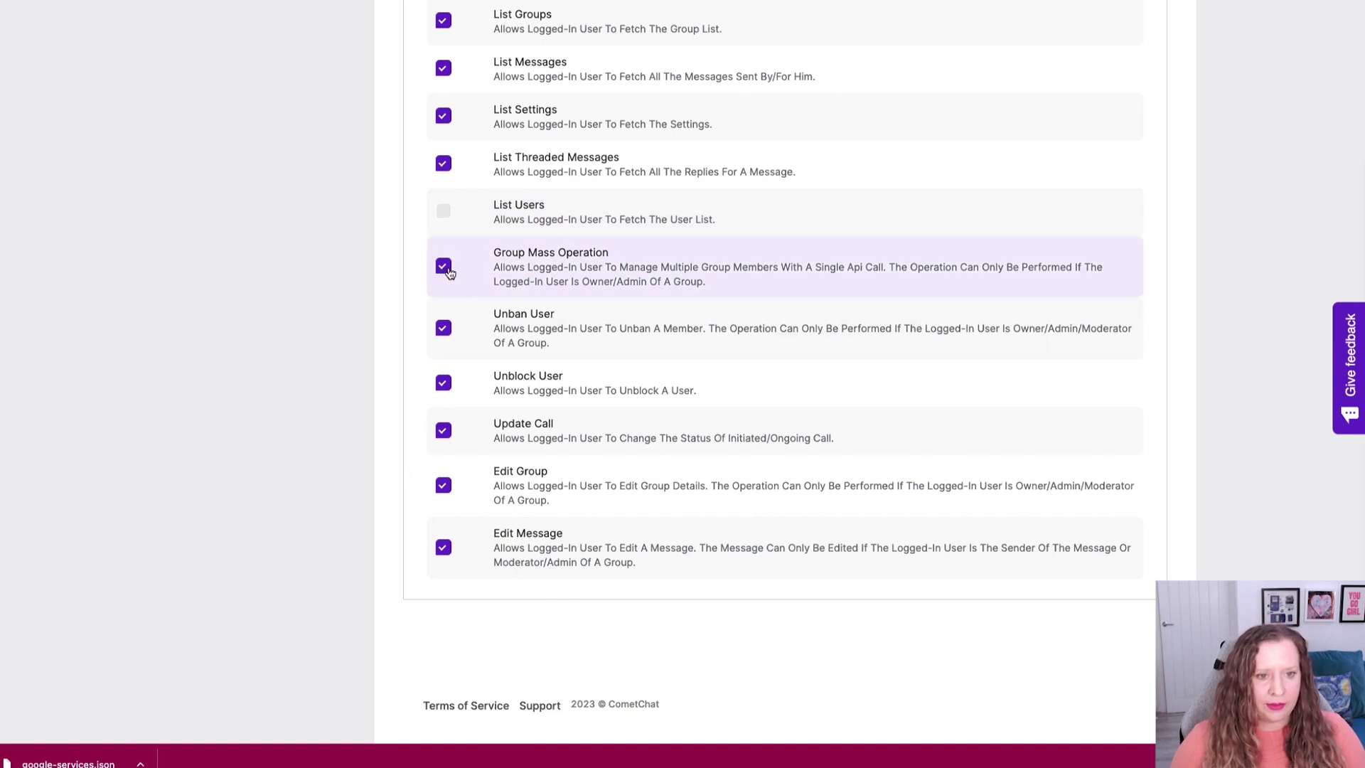
left_click(443, 268)
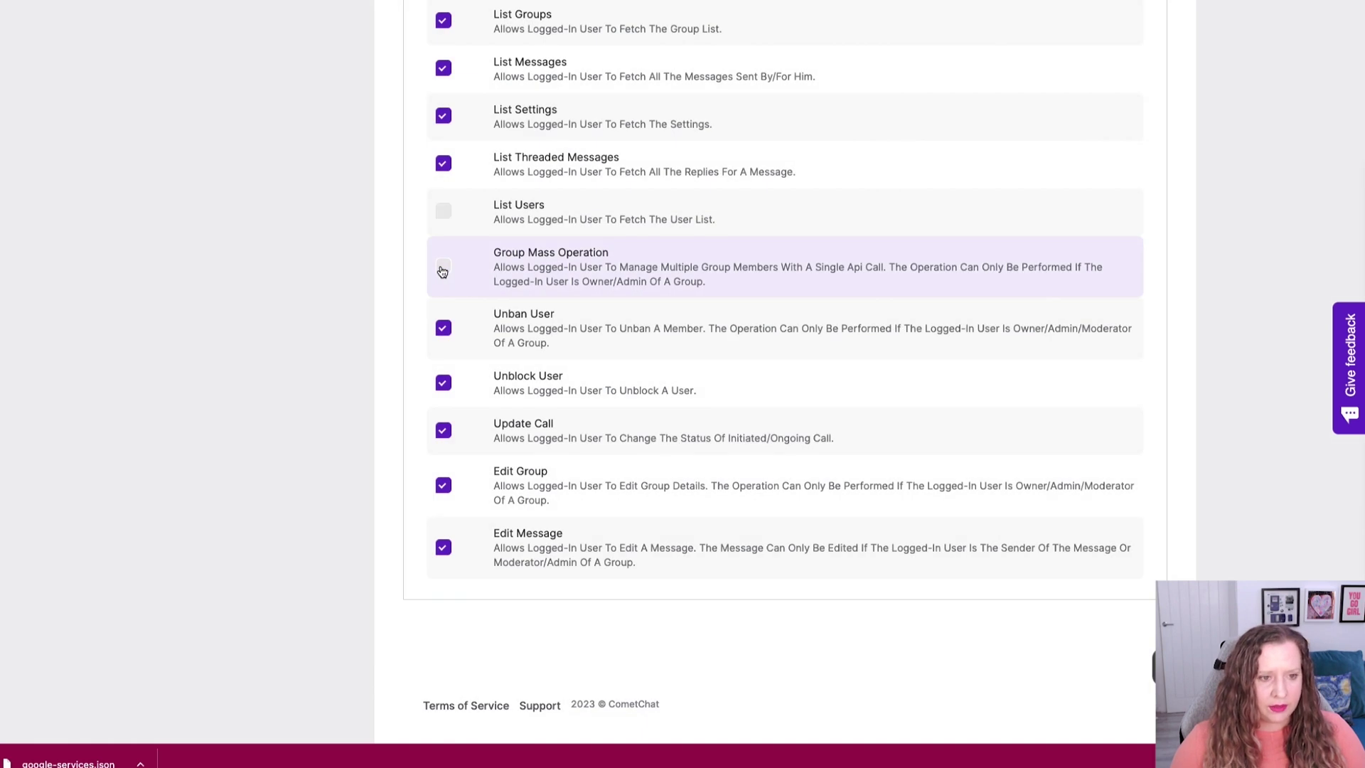
left_click(443, 327)
scroll(547, 417, "up", 8)
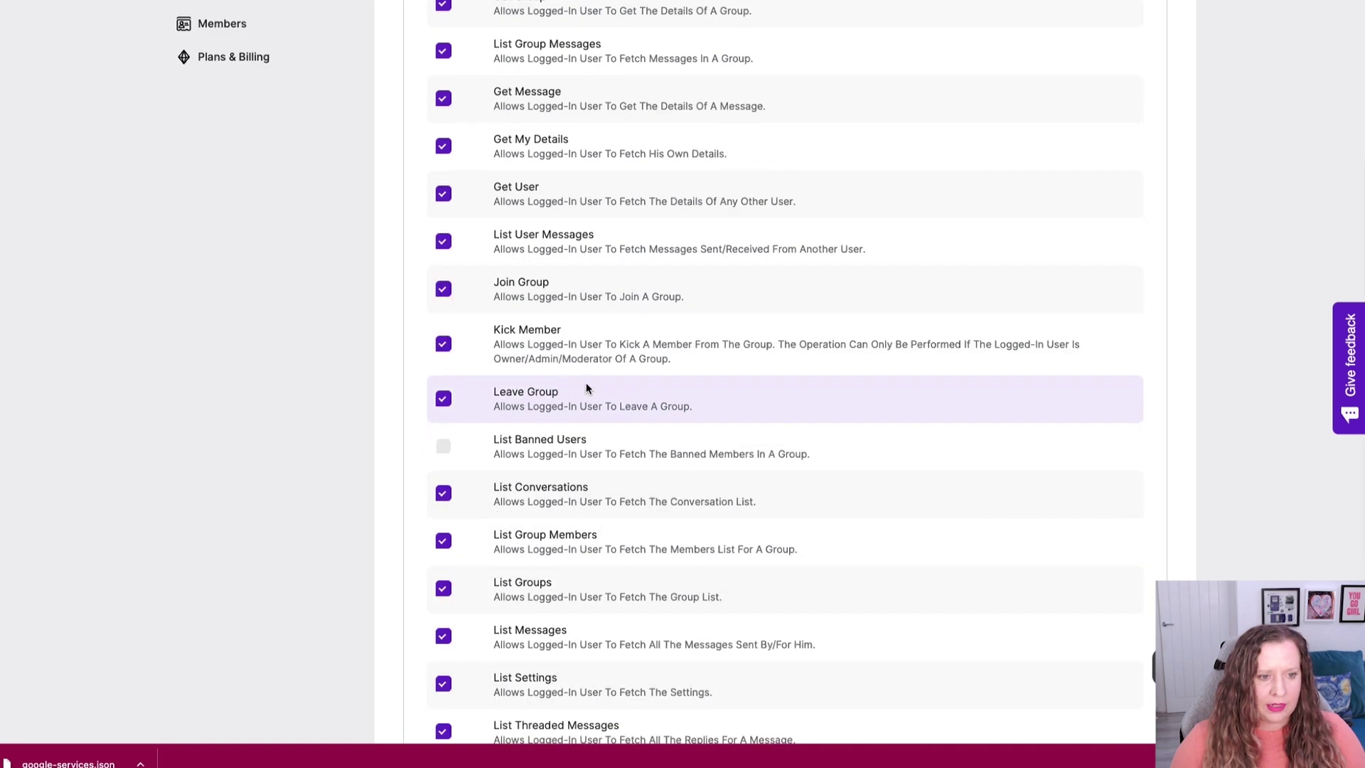
left_click(443, 343)
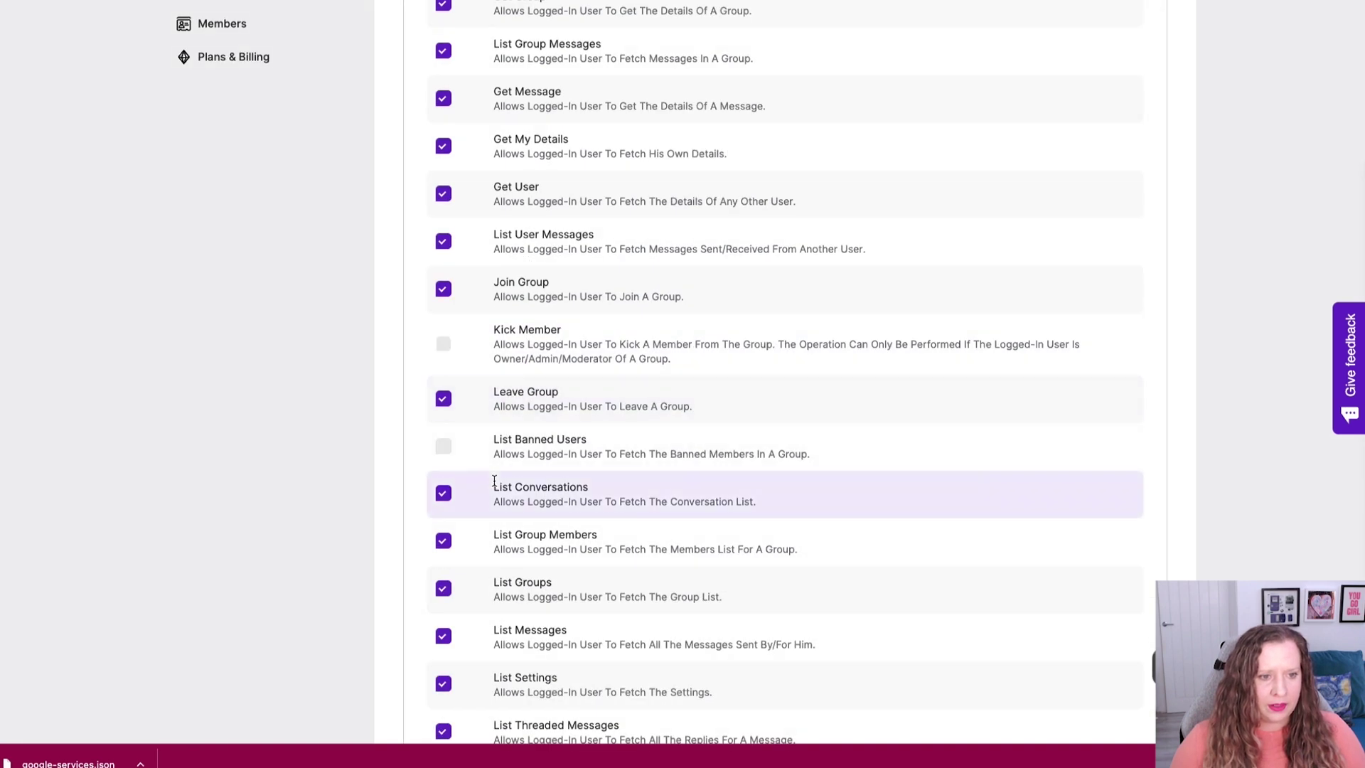
scroll(494, 482, "up", 11)
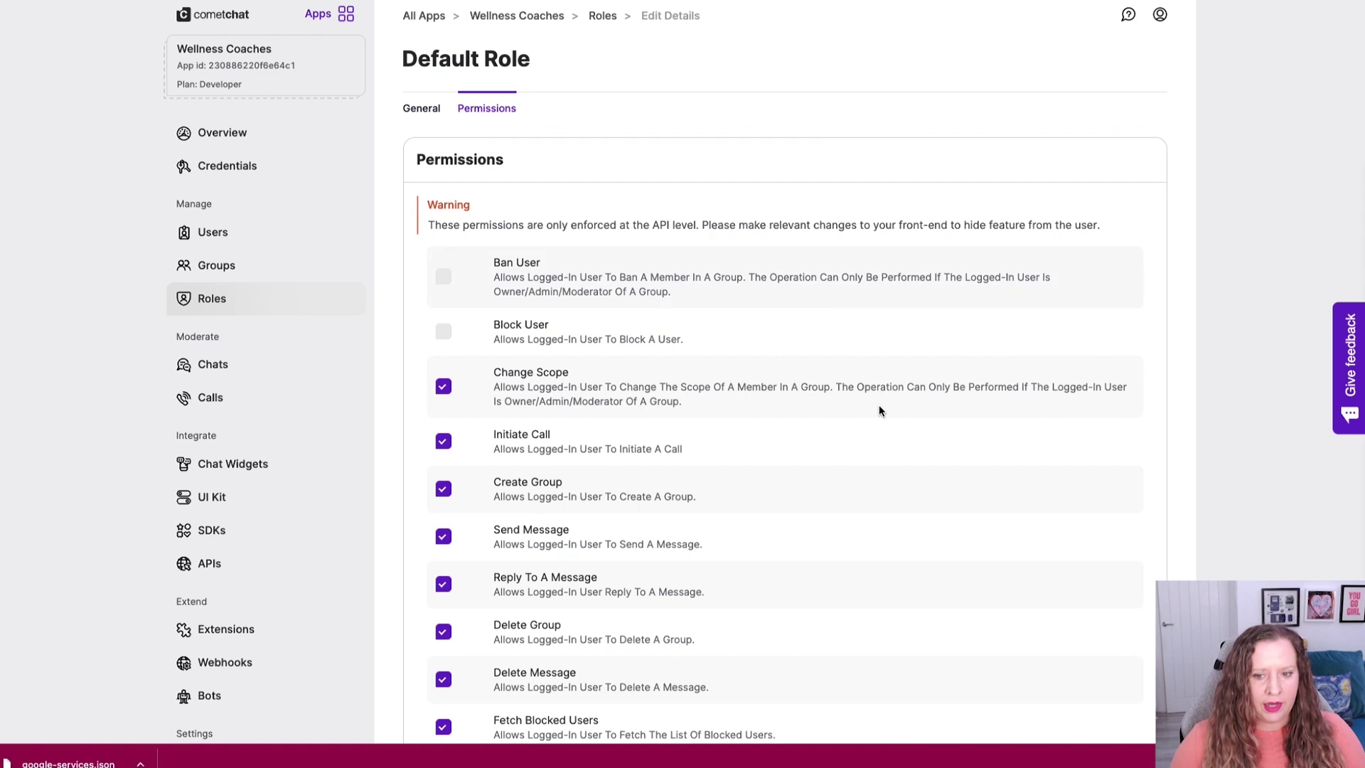
Start a new group named 'Circle' with GUID 'circlechat'.
left_click(201, 309)
left_click(217, 269)
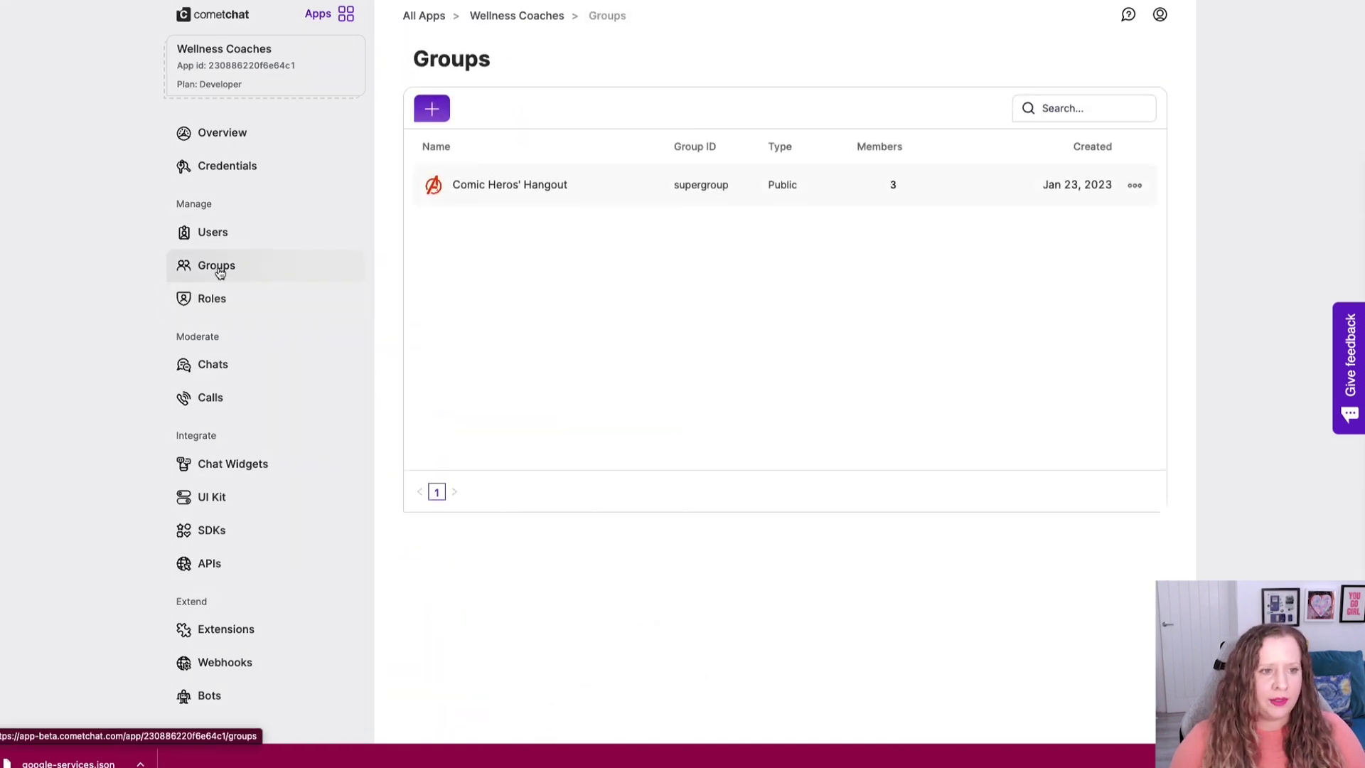
left_click(432, 113)
type("Circle")
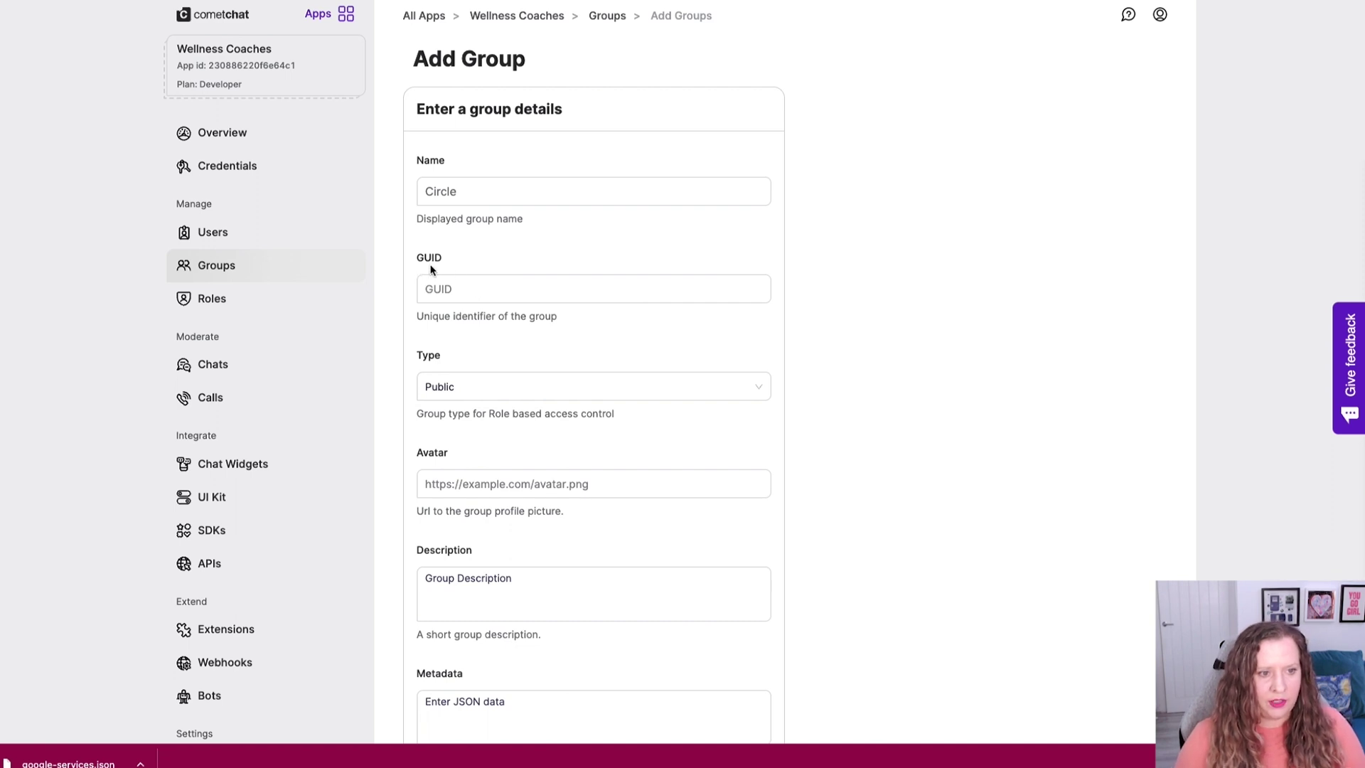
left_click(475, 290)
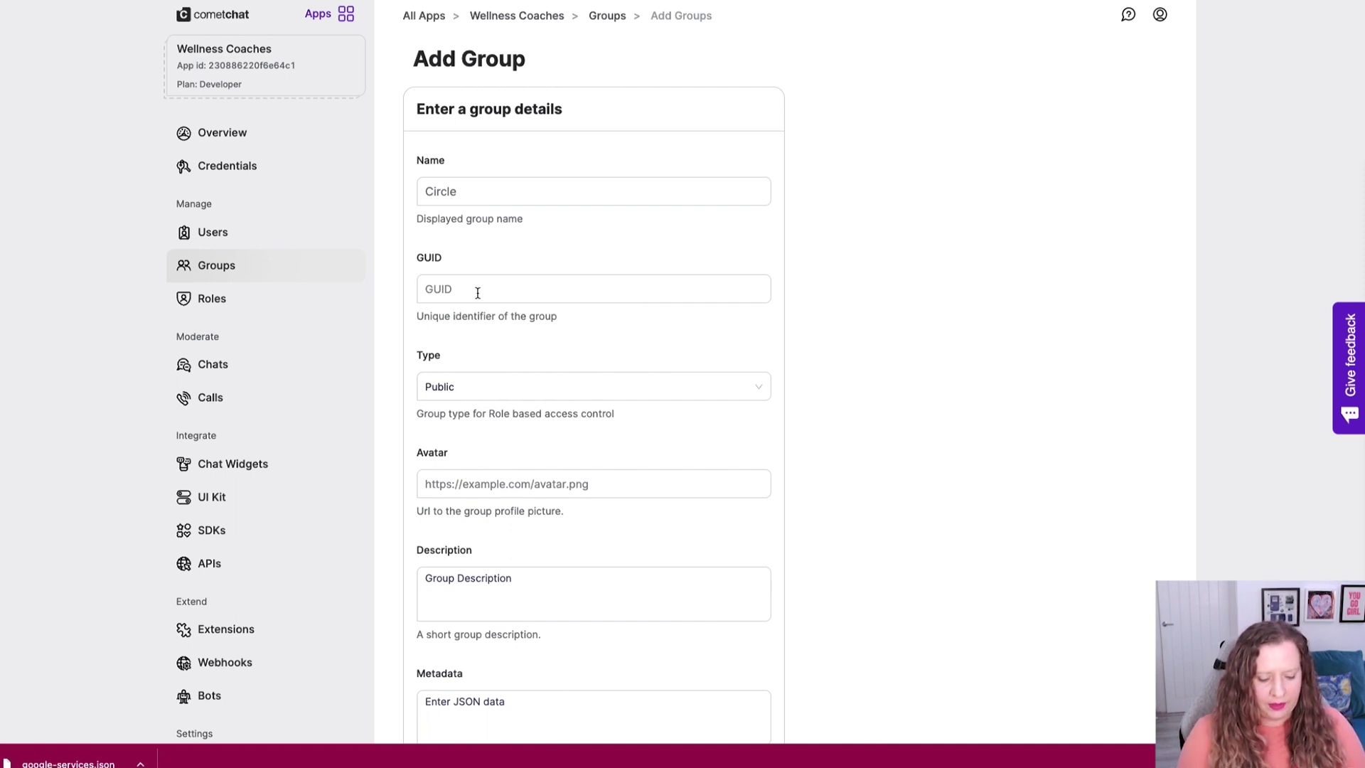
type("Cirlc")
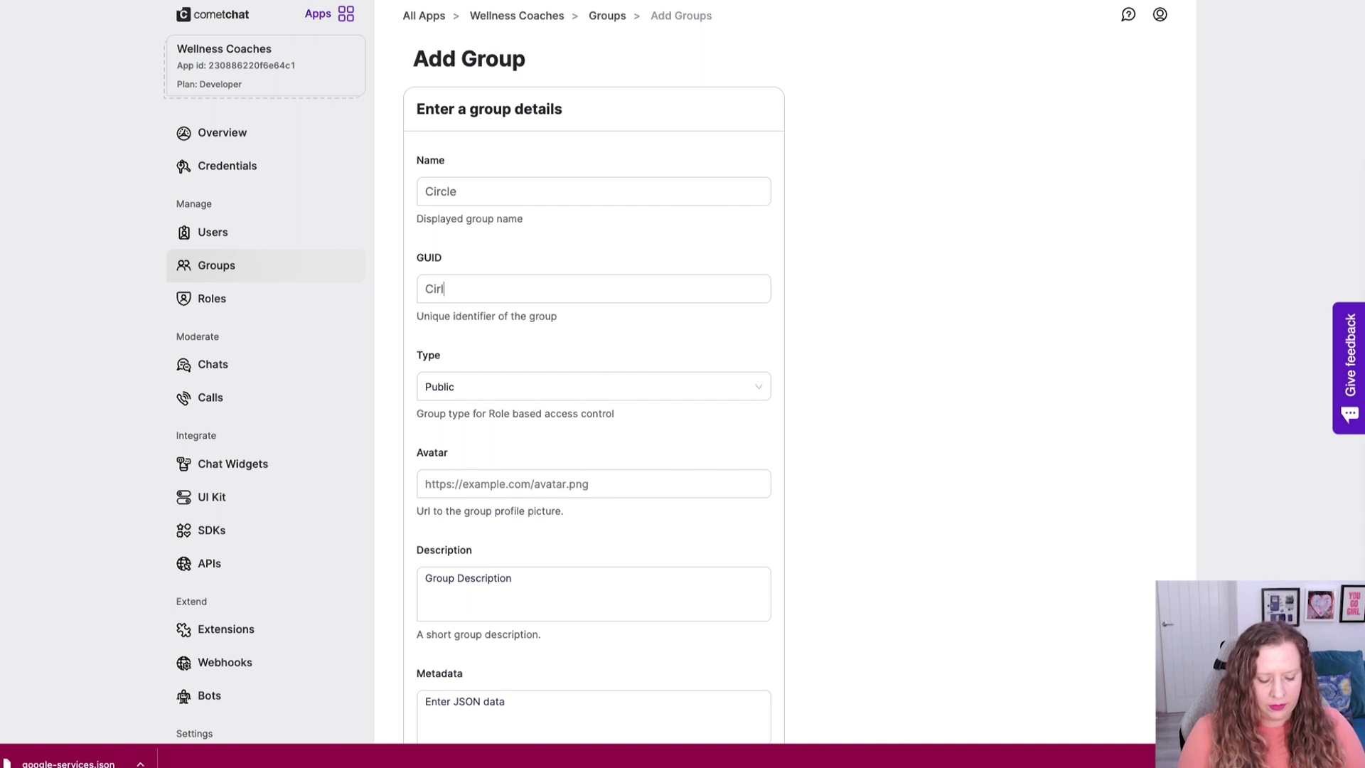
key("BackSpace")
key("BackSpace")
type("cle")
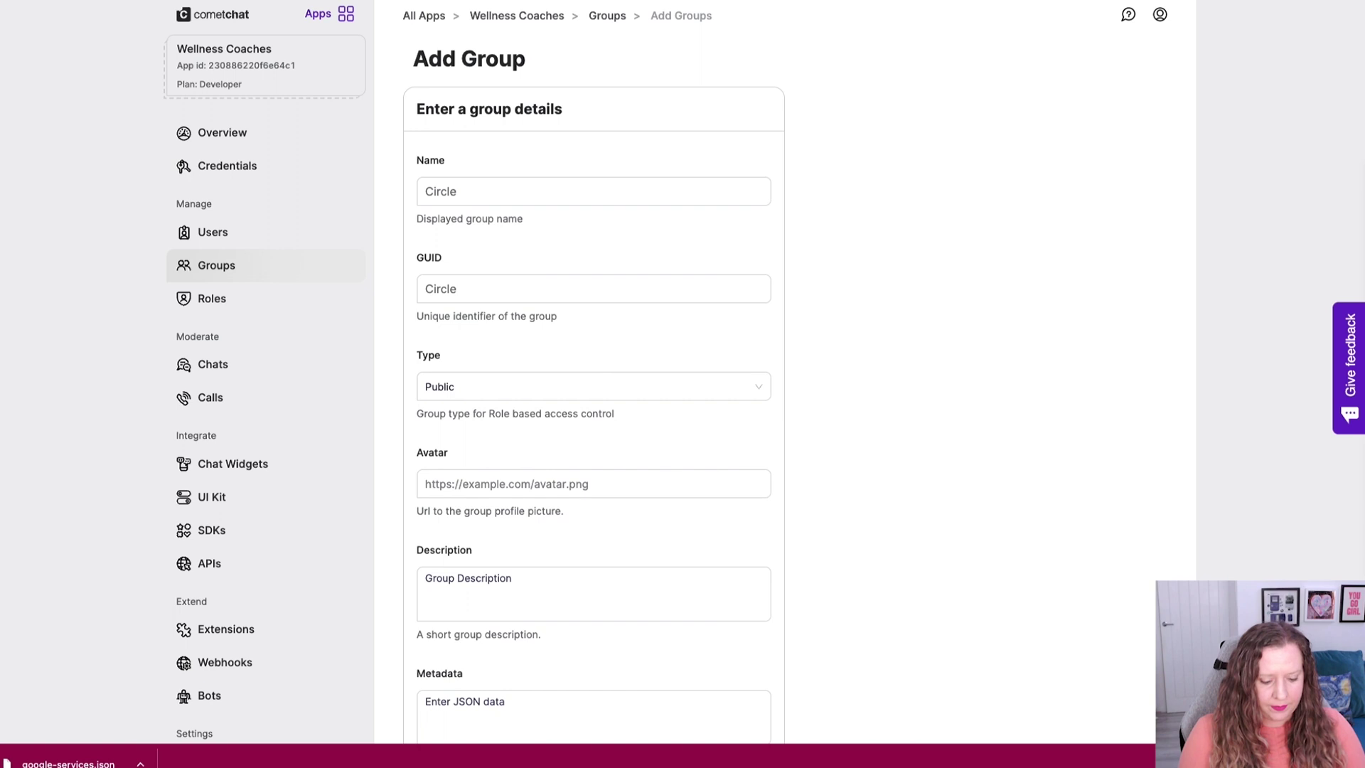
type("chat")
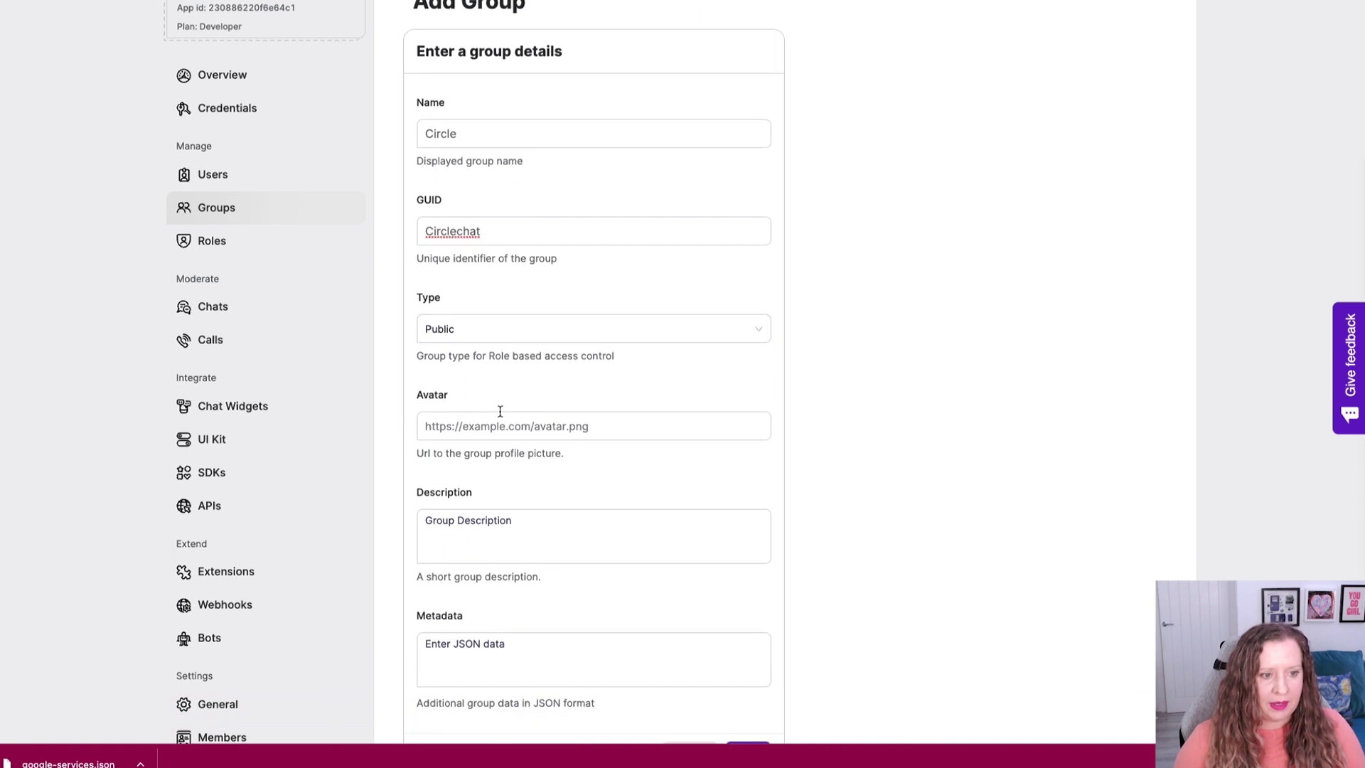
Paste the avatar URL, add the description 'Safe space group chat for memebers', and save the group.
scroll(501, 407, "down", 1)
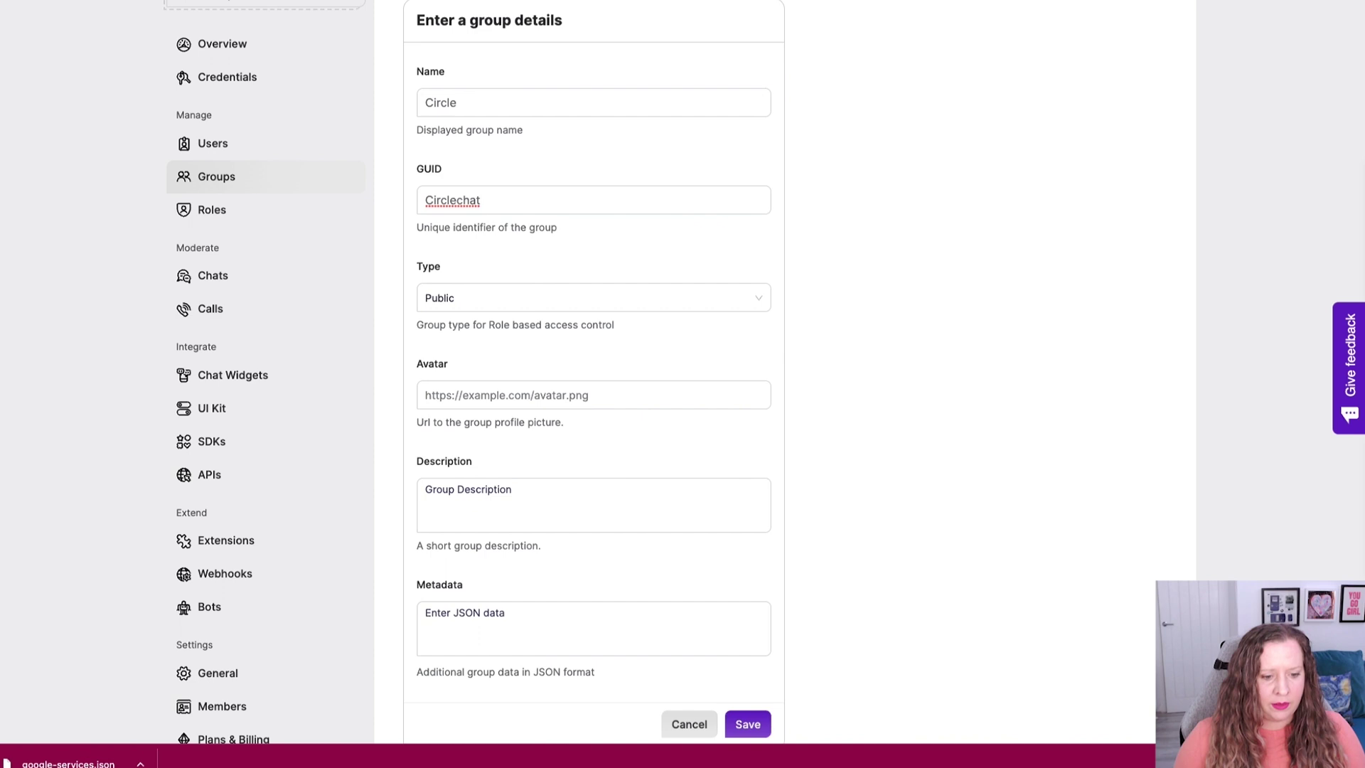
left_click(576, 396)
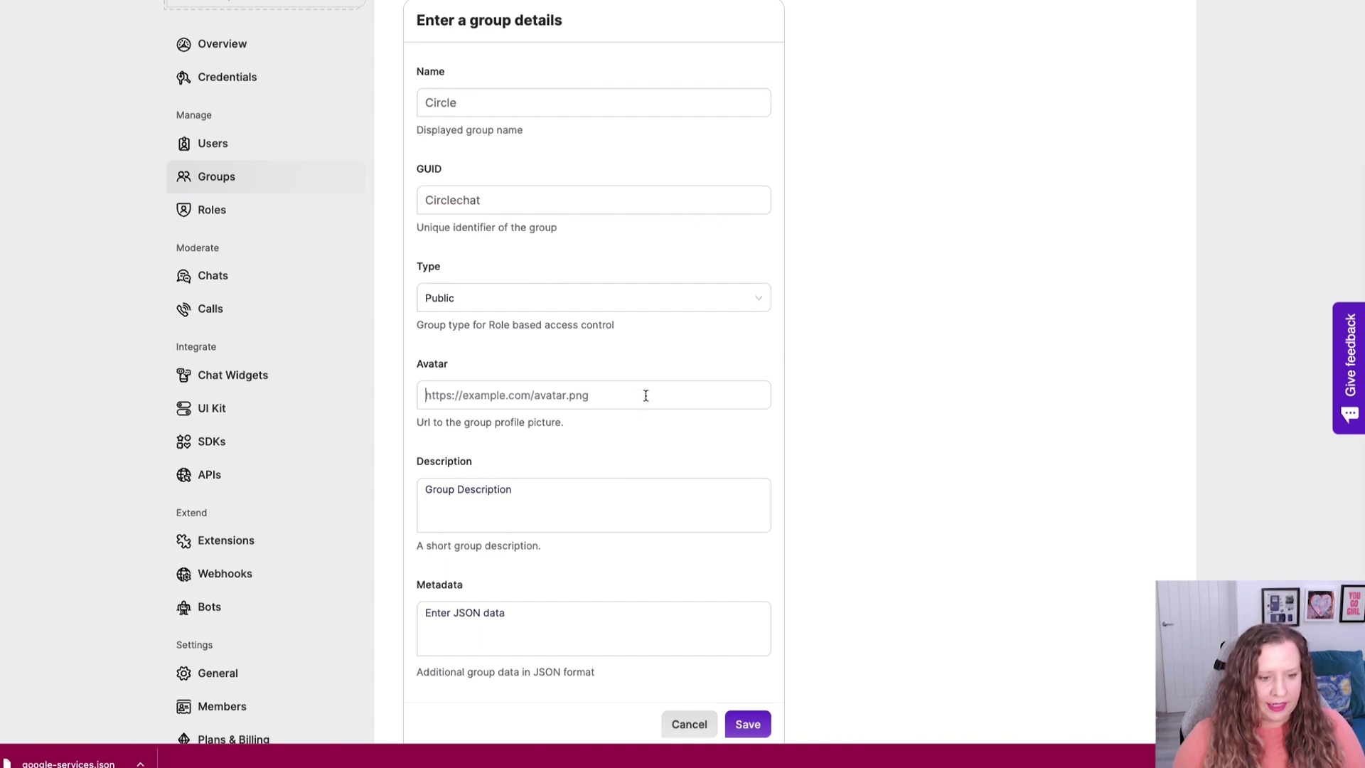
key("ctrl+v")
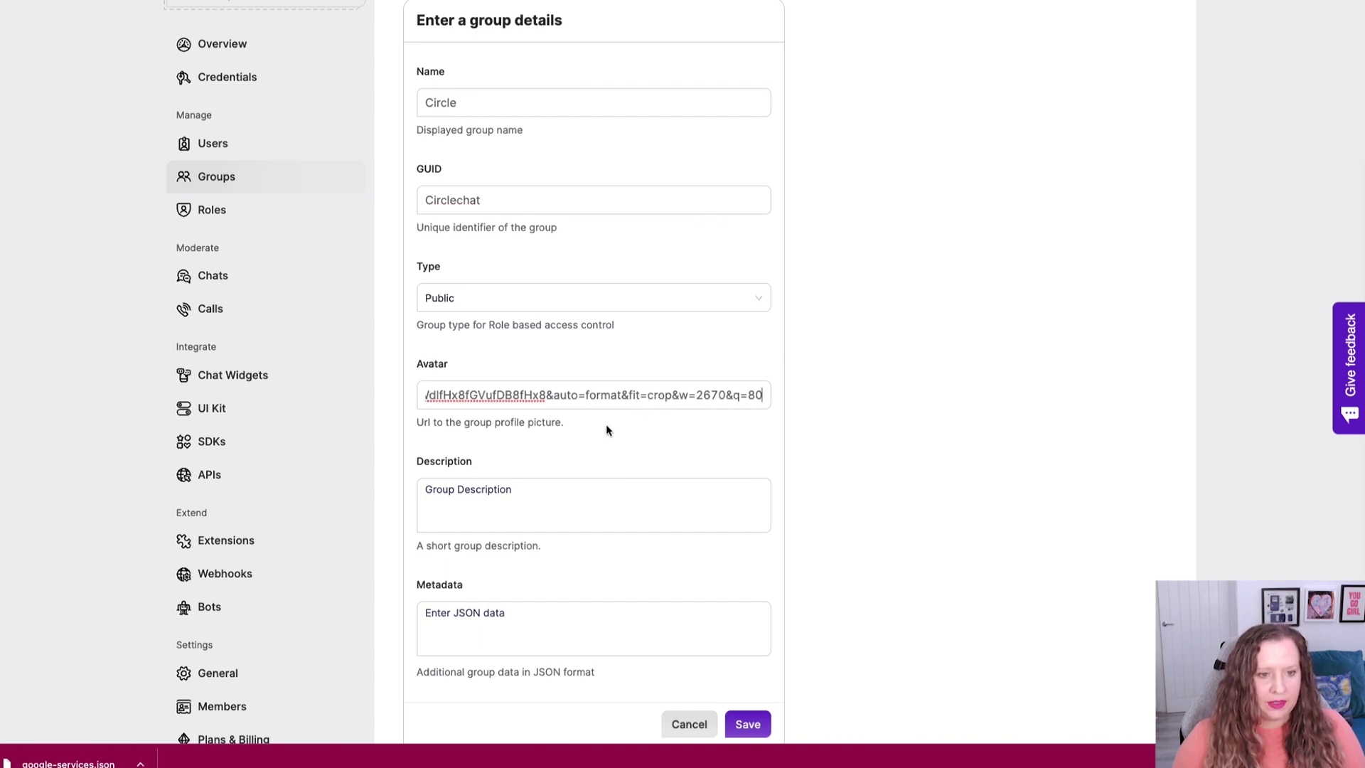
left_click(579, 506)
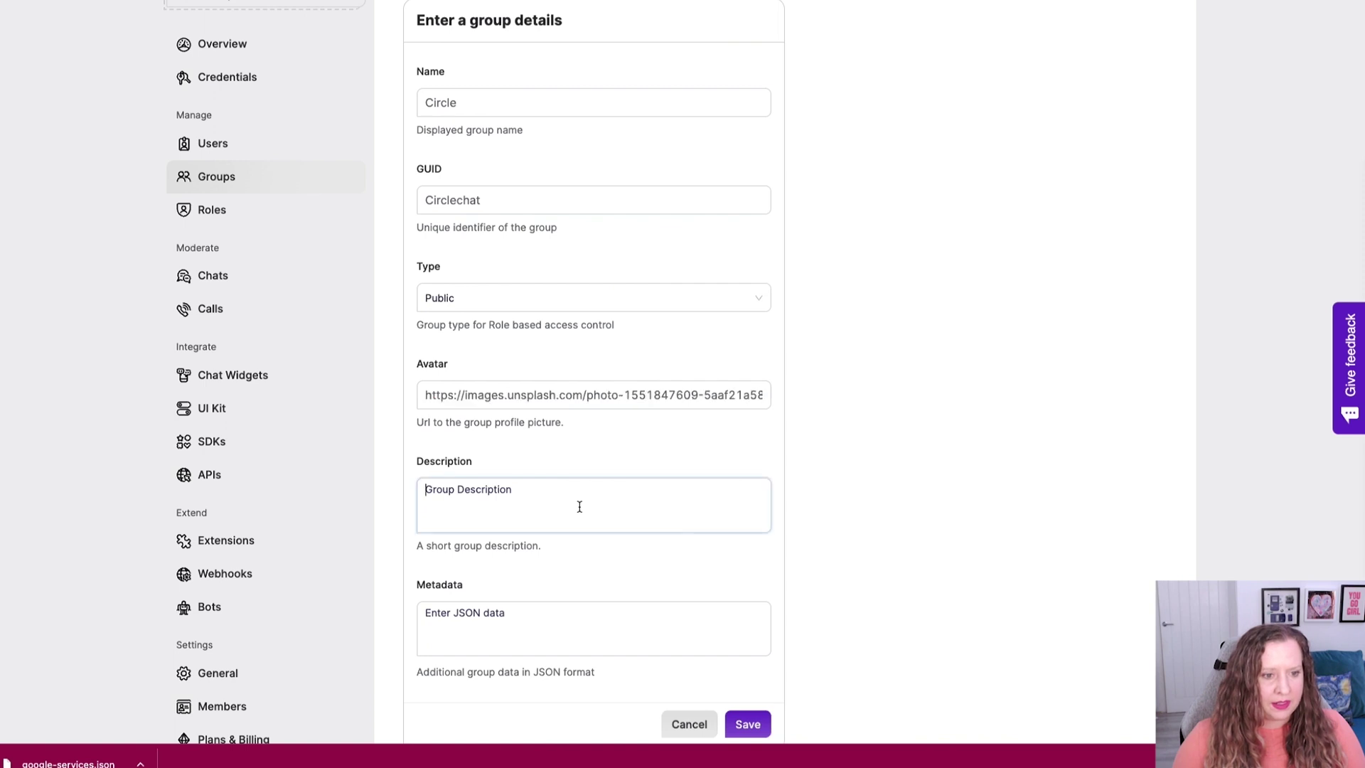
scroll(579, 506, "down", 3)
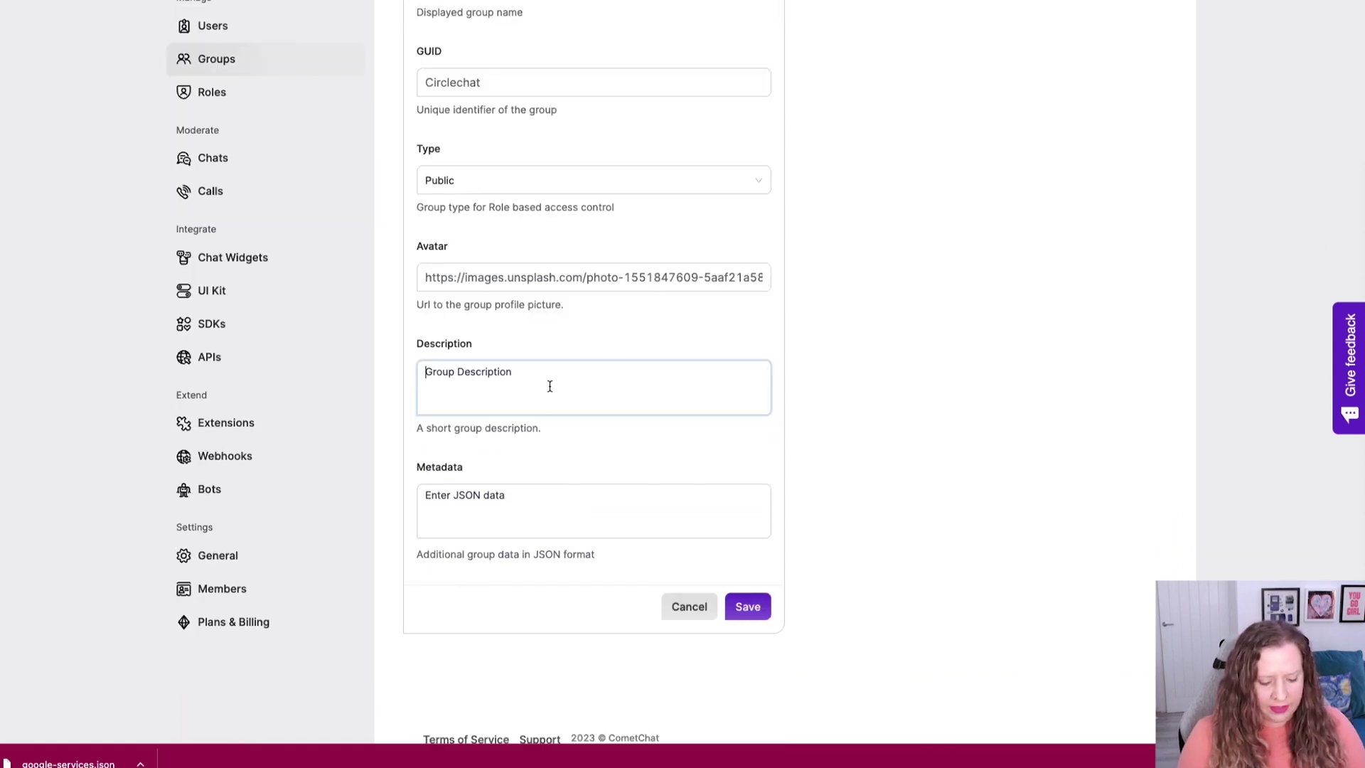
type("S")
key("BackSpace")
type("Safe space")
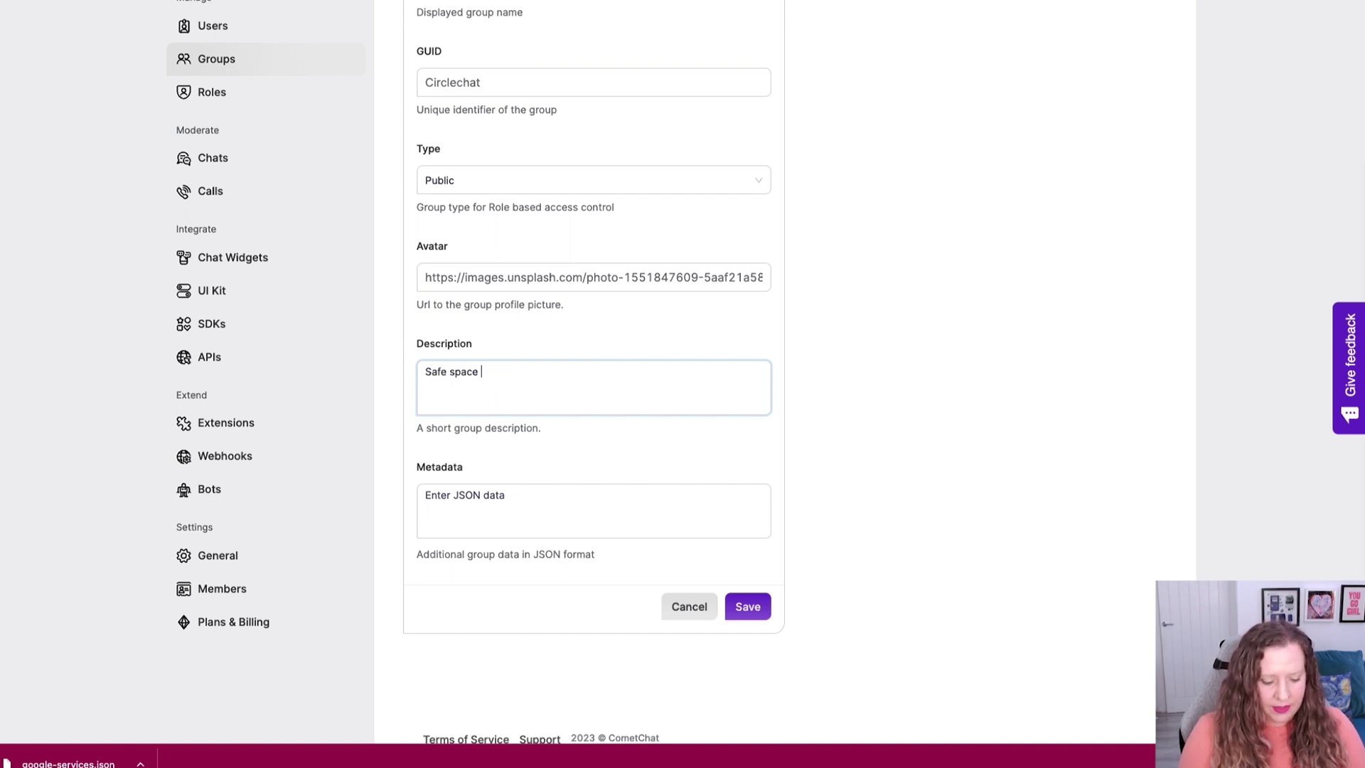
type(" group chatfor m")
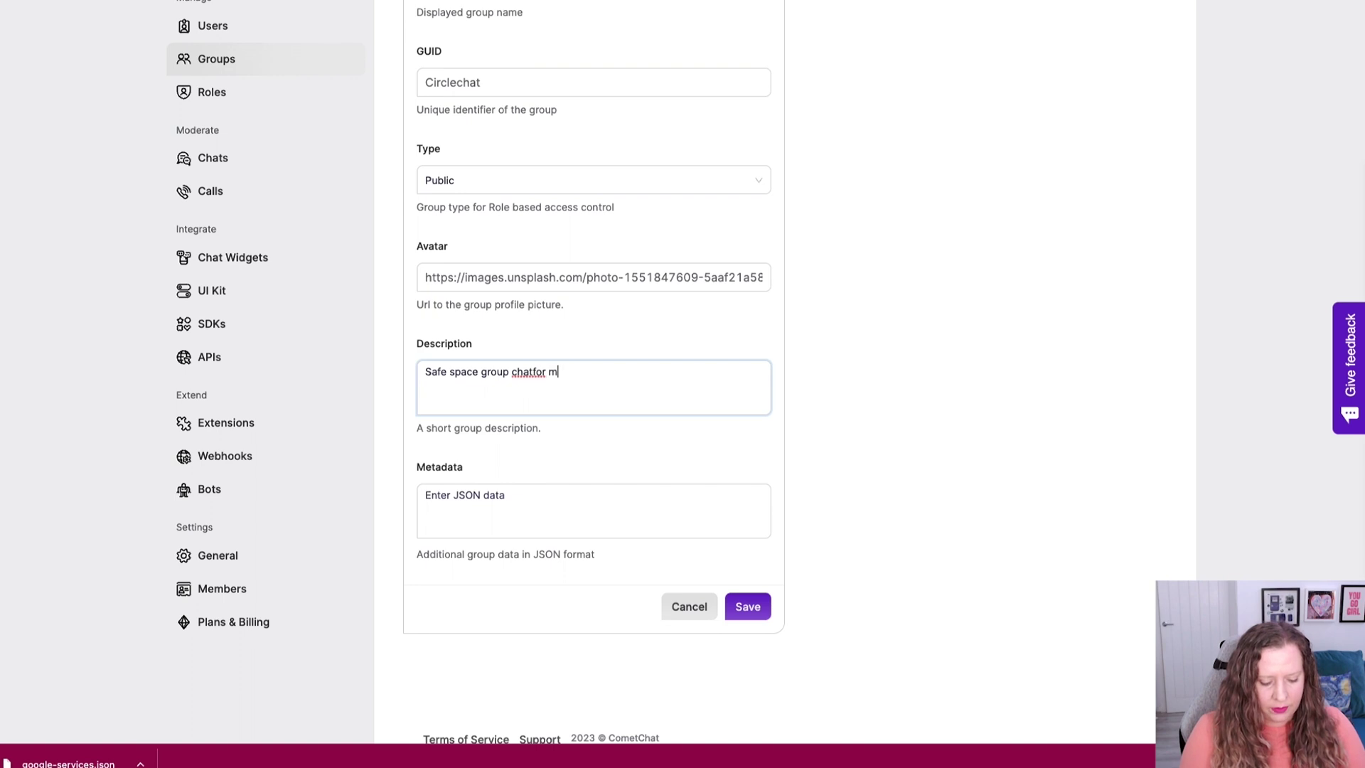
type("emebers")
left_click(534, 373)
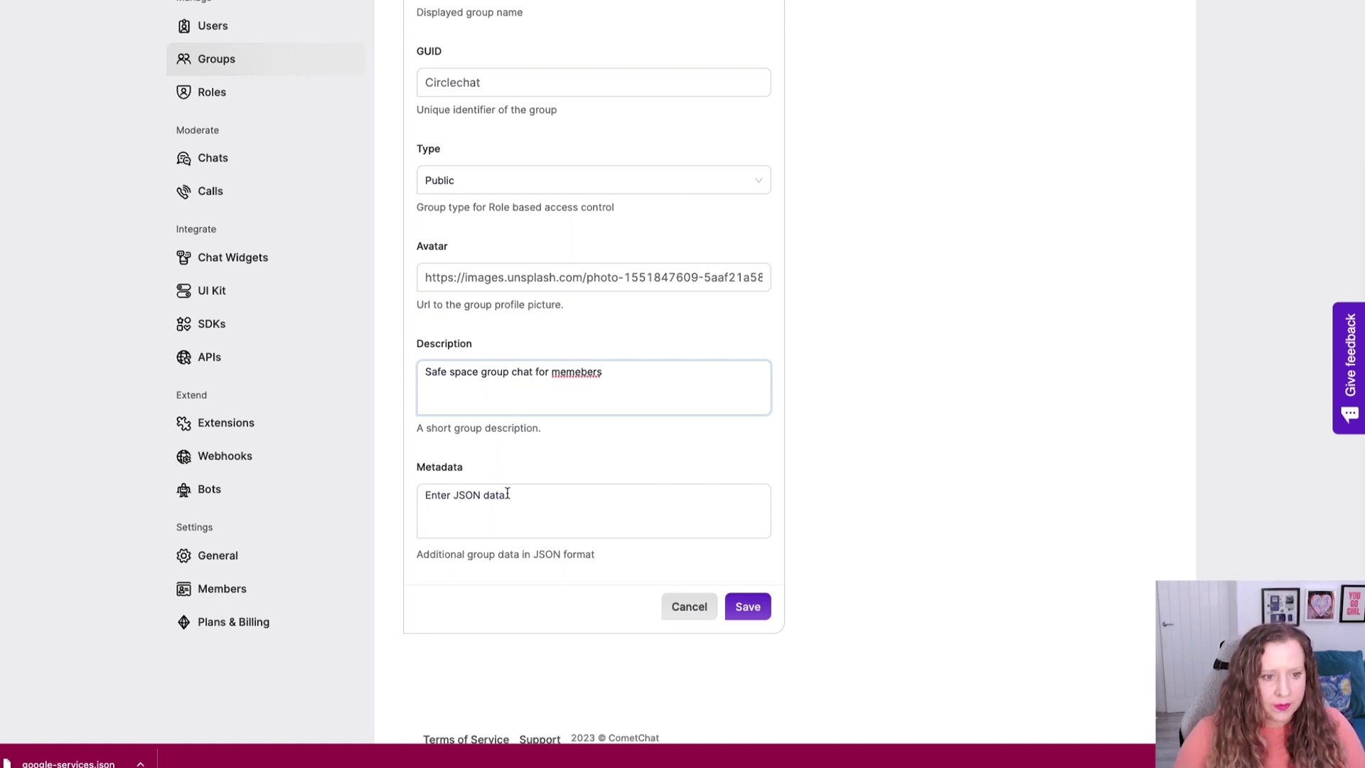
left_click(742, 608)
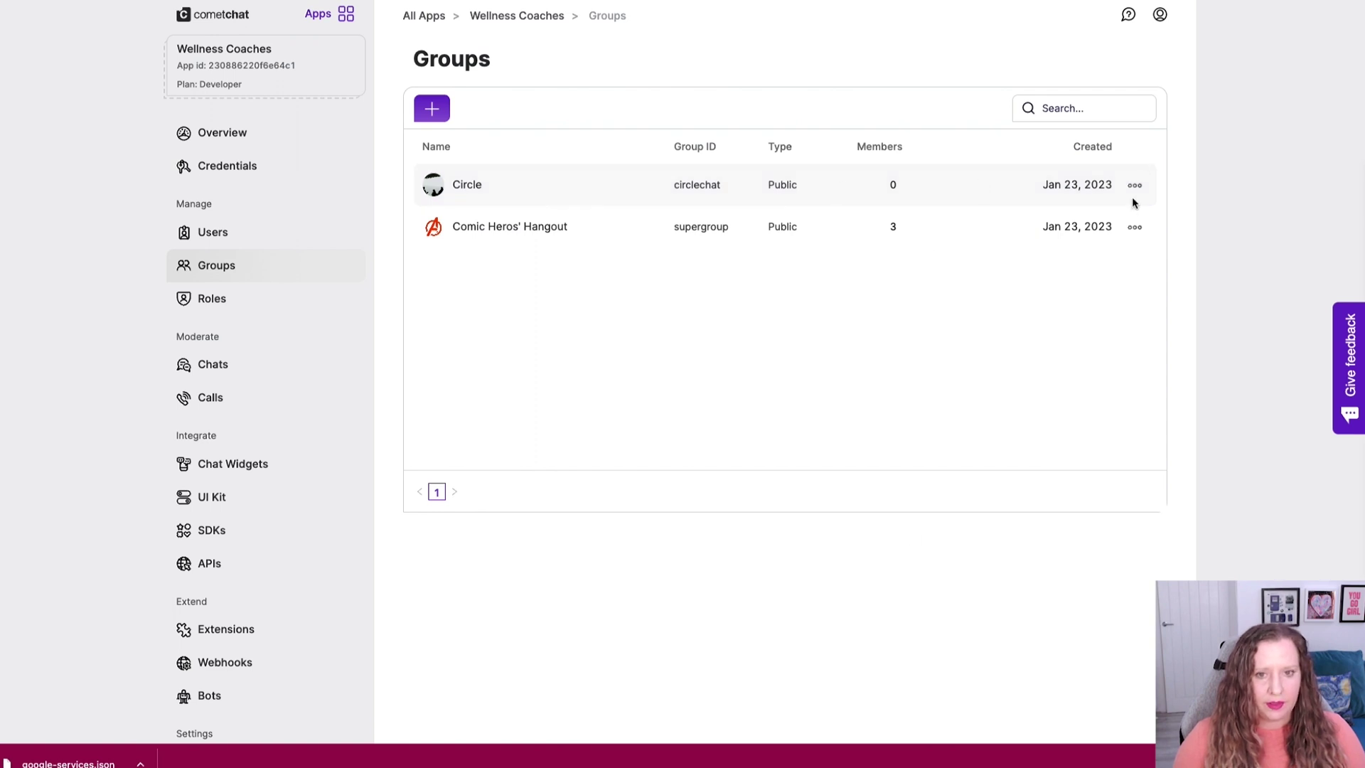
Open the Comic Heros' Hangout group's details and check its banned members.
left_click(1133, 227)
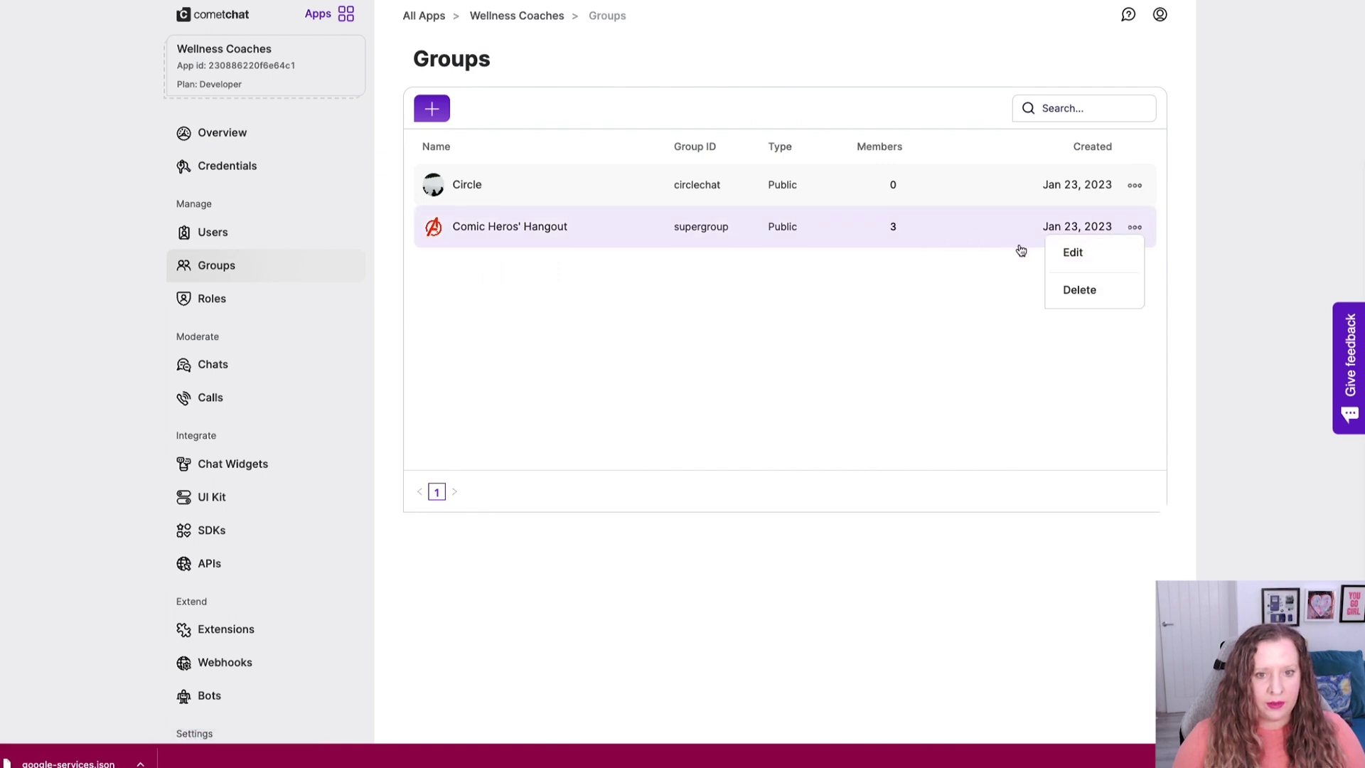
left_click(1067, 253)
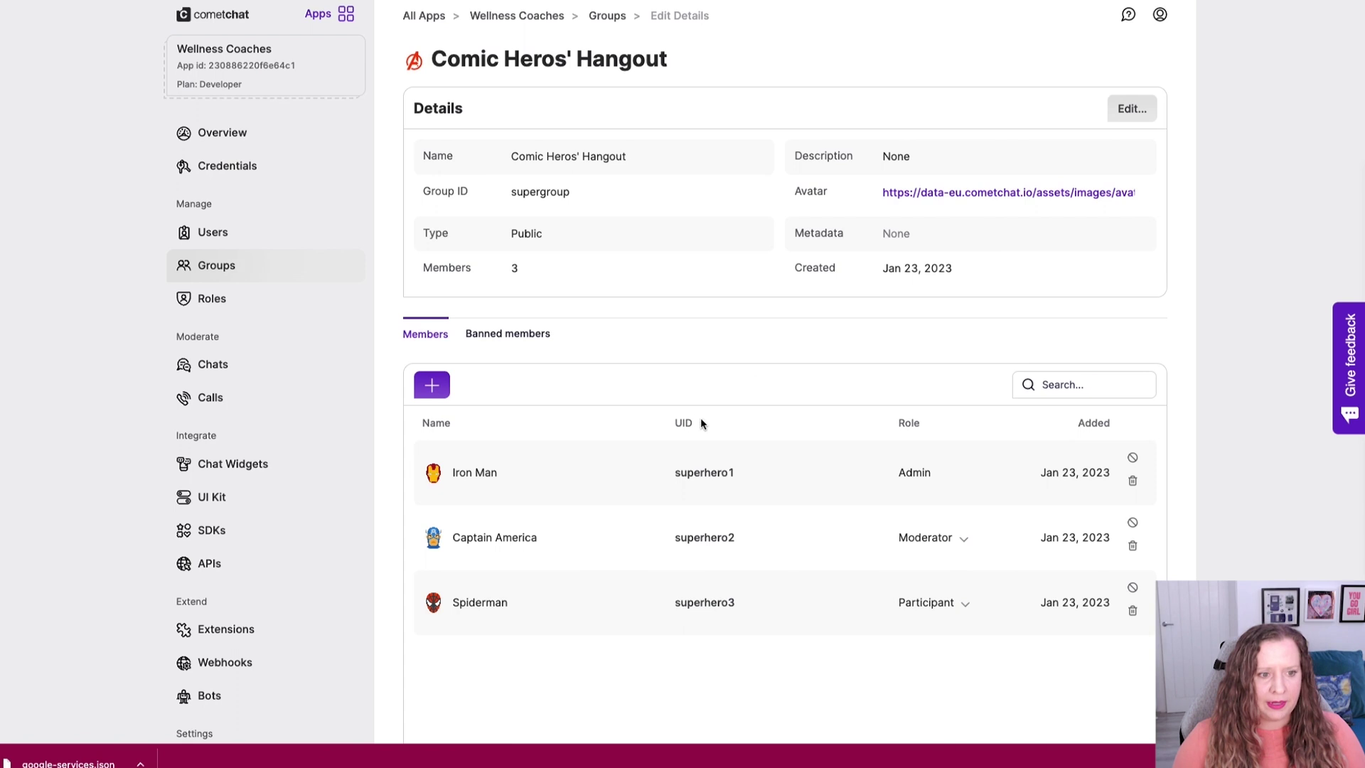
left_click_drag(511, 156, 676, 159)
left_click(563, 192)
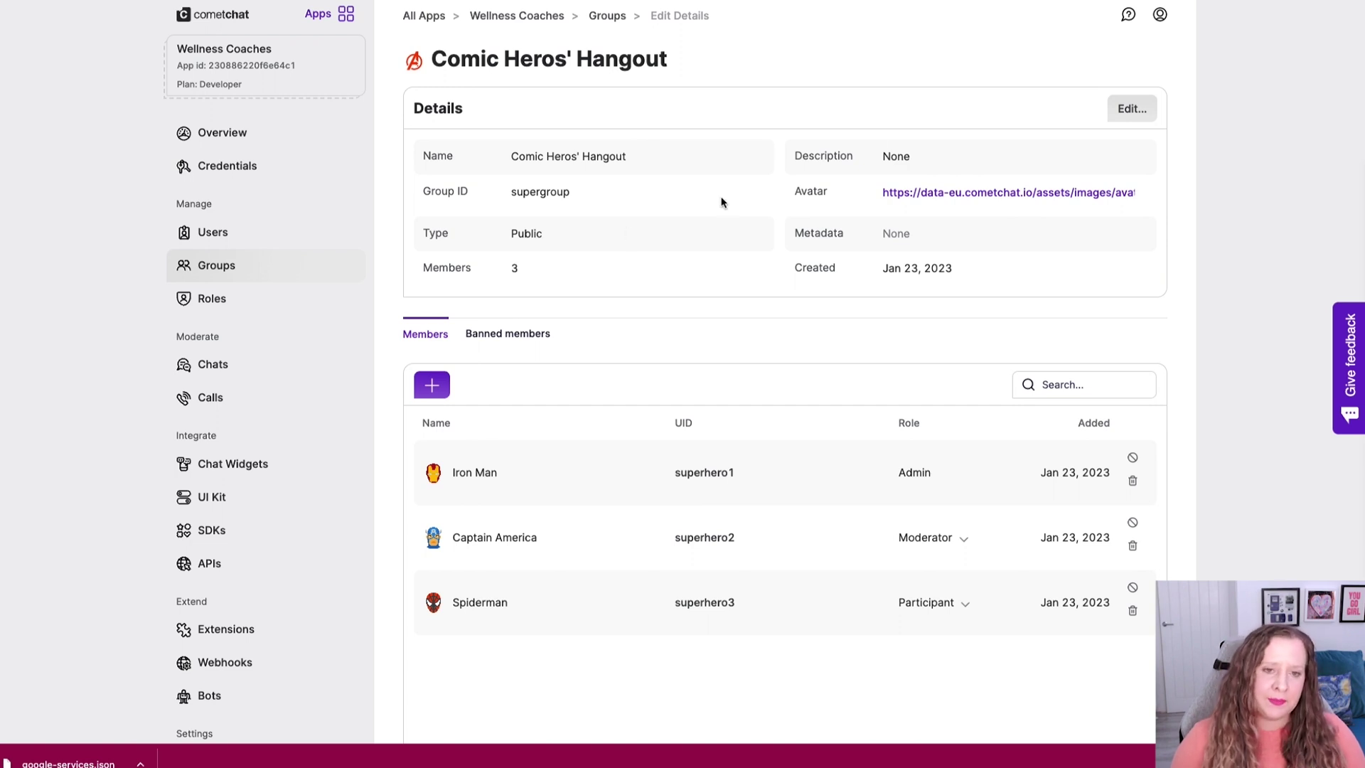
scroll(539, 437, "down", 1)
scroll(540, 437, "down", 1)
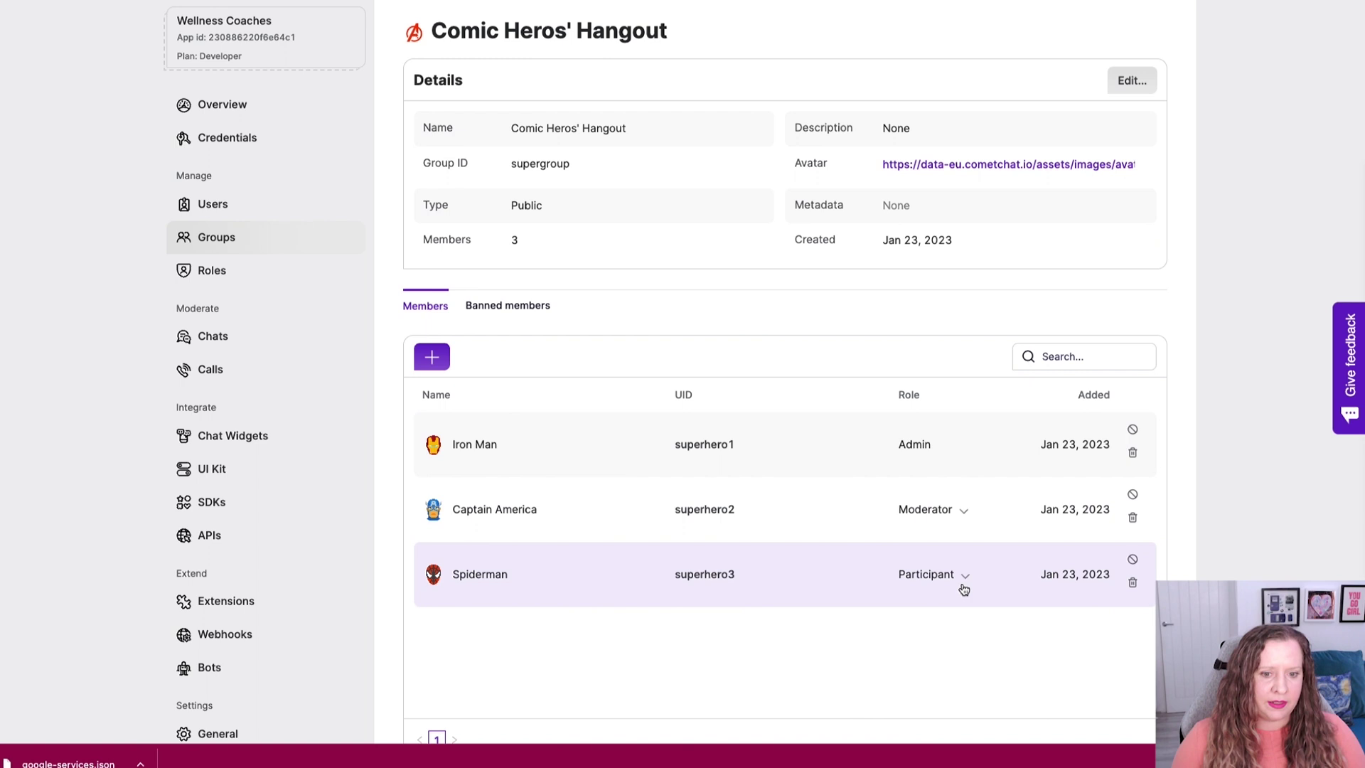
scroll(711, 292, "up", 1)
left_click(497, 316)
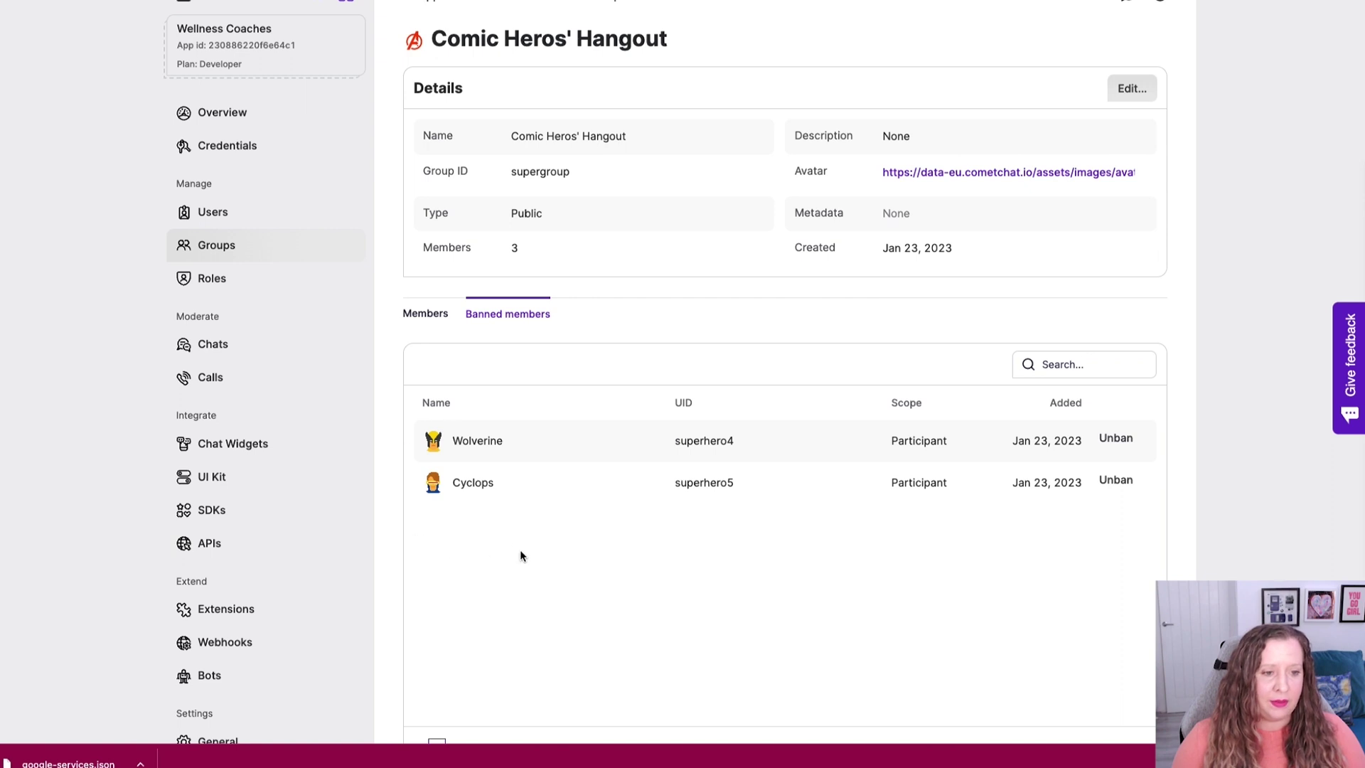
scroll(621, 463, "up", 1)
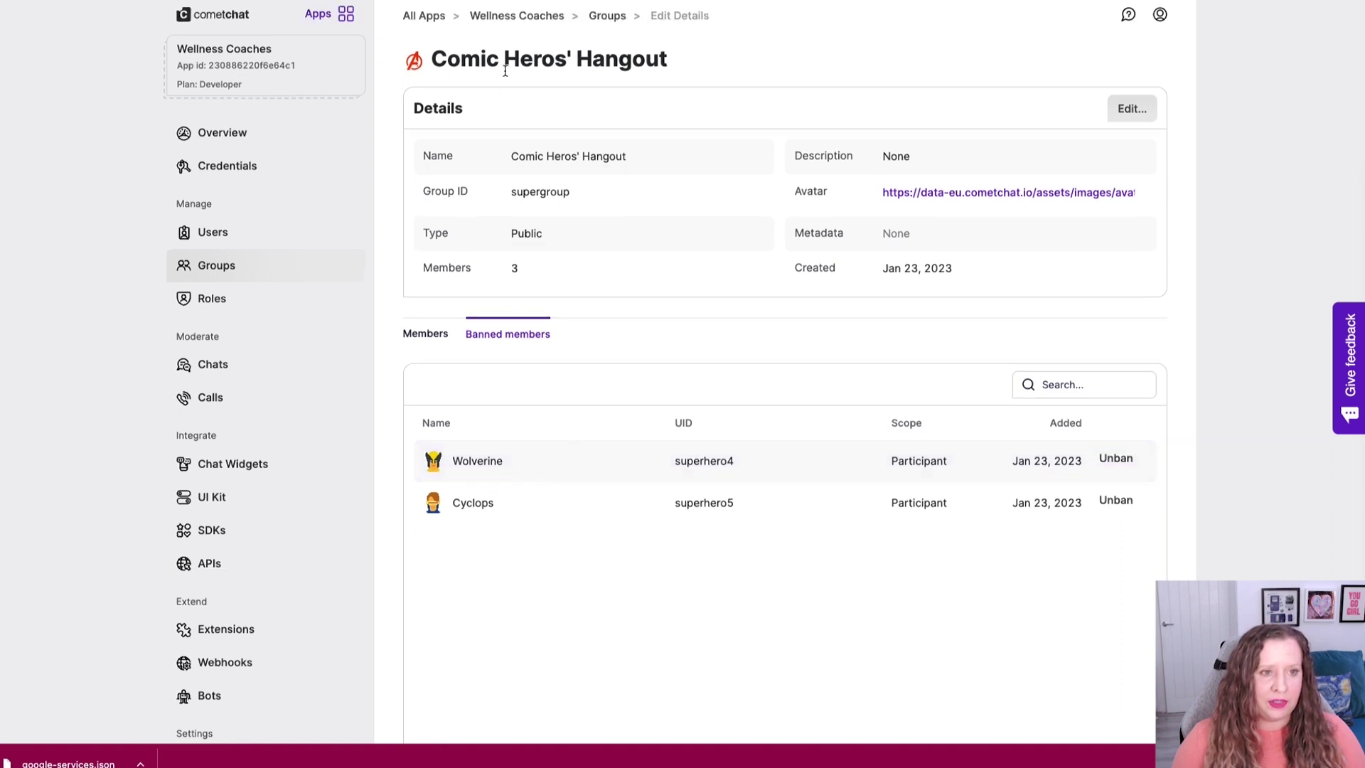
Add Captain America and Cyclops as members of the Circle group.
left_click(607, 16)
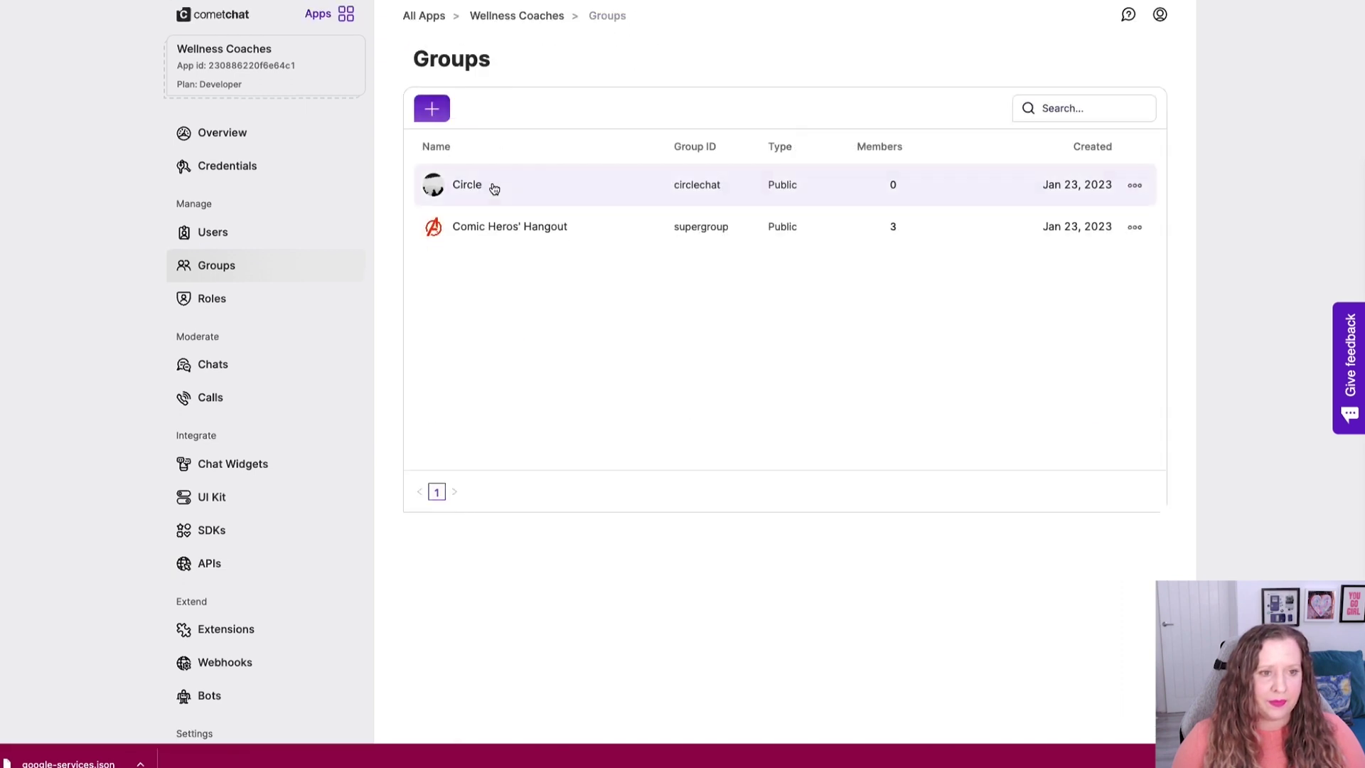
left_click(1133, 185)
left_click(1116, 206)
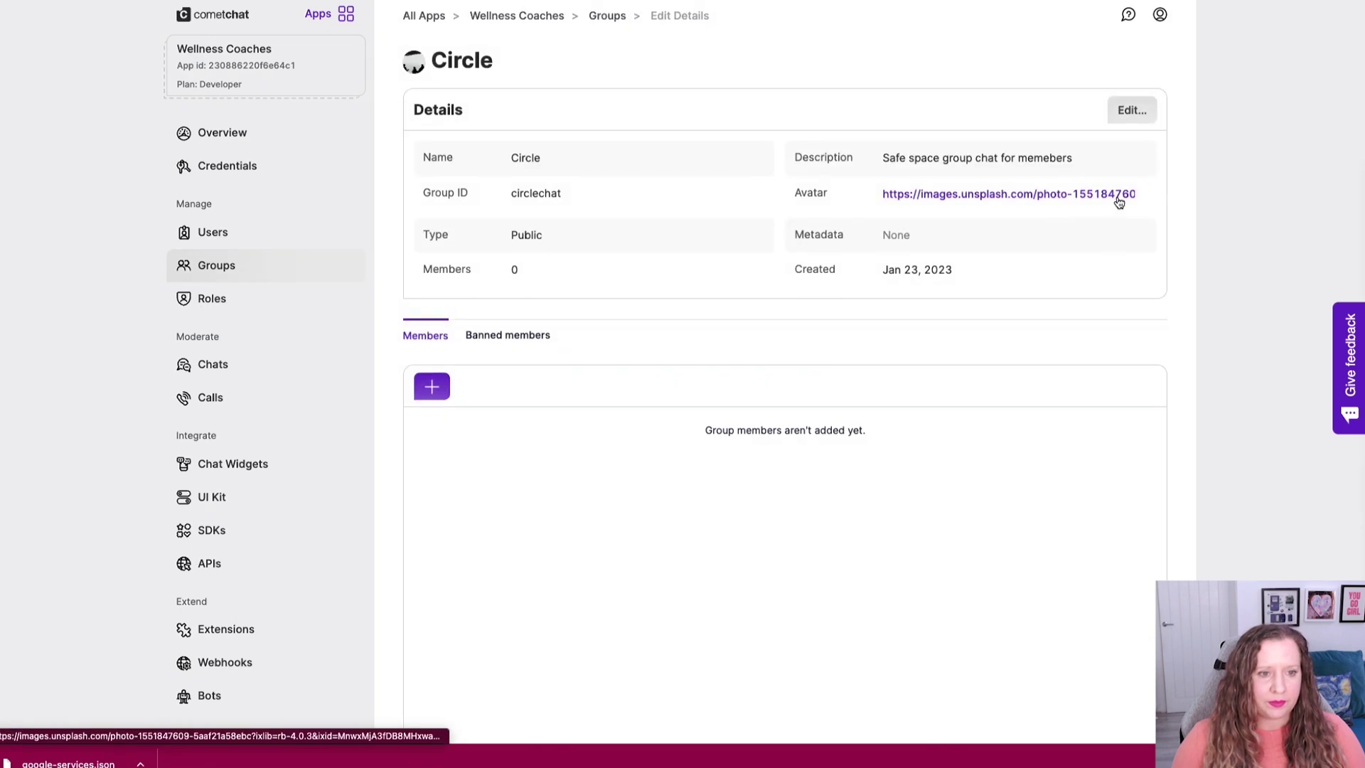
scroll(578, 387, "down", 2)
left_click(434, 311)
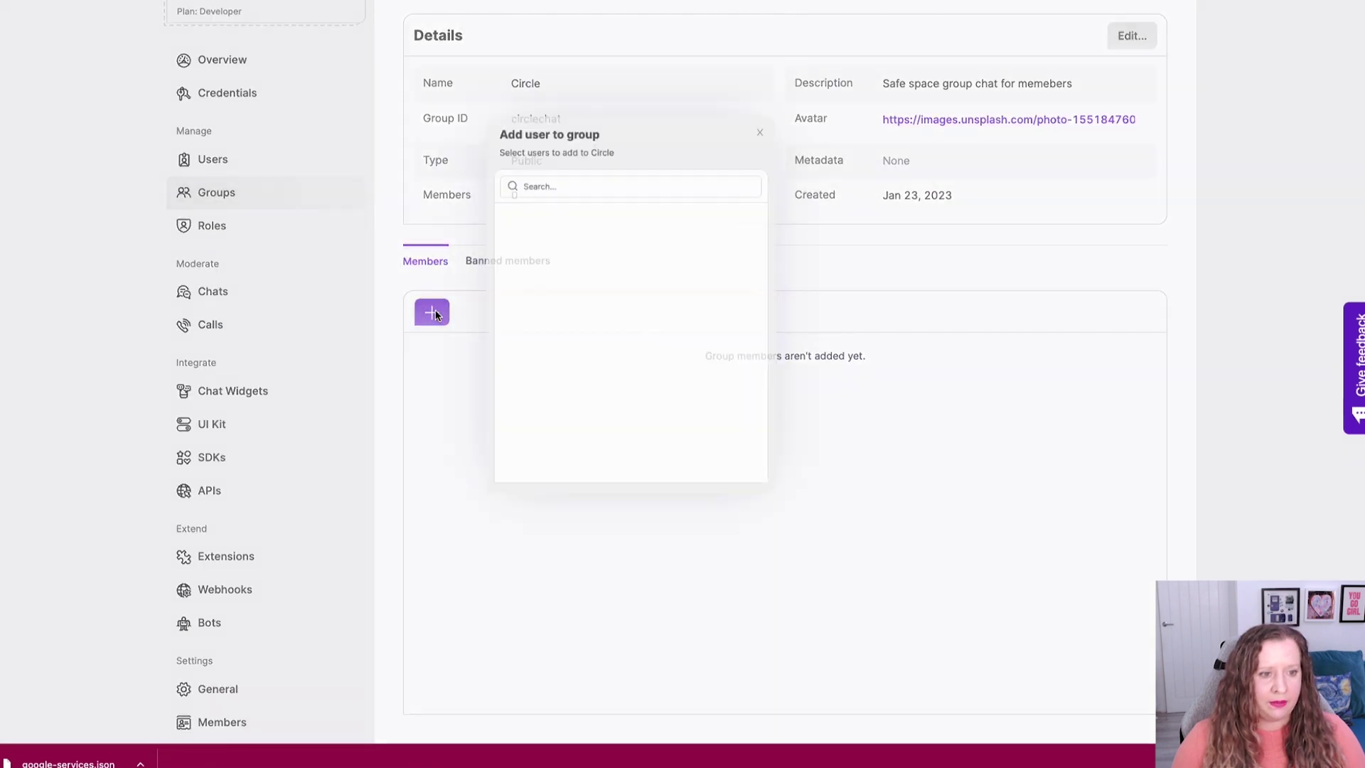
type("cap")
left_click(810, 212)
double_click(730, 158)
type("cy")
left_click(763, 209)
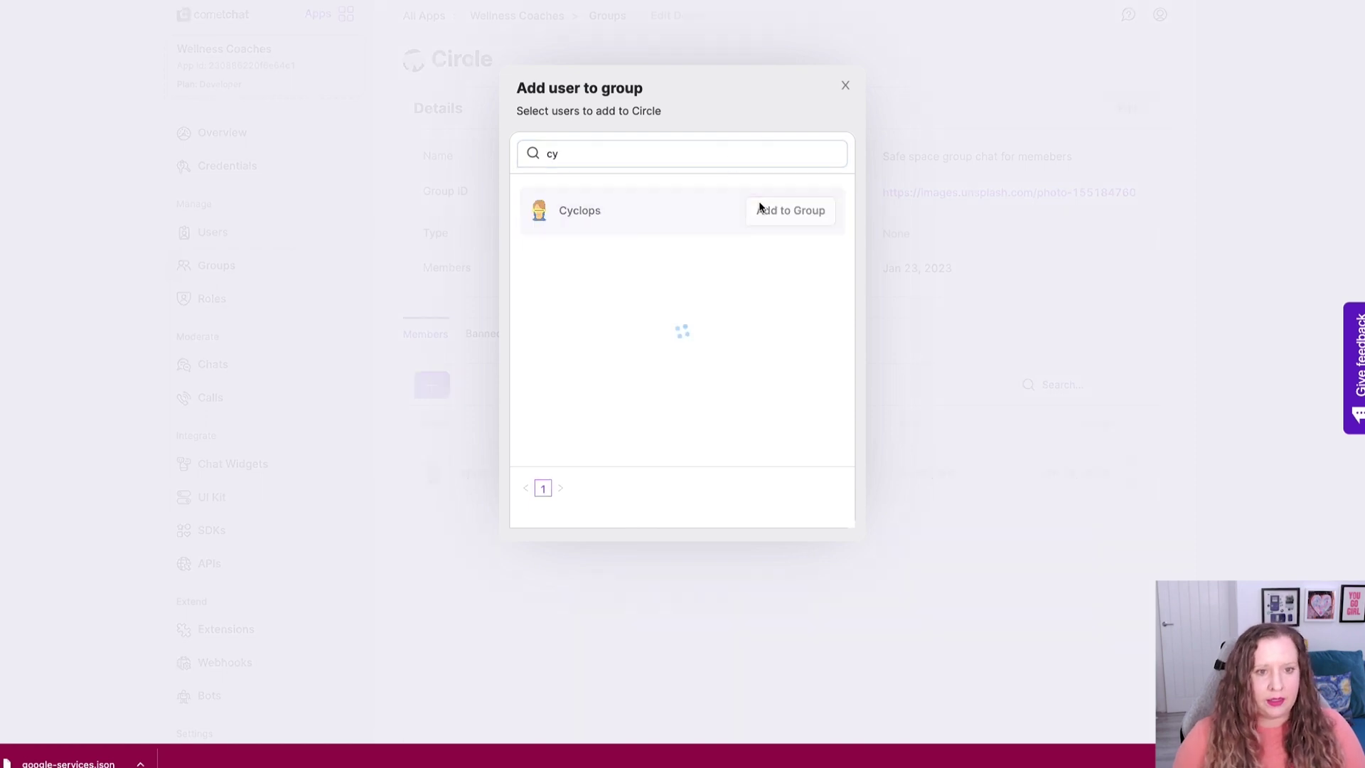
left_click(846, 86)
Set Captain America's group scope to Admin and Cyclops's to Moderator.
left_click(960, 540)
left_click(739, 143)
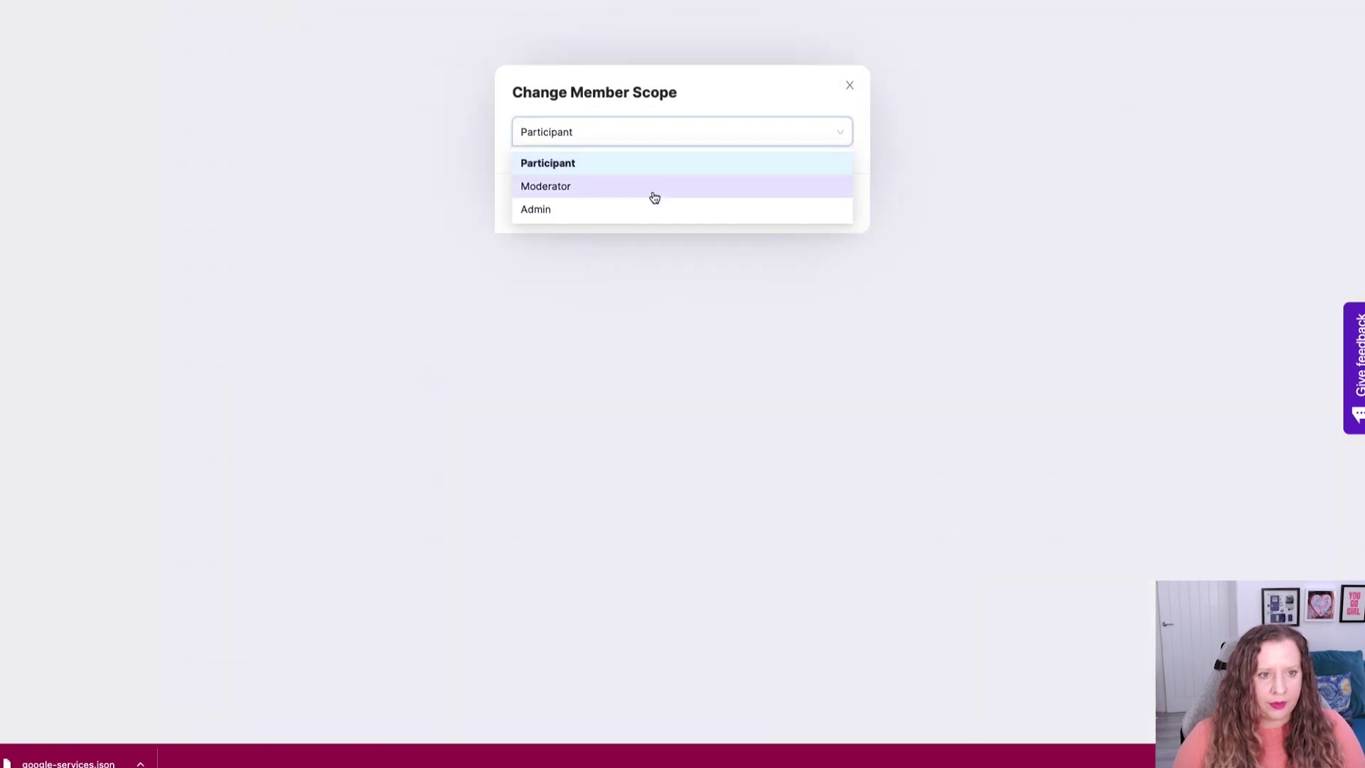
left_click(637, 209)
left_click(816, 202)
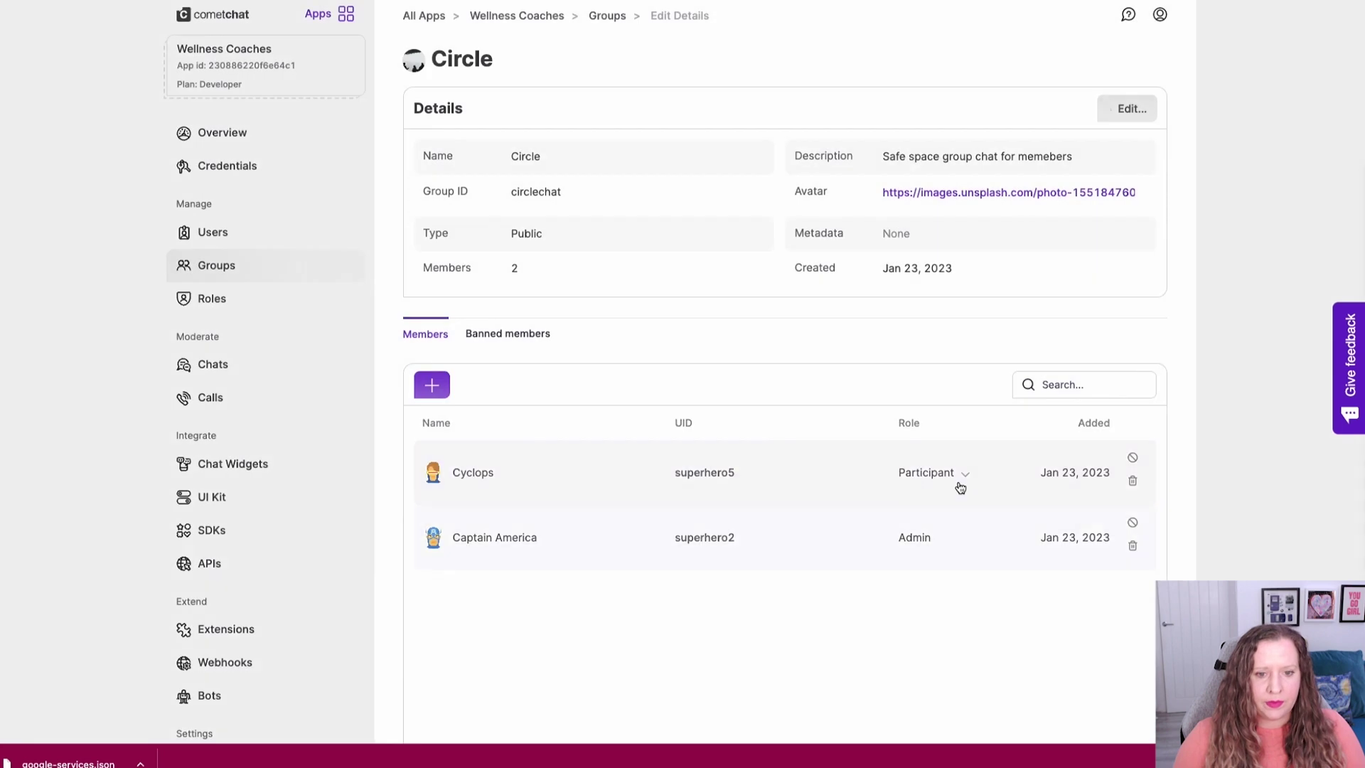
left_click(965, 478)
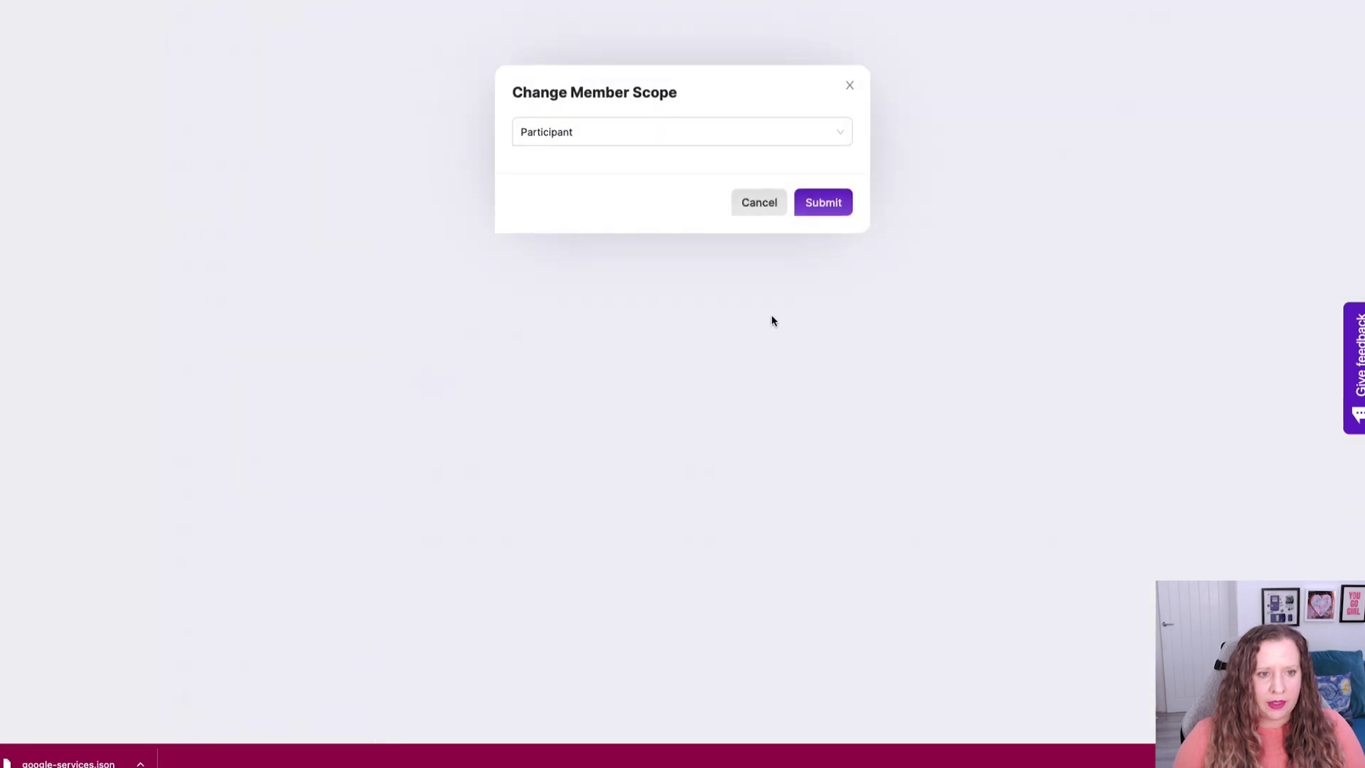
left_click(758, 142)
left_click(758, 185)
left_click(822, 202)
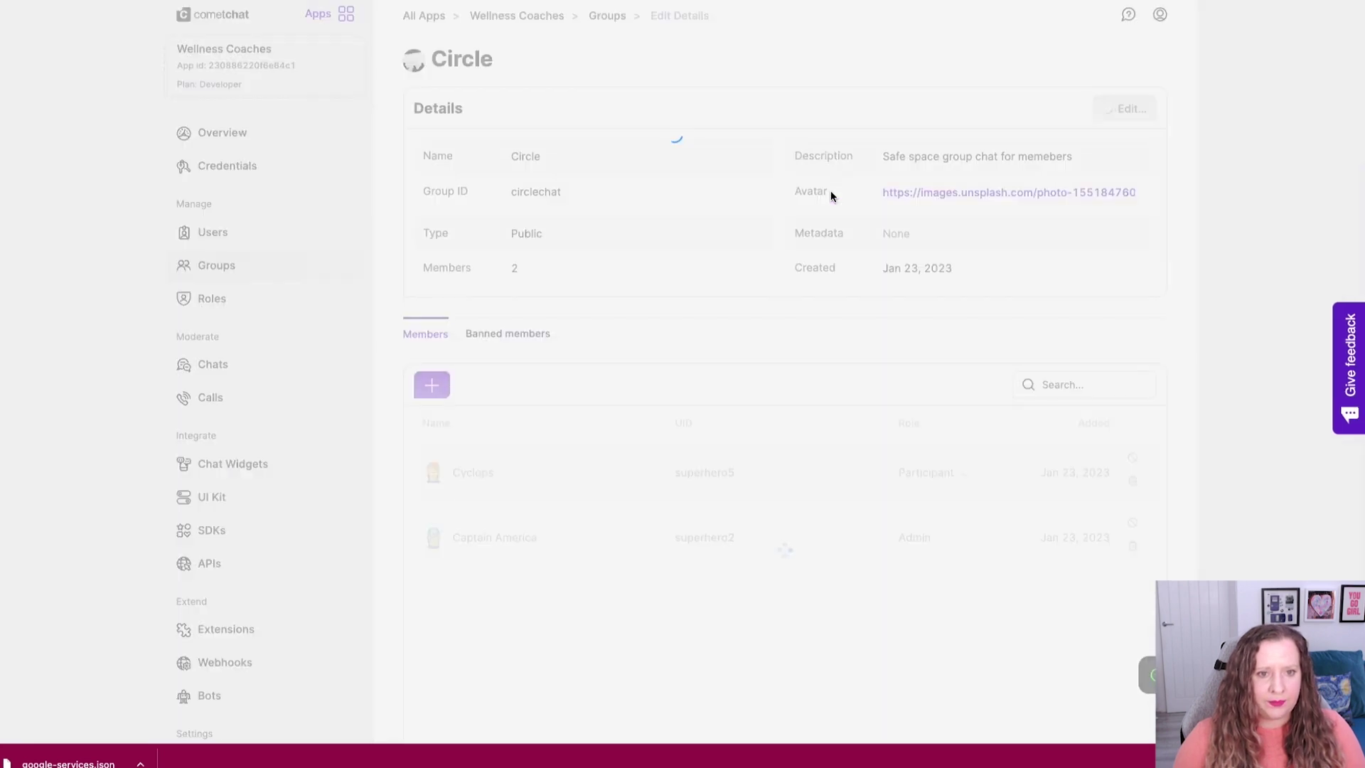
Create a coach user with a display name and UID, the Coach role, and a pasted avatar URL.
left_click(214, 235)
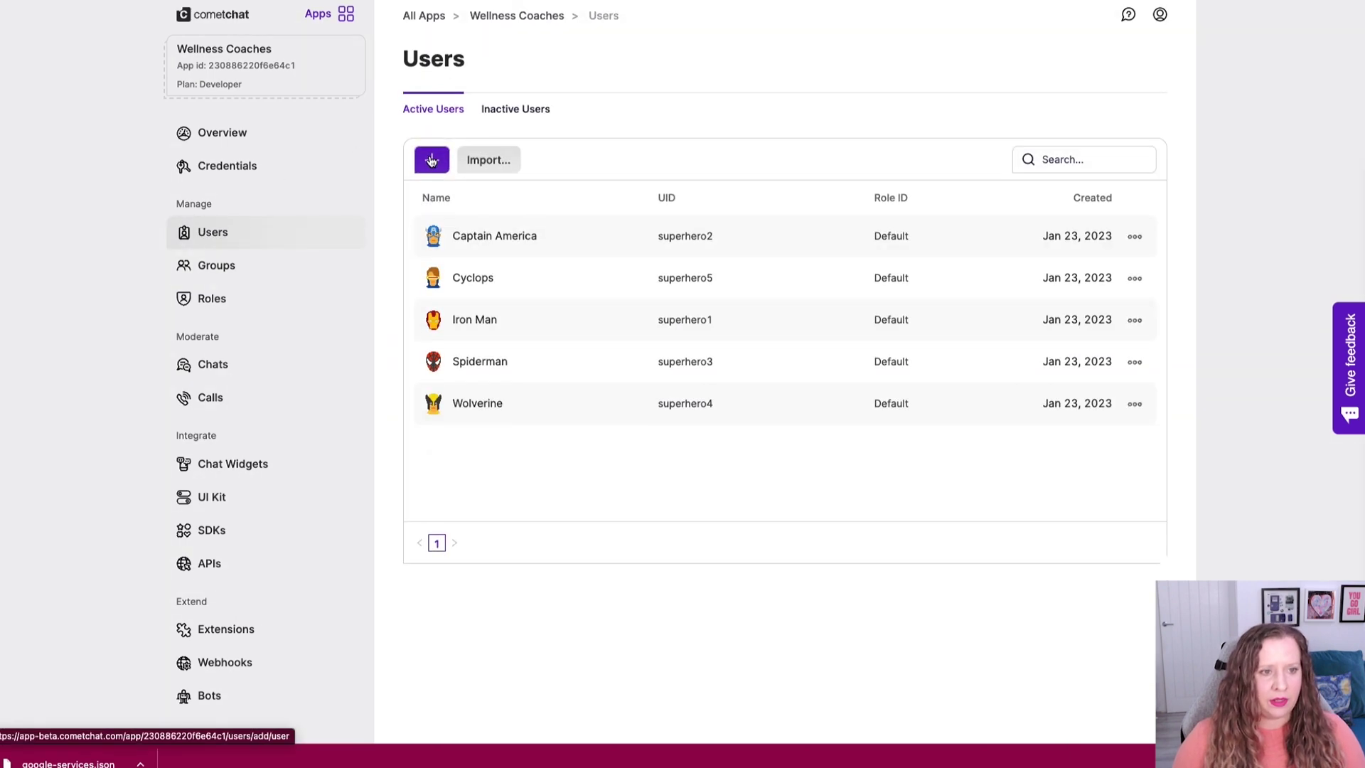
left_click(432, 161)
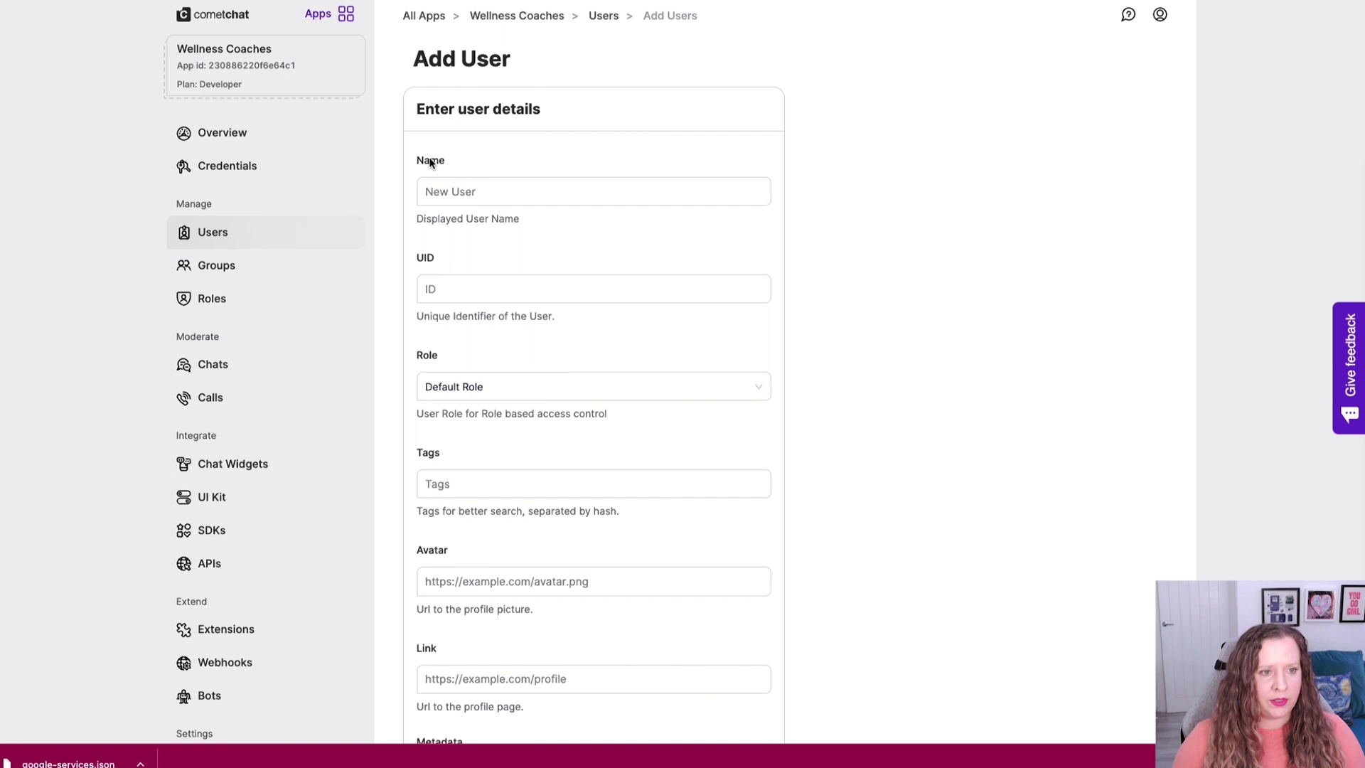
left_click(504, 192)
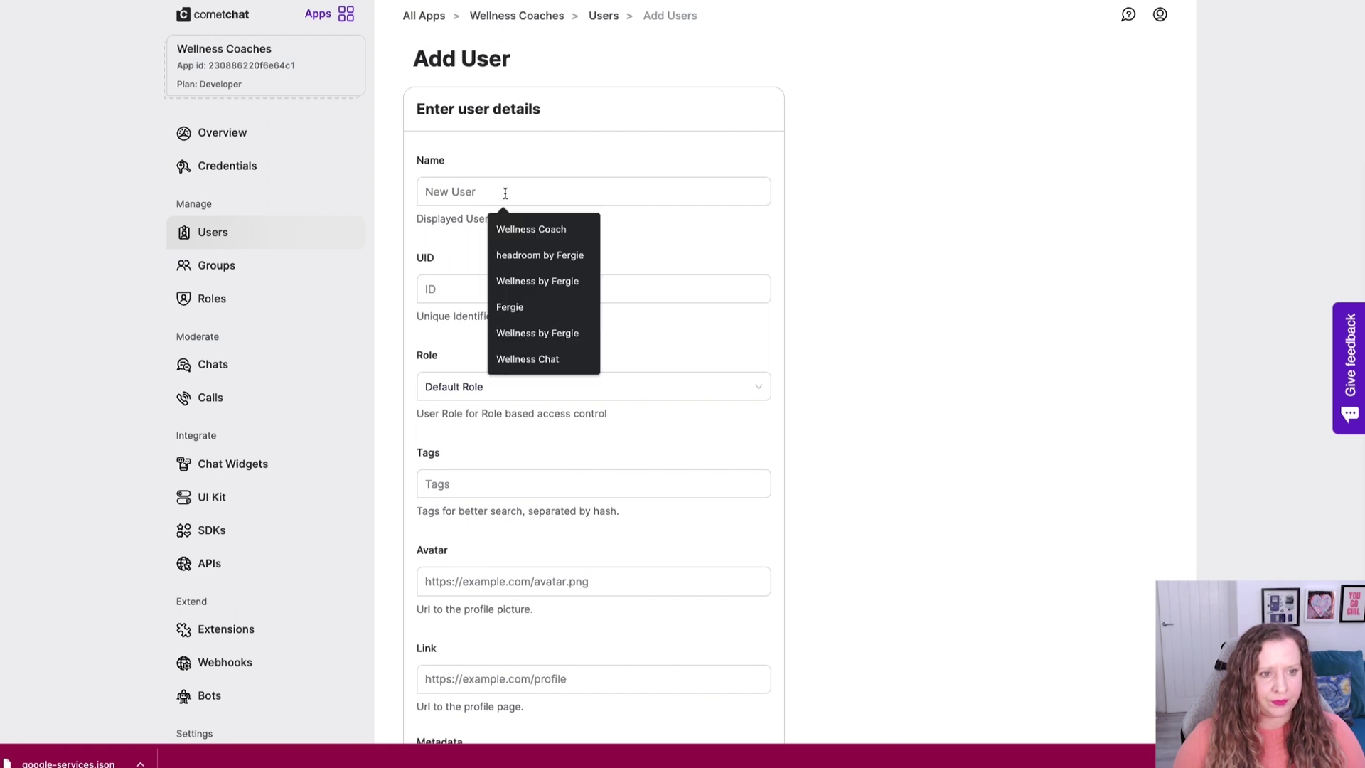
left_click(507, 309)
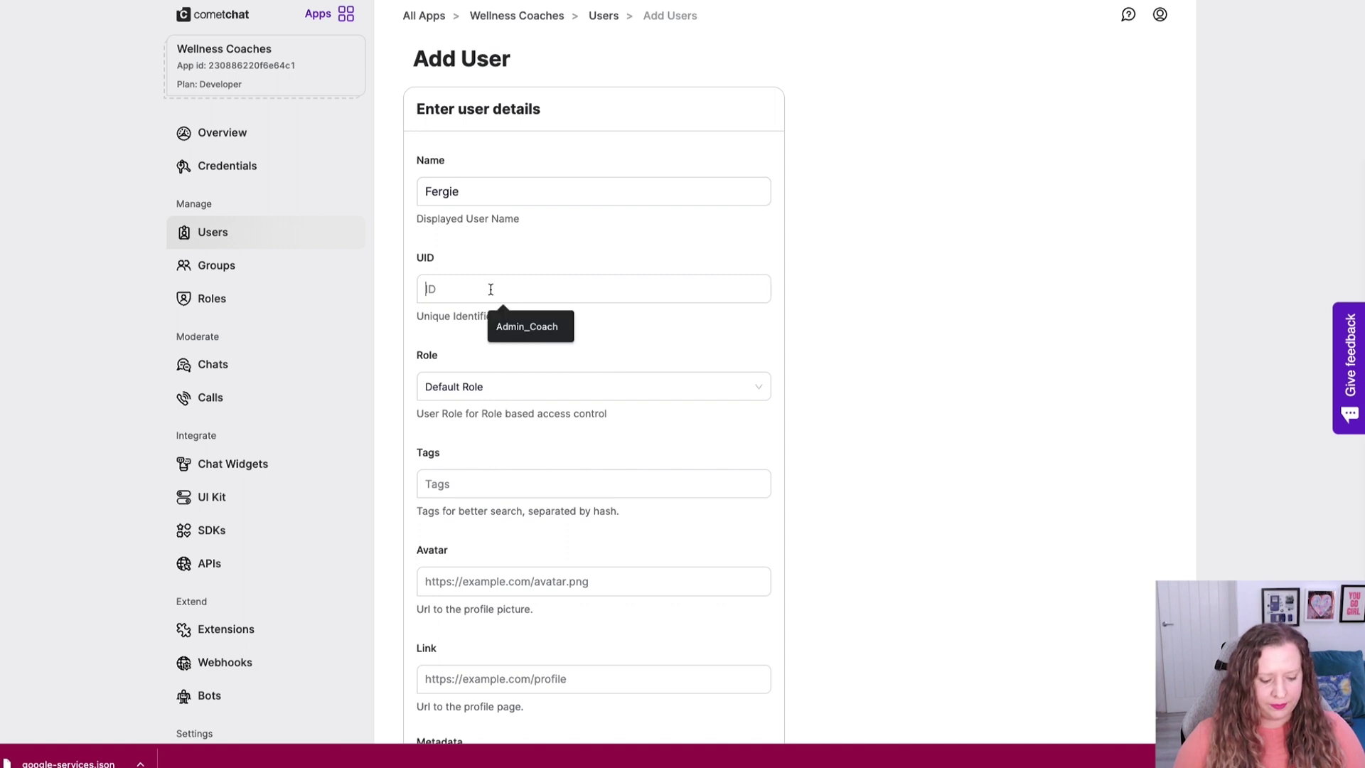
left_click(490, 290)
type("coachfergie")
left_click(501, 384)
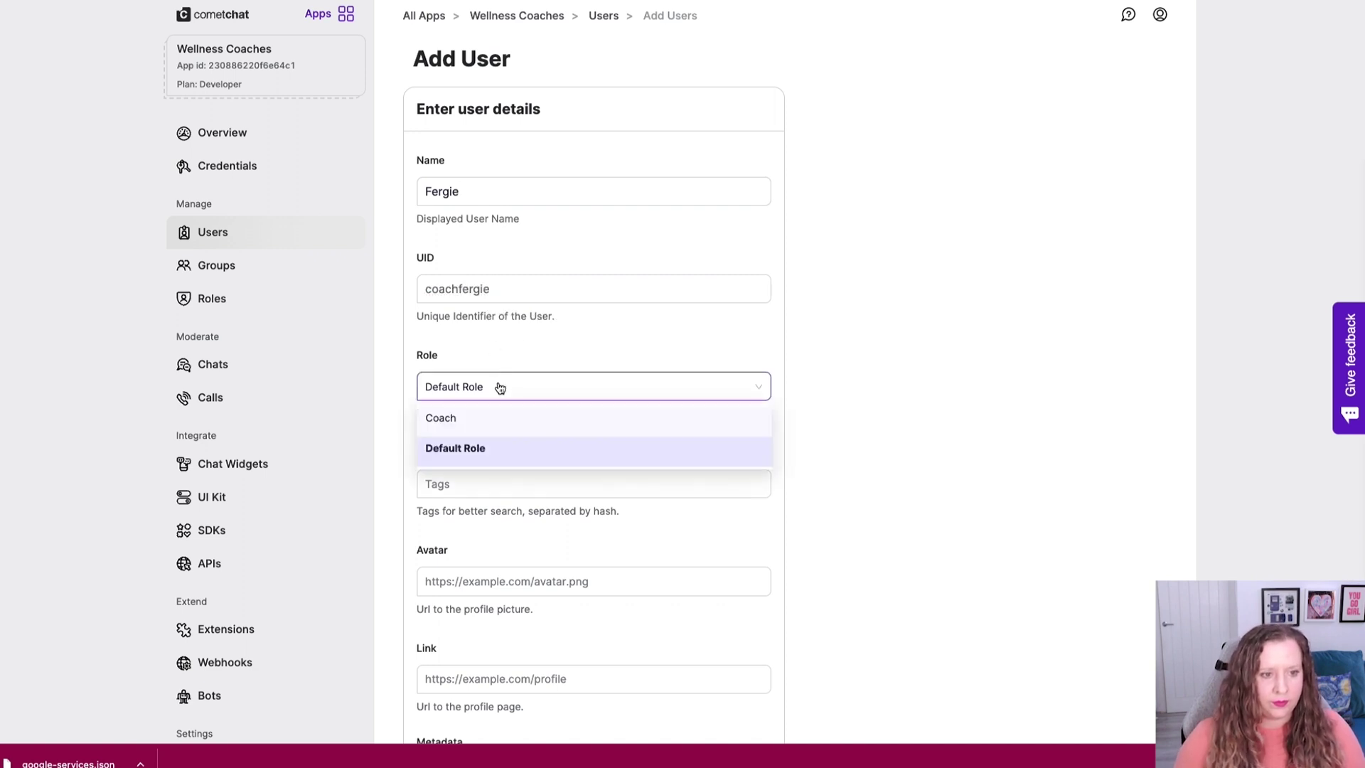
left_click(468, 422)
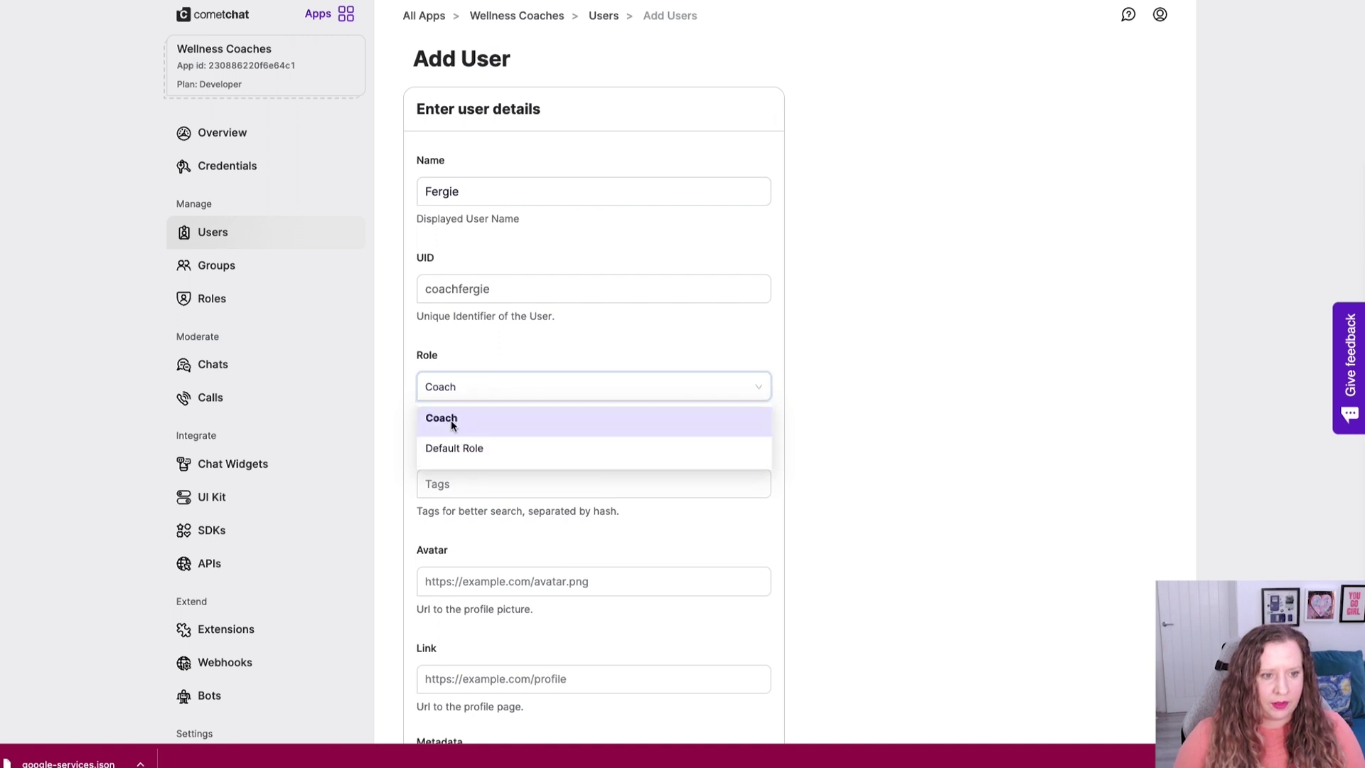
scroll(507, 398, "down", 5)
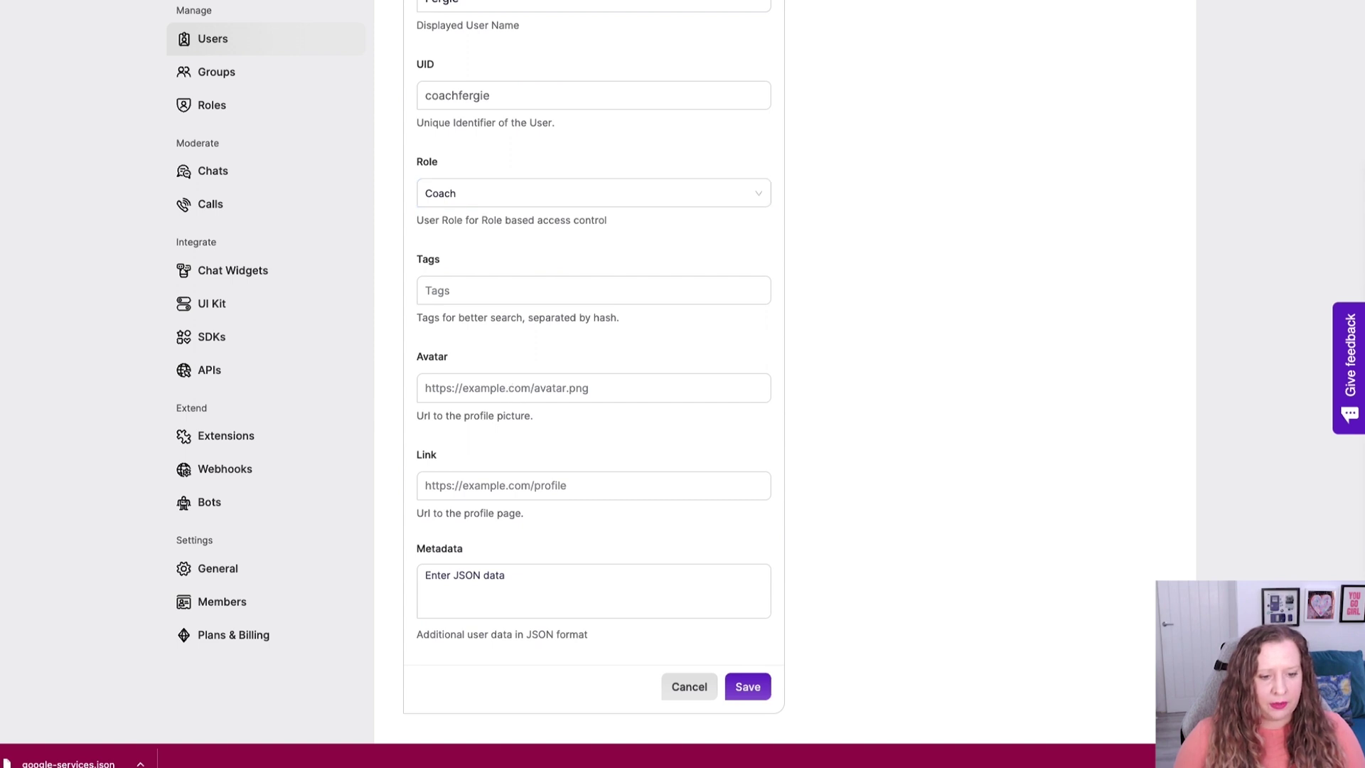
left_click(629, 388)
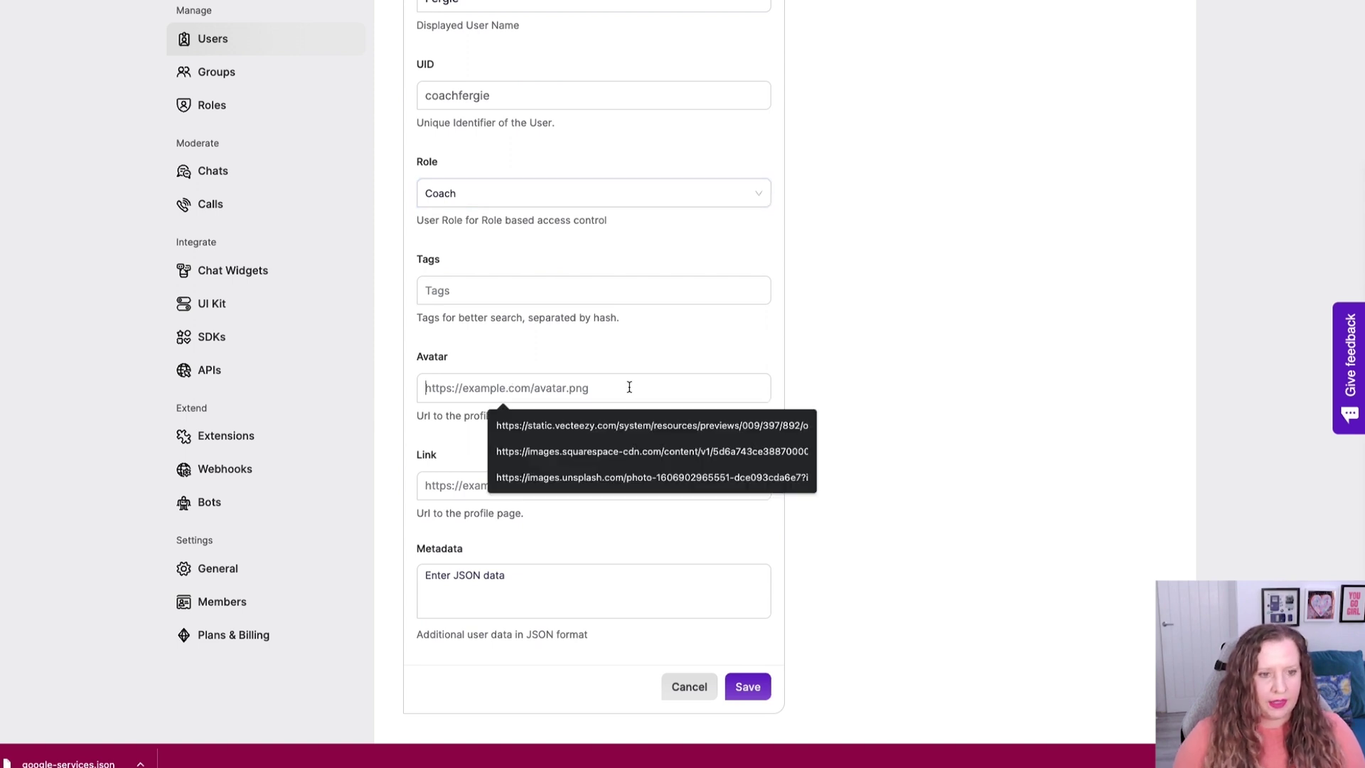
key("ctrl+v")
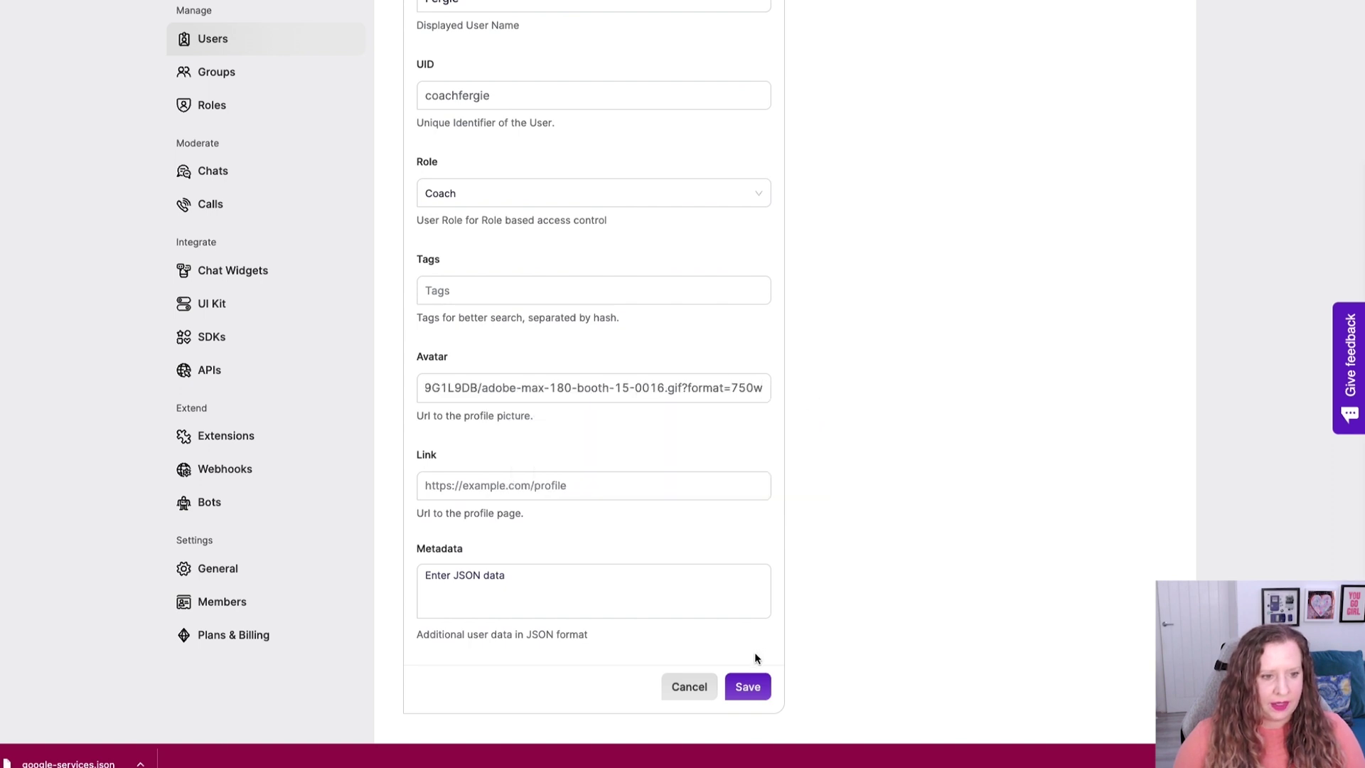
left_click(750, 683)
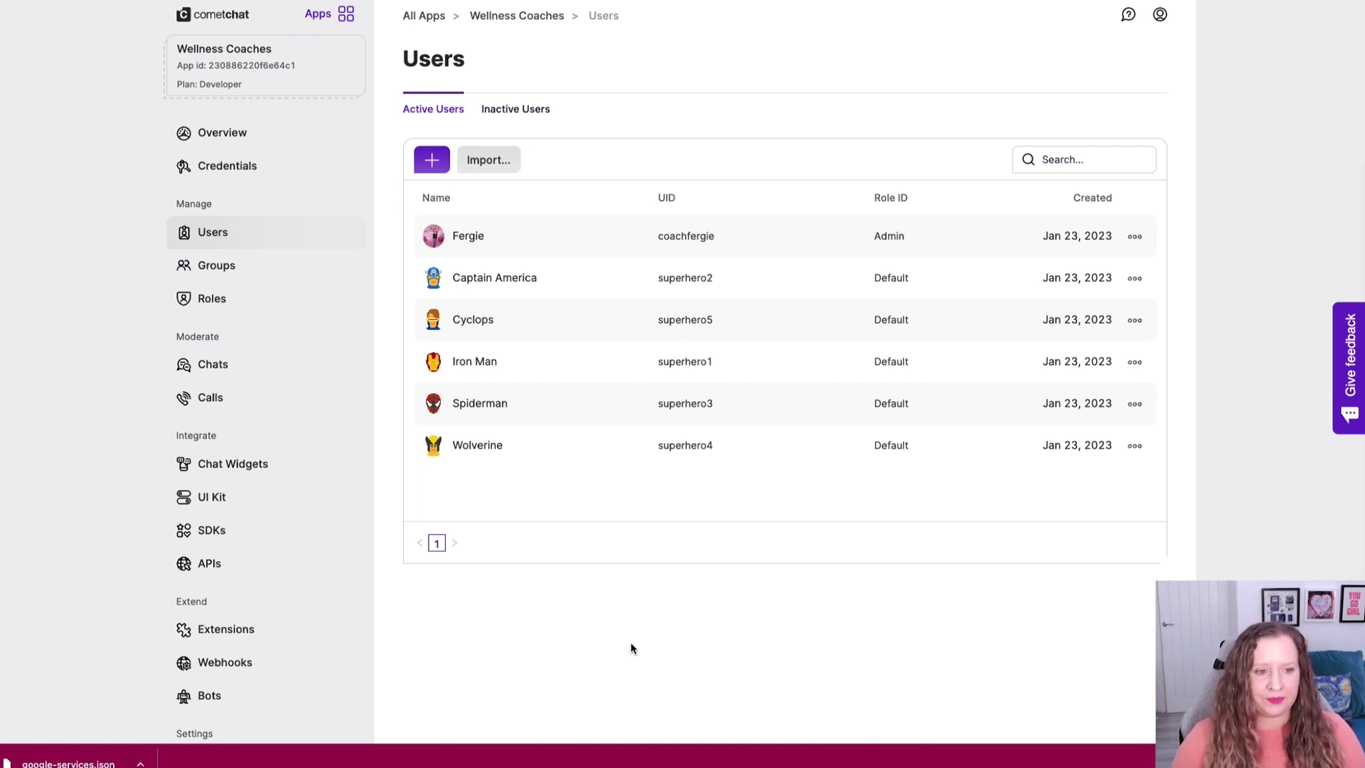
Add the coach user to the Circle group with Admin scope, then return to the Users list.
left_click(262, 265)
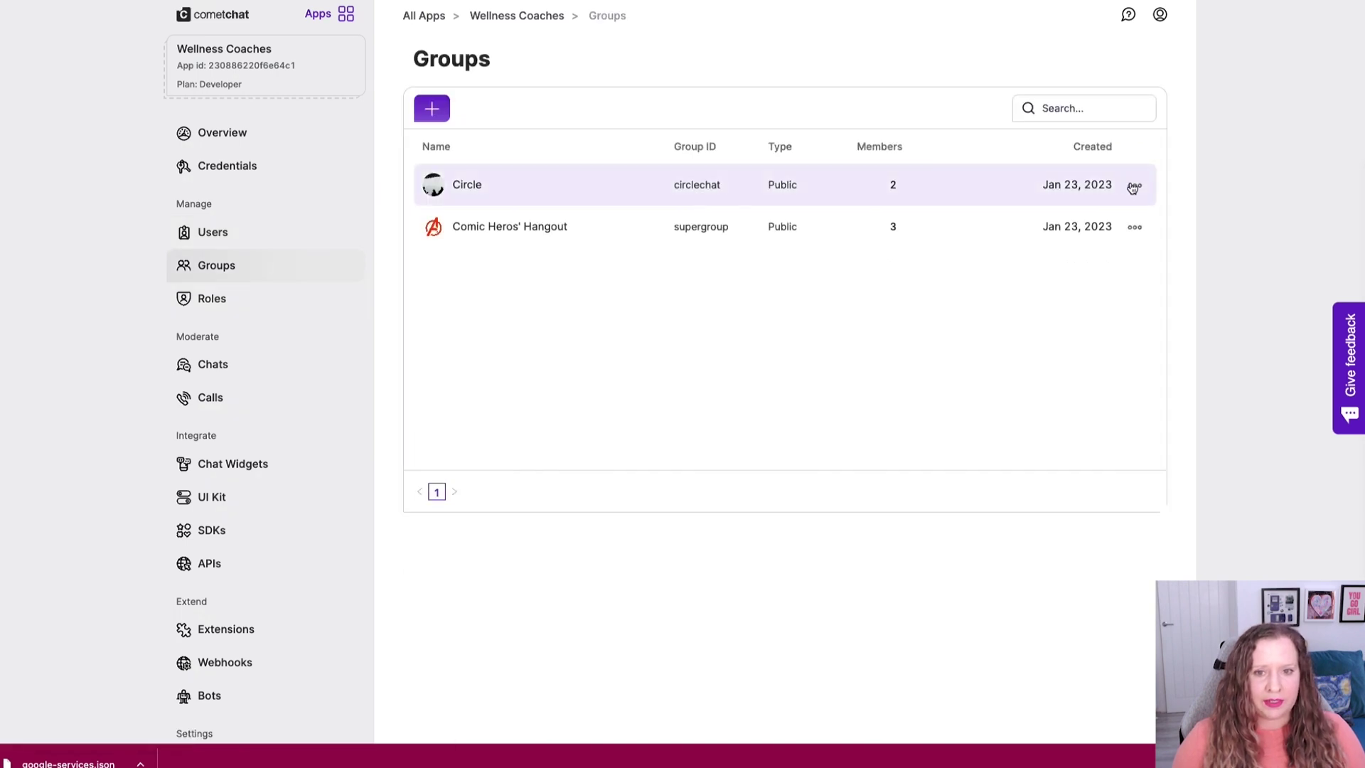
left_click(1134, 184)
left_click(1094, 213)
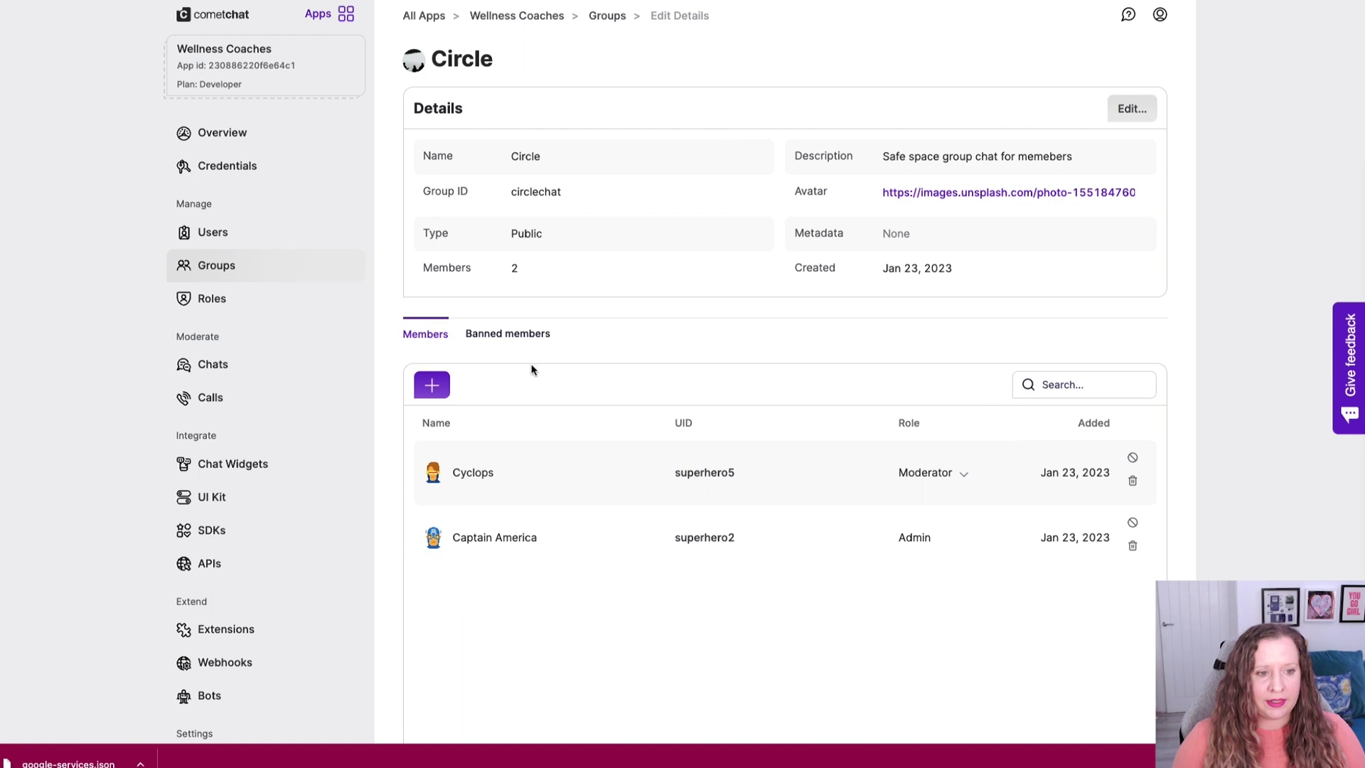
left_click(432, 386)
type("fer")
left_click(772, 212)
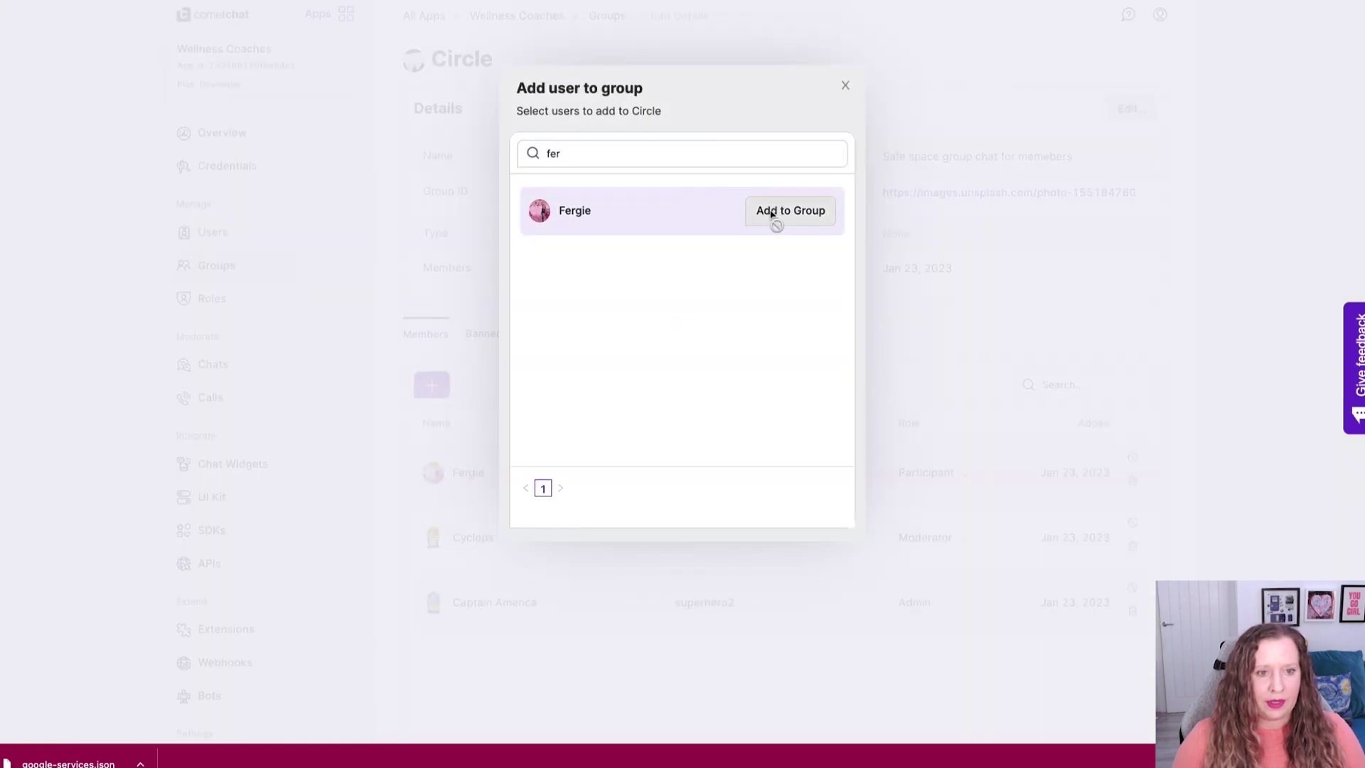
left_click(845, 85)
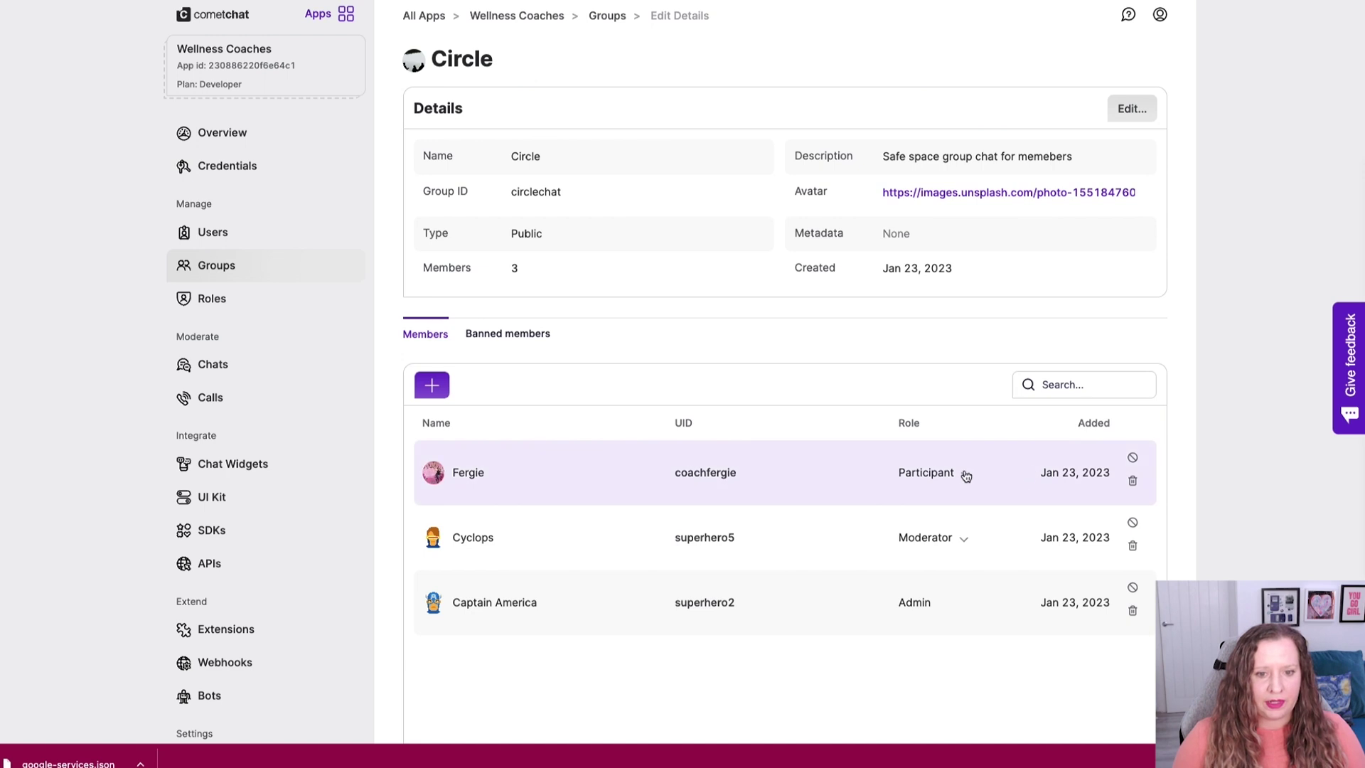
left_click(964, 473)
left_click(658, 131)
left_click(648, 208)
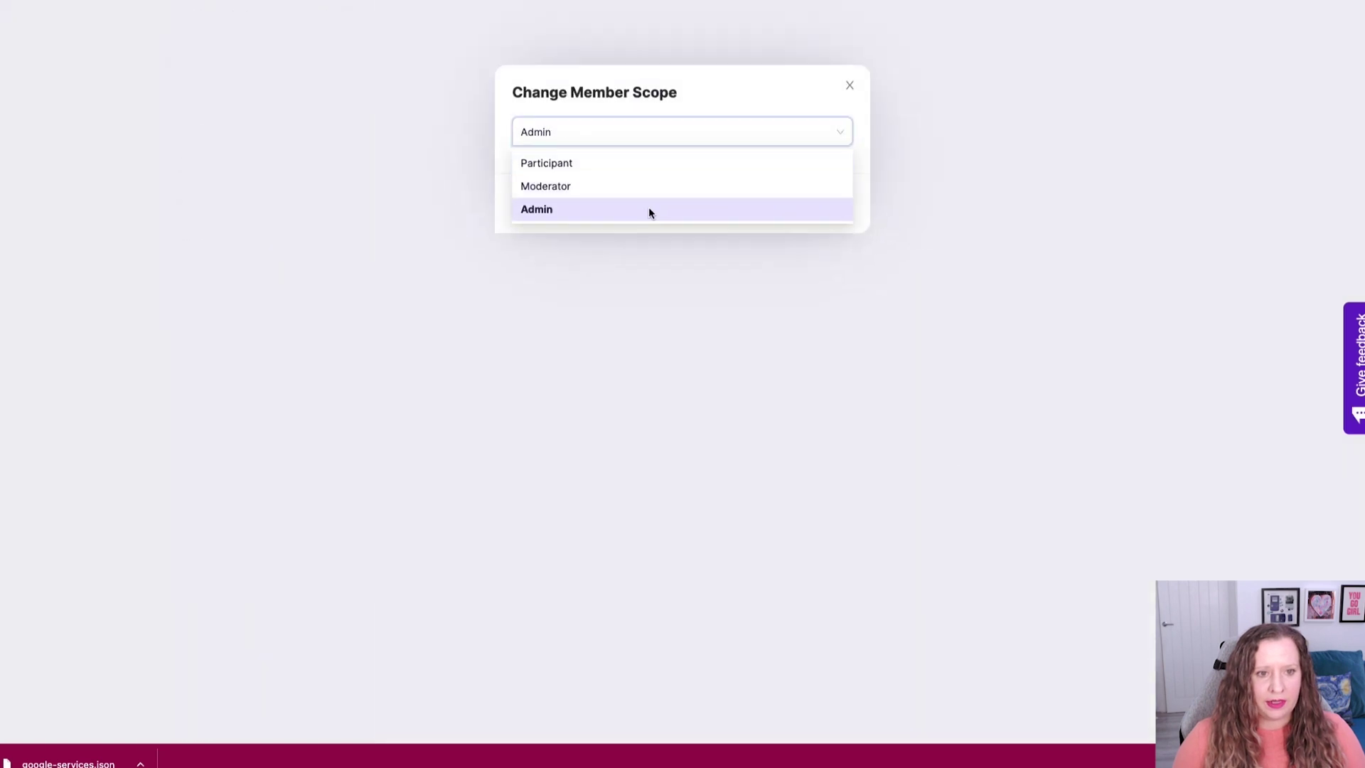
left_click(825, 203)
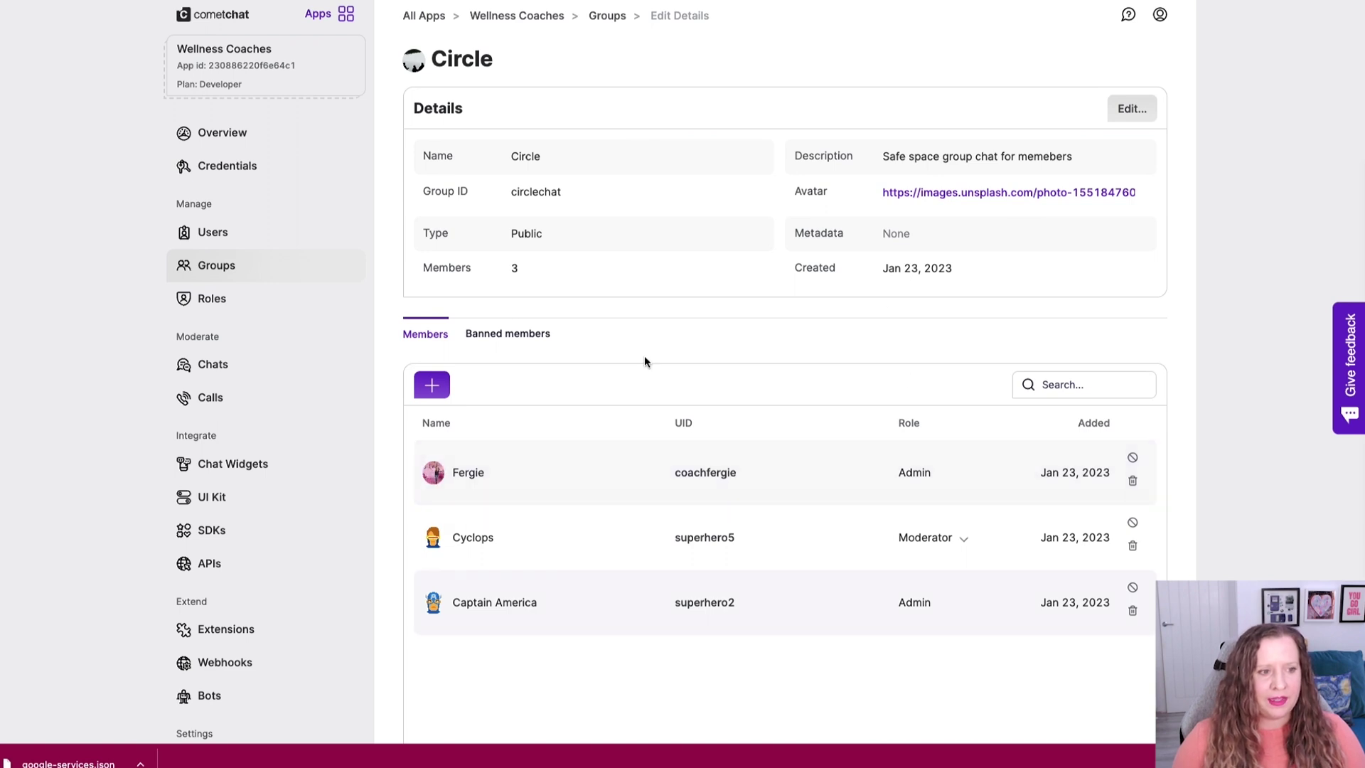
left_click(253, 236)
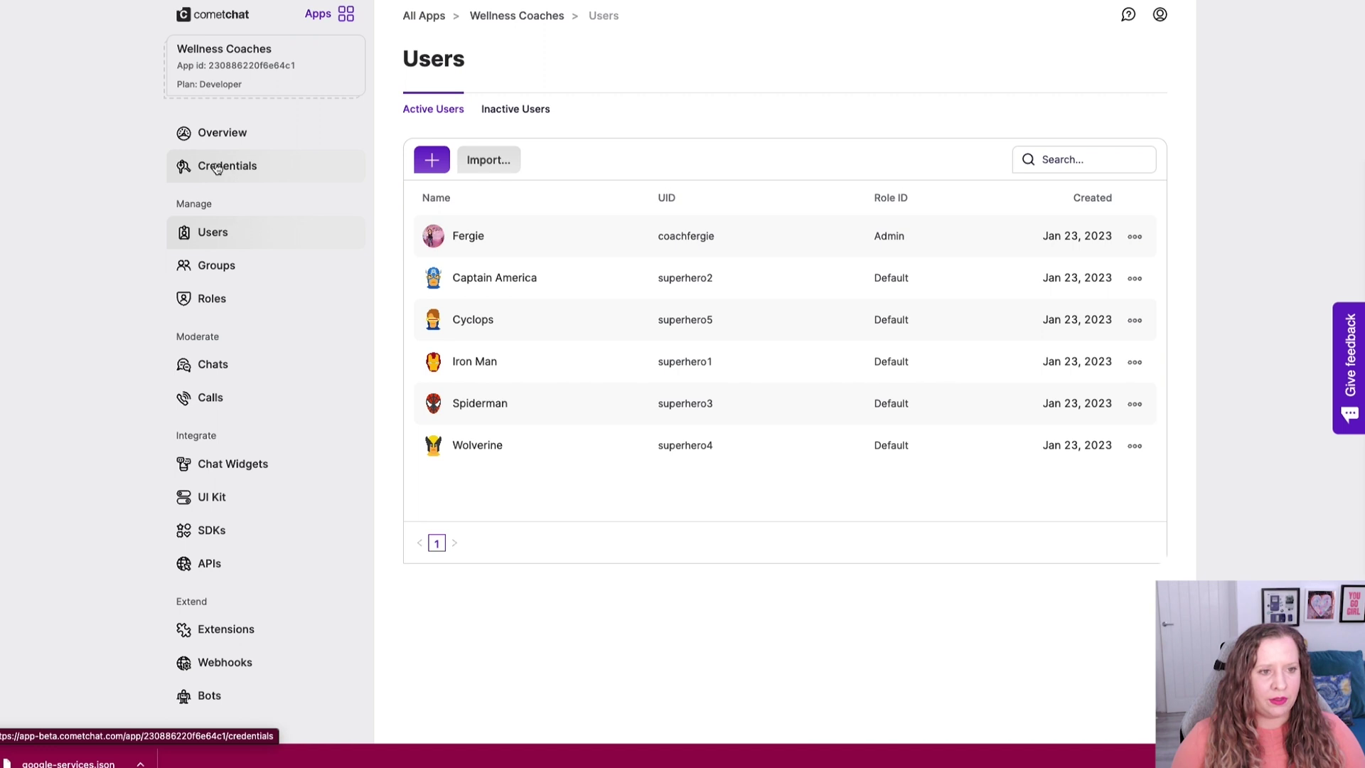
Copy the CometChat Auth Key, check it against Bravo's chat settings, then view Headroom's Chat integration.
left_click(238, 168)
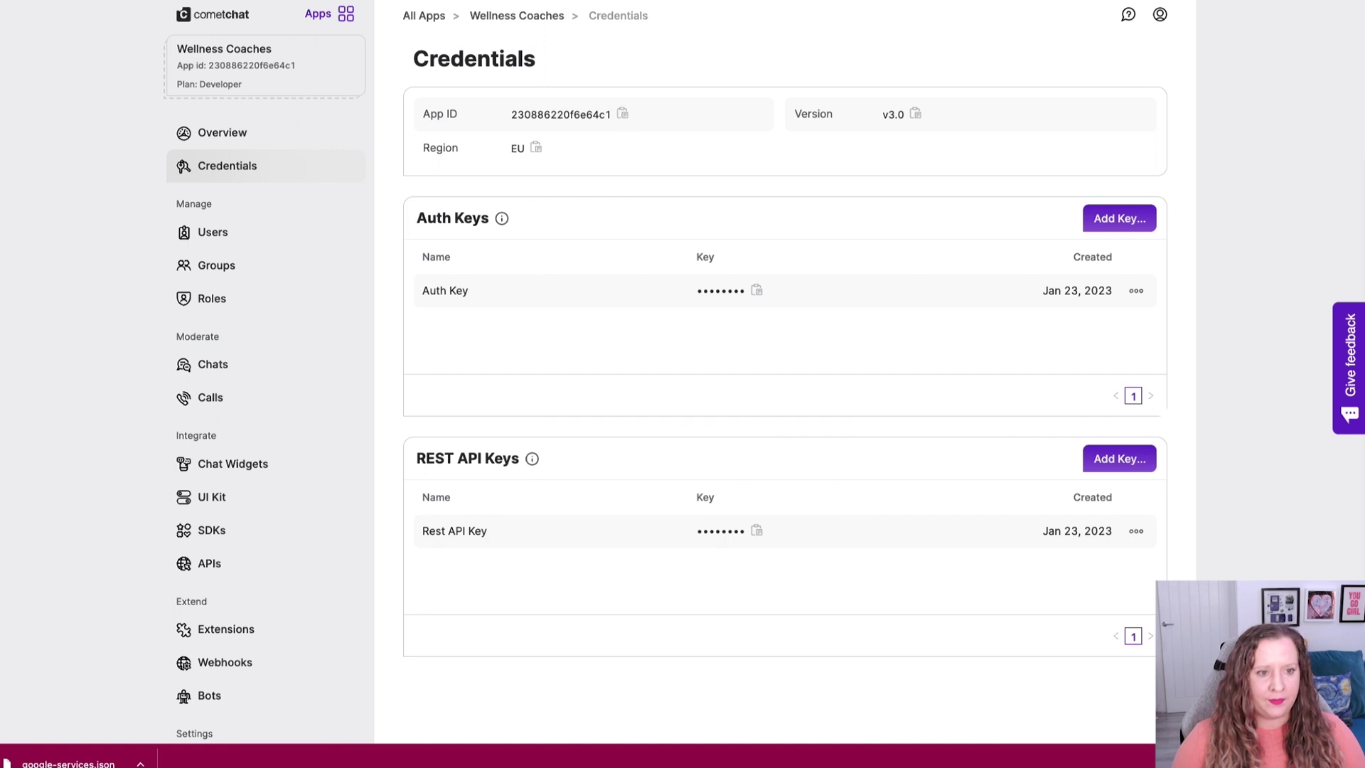
key("ctrl+Tab")
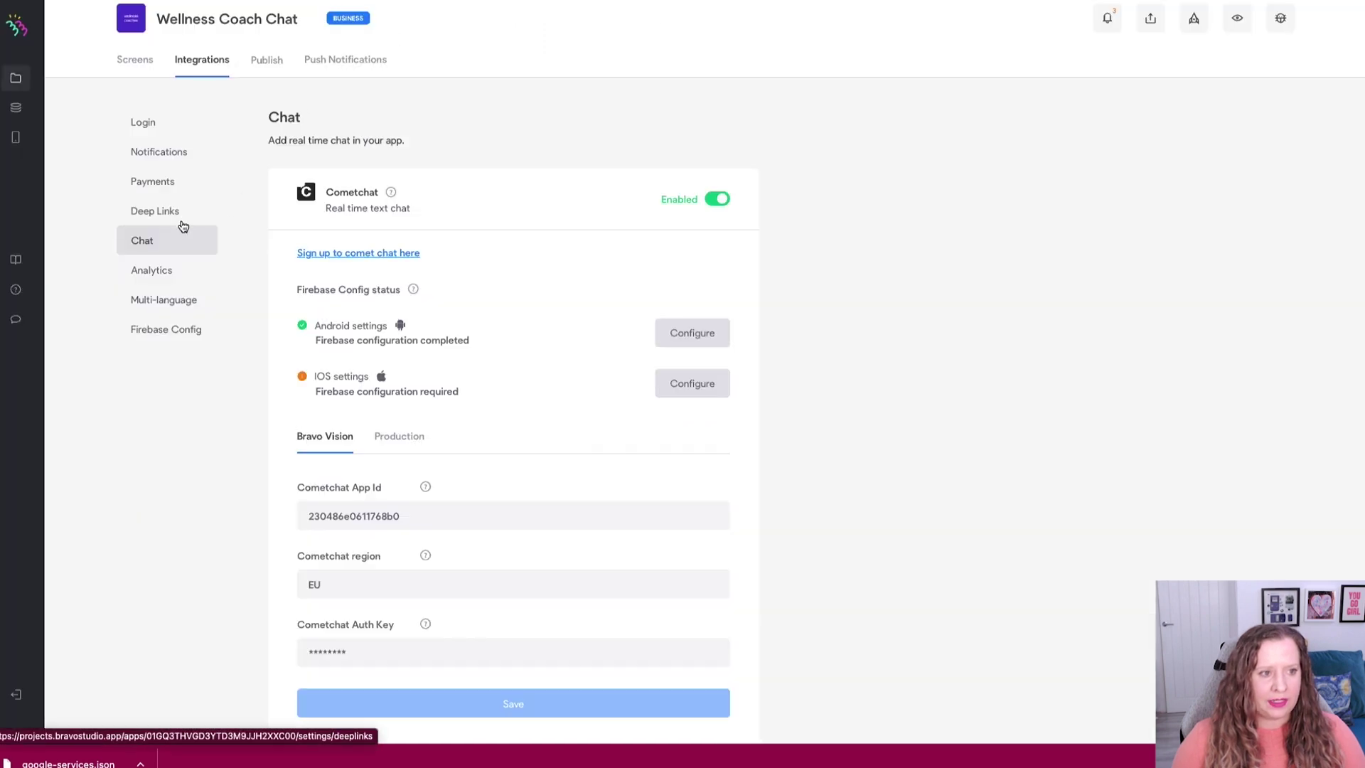
scroll(368, 480, "down", 1)
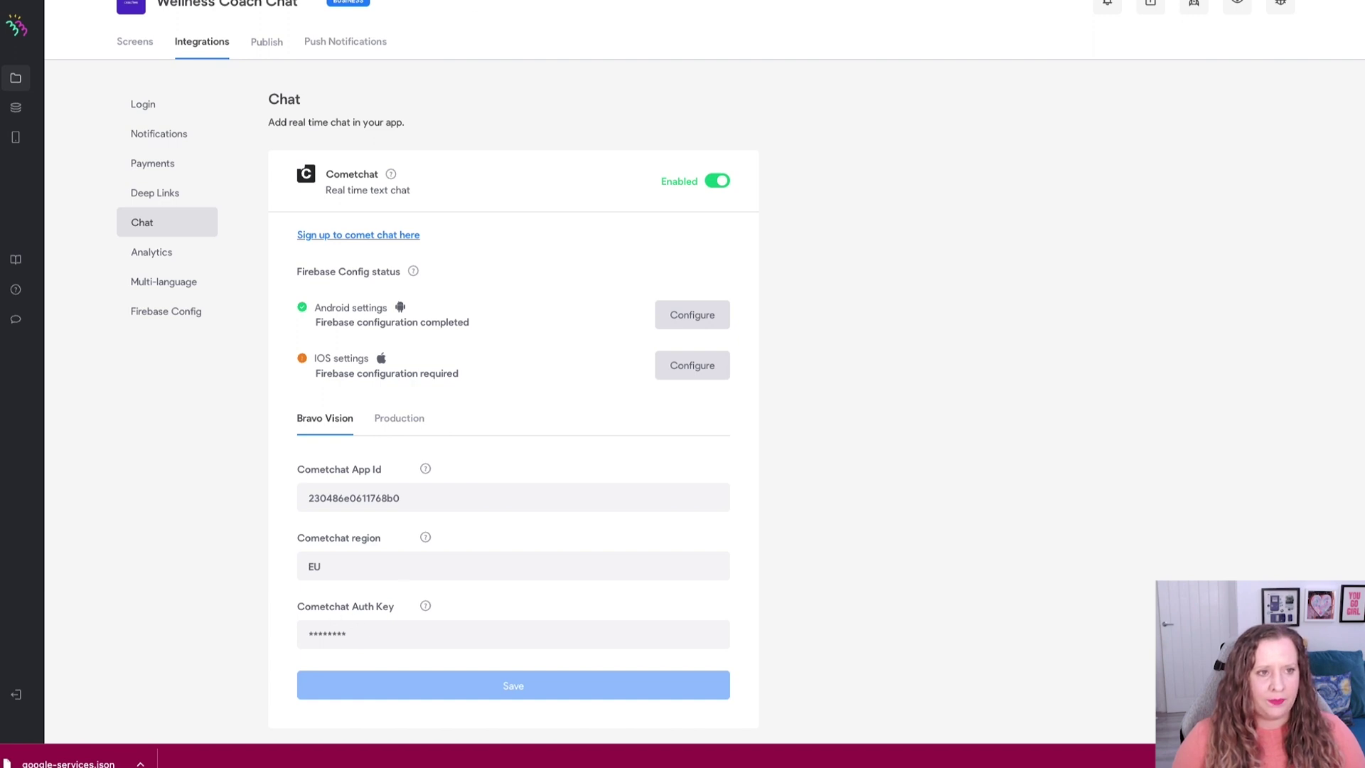
key("ctrl+Tab")
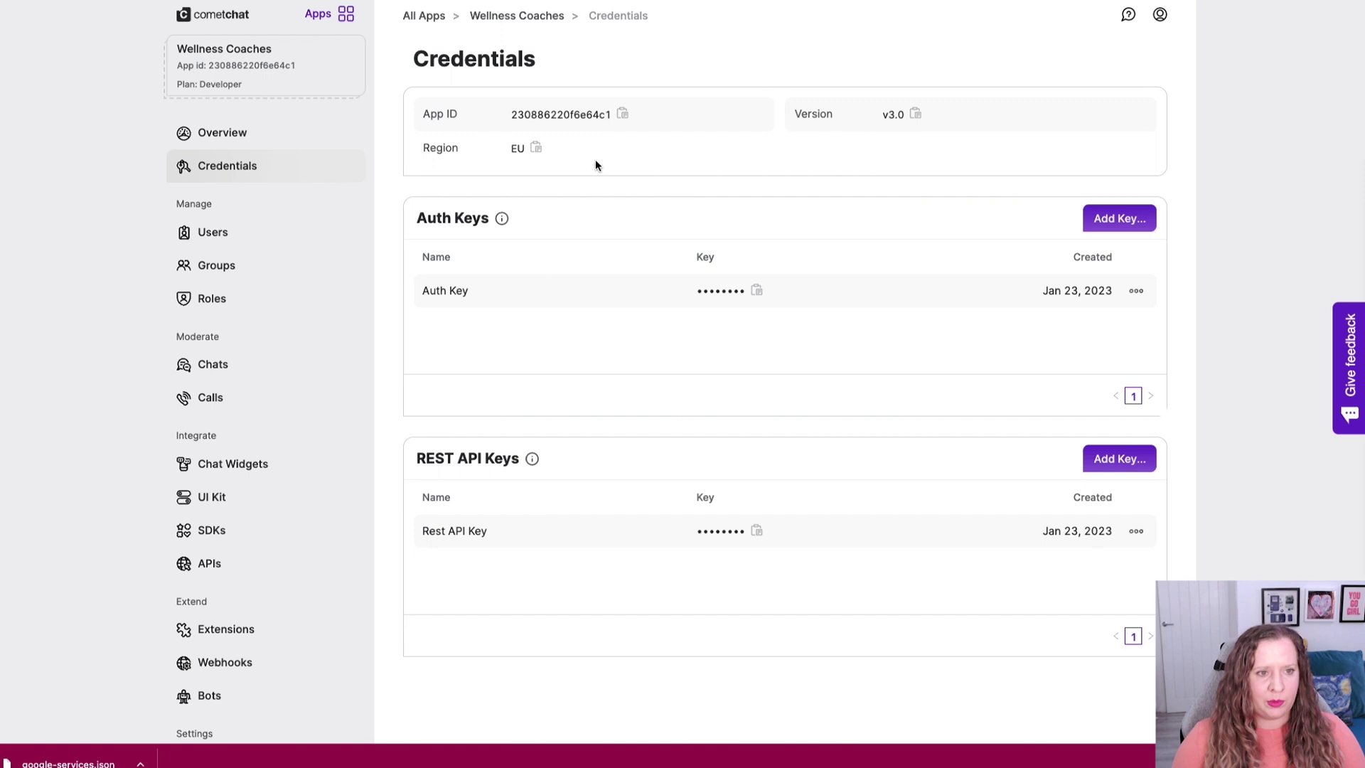
left_click(755, 291)
key("ctrl+Tab")
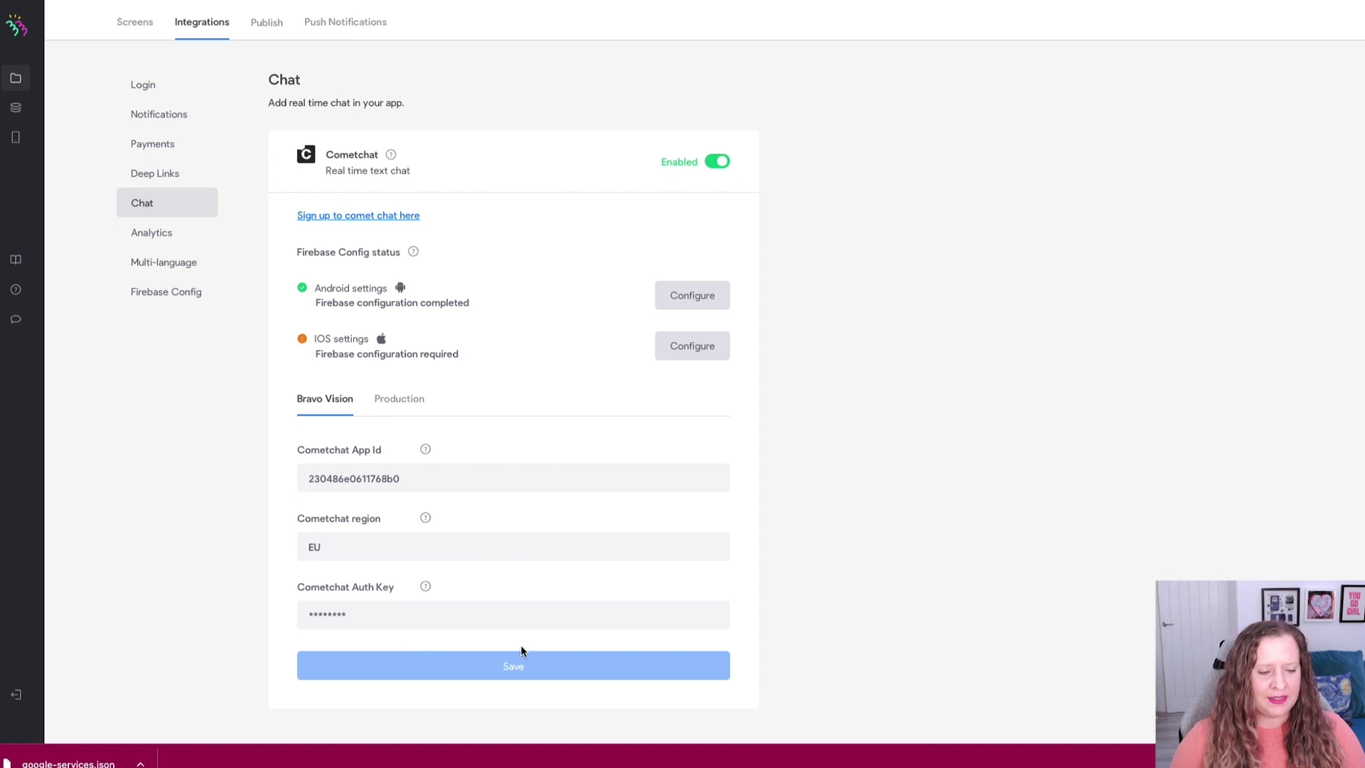
scroll(746, 491, "up", 1)
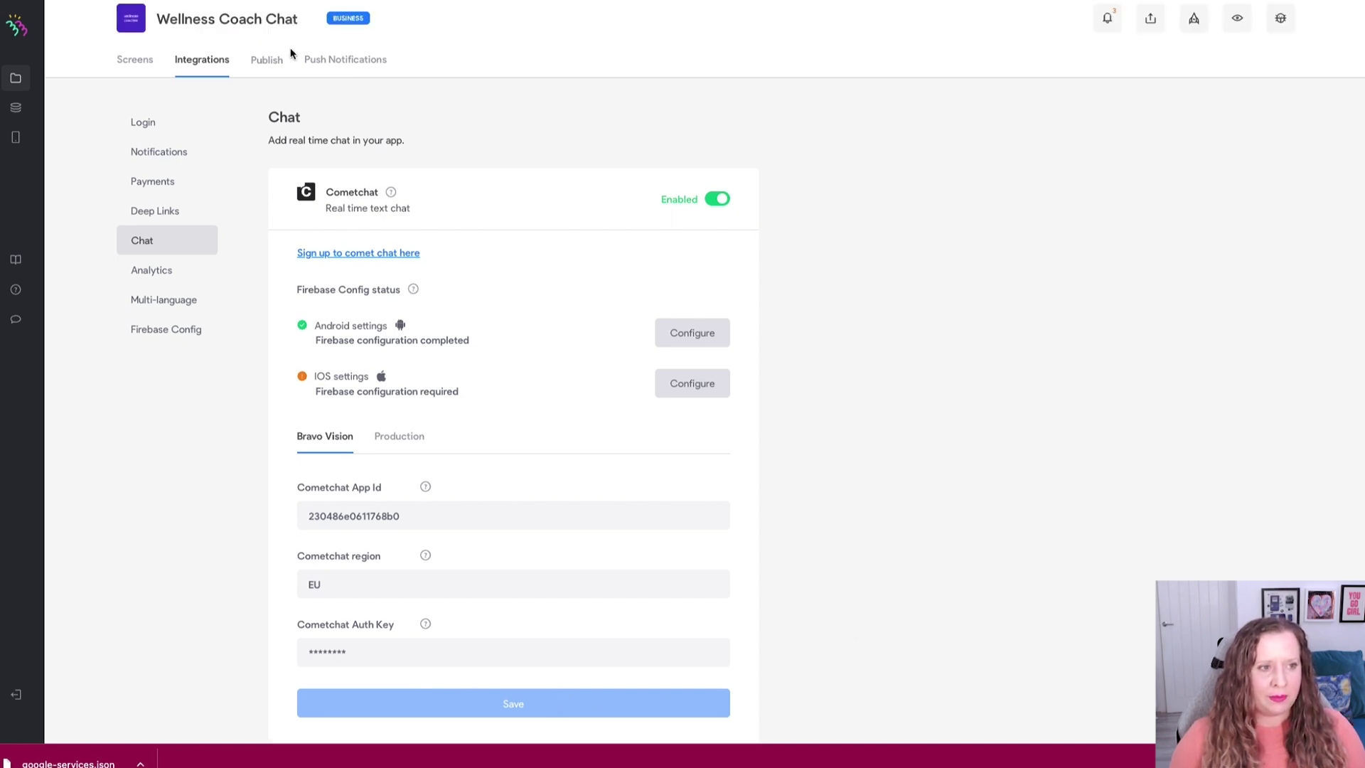
key("ctrl+Tab")
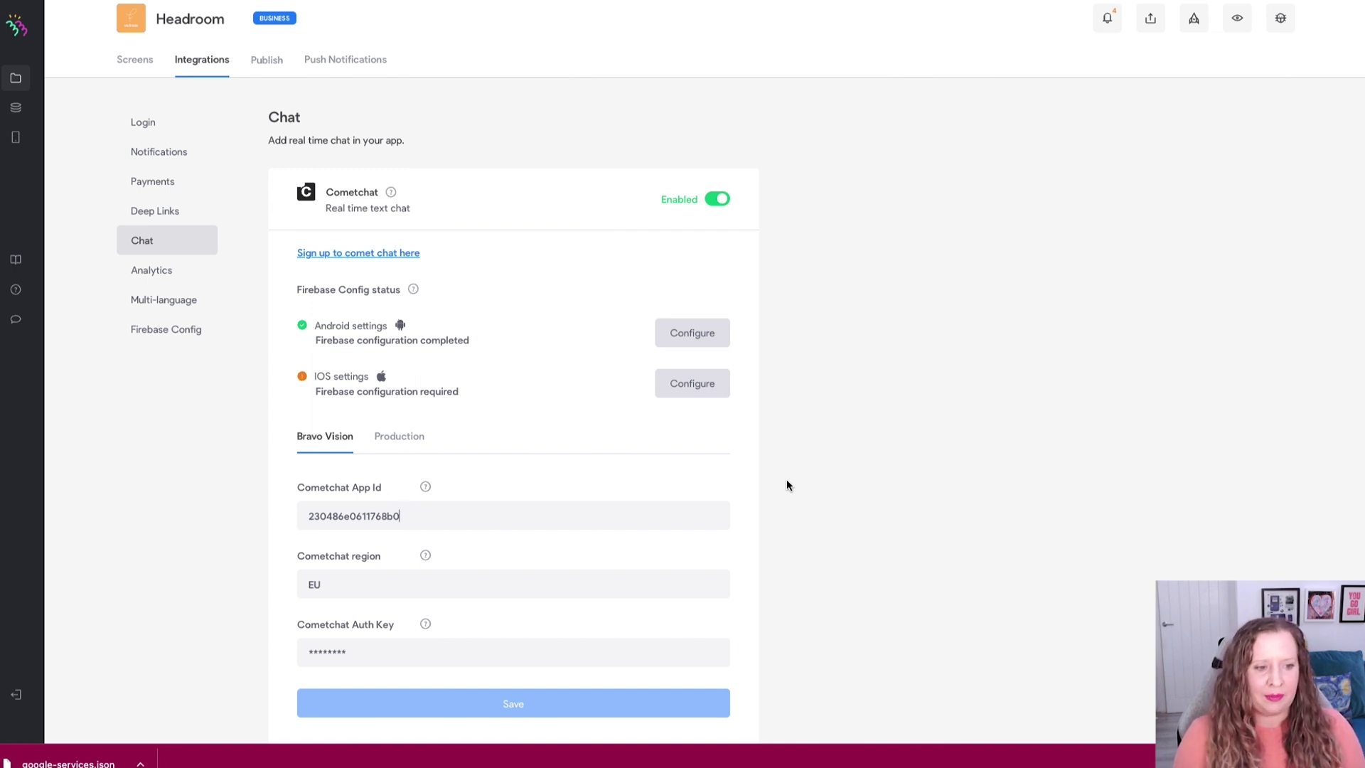
Switch to the CometChat All Applications dashboard in the other browser tab.
key("ctrl+Tab")
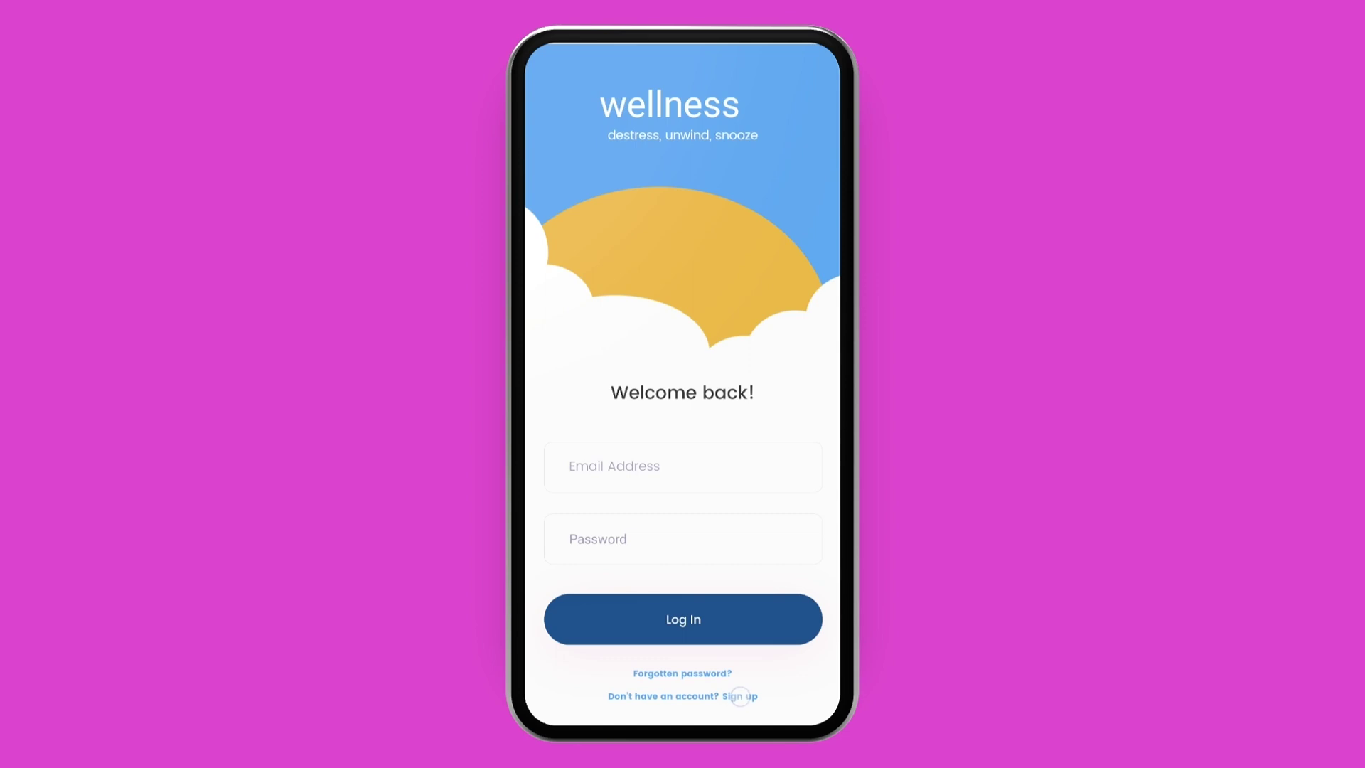
Sign up a new test user in Bravo Vision with an e-mail and password.
left_click(739, 696)
left_click(682, 466)
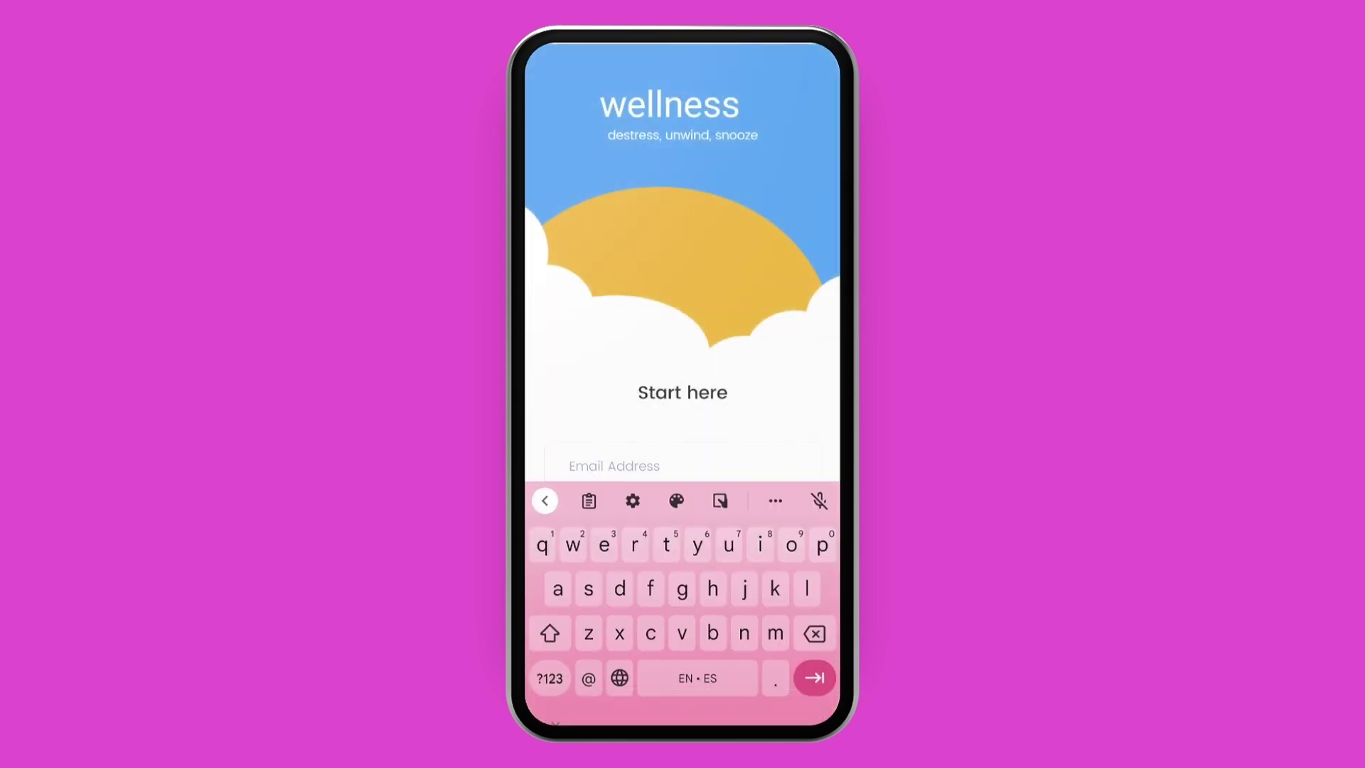
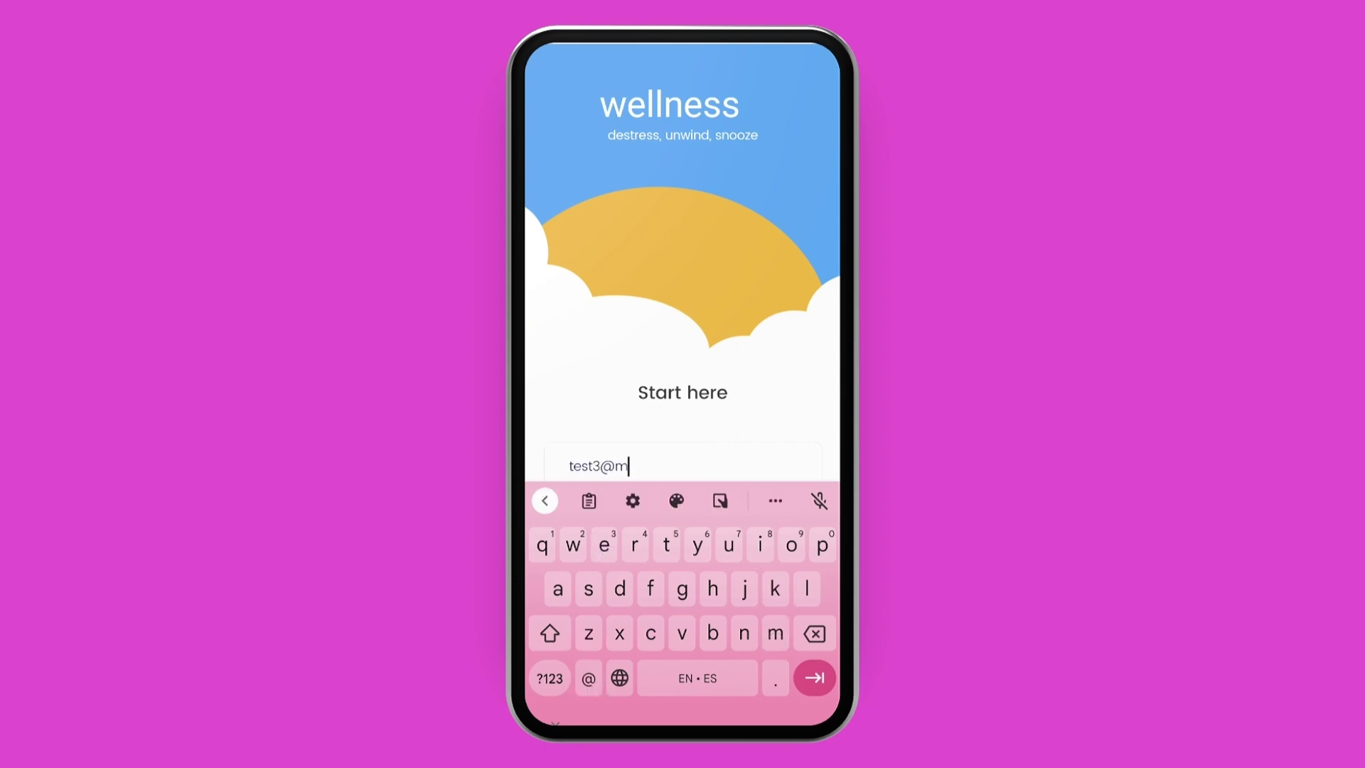
key("Tab")
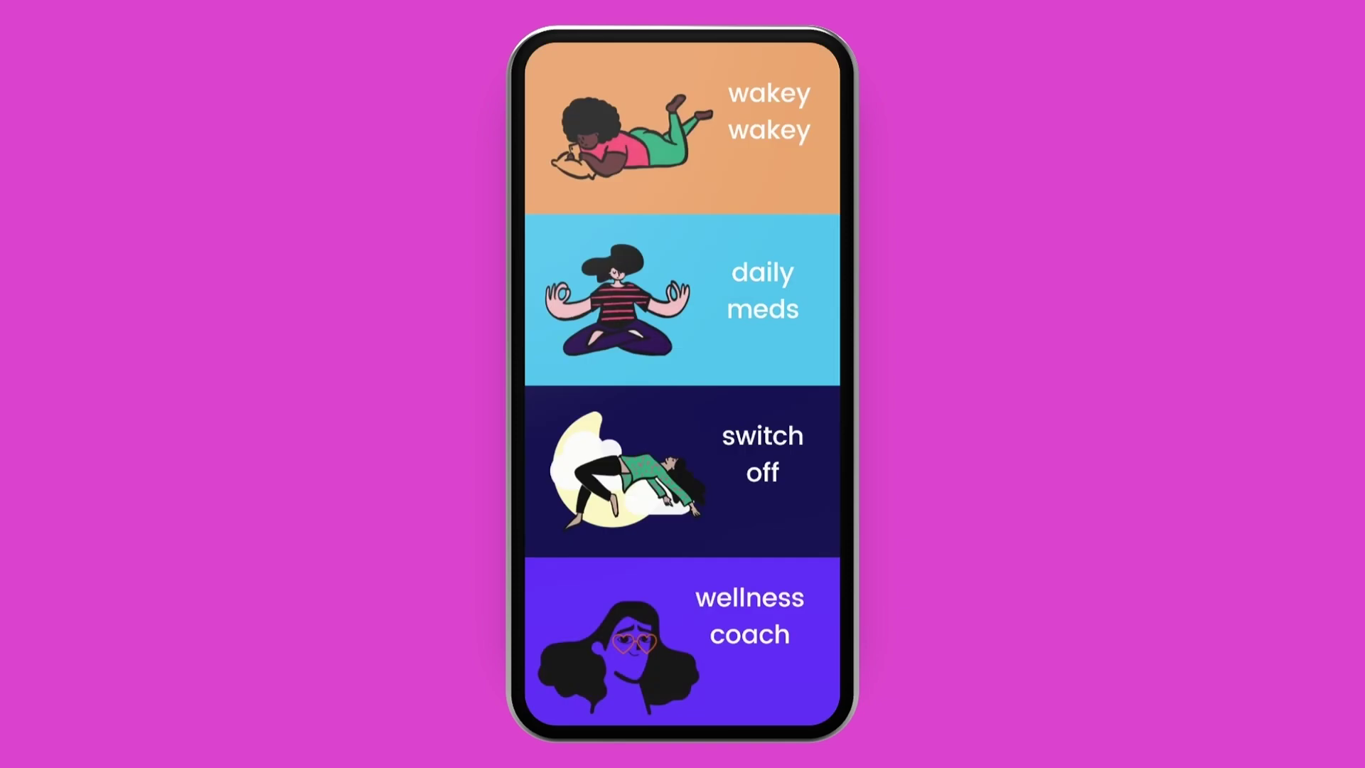
scroll(682, 383, "down", 5)
Send the wellness coach 'hi coach, any tips for better sleep?'.
left_click(762, 327)
left_click(699, 706)
type("hi coach, any tips for better aleep")
left_click(549, 678)
left_click(681, 502)
type("?")
left_click(821, 464)
Open the Trust Circle group chat and post 'hello!'.
key("Escape")
left_click(752, 552)
left_click(701, 710)
type("hello")
left_click(549, 678)
type("!")
left_click(821, 463)
Post 'Urgh I'm not sleeping great either!' and 'any tips?' in the group, then log out.
type("Urgh I'm ")
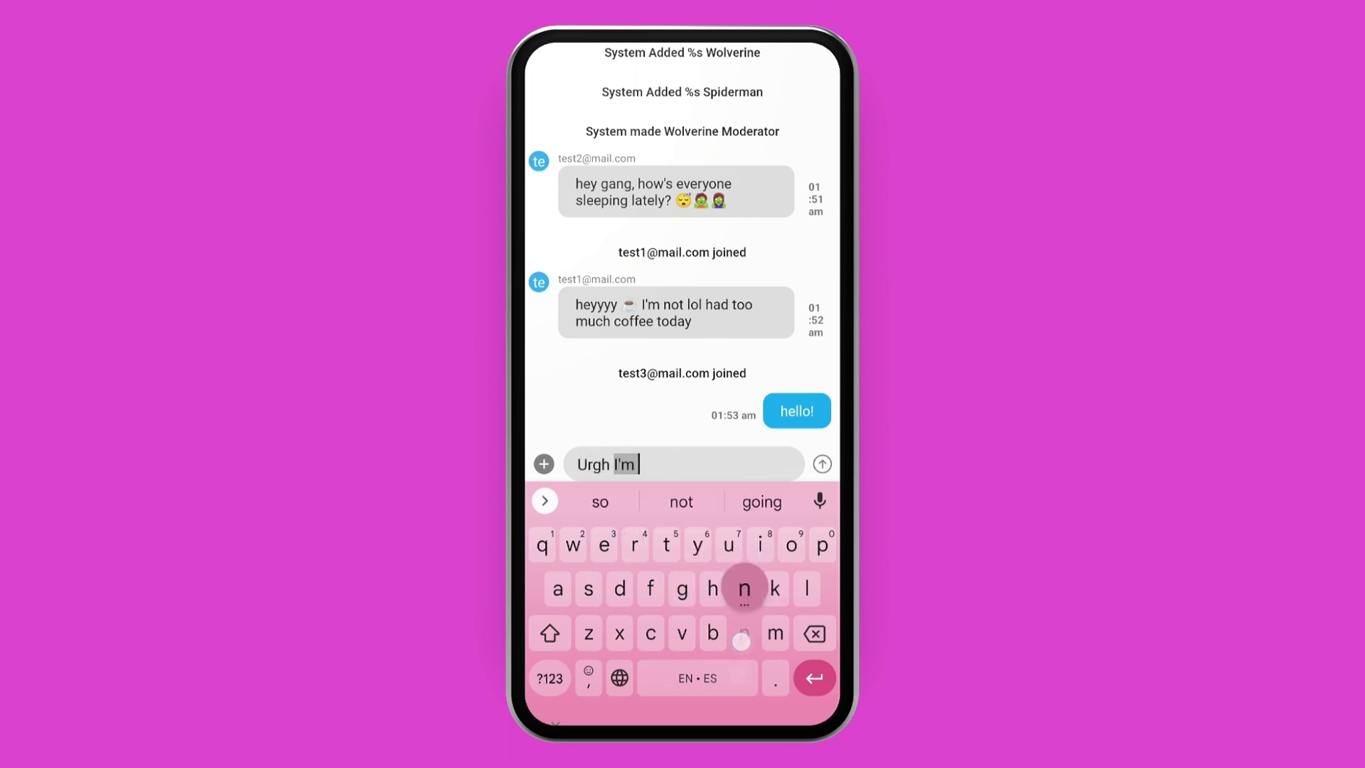
type("not sleeping great either")
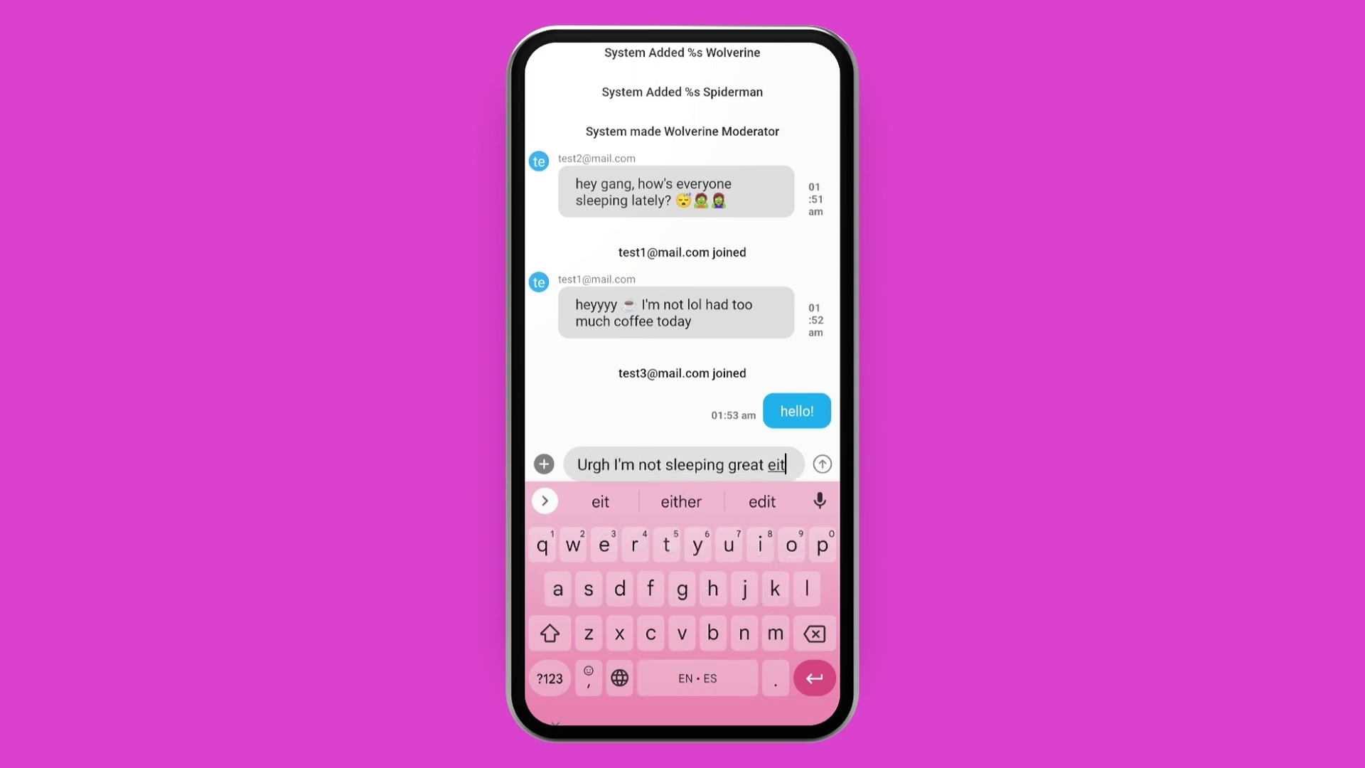
left_click(550, 678)
type("!")
left_click(822, 464)
type("any tips")
left_click(549, 678)
type("?")
left_click(822, 463)
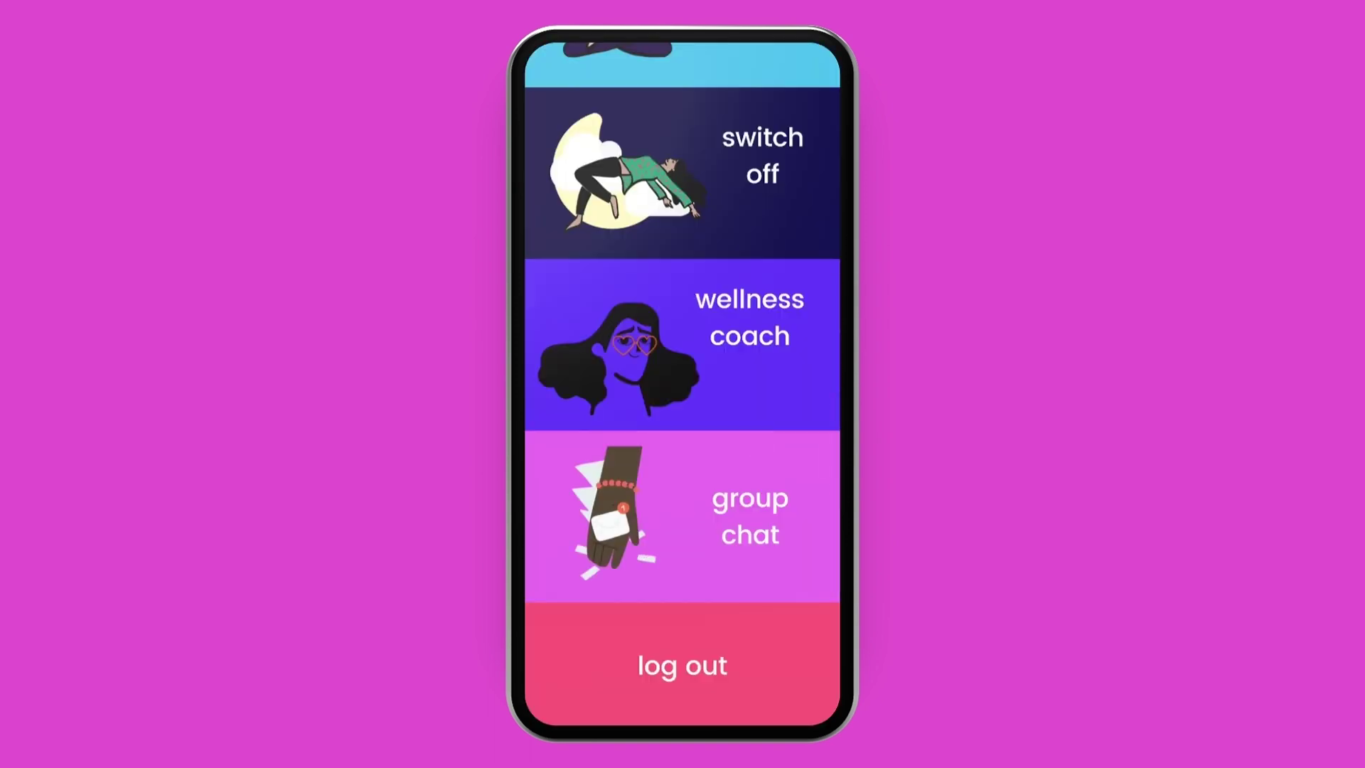
left_click(706, 658)
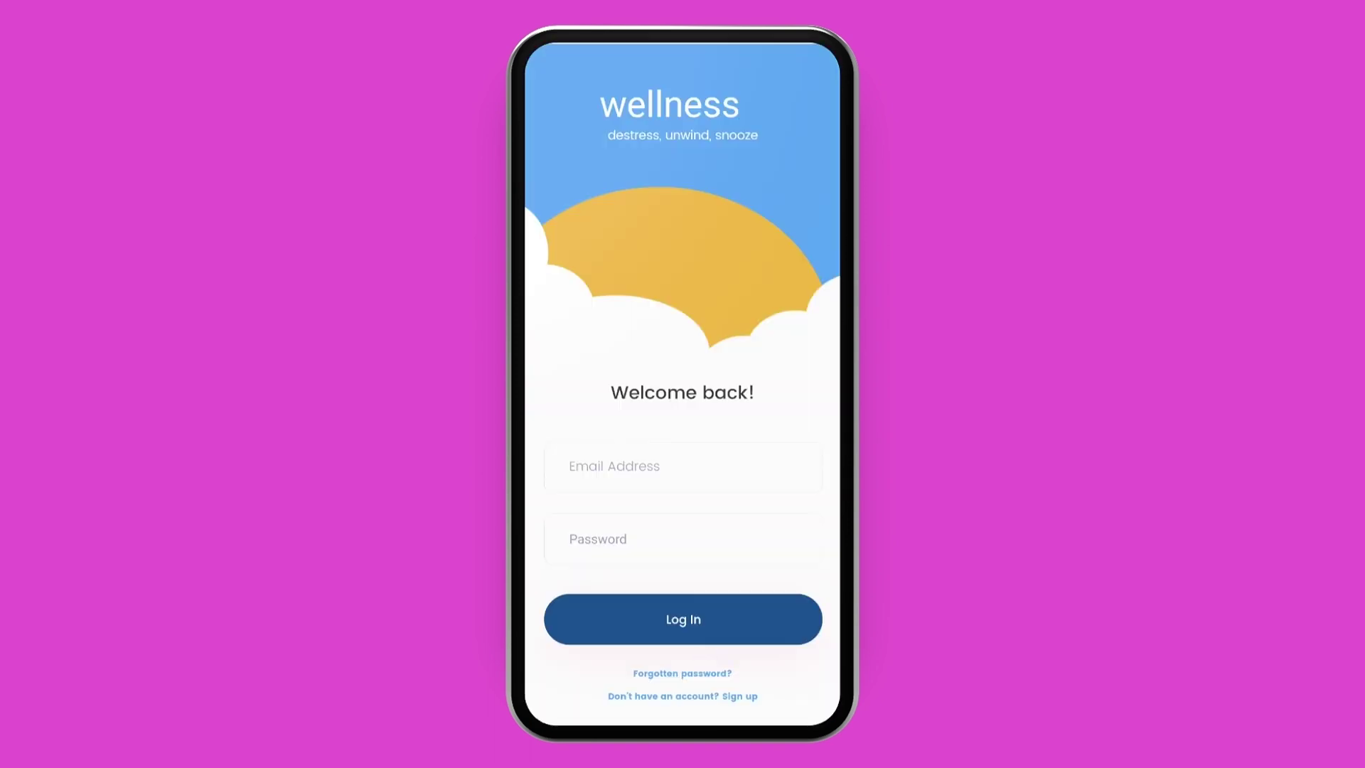
Exit to My apps, open Headroom, and log in with the coach's saved e-mail and password.
left_click(730, 424)
left_click(706, 462)
left_click(602, 269)
type("he")
left_click(690, 497)
left_click(815, 677)
left_click(771, 624)
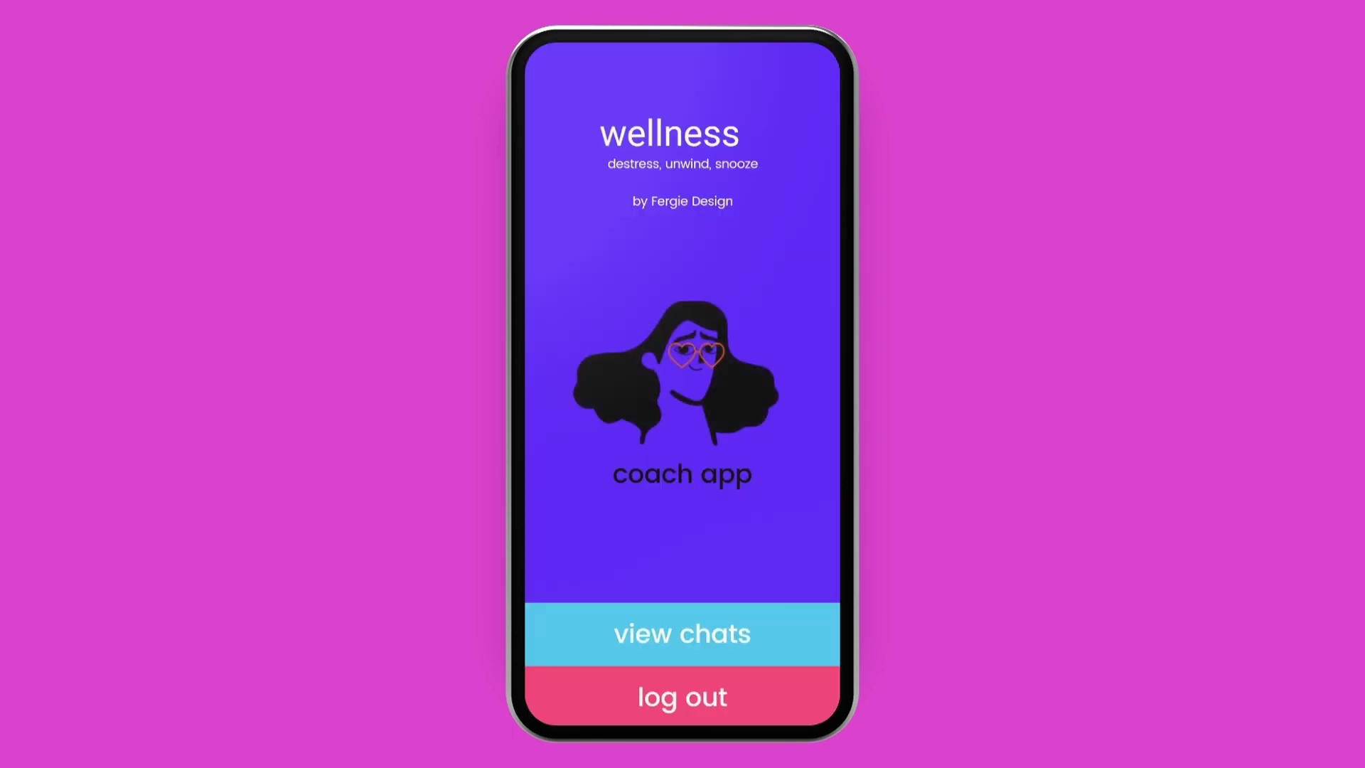
Reply to the test user: stop coffee after 12 noon and reduce screen time 2 hours before bed.
left_click(721, 631)
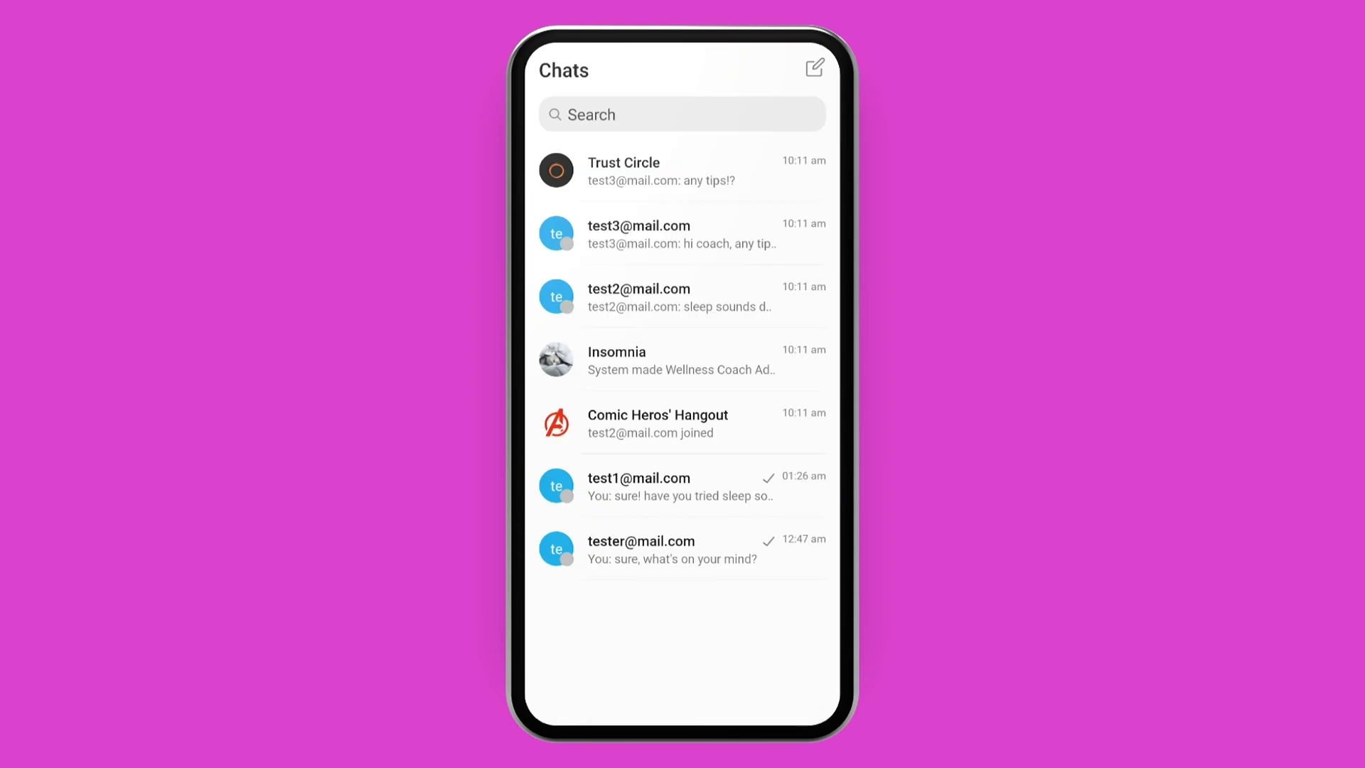
left_click(780, 244)
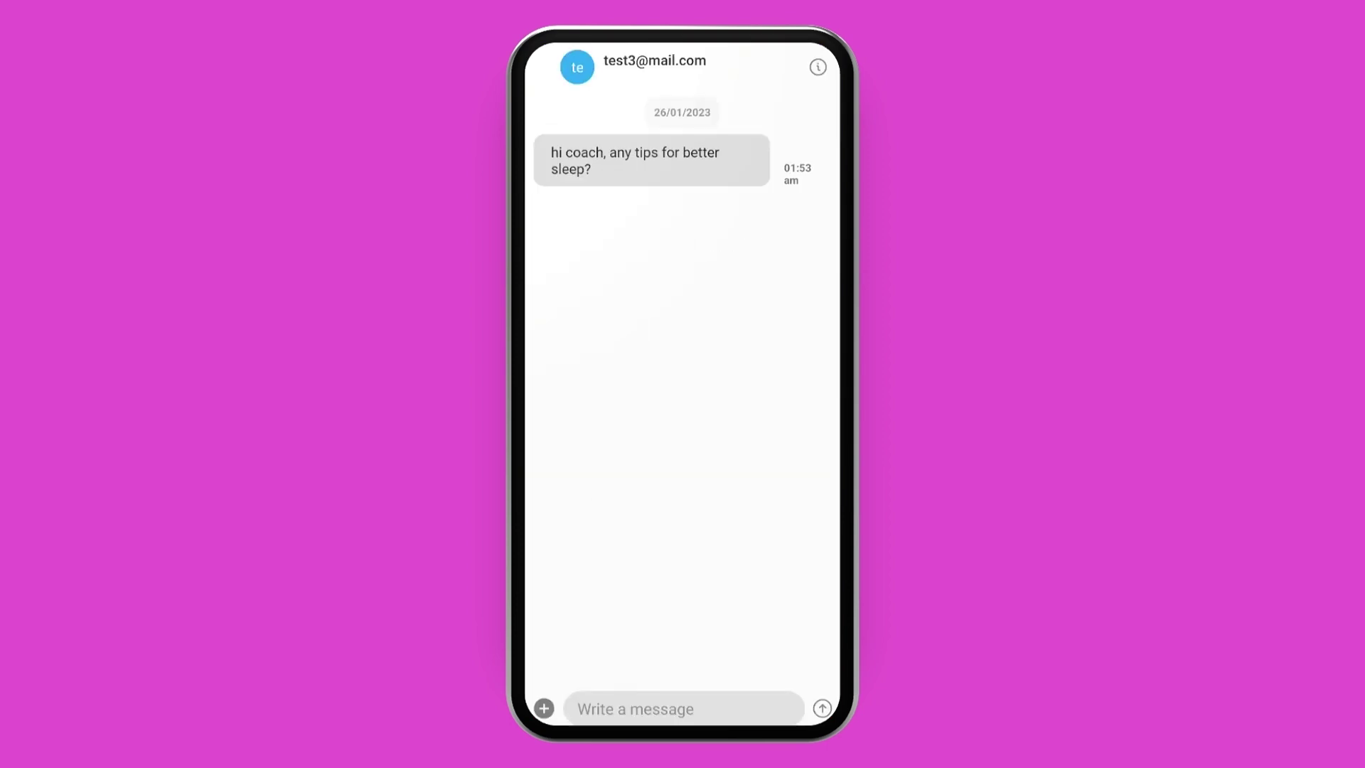
left_click(640, 709)
type("Hiya, yes")
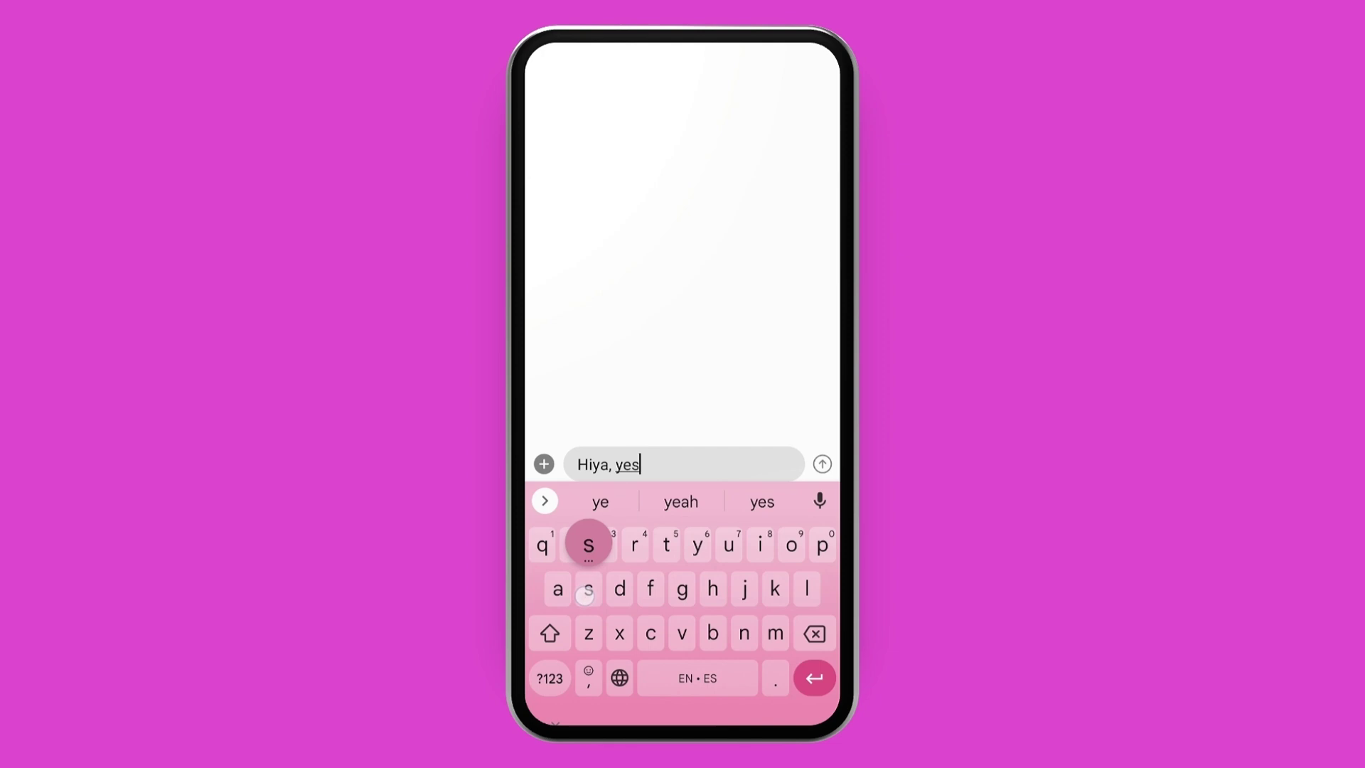
type("! try to ")
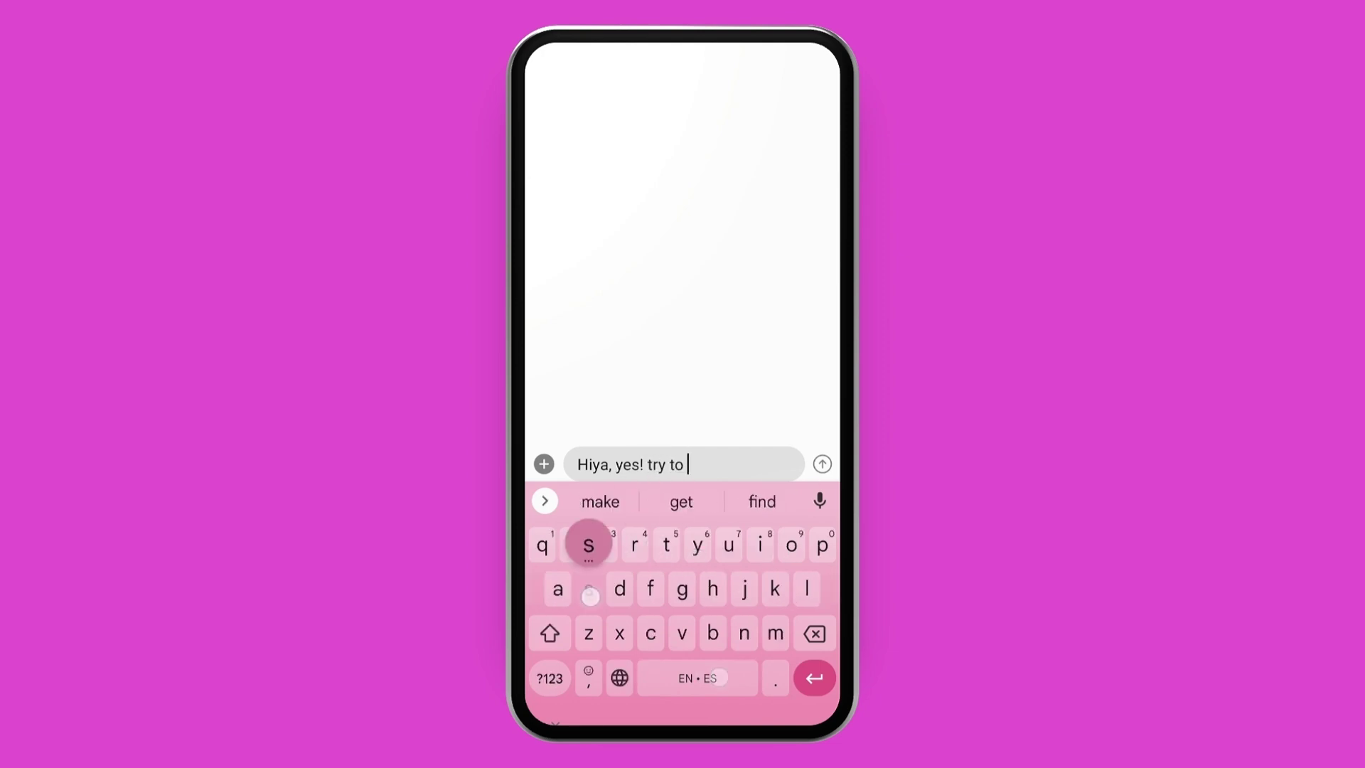
type("stop drinking coffee after 12 noo")
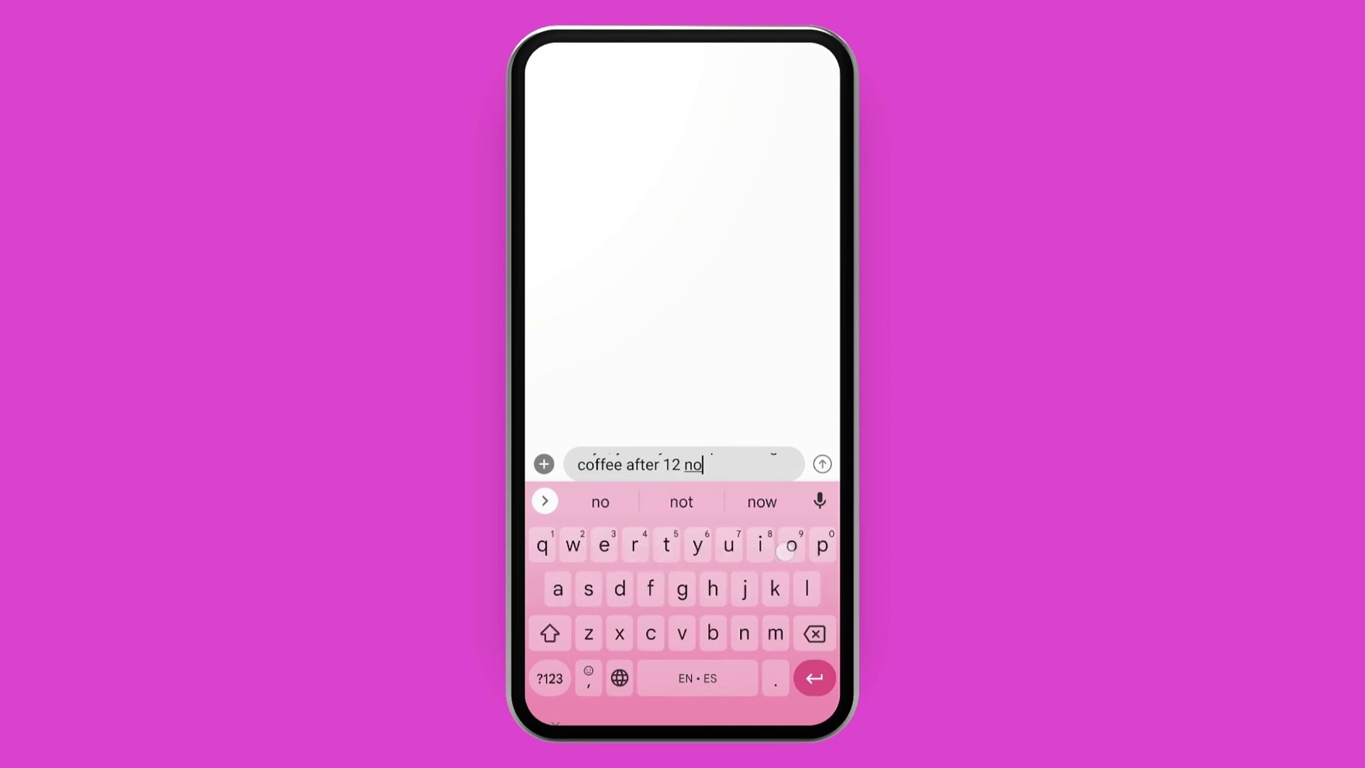
type("n and reduce screen time 2 hours before be")
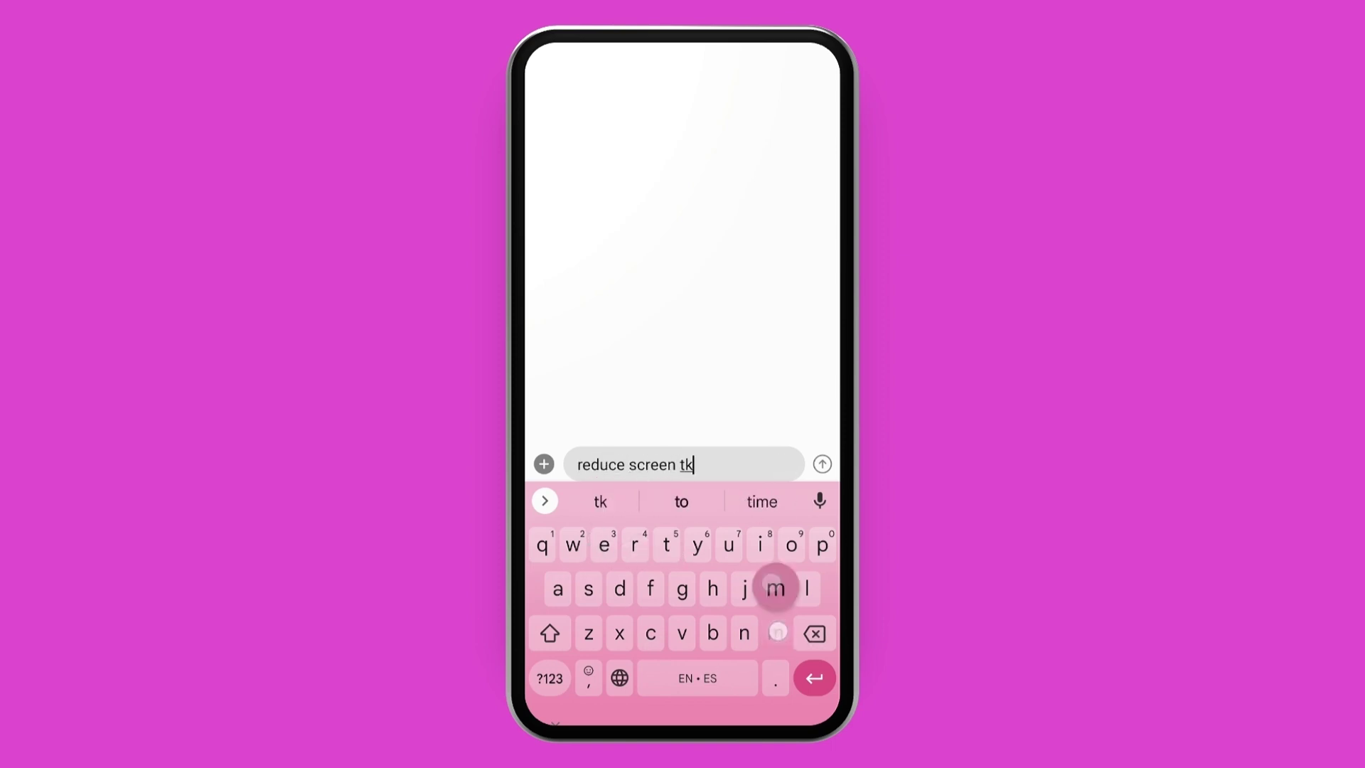
key("Return")
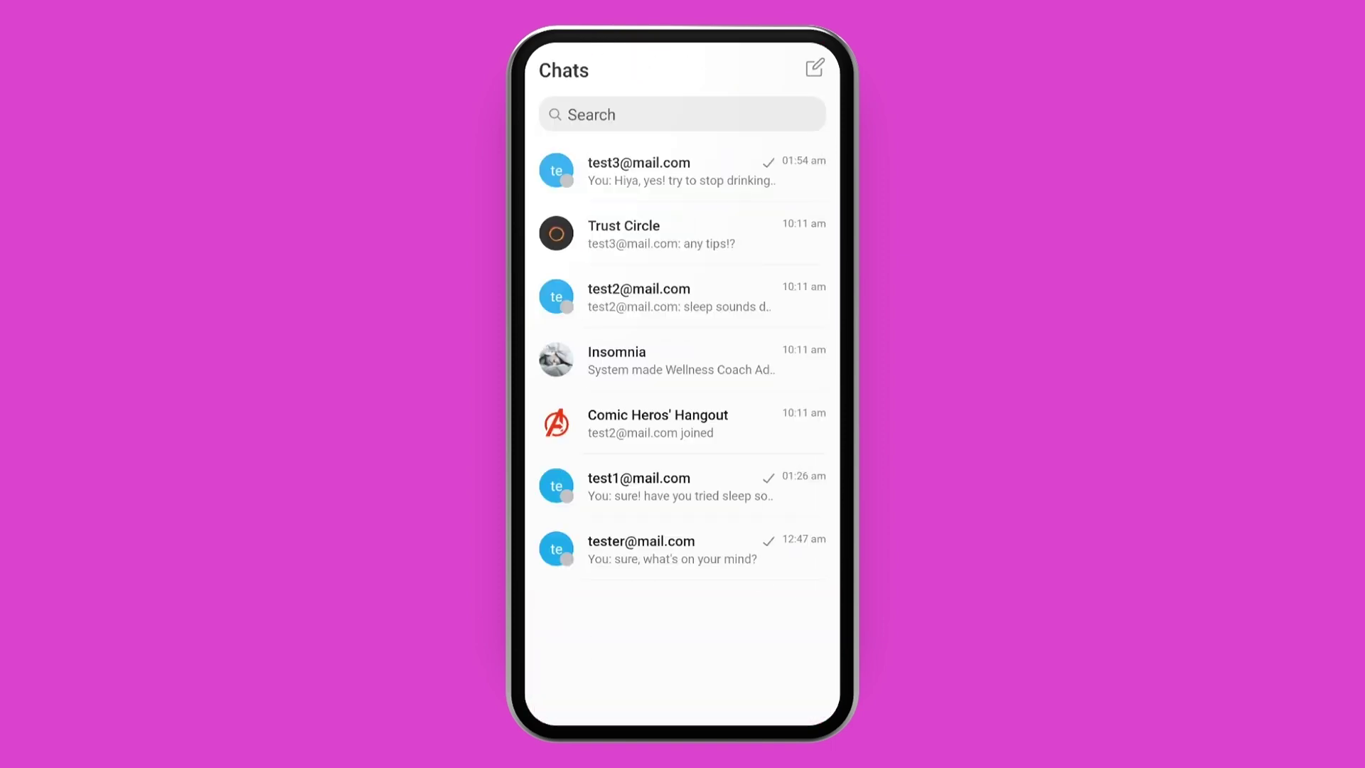
In Trust Circle, type 'hey everyone 👋 so whos tried sleep sounds beforbed?' plus a note about calming down.
left_click(624, 233)
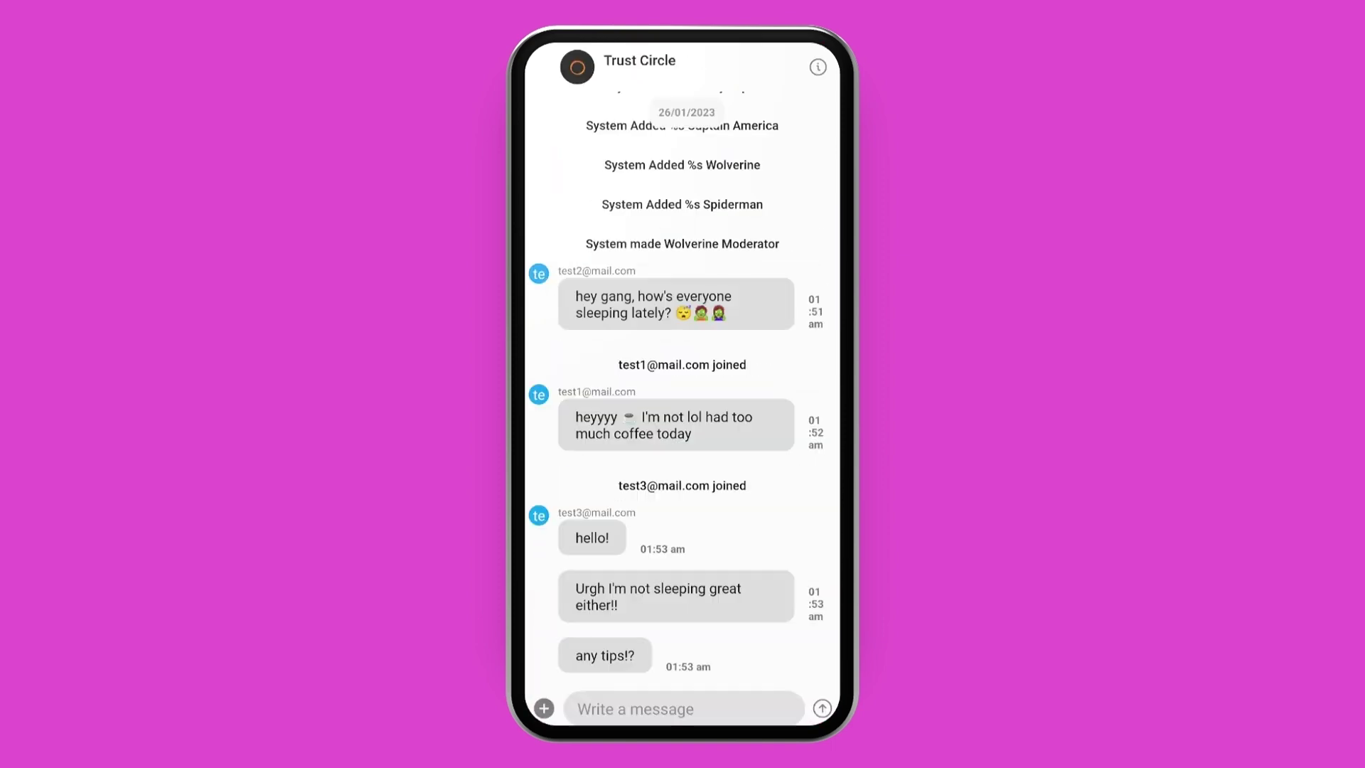
left_click(708, 708)
type("hey everyone")
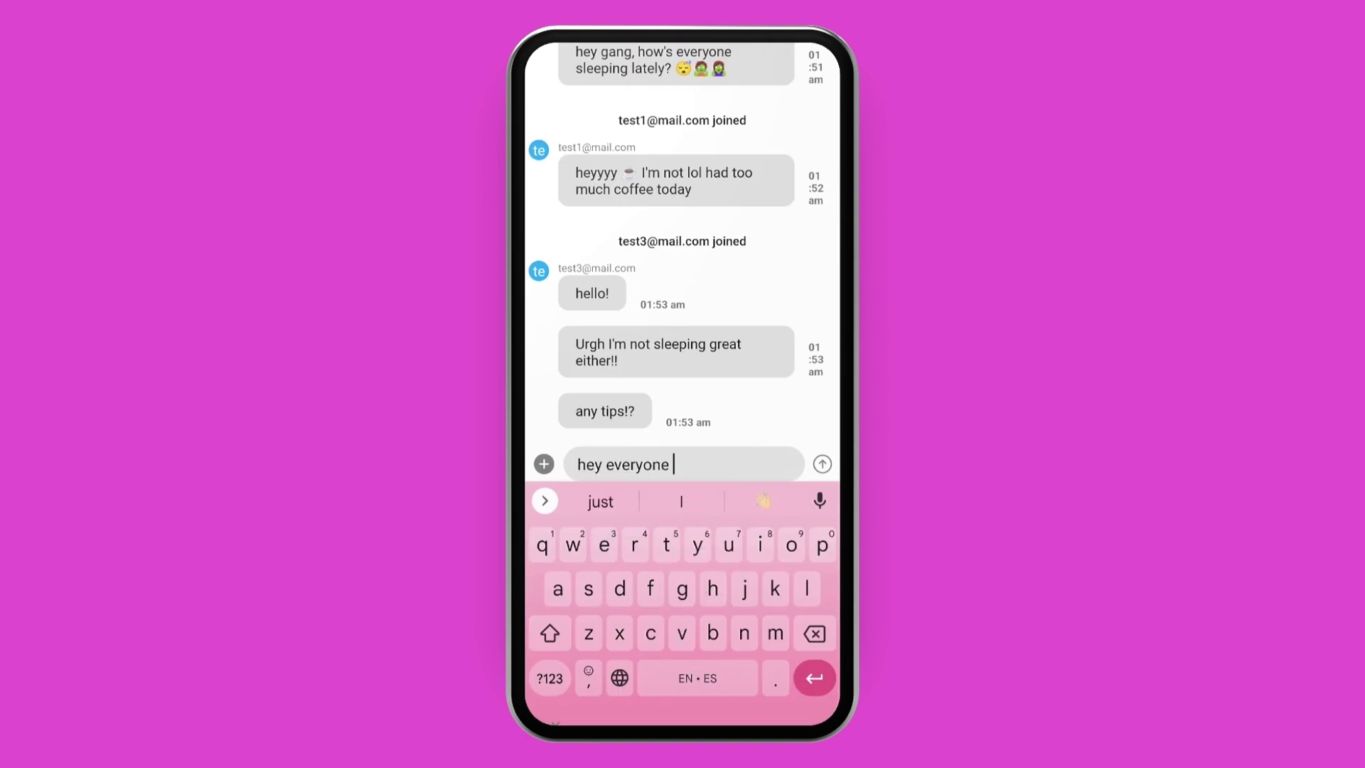
type(" 👋 so whos")
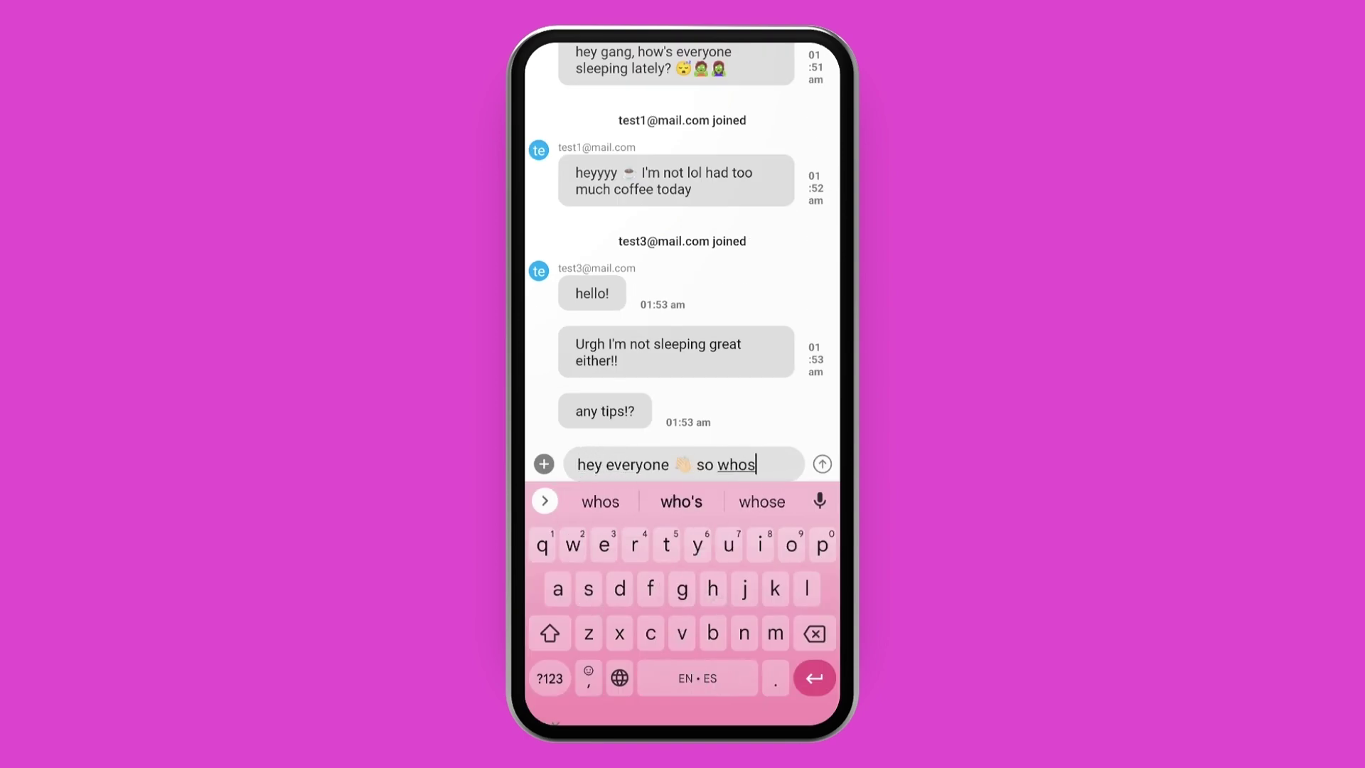
type(" tried sleep sounds")
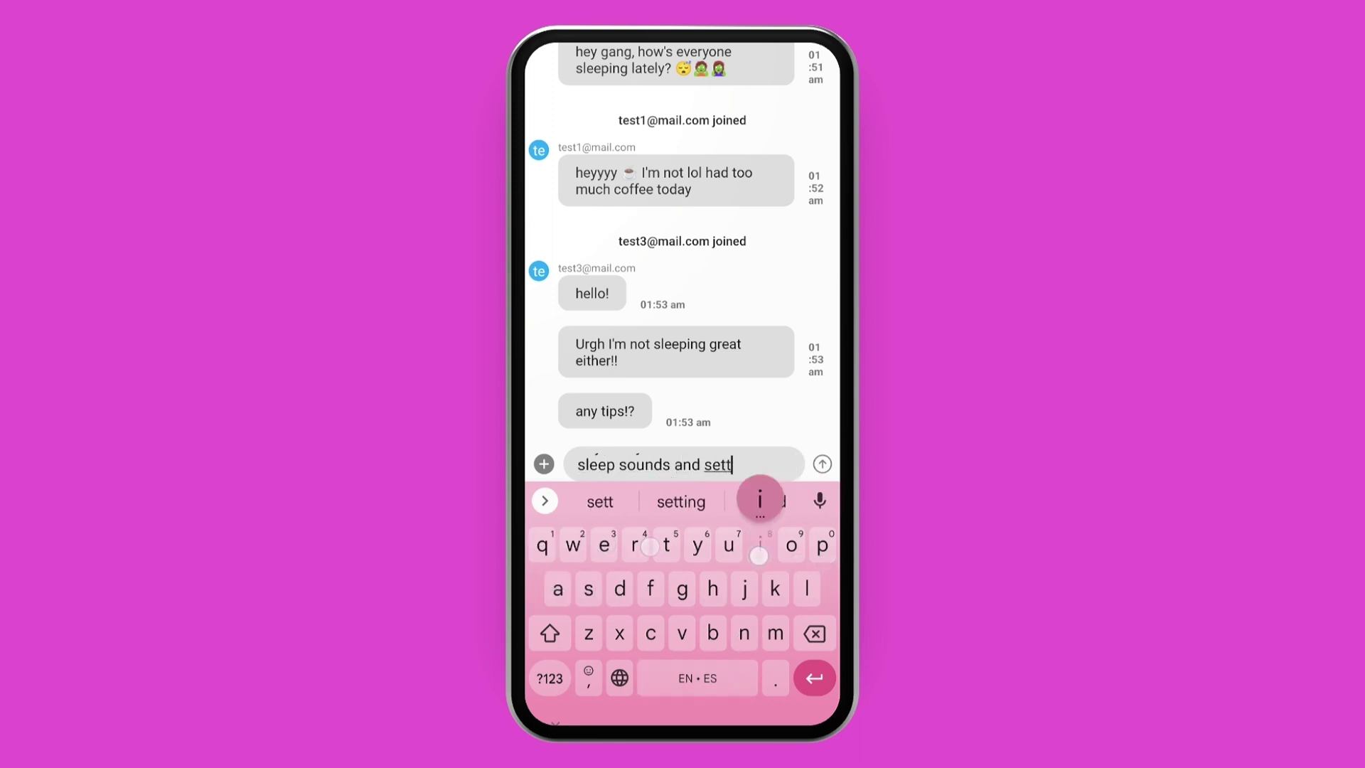
type("beforbed? it's all about calming th")
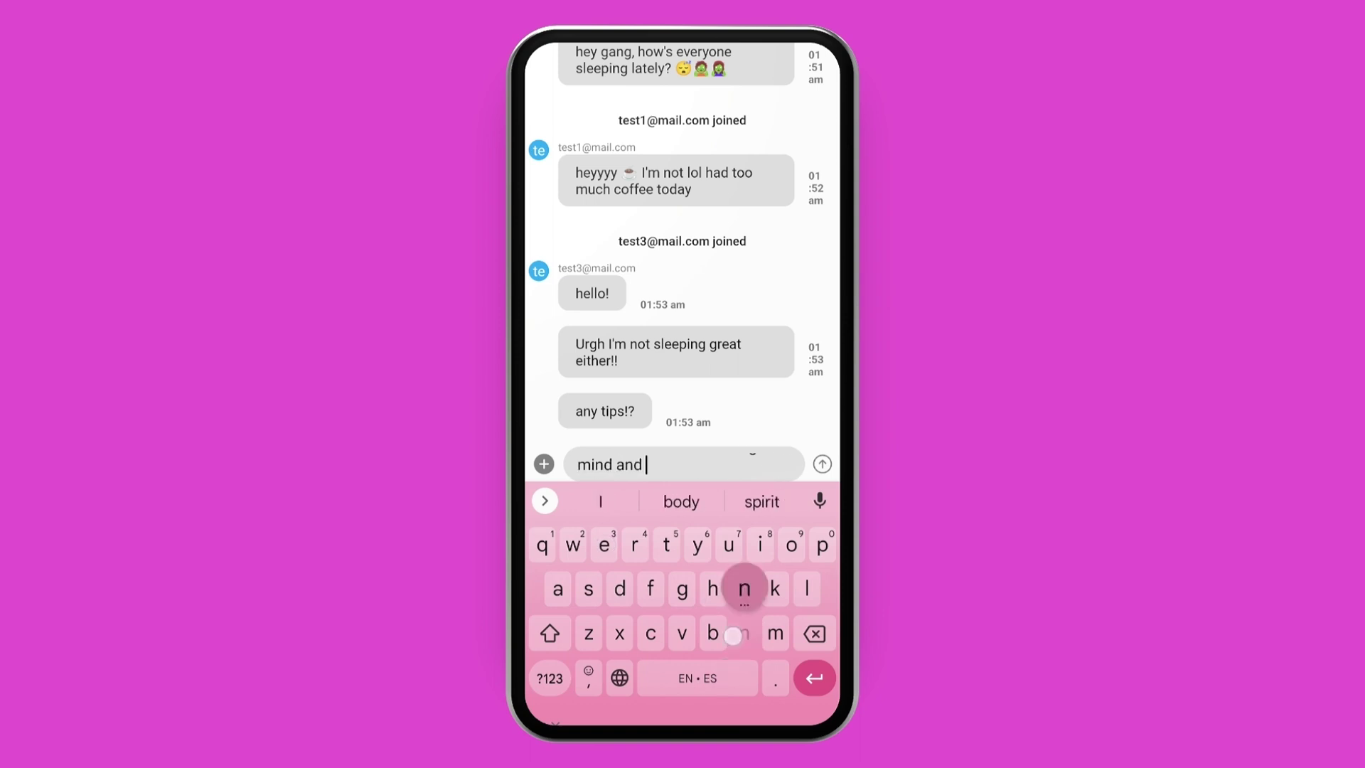